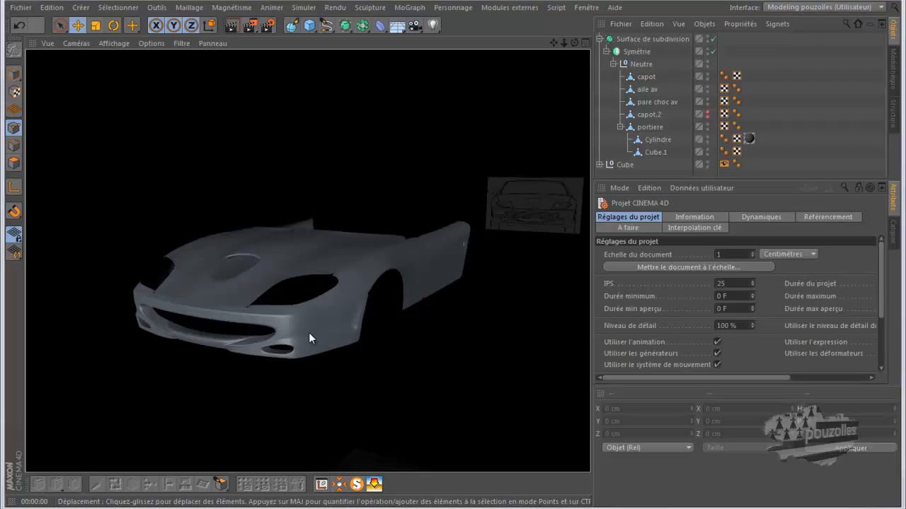
# Zoom in on the door handle area of the car body and compare it with the Ferrari 550 Maranello reference photo.
pyautogui.click(440, 253)
pyautogui.moveTo(452, 261)
pyautogui.keyDown('alt'); pyautogui.mouseDown()
pyautogui.moveTo(436, 263)
pyautogui.moveTo(449, 254)
pyautogui.mouseUp(); pyautogui.keyUp('alt')
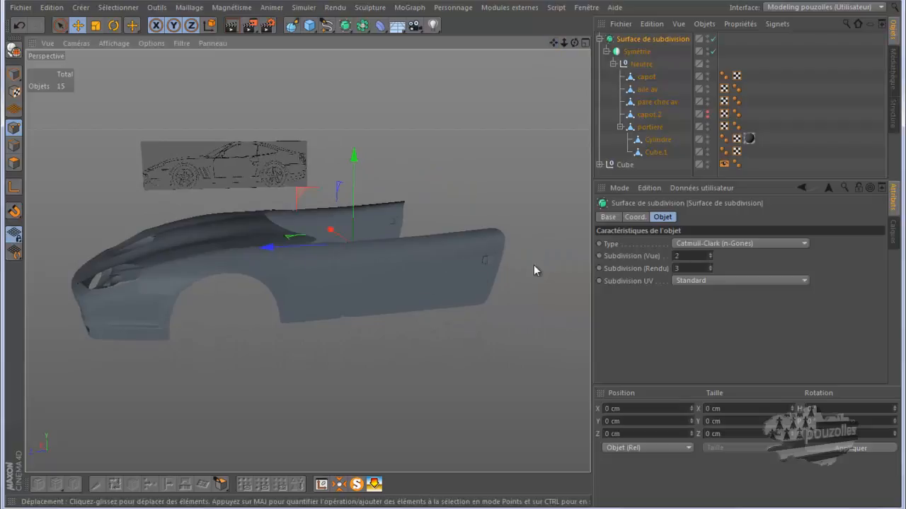
pyautogui.scroll(5, 479, 277)
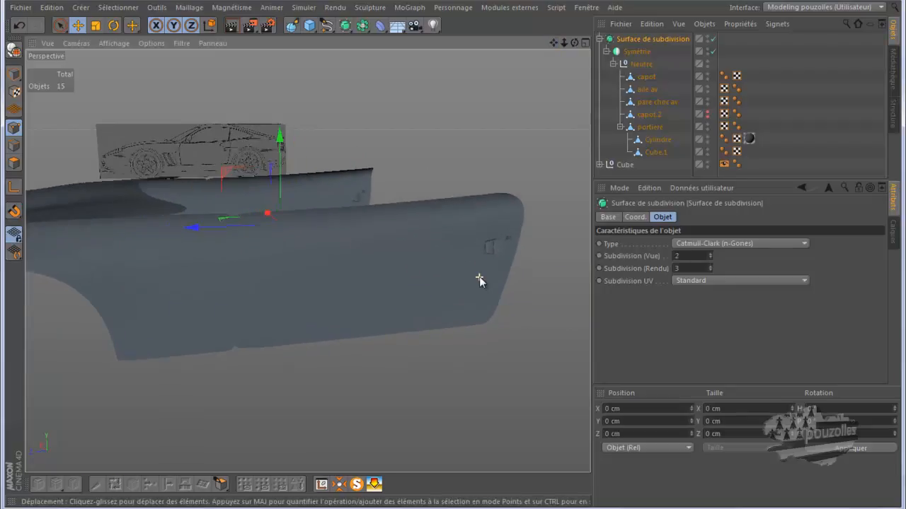
pyautogui.scroll(6, 500, 241)
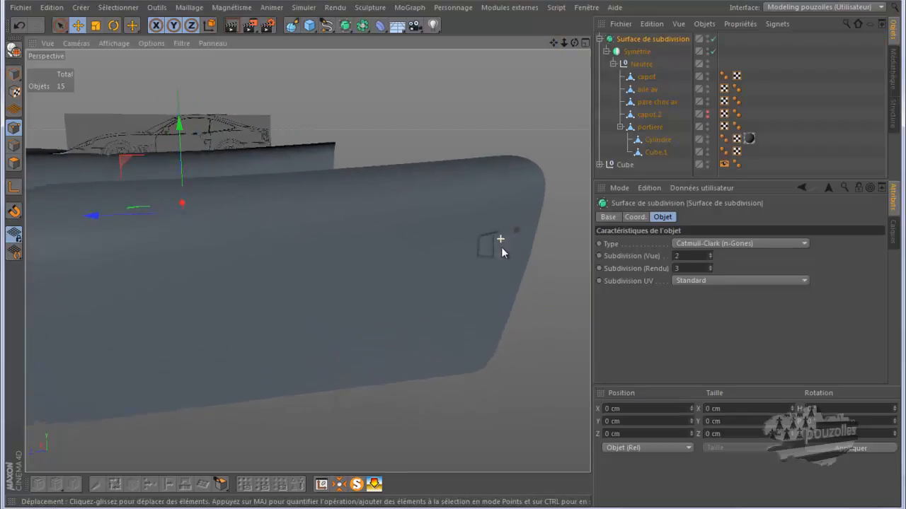
pyautogui.scroll(1, 496, 254)
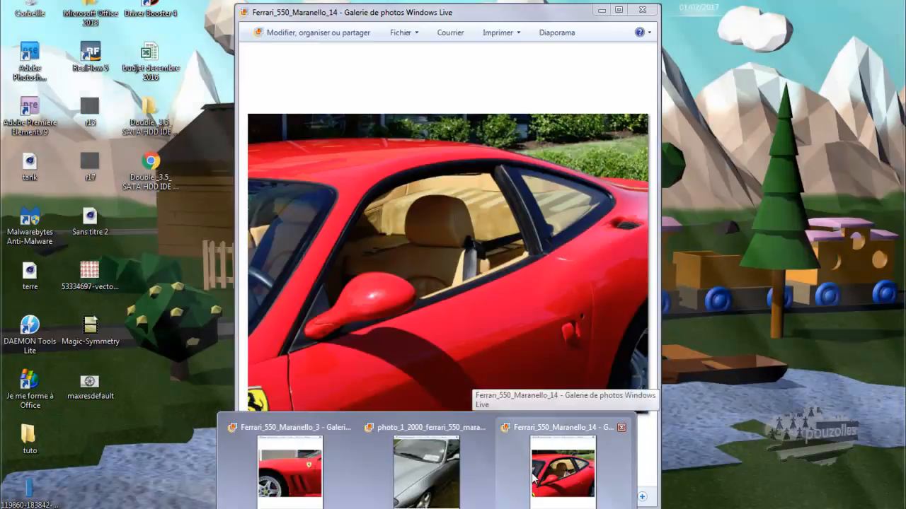
pyautogui.click(533, 479)
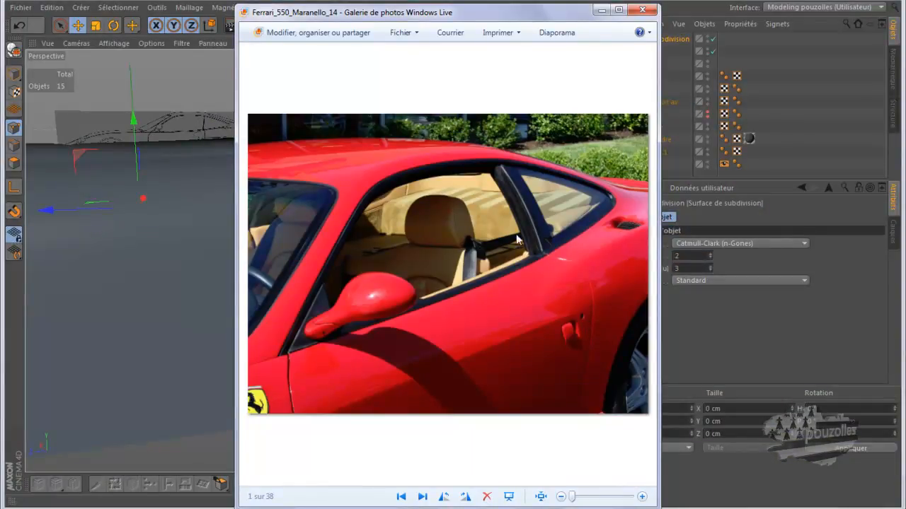
pyautogui.click(601, 10)
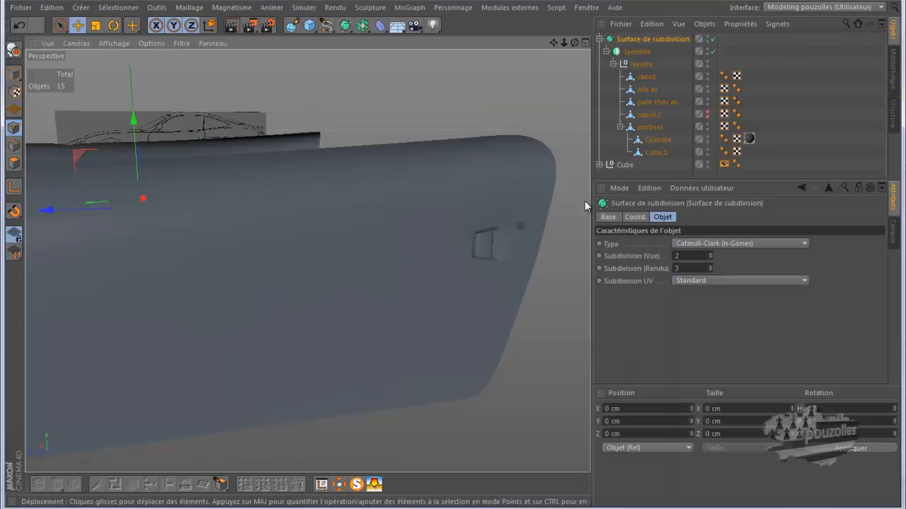
# Select the portiere object and open the Materials window.
pyautogui.click(652, 132)
pyautogui.scroll(5, 522, 243)
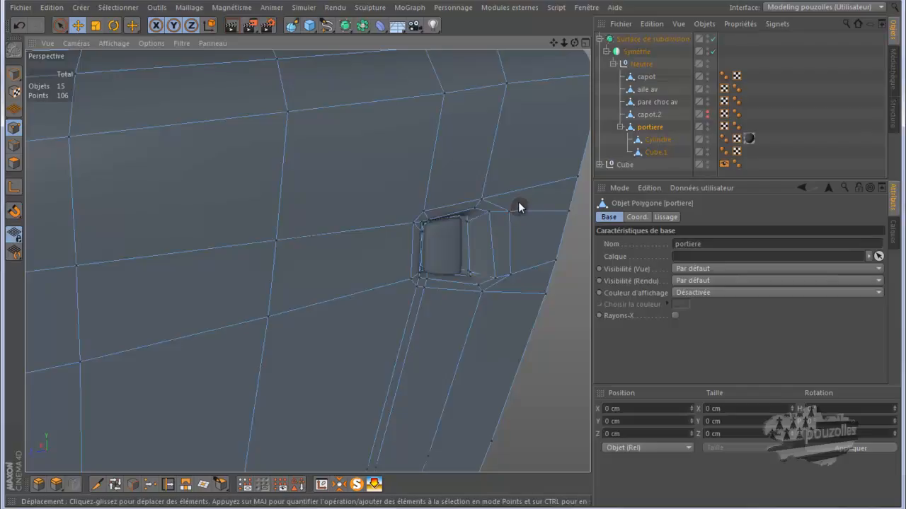
pyautogui.click(586, 7)
pyautogui.click(598, 97)
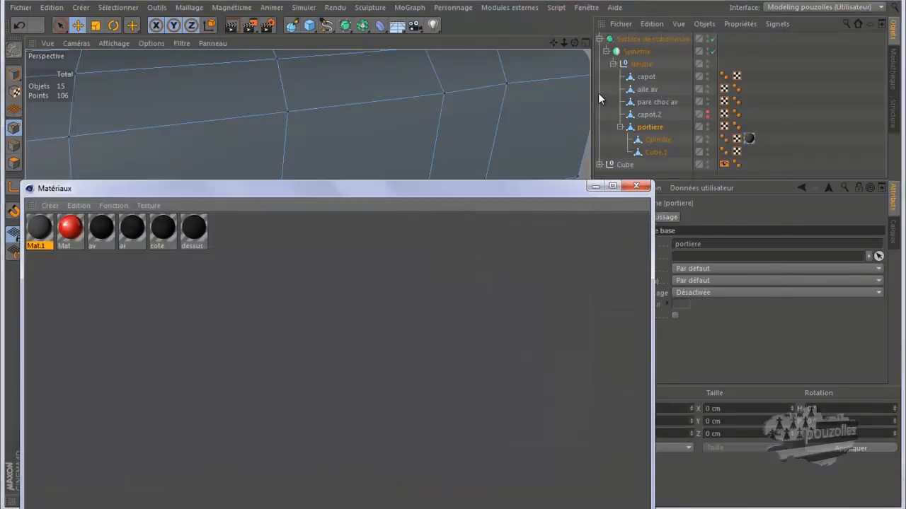
# Set the Mat.1 material's colour to black (R, G, B 0) and close the material windows.
pyautogui.click(43, 235)
pyautogui.doubleClick(42, 235)
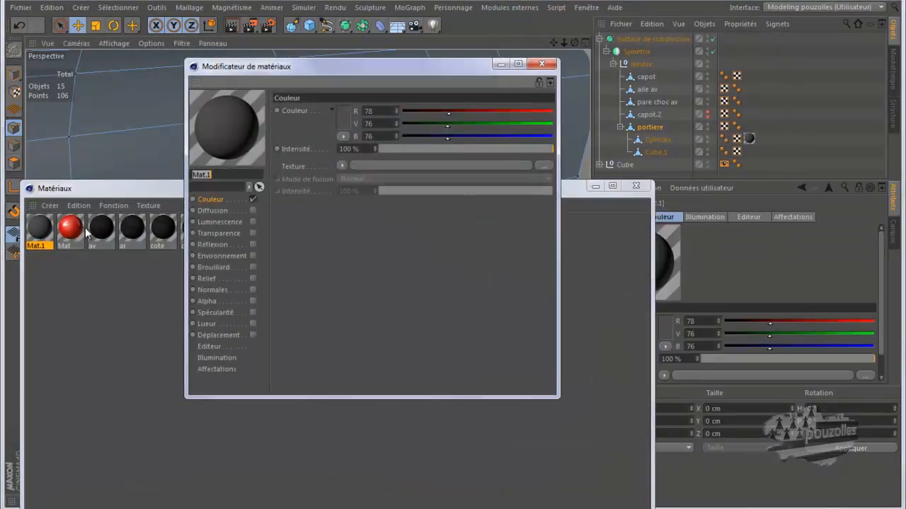
pyautogui.click(341, 119)
pyautogui.moveTo(317, 124); pyautogui.dragTo(299, 155)
pyautogui.click(318, 179)
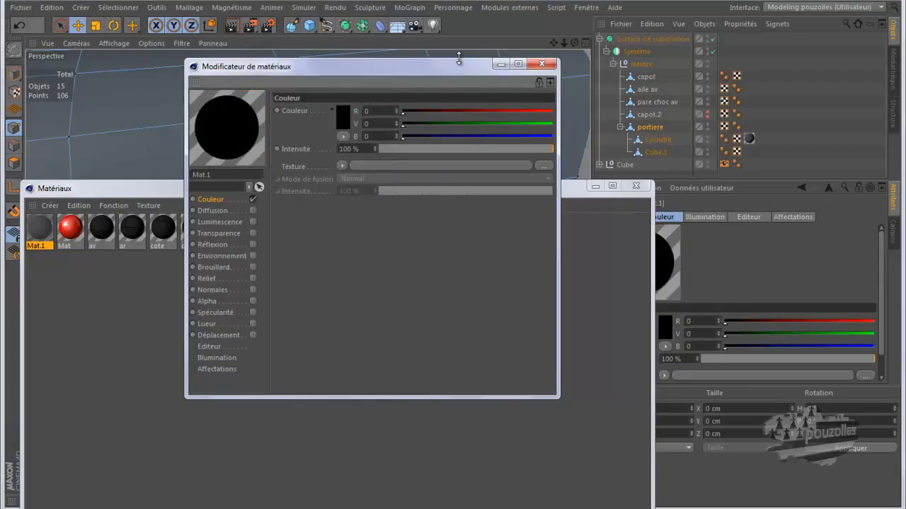
pyautogui.click(542, 64)
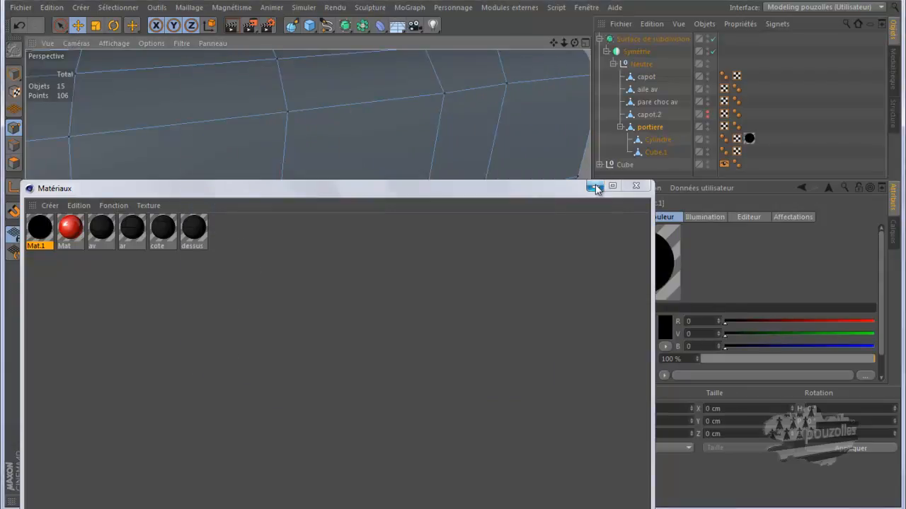
pyautogui.click(635, 186)
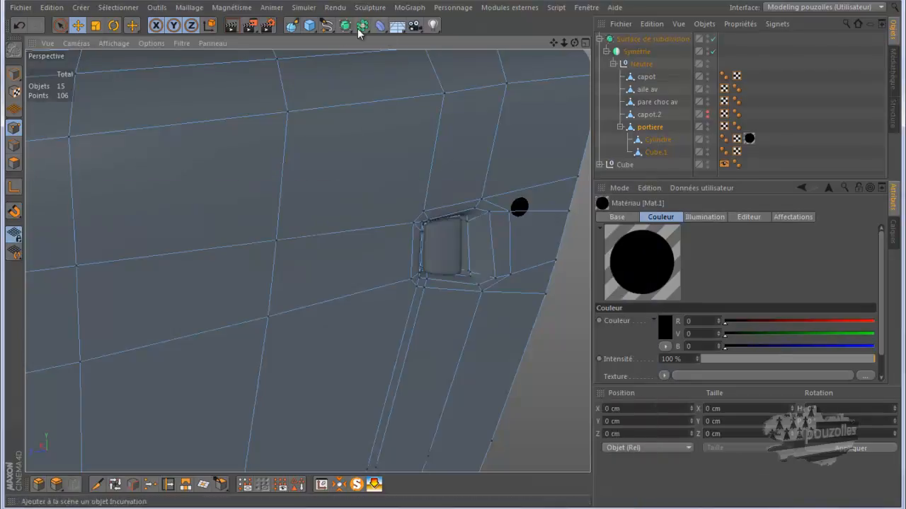
# Render the viewport and inspect the door handle from closer angles.
pyautogui.click(231, 26)
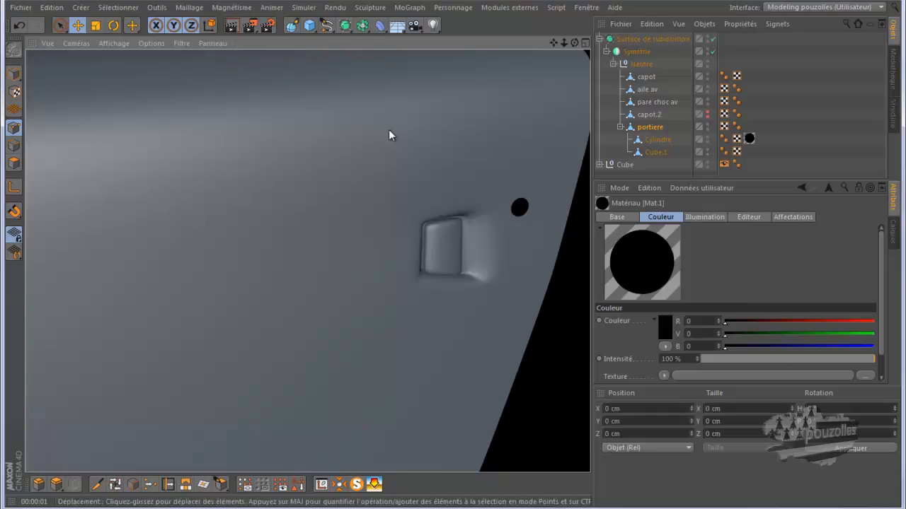
pyautogui.scroll(4, 516, 207)
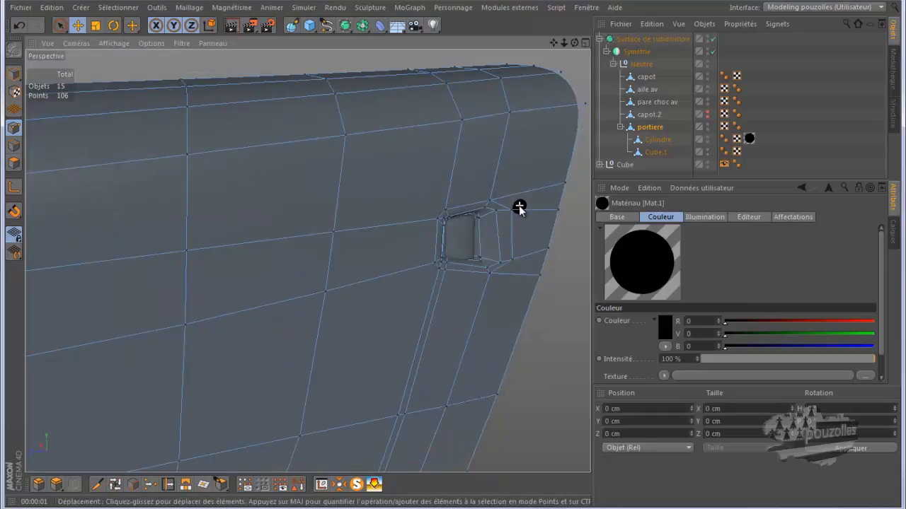
pyautogui.scroll(5, 470, 232)
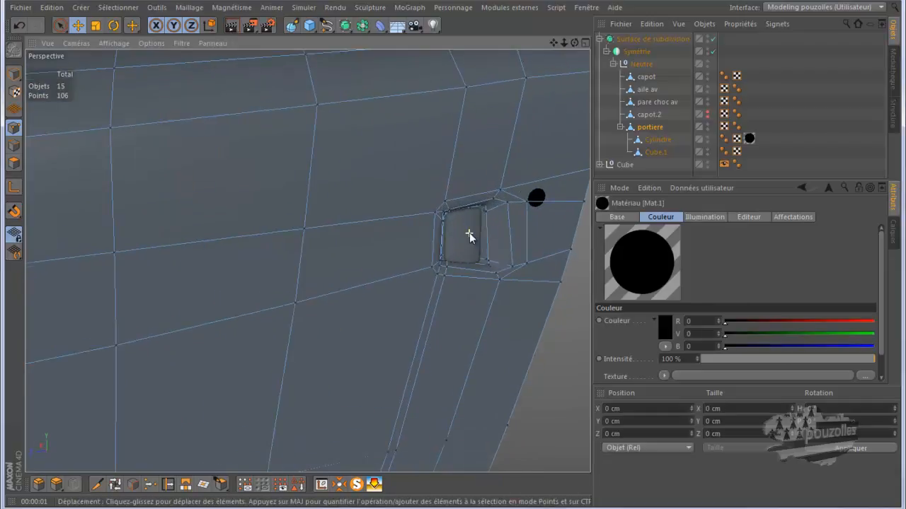
pyautogui.scroll(2, 469, 233)
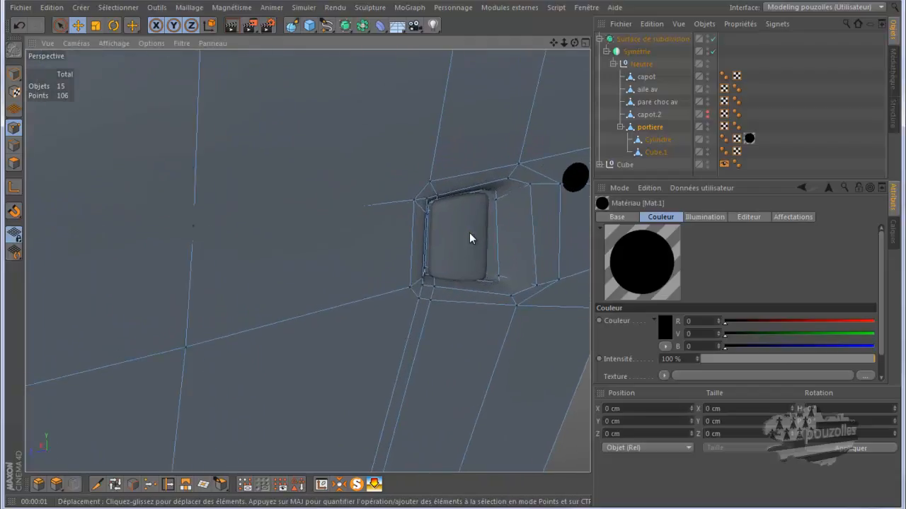
pyautogui.moveTo(574, 42); pyautogui.dragTo(453, 259)
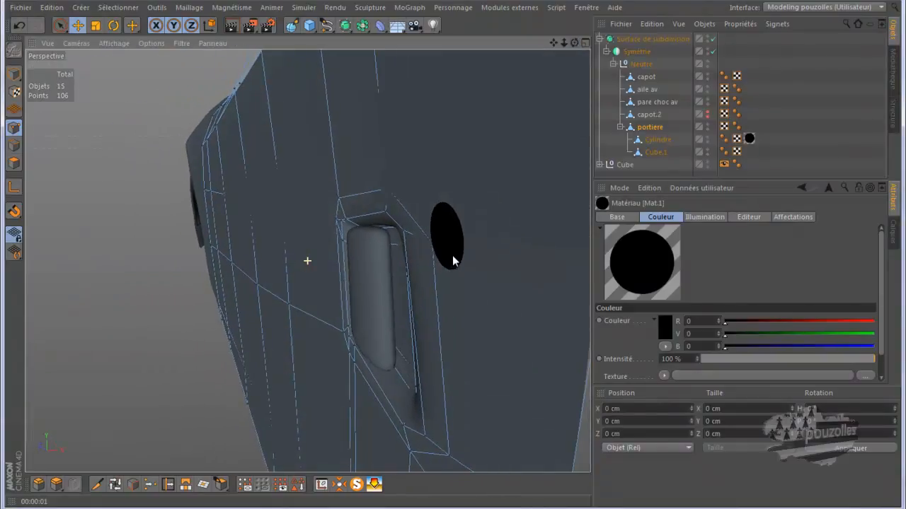
# Add two loop cuts across the lower end of the Cube.1 handle with the Knife tool in Boucle mode.
pyautogui.click(655, 151)
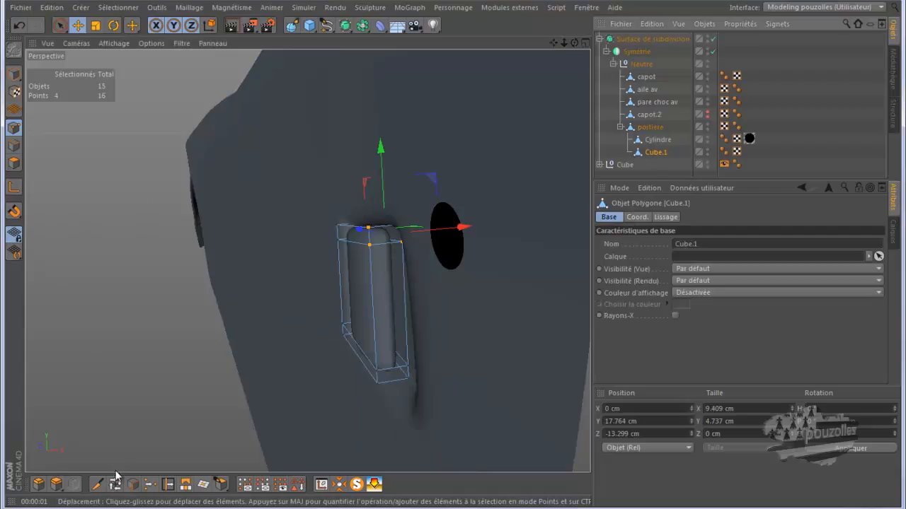
pyautogui.click(97, 484)
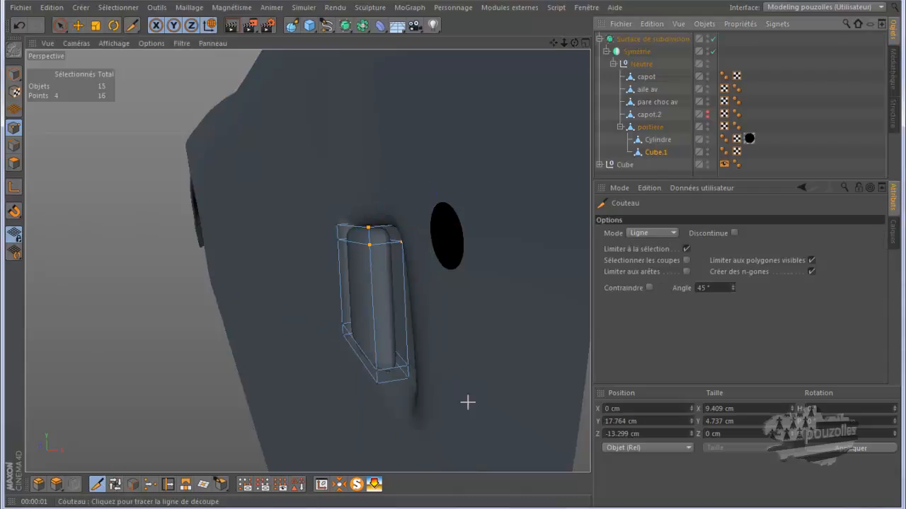
pyautogui.click(653, 232)
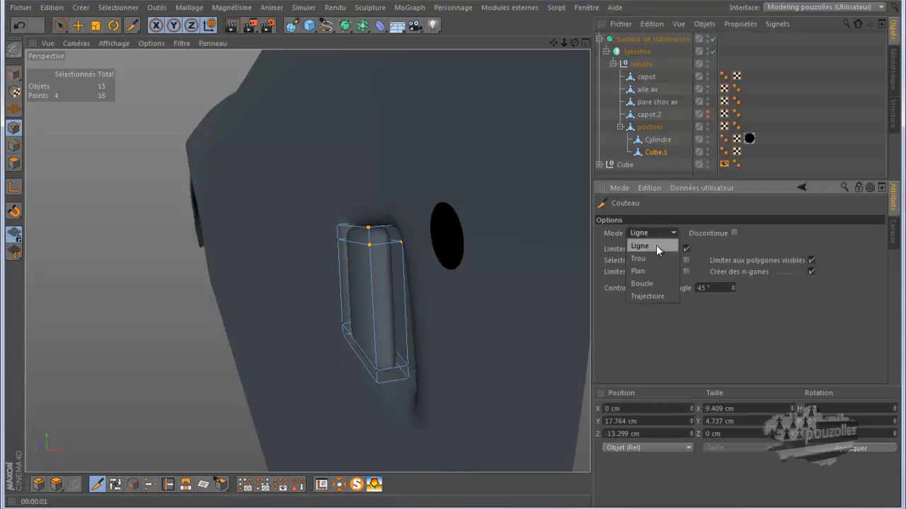
pyautogui.click(642, 283)
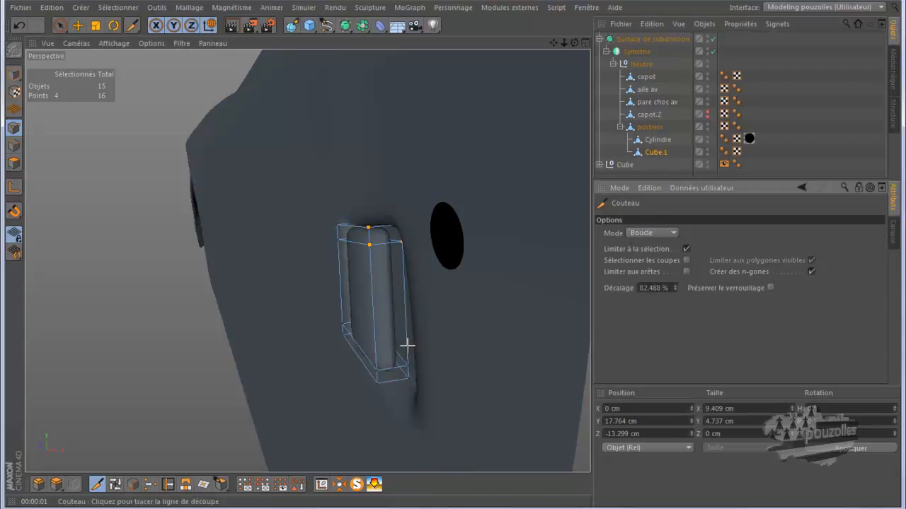
pyautogui.click(385, 379)
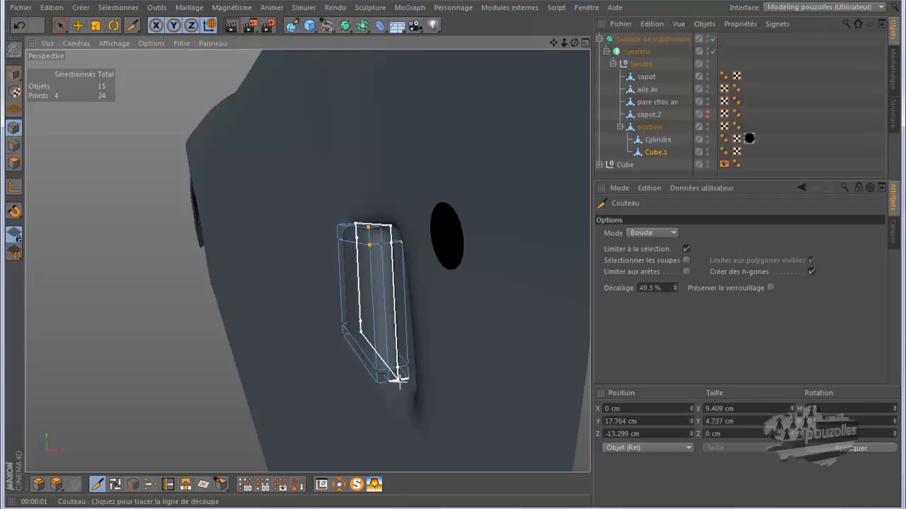
pyautogui.click(404, 378)
pyautogui.keyDown('alt'); pyautogui.moveTo(418, 364); pyautogui.dragTo(489, 323); pyautogui.keyUp('alt')
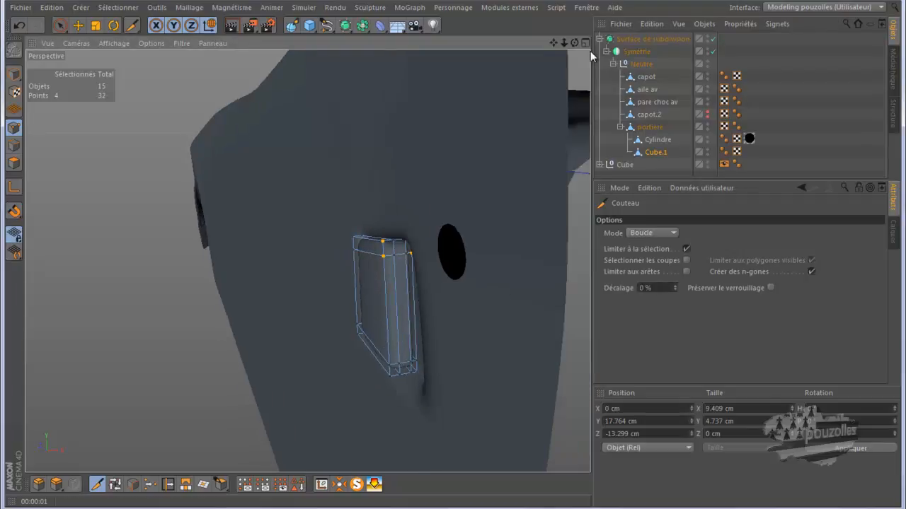
pyautogui.moveTo(457, 255)
pyautogui.keyDown('alt'); pyautogui.mouseDown()
pyautogui.moveTo(442, 255)
pyautogui.moveTo(452, 256)
pyautogui.mouseUp(); pyautogui.keyUp('alt')
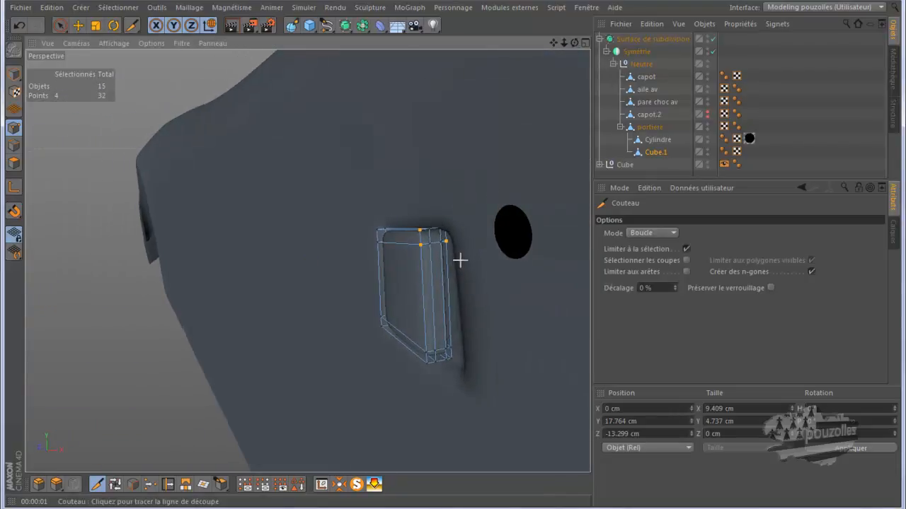
# Delete the portiere door object together with its handle parts.
pyautogui.scroll(-2, 398, 294)
pyautogui.scroll(-8, 397, 293)
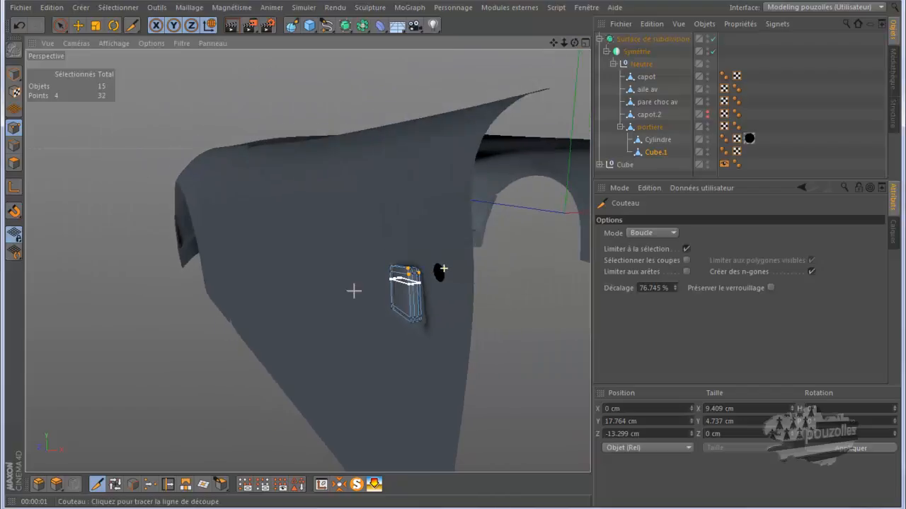
pyautogui.scroll(-6, 444, 268)
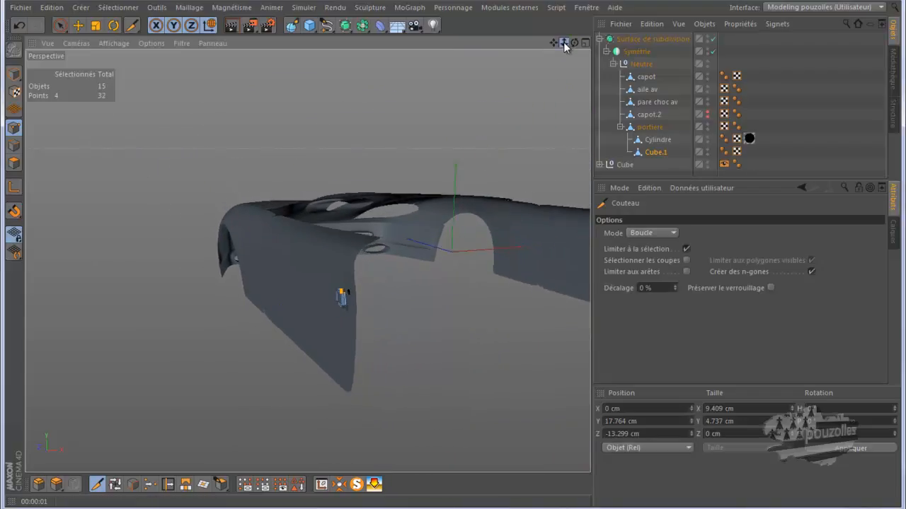
pyautogui.moveTo(453, 255)
pyautogui.keyDown('alt'); pyautogui.mouseDown()
pyautogui.moveTo(469, 254)
pyautogui.moveTo(458, 262)
pyautogui.mouseUp(); pyautogui.keyUp('alt')
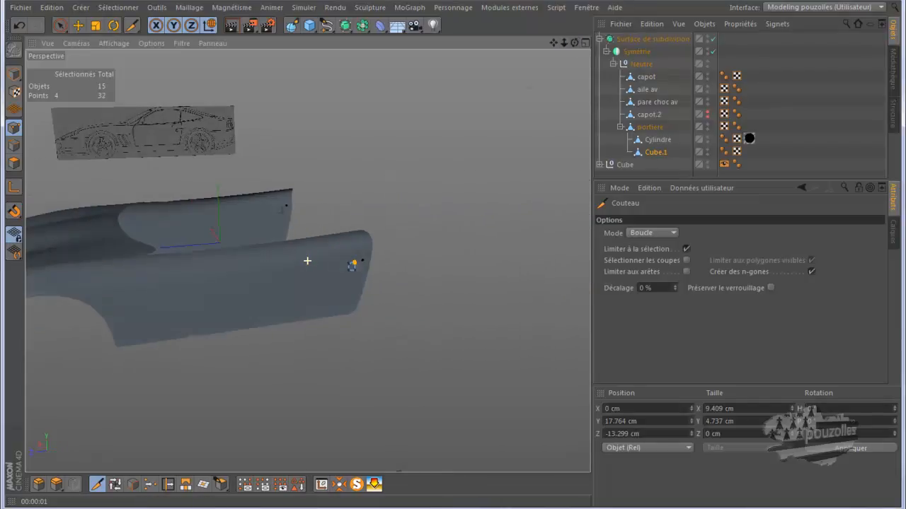
pyautogui.scroll(-3, 528, 92)
pyautogui.keyDown('alt'); pyautogui.moveTo(389, 234); pyautogui.dragTo(397, 230); pyautogui.keyUp('alt')
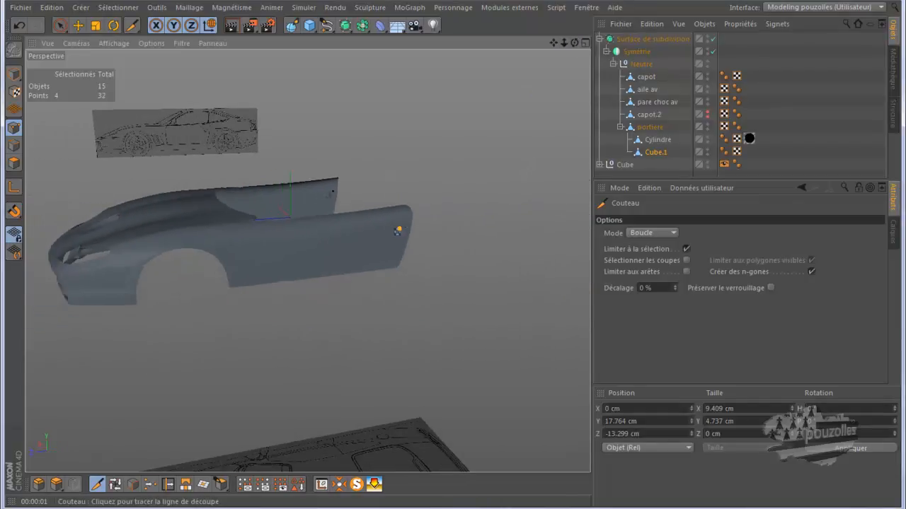
pyautogui.keyDown('alt'); pyautogui.moveTo(450, 256); pyautogui.dragTo(453, 256); pyautogui.keyUp('alt')
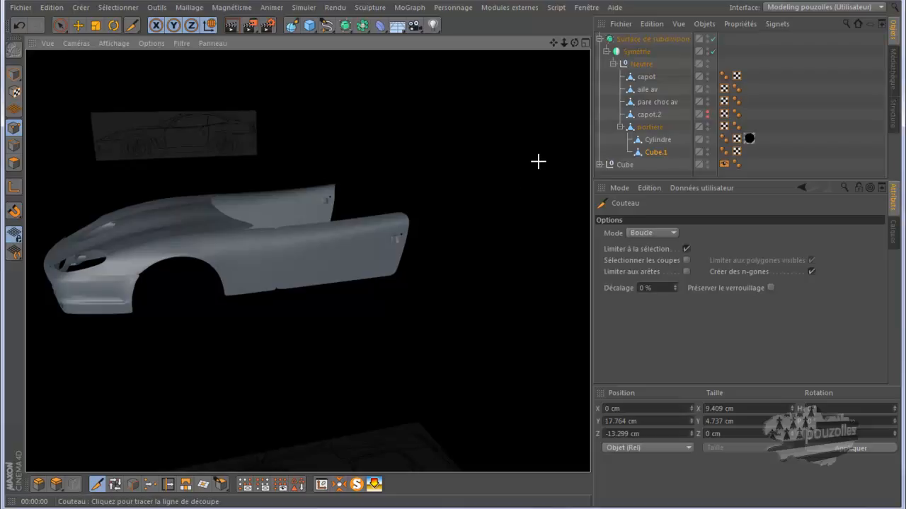
pyautogui.click(648, 127)
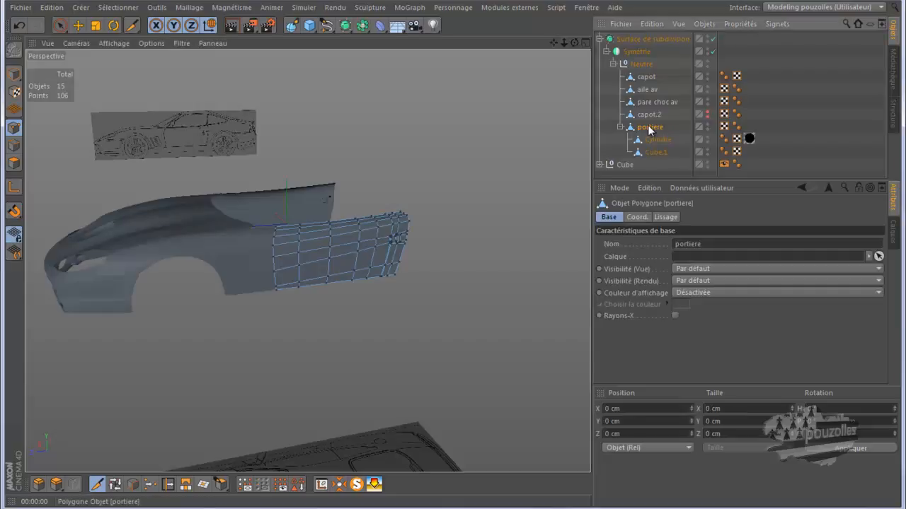
pyautogui.press('Delete')
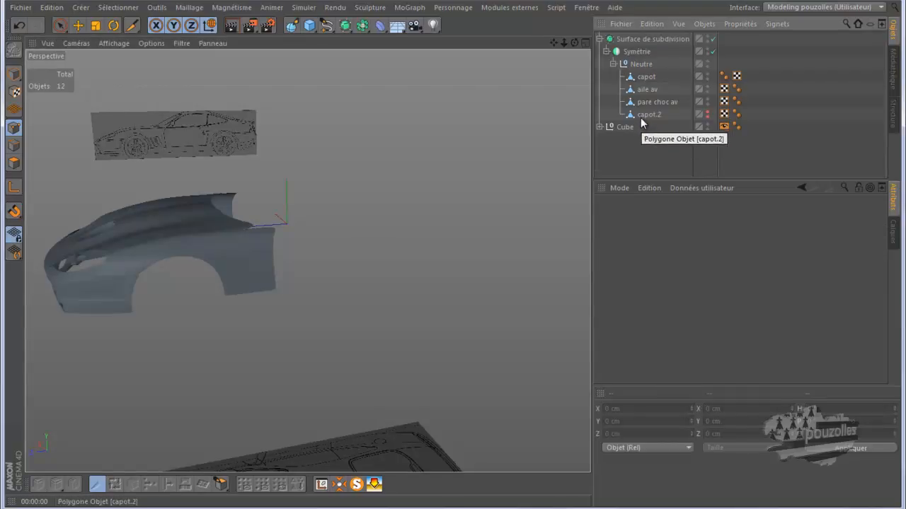
# Extrude the front fender's rear edges back to the door's rear line in the side view and disable the subdivision surface.
pyautogui.click(647, 91)
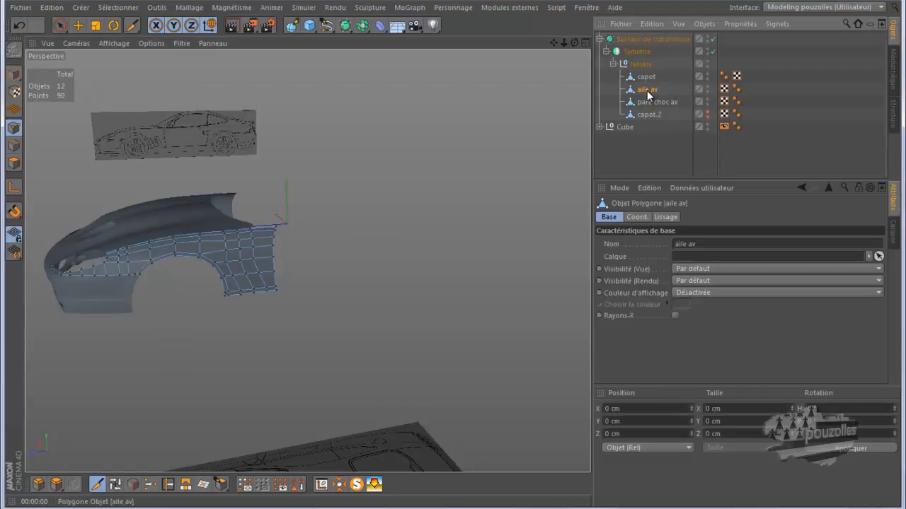
pyautogui.click(15, 164)
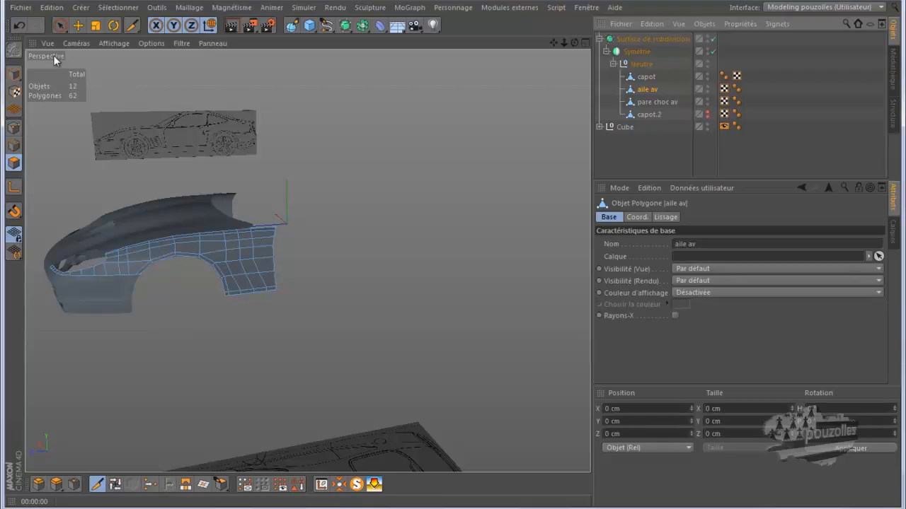
pyautogui.click(61, 25)
pyautogui.scroll(3, 276, 238)
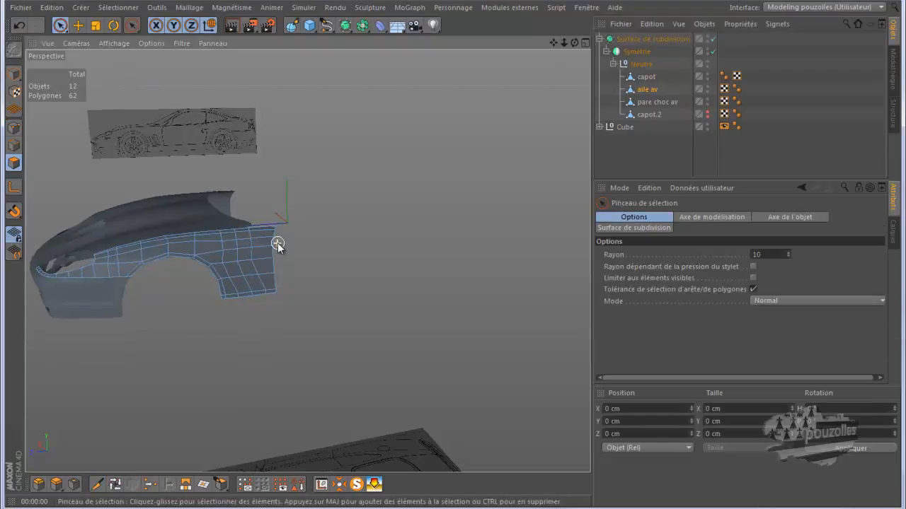
pyautogui.click(276, 223)
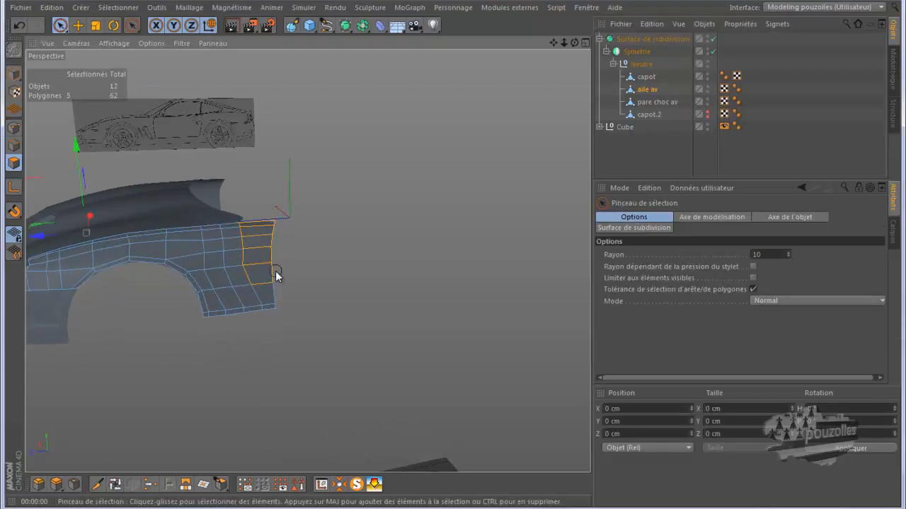
pyautogui.moveTo(275, 271); pyautogui.dragTo(273, 269)
pyautogui.click(14, 145)
pyautogui.moveTo(278, 268); pyautogui.dragTo(281, 327)
pyautogui.moveTo(260, 293)
pyautogui.keyDown('ctrl'); pyautogui.mouseDown()
pyautogui.moveTo(263, 186)
pyautogui.moveTo(252, 254)
pyautogui.moveTo(268, 315)
pyautogui.mouseUp(); pyautogui.keyUp('ctrl')
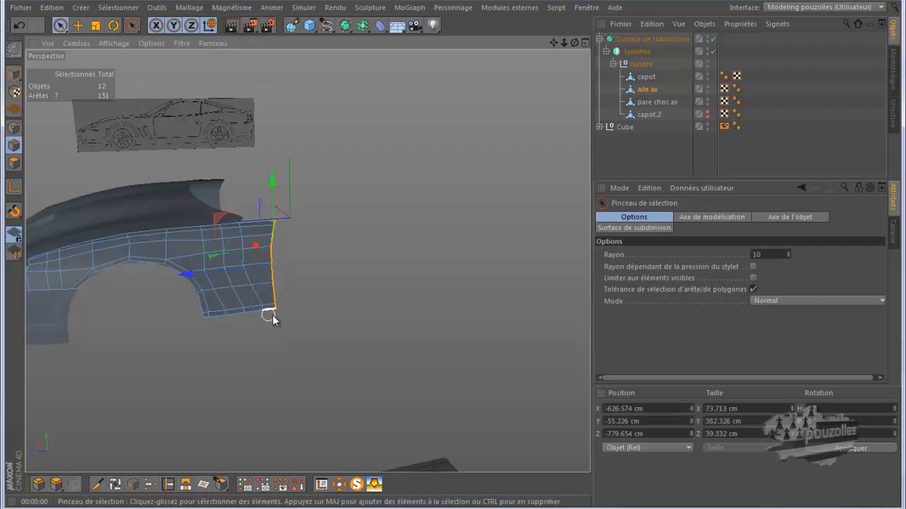
pyautogui.middleClick(304, 287)
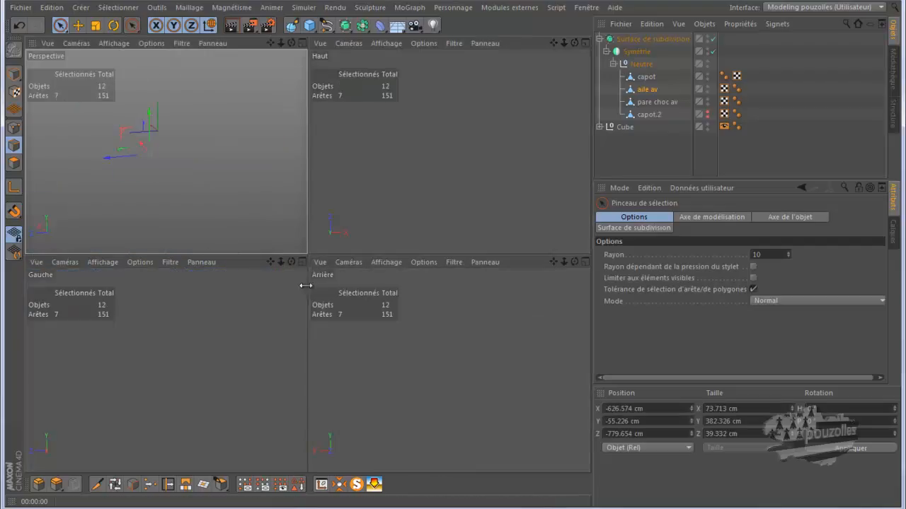
pyautogui.middleClick(258, 320)
pyautogui.scroll(-5, 252, 314)
pyautogui.scroll(-8, 428, 264)
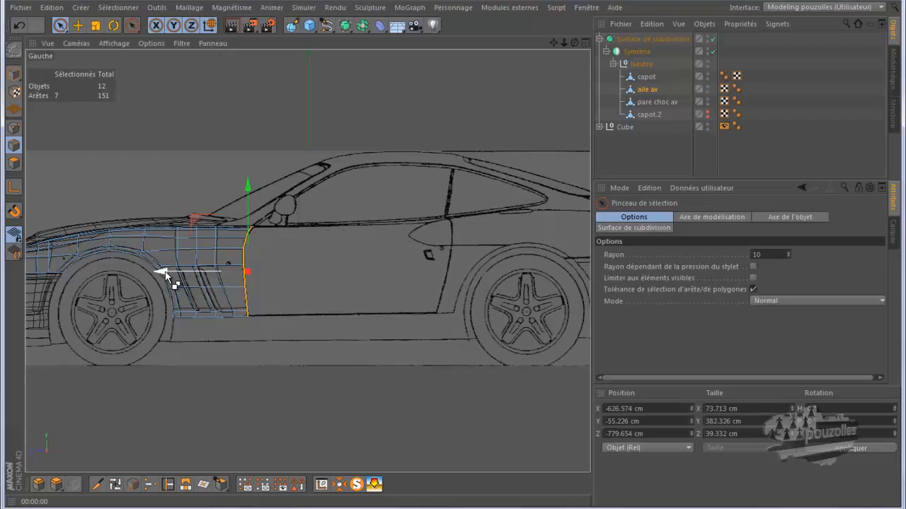
pyautogui.keyDown('ctrl'); pyautogui.moveTo(165, 275); pyautogui.dragTo(376, 283); pyautogui.keyUp('ctrl')
pyautogui.click(713, 39)
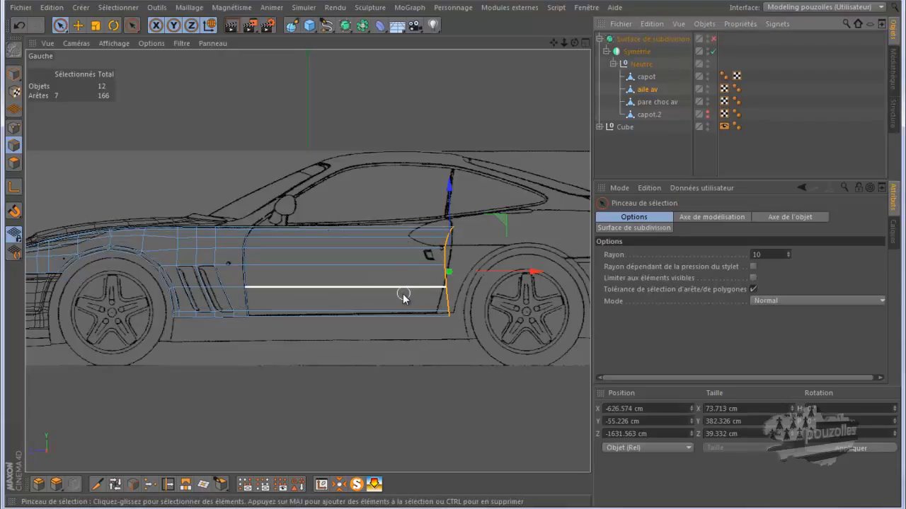
# Split the door-area polygons off the fender into a separate object named portiere.
pyautogui.click(13, 162)
pyautogui.moveTo(325, 212); pyautogui.dragTo(342, 330)
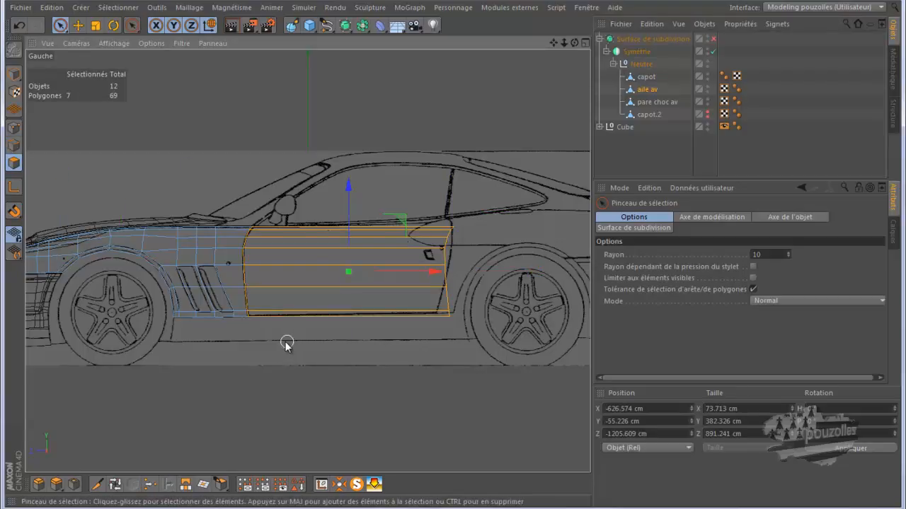
pyautogui.scroll(2, 255, 337)
pyautogui.scroll(3, 254, 336)
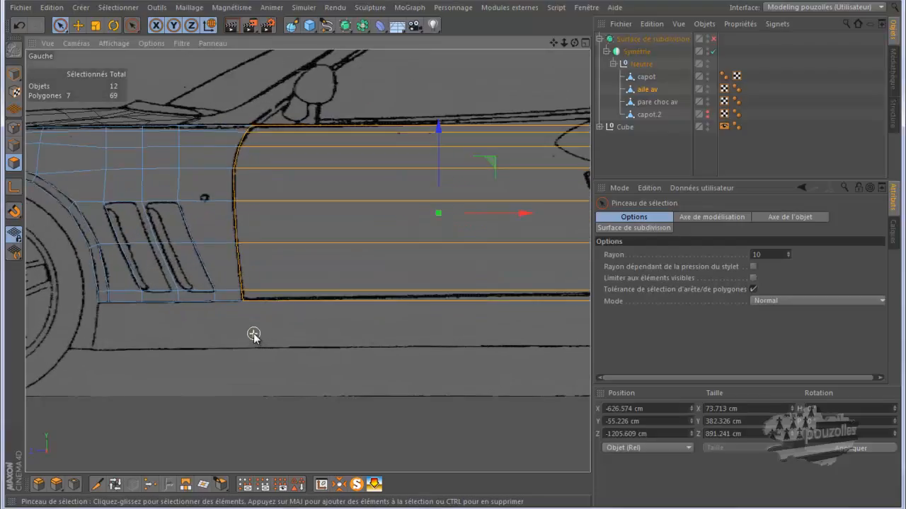
pyautogui.scroll(-4, 253, 336)
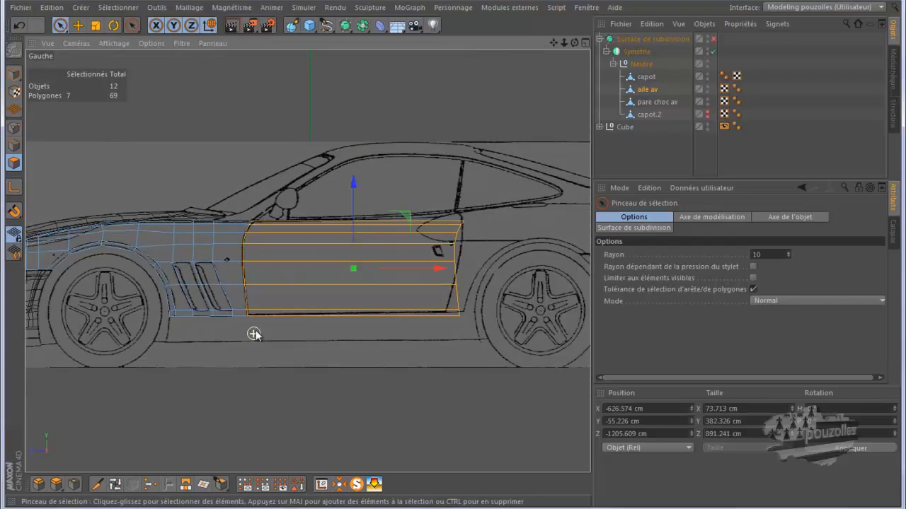
pyautogui.rightClick(255, 85)
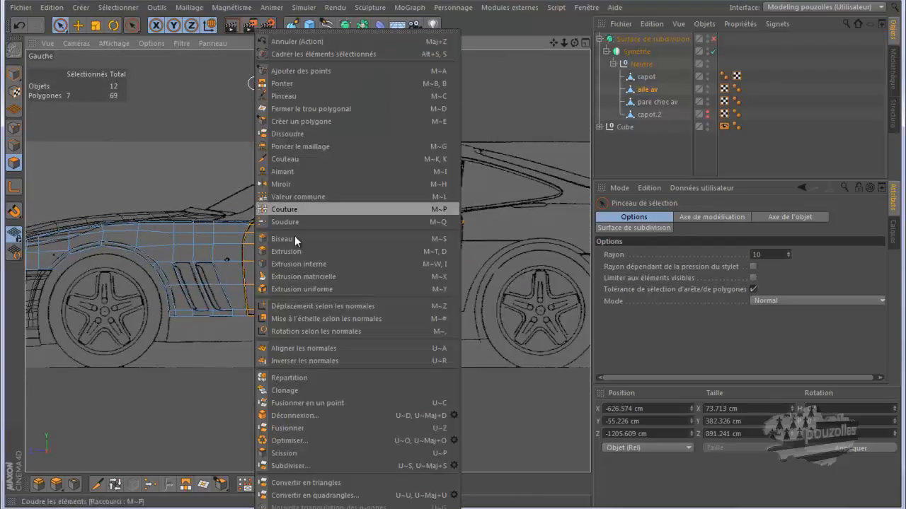
pyautogui.click(273, 452)
pyautogui.moveTo(645, 91); pyautogui.dragTo(649, 129)
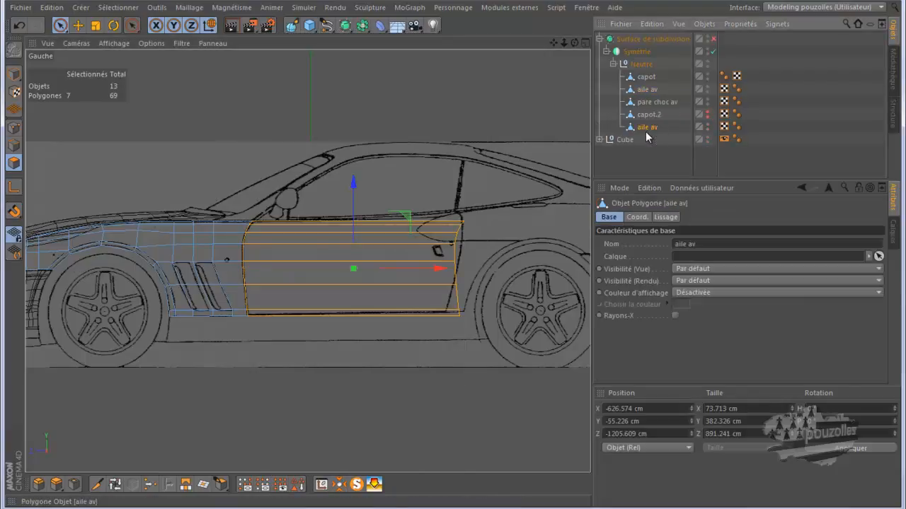
pyautogui.doubleClick(647, 128)
pyautogui.write('portiere')
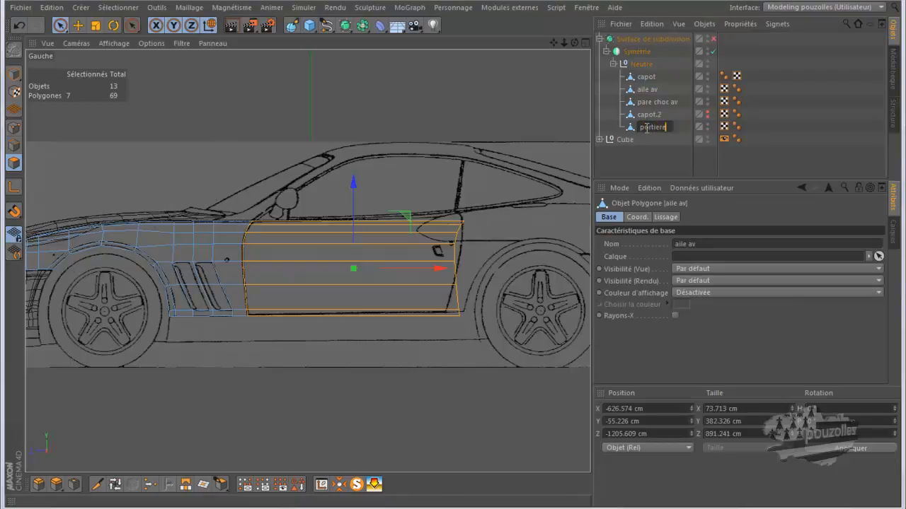
pyautogui.press('Return')
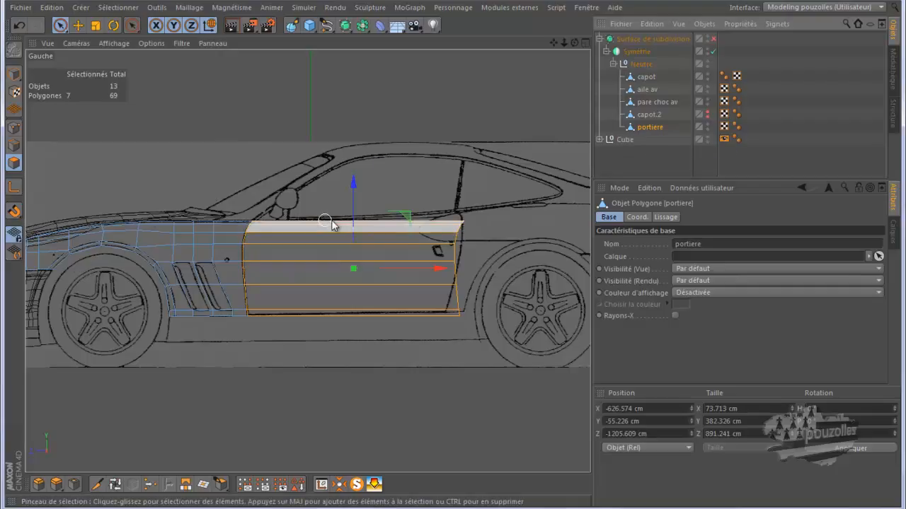
pyautogui.doubleClick(650, 128)
pyautogui.write('al')
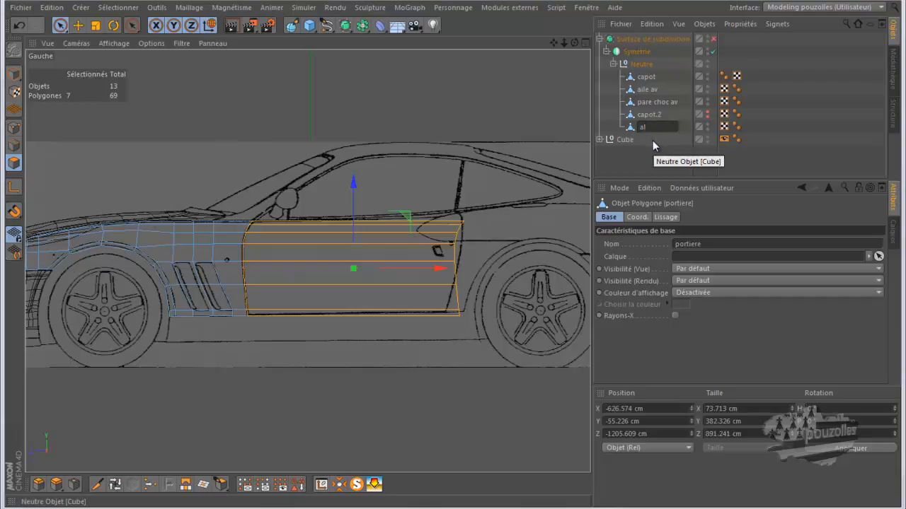
pyautogui.press('BackSpace')
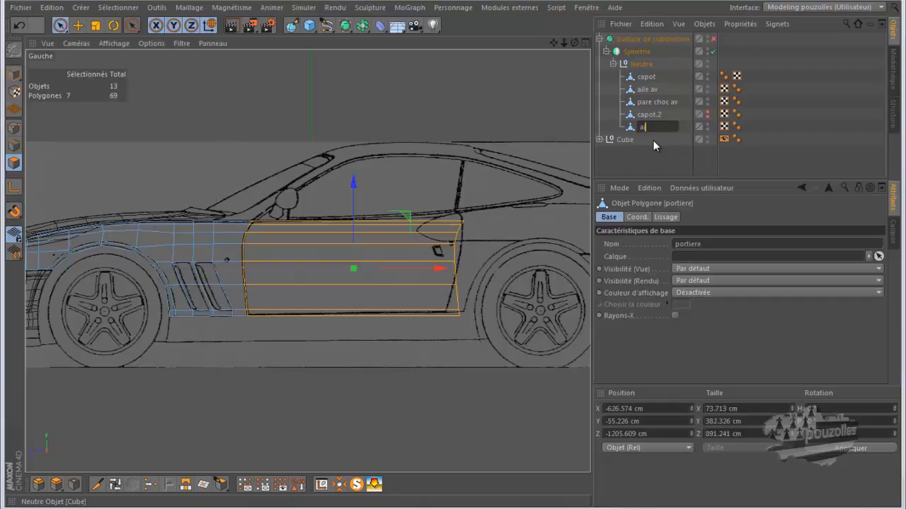
pyautogui.write('ile av')
pyautogui.moveTo(627, 130); pyautogui.dragTo(641, 93)
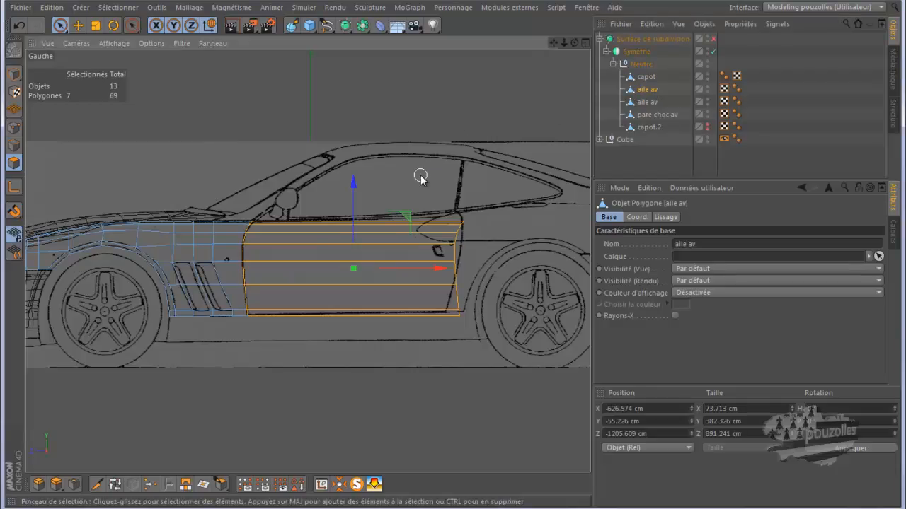
pyautogui.click(646, 103)
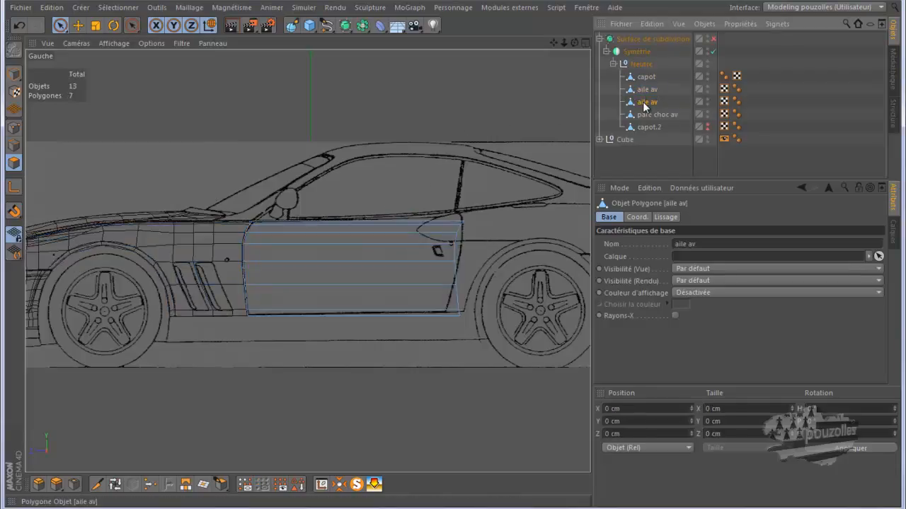
pyautogui.doubleClick(645, 102)
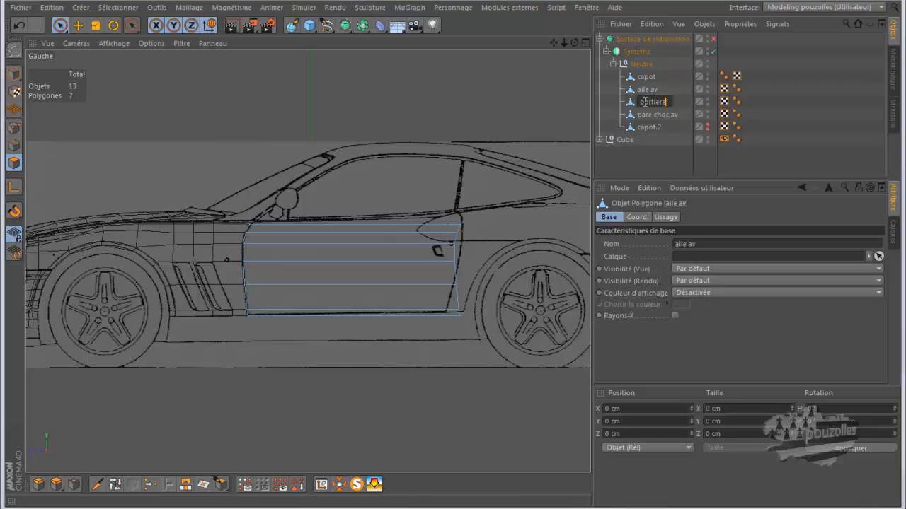
pyautogui.press('Return')
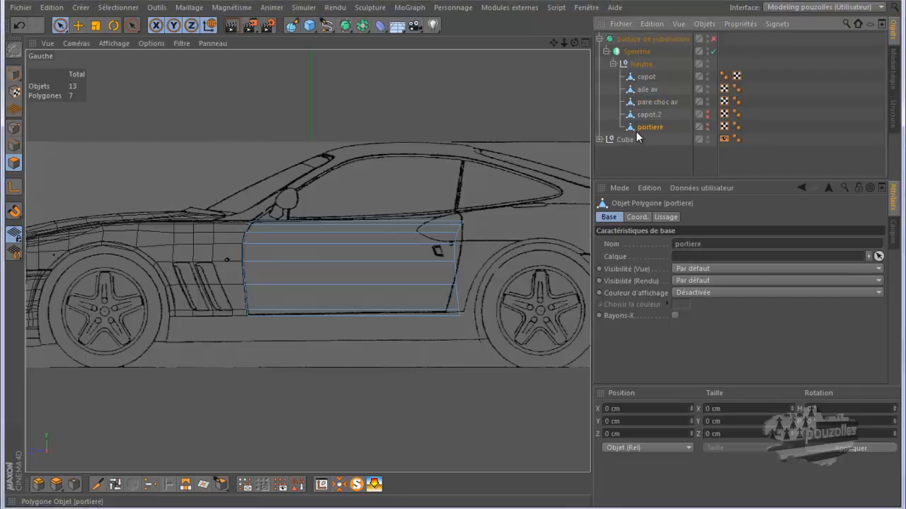
# Move the portiere's upper rear points to follow the blueprint's door outline near the mirror.
pyautogui.click(381, 262)
pyautogui.click(14, 128)
pyautogui.scroll(3, 470, 280)
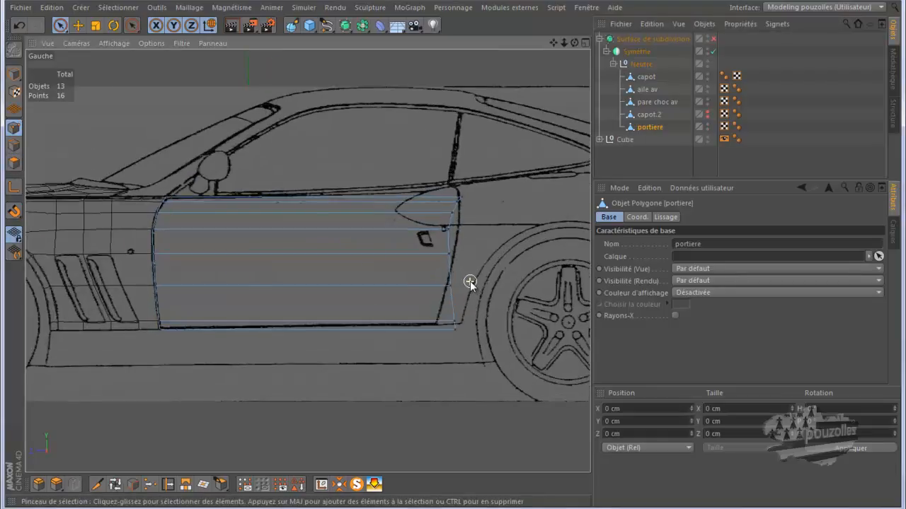
pyautogui.scroll(5, 470, 176)
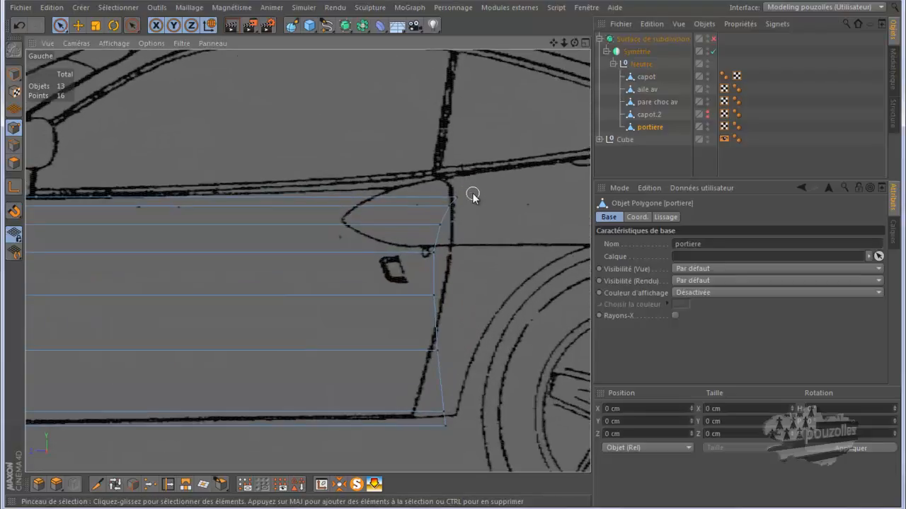
pyautogui.moveTo(464, 191); pyautogui.dragTo(435, 257)
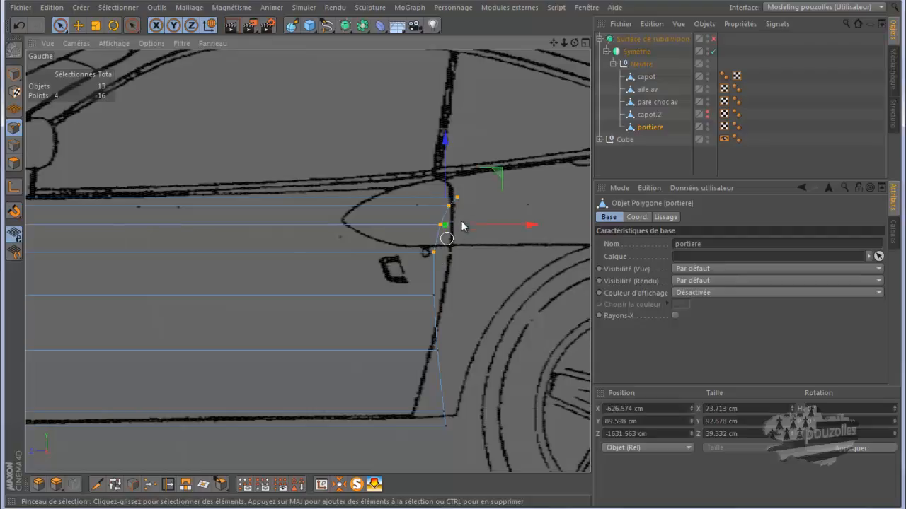
pyautogui.moveTo(496, 169); pyautogui.dragTo(479, 157)
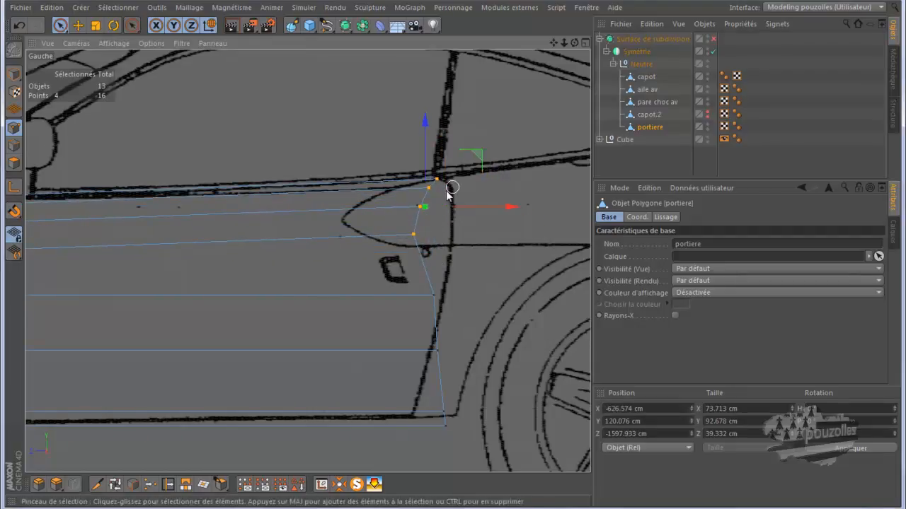
pyautogui.click(429, 191)
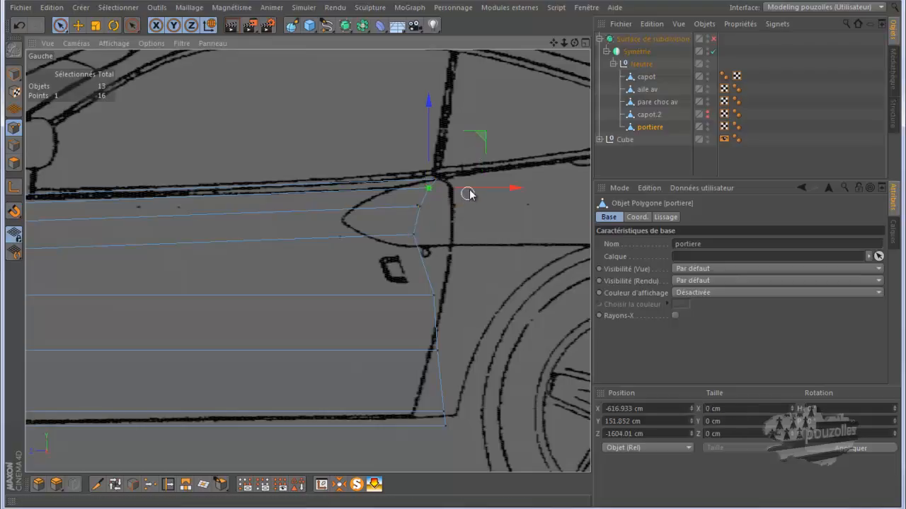
pyautogui.moveTo(472, 189)
pyautogui.mouseDown()
pyautogui.moveTo(489, 188)
pyautogui.moveTo(491, 211)
pyautogui.moveTo(503, 210)
pyautogui.mouseUp()
pyautogui.click(432, 207)
pyautogui.click(420, 234)
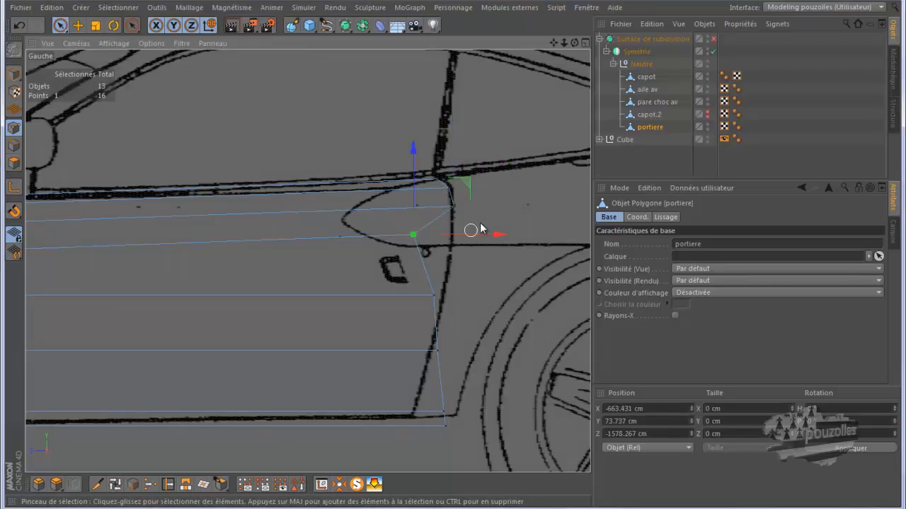
pyautogui.moveTo(477, 235); pyautogui.dragTo(517, 240)
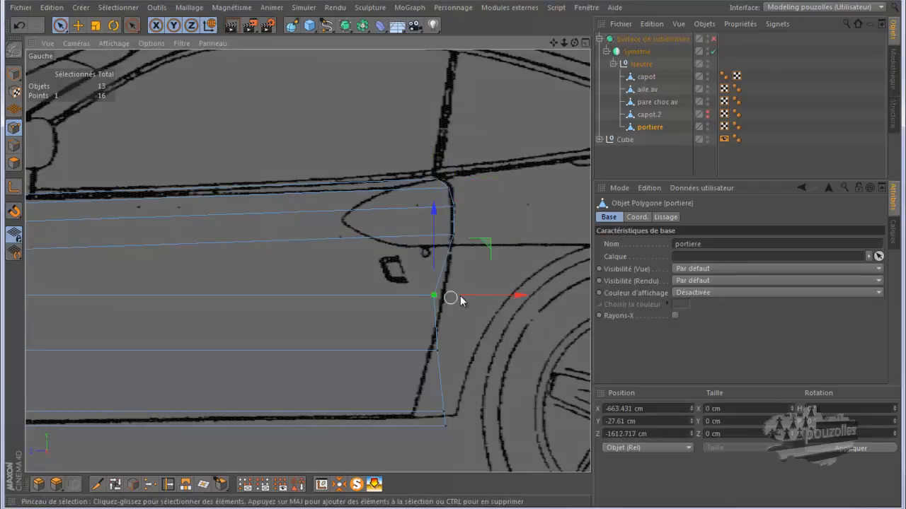
# Move the portiere's lower rear points onto the blueprint's rear door line.
pyautogui.click(451, 296)
pyautogui.moveTo(464, 295); pyautogui.dragTo(473, 301)
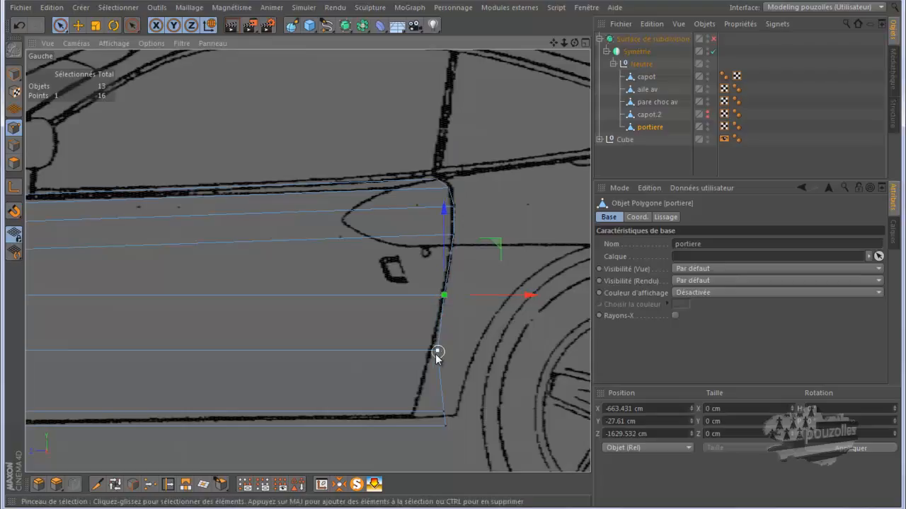
pyautogui.click(456, 354)
pyautogui.moveTo(481, 350); pyautogui.dragTo(461, 361)
pyautogui.click(447, 420)
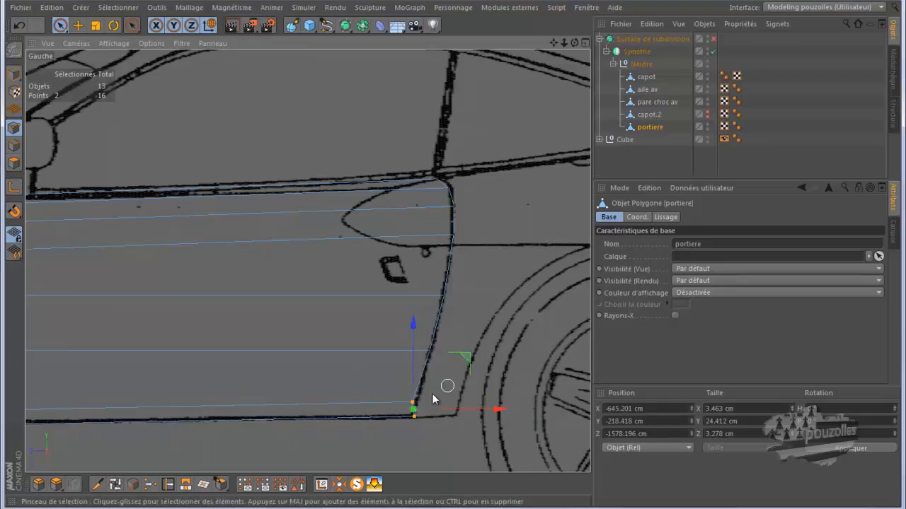
pyautogui.click(428, 401)
pyautogui.click(425, 400)
pyautogui.moveTo(455, 401); pyautogui.dragTo(460, 405)
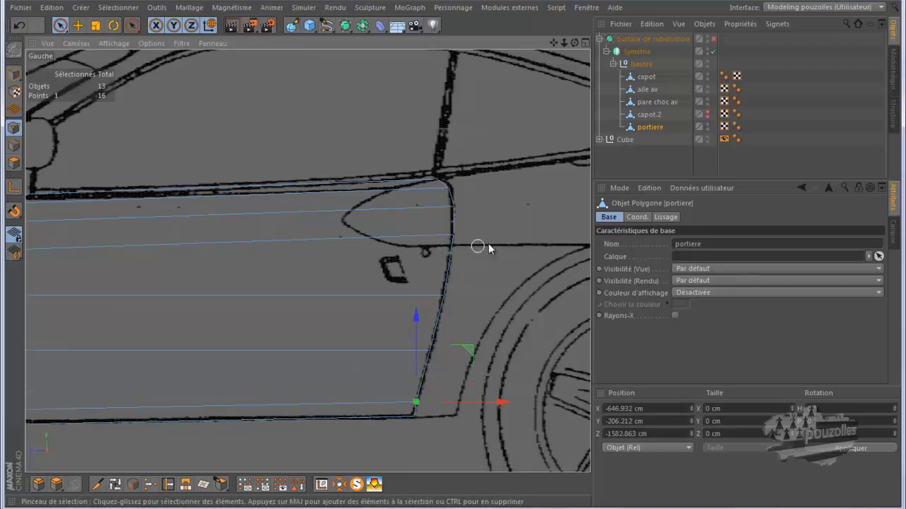
# Select all points of the aile av fender and optimize it to remove the stray rear points left after the door split.
pyautogui.scroll(-2, 478, 248)
pyautogui.scroll(-1, 514, 241)
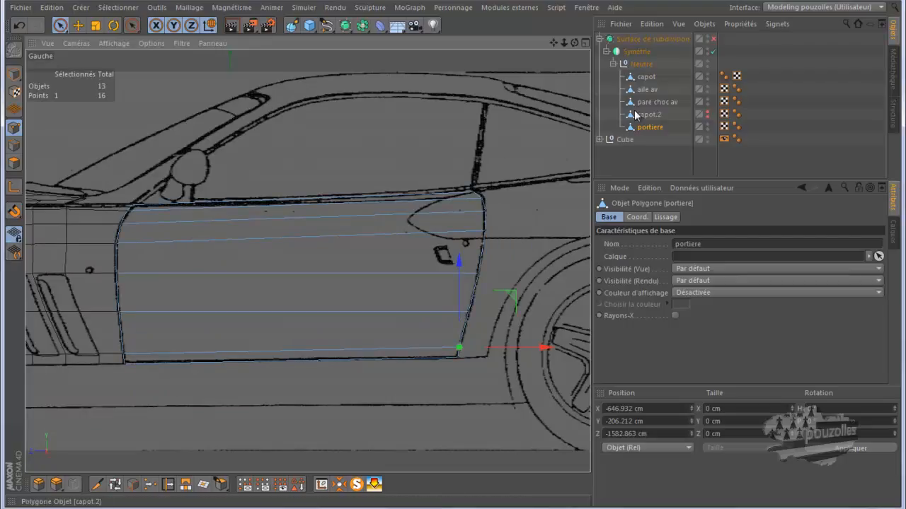
pyautogui.click(646, 89)
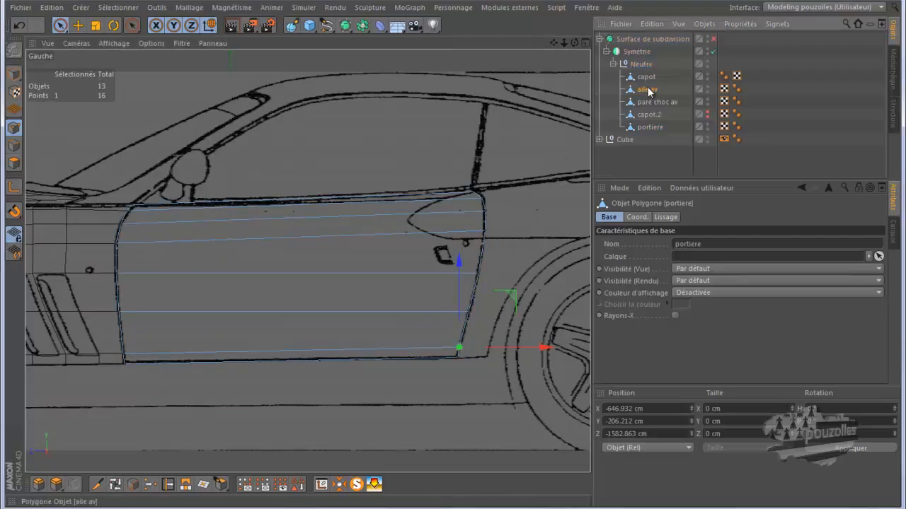
pyautogui.click(14, 128)
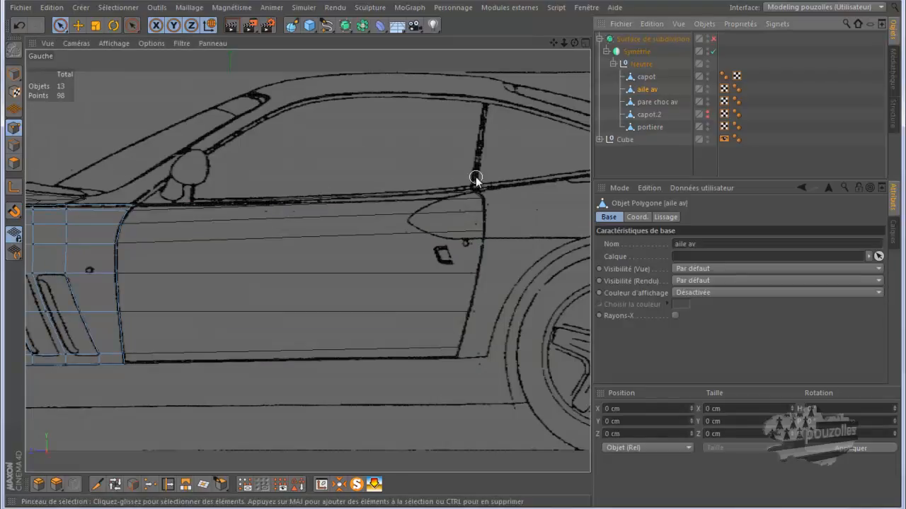
pyautogui.click(486, 220)
pyautogui.moveTo(486, 227); pyautogui.dragTo(455, 374)
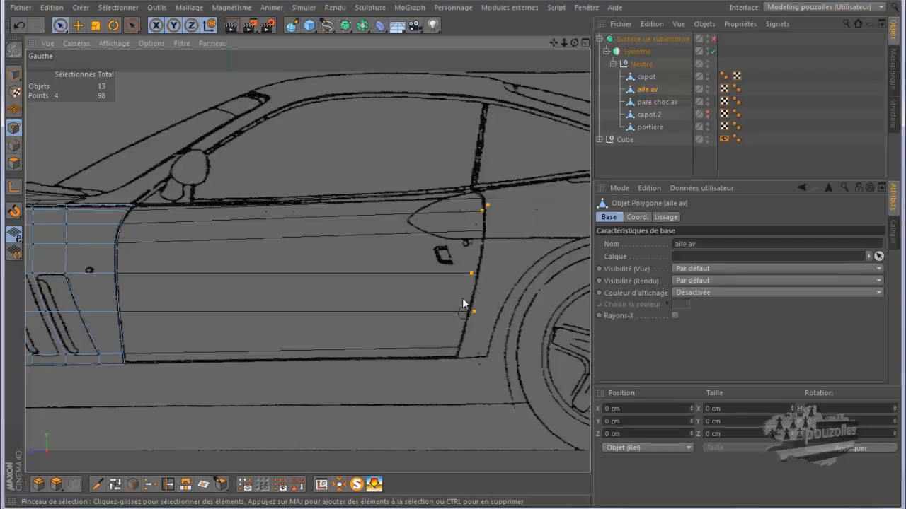
pyautogui.moveTo(480, 375); pyautogui.dragTo(525, 282)
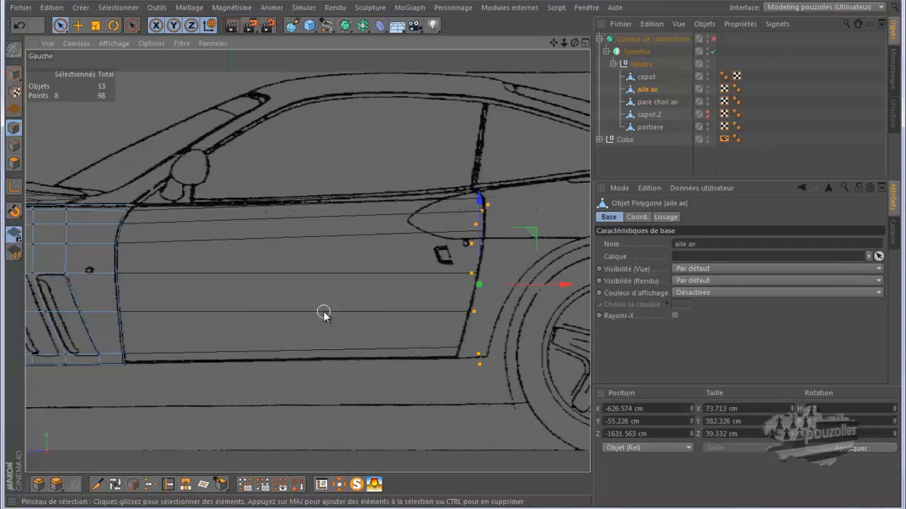
pyautogui.hotkey('ctrl', 'a')
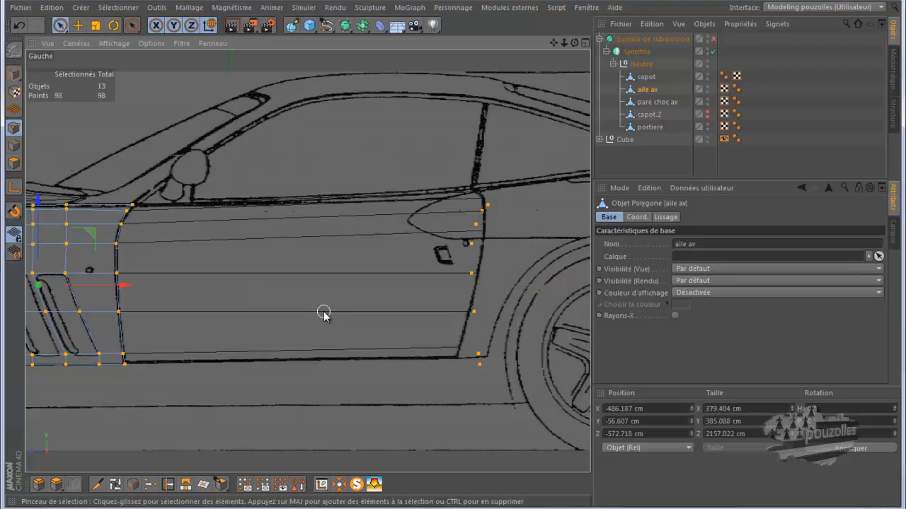
pyautogui.rightClick(321, 273)
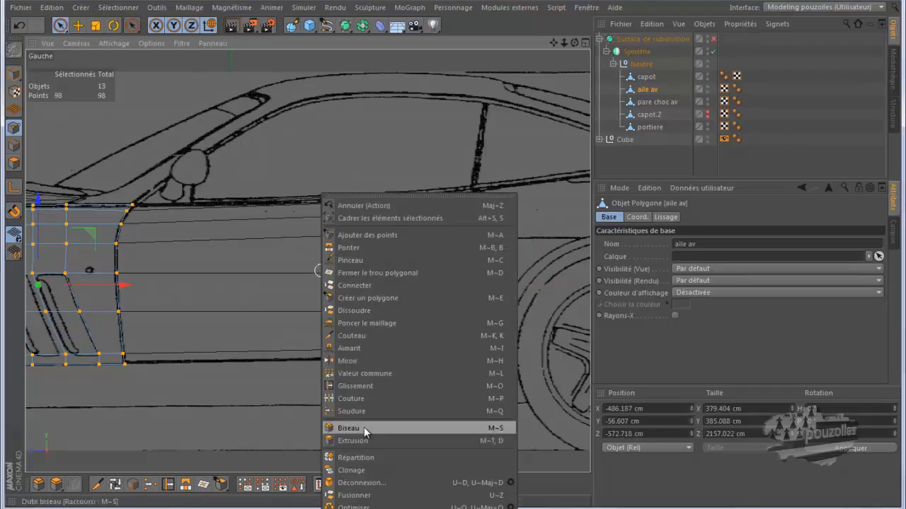
pyautogui.click(304, 118)
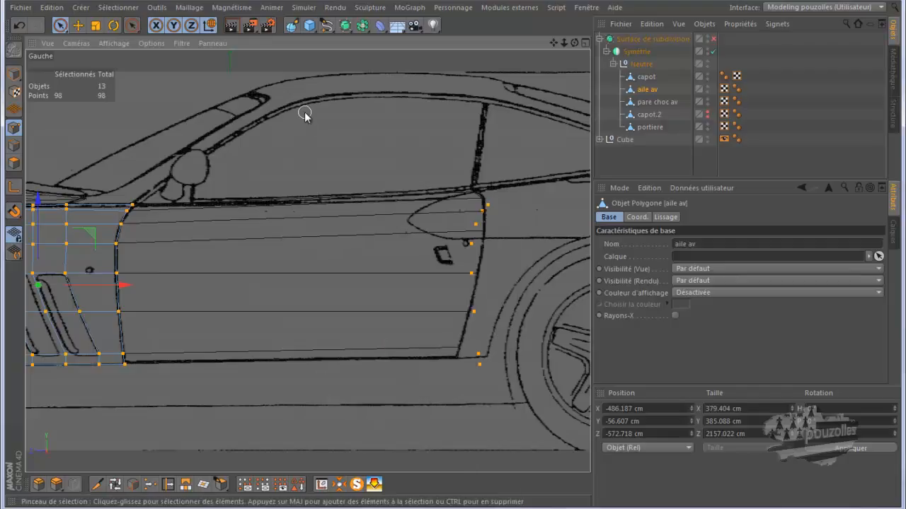
pyautogui.rightClick(305, 113)
pyautogui.click(330, 427)
# Examine a reference photo of the 550 Maranello's door and front fender junction.
pyautogui.click(645, 128)
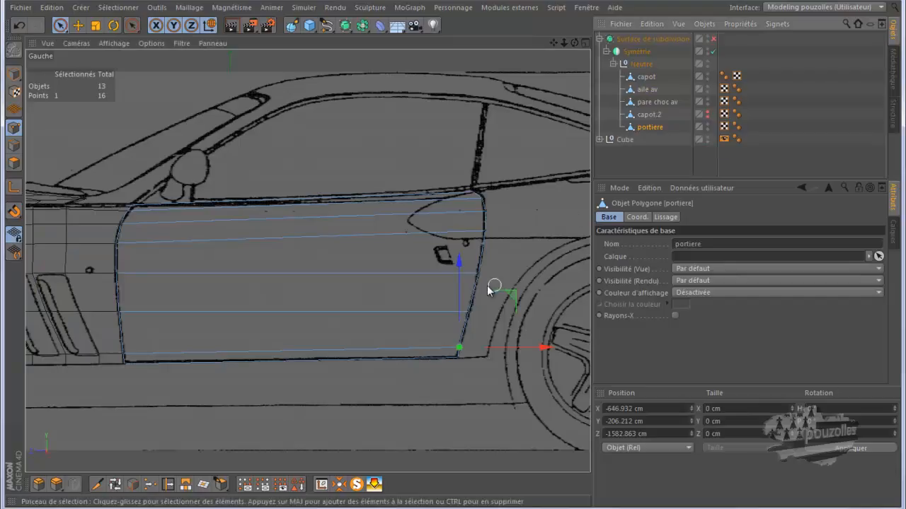
pyautogui.scroll(2, 439, 319)
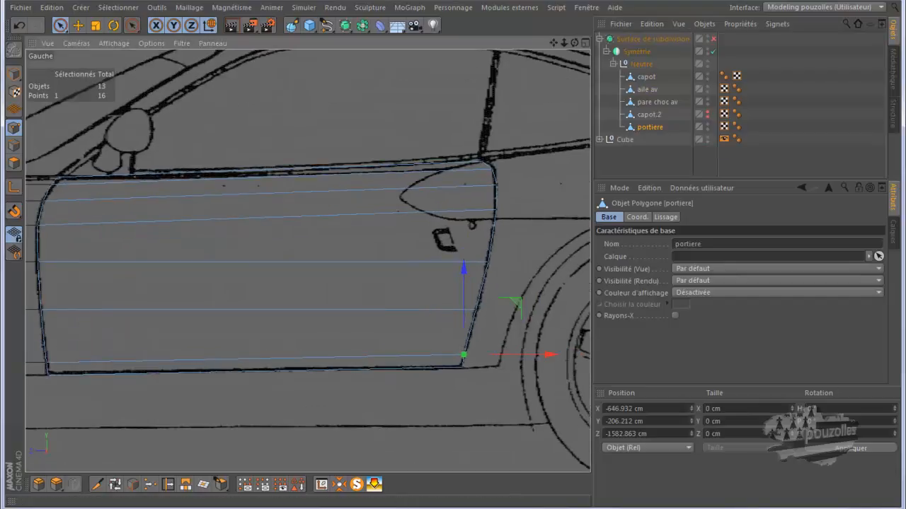
pyautogui.moveTo(382, 500)
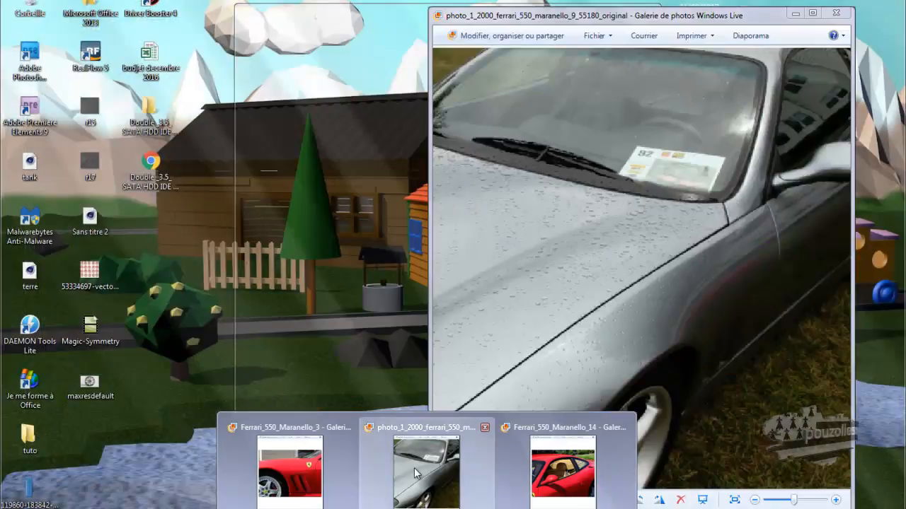
pyautogui.click(423, 472)
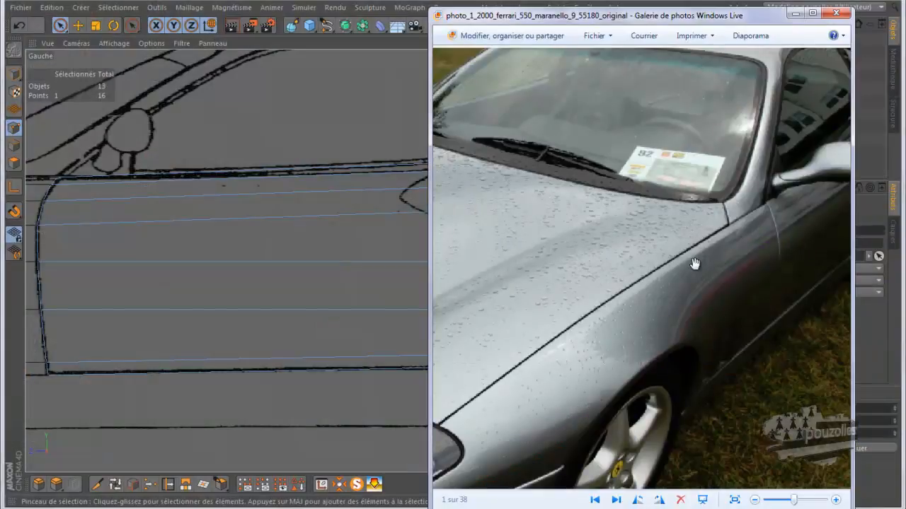
pyautogui.moveTo(712, 141); pyautogui.dragTo(578, 165)
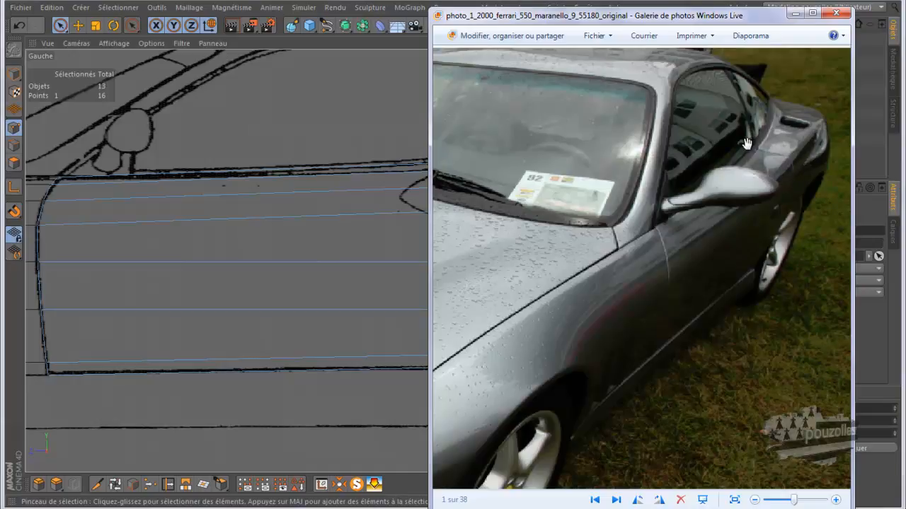
pyautogui.click(795, 13)
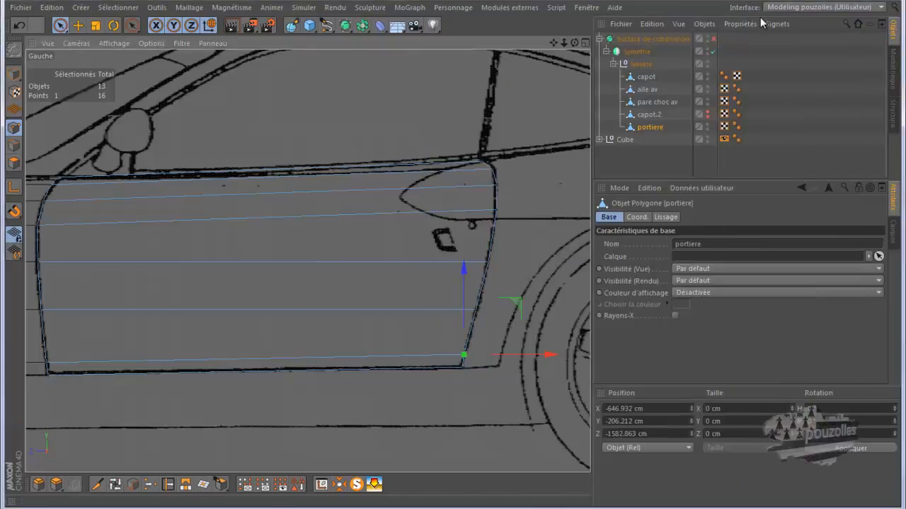
# Select the portiere's three upper rear points and raise them in the perspective view toward the fender's top edge.
pyautogui.click(492, 170)
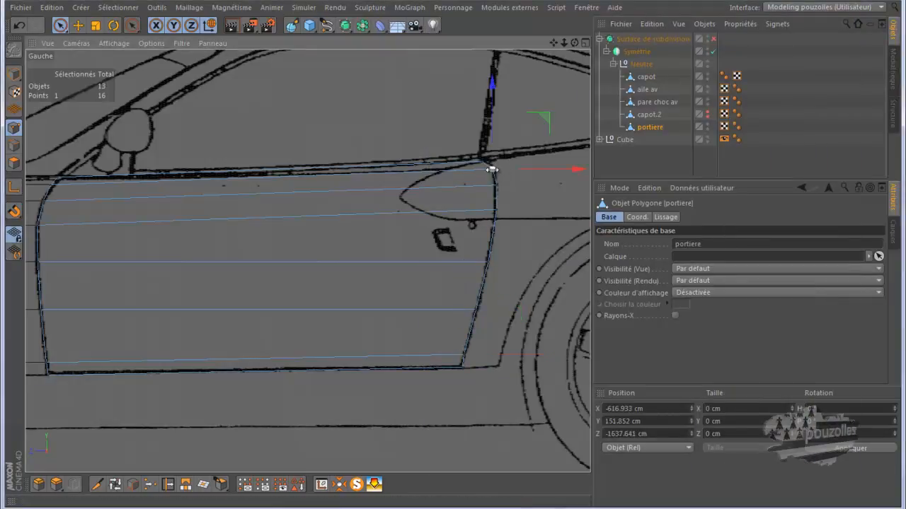
pyautogui.keyDown('shift'); pyautogui.click(495, 186); pyautogui.keyUp('shift')
pyautogui.keyDown('shift'); pyautogui.click(496, 211); pyautogui.keyUp('shift')
pyautogui.middleClick(441, 189)
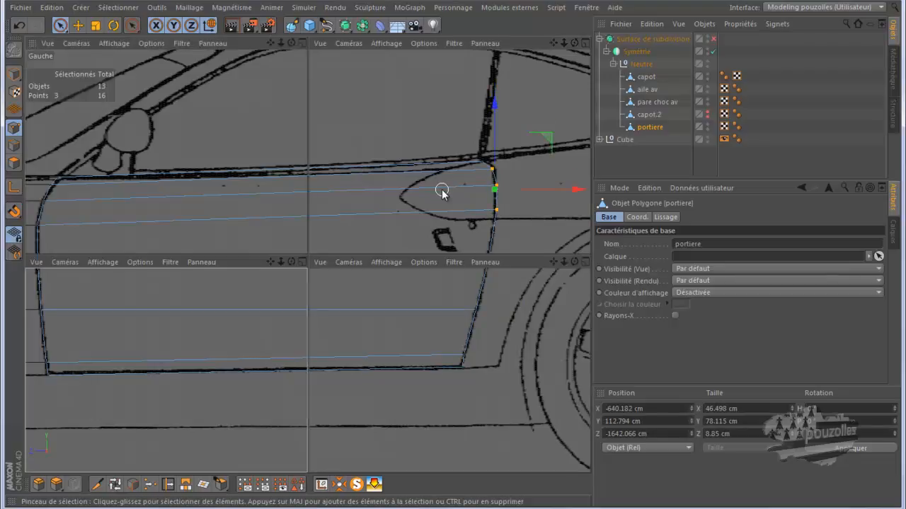
pyautogui.middleClick(279, 210)
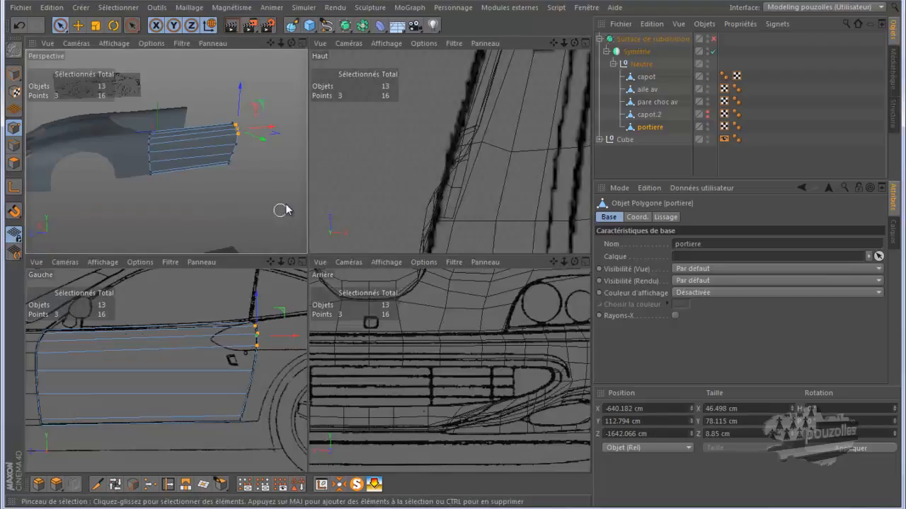
pyautogui.moveTo(574, 44)
pyautogui.mouseDown()
pyautogui.moveTo(444, 257)
pyautogui.moveTo(496, 144)
pyautogui.mouseUp()
pyautogui.keyDown('alt'); pyautogui.moveTo(400, 261); pyautogui.dragTo(354, 219); pyautogui.keyUp('alt')
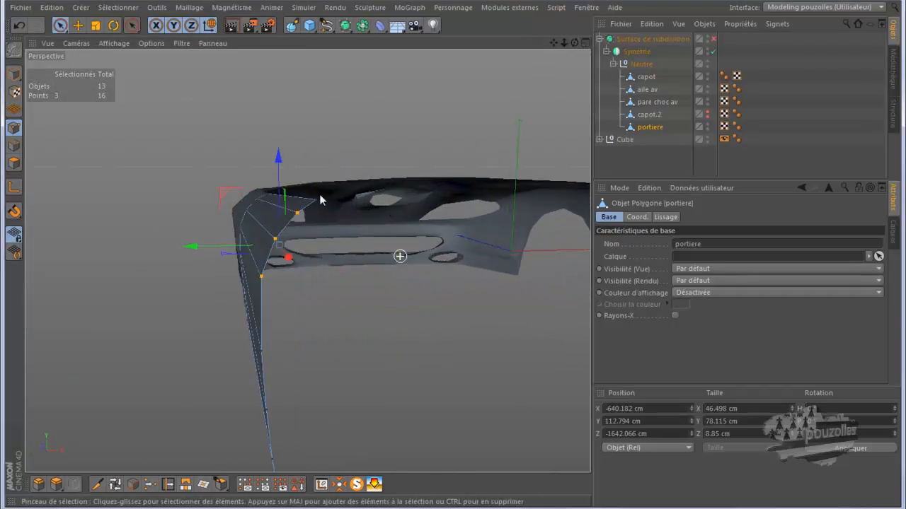
pyautogui.moveTo(277, 160); pyautogui.dragTo(277, 154)
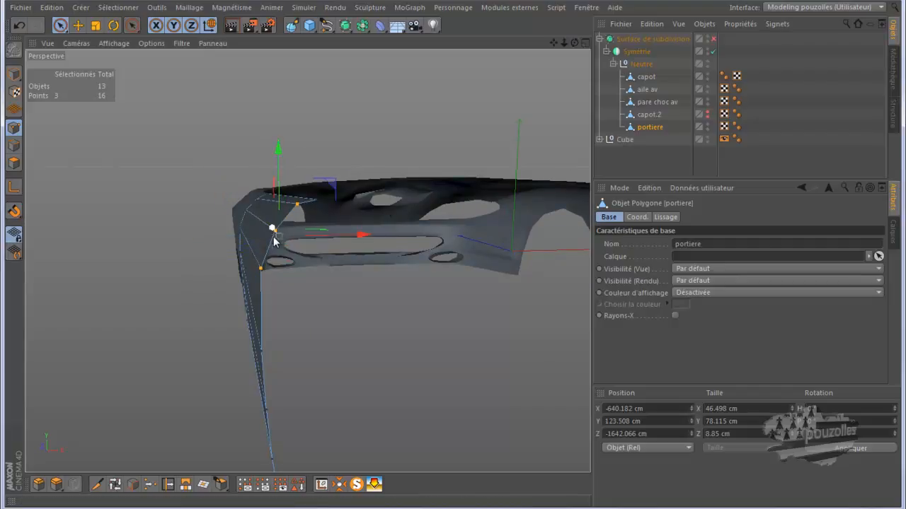
# Raise the two upper rear door points further so the door's top edge meets the fender.
pyautogui.keyDown('ctrl'); pyautogui.click(295, 205); pyautogui.keyUp('ctrl')
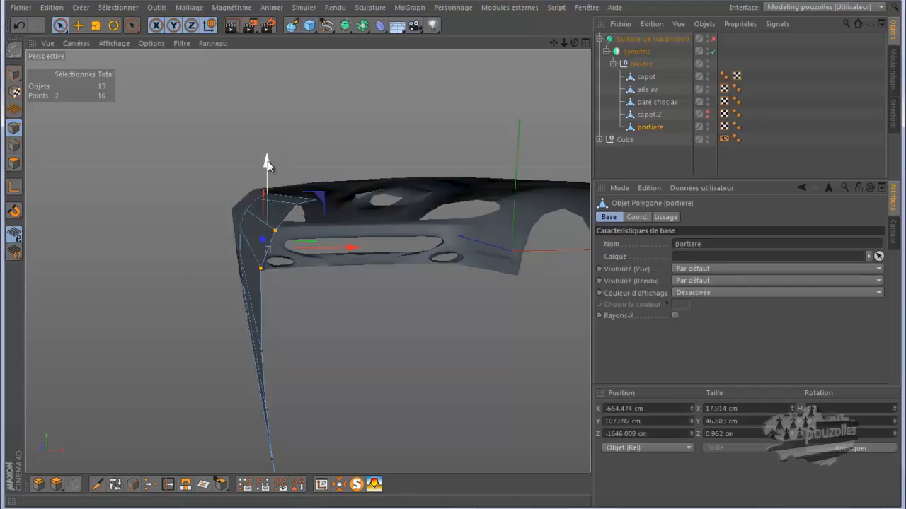
pyautogui.moveTo(267, 164); pyautogui.dragTo(263, 145)
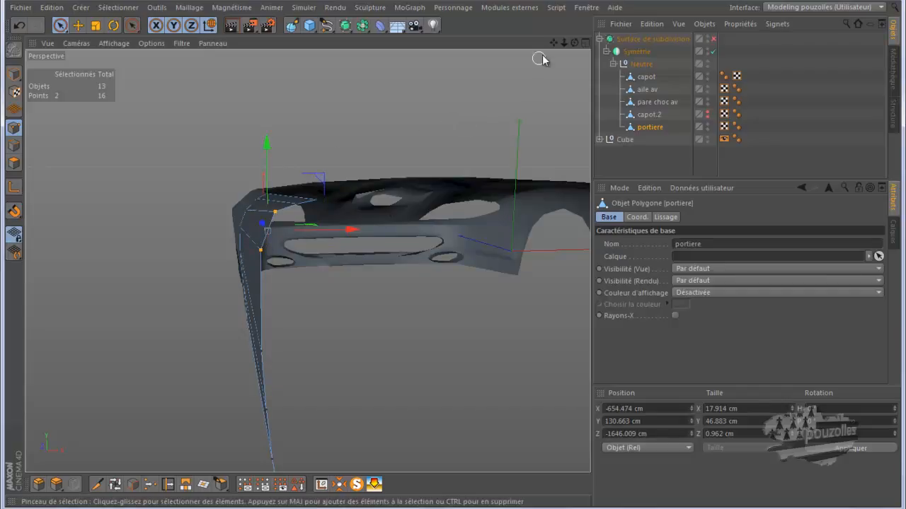
pyautogui.moveTo(574, 43); pyautogui.dragTo(428, 255)
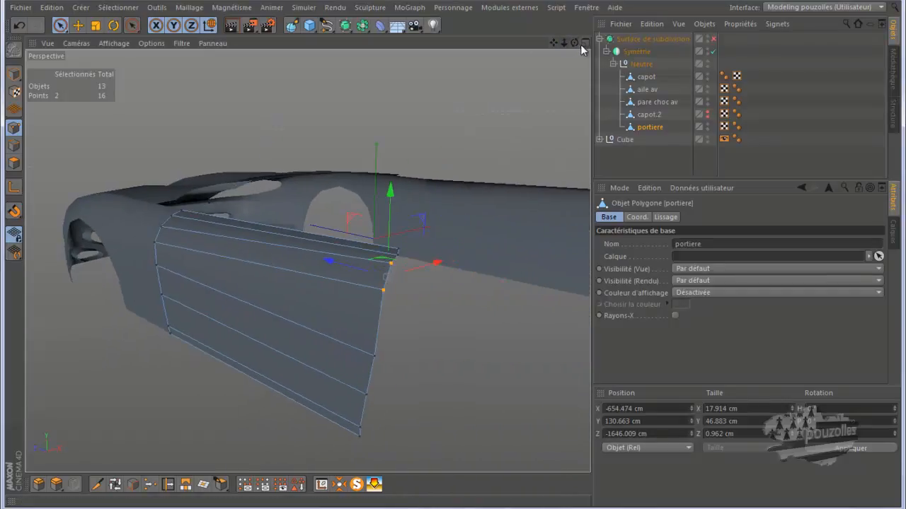
pyautogui.moveTo(574, 42)
pyautogui.mouseDown()
pyautogui.moveTo(454, 255)
pyautogui.moveTo(462, 266)
pyautogui.moveTo(453, 256)
pyautogui.moveTo(460, 255)
pyautogui.moveTo(432, 256)
pyautogui.moveTo(454, 258)
pyautogui.mouseUp()
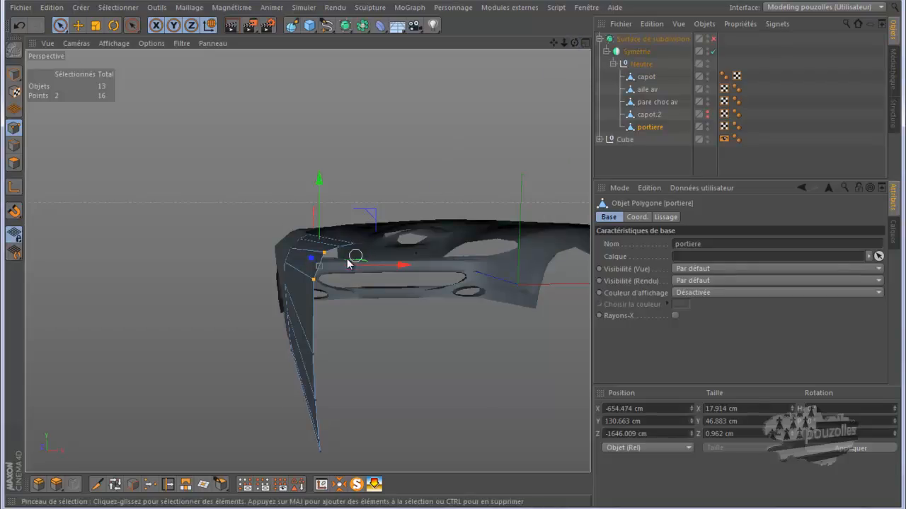
pyautogui.moveTo(354, 257); pyautogui.dragTo(347, 265)
# Raise the door's top edge points one by one to follow the fender's upper surface.
pyautogui.click(323, 222)
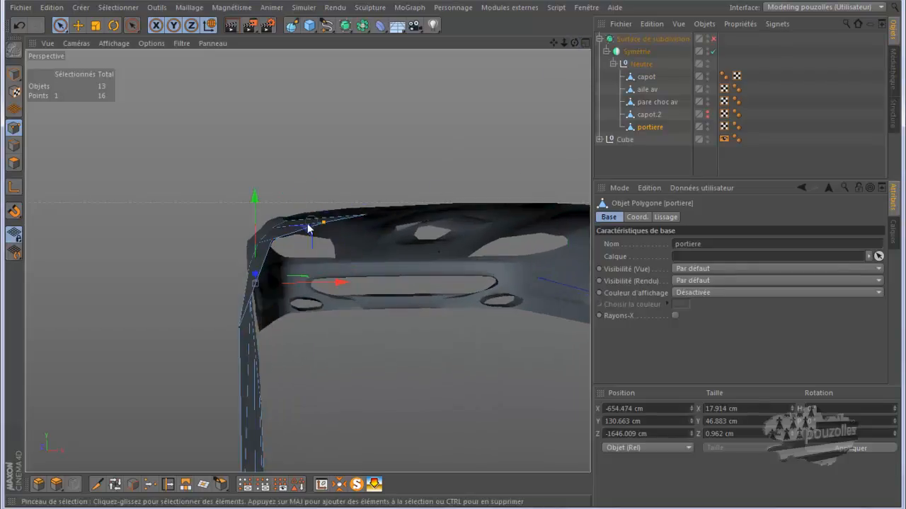
pyautogui.keyDown('shift'); pyautogui.click(273, 241); pyautogui.keyUp('shift')
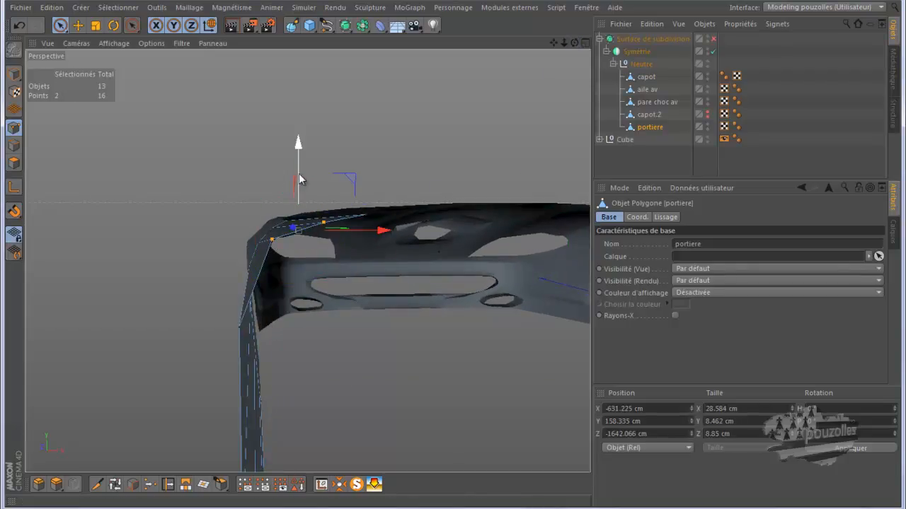
pyautogui.moveTo(298, 179); pyautogui.dragTo(298, 175)
pyautogui.click(270, 235)
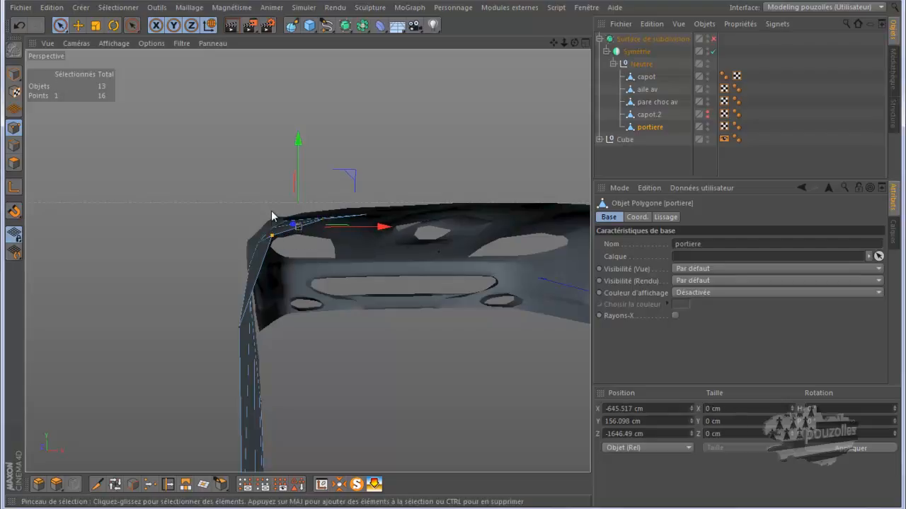
pyautogui.moveTo(269, 184); pyautogui.dragTo(270, 179)
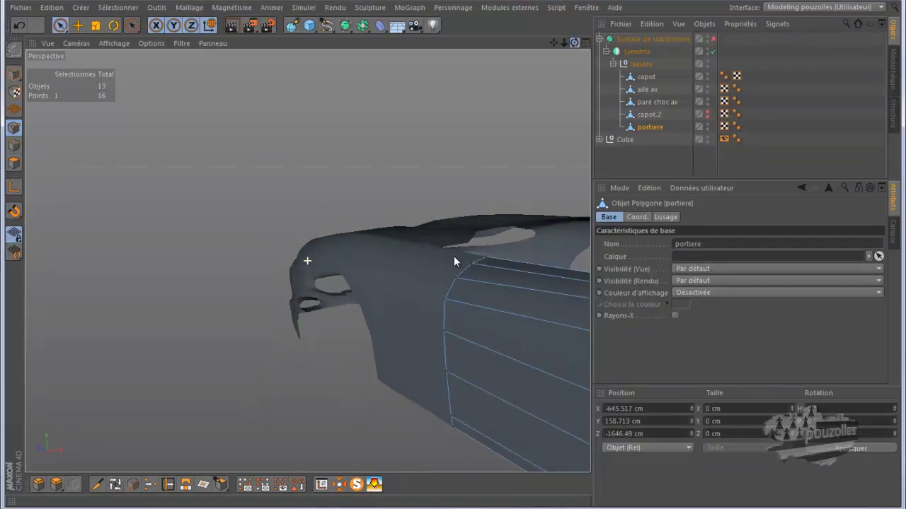
# Raise the door's rear upper point and nudge it backward to blend with the fender shoulder.
pyautogui.moveTo(553, 43); pyautogui.dragTo(456, 255)
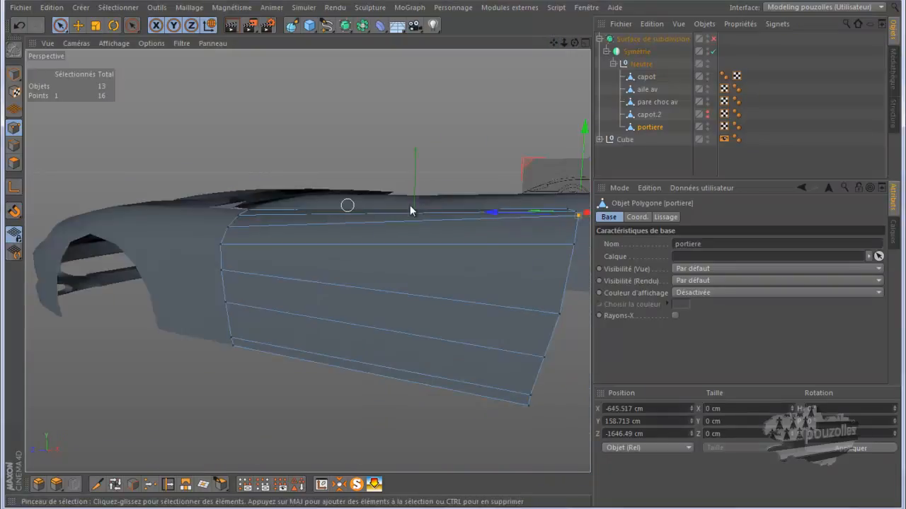
pyautogui.moveTo(575, 43); pyautogui.dragTo(453, 261)
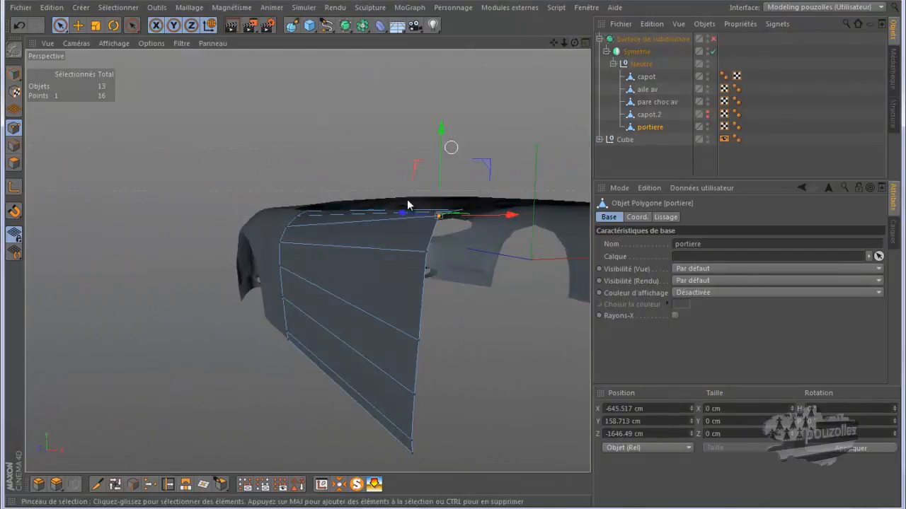
pyautogui.click(427, 252)
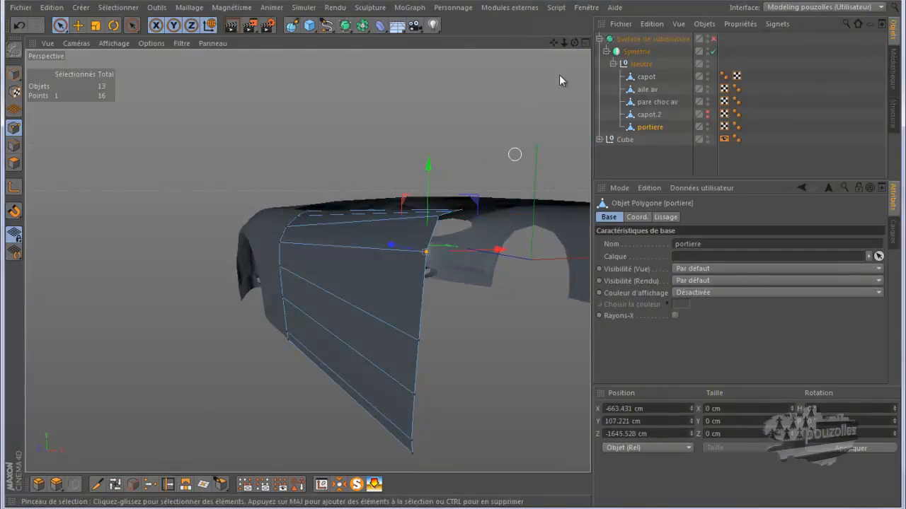
pyautogui.moveTo(573, 44); pyautogui.dragTo(454, 256)
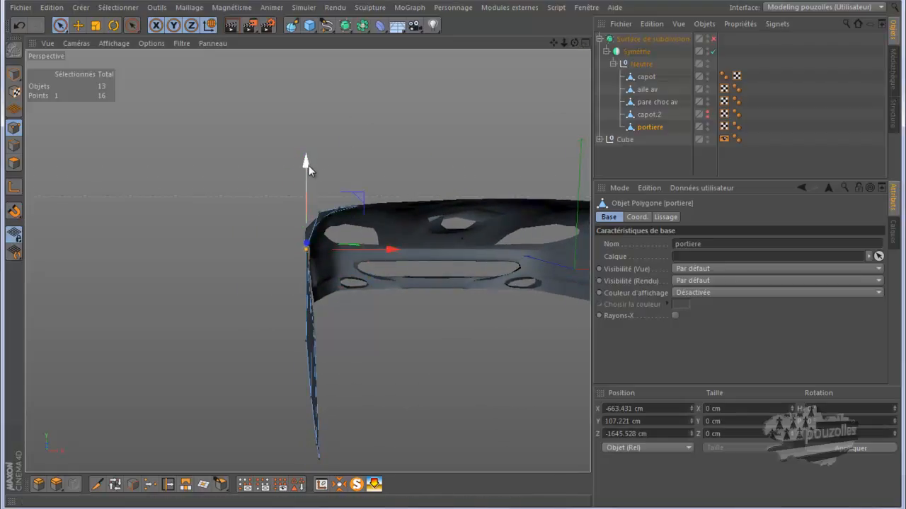
pyautogui.moveTo(307, 166); pyautogui.dragTo(308, 151)
pyautogui.moveTo(574, 42); pyautogui.dragTo(461, 260)
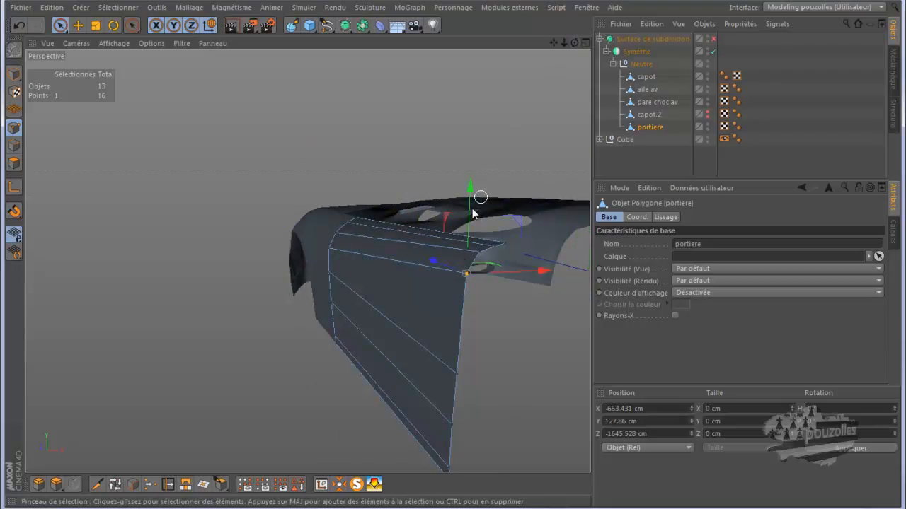
pyautogui.moveTo(470, 211); pyautogui.dragTo(471, 195)
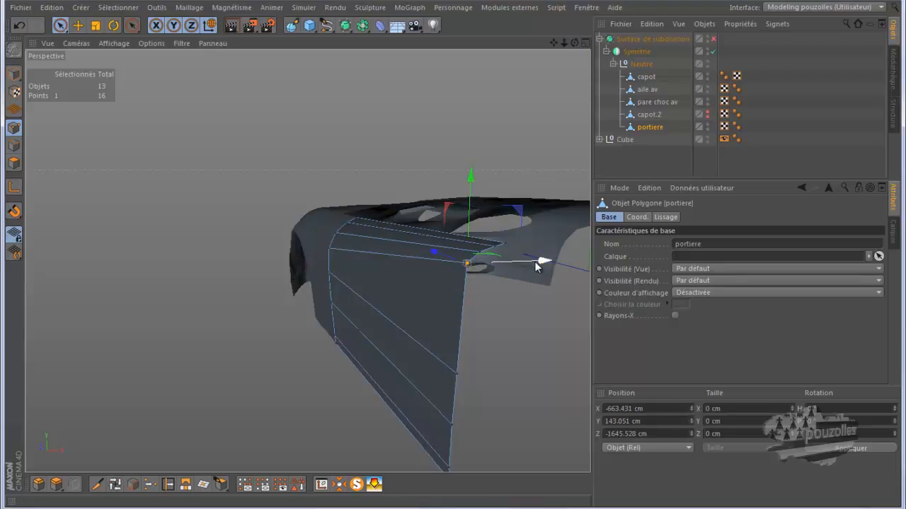
pyautogui.moveTo(542, 261); pyautogui.dragTo(537, 264)
pyautogui.moveTo(576, 42)
pyautogui.mouseDown()
pyautogui.moveTo(441, 257)
pyautogui.moveTo(455, 257)
pyautogui.mouseUp()
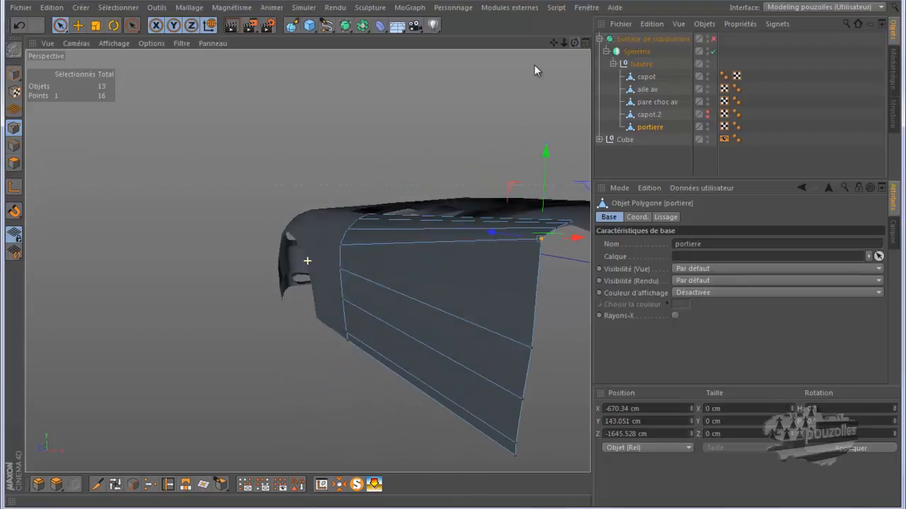
pyautogui.middleClick(302, 340)
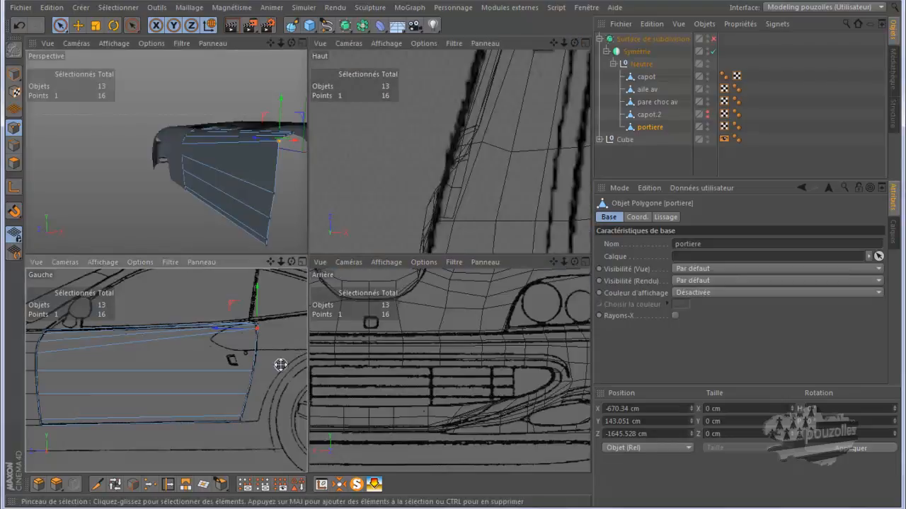
# Raise the door's rear-edge points one by one in the side view to follow the door's rear outline on the blueprint.
pyautogui.middleClick(281, 367)
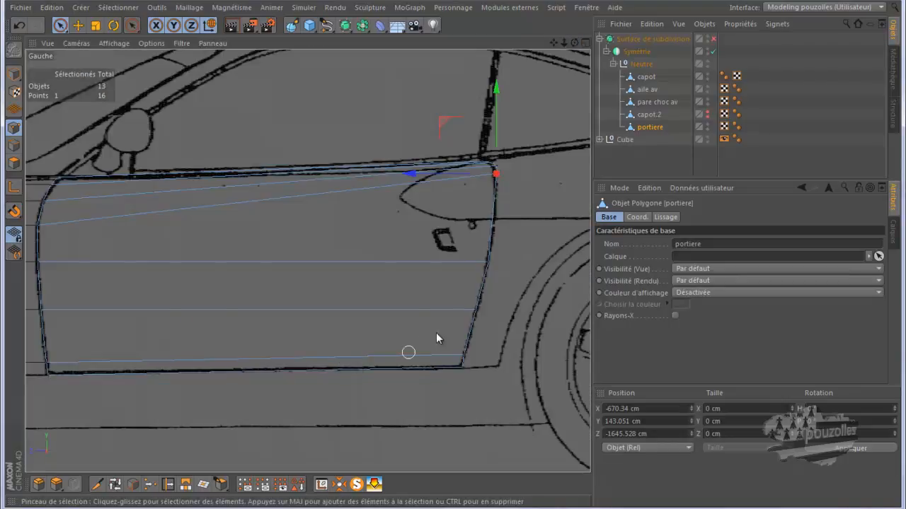
pyautogui.click(488, 263)
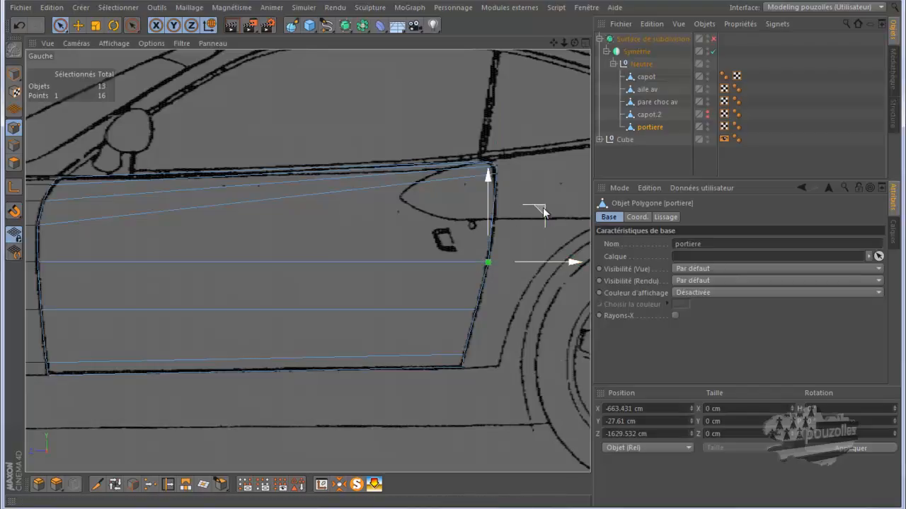
pyautogui.moveTo(543, 195); pyautogui.dragTo(549, 171)
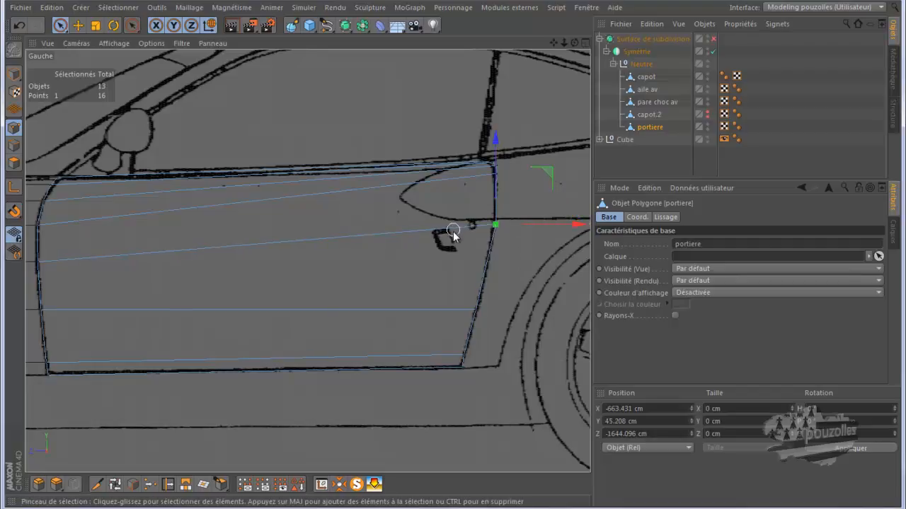
pyautogui.click(477, 311)
pyautogui.moveTo(531, 263); pyautogui.dragTo(542, 196)
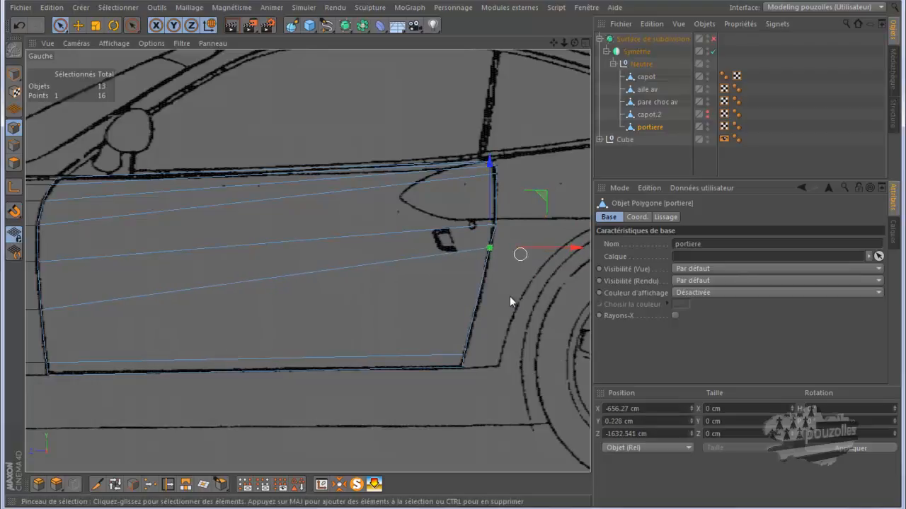
pyautogui.click(461, 357)
pyautogui.moveTo(515, 303); pyautogui.dragTo(533, 241)
pyautogui.scroll(-2, 120, 396)
pyautogui.scroll(2, 515, 330)
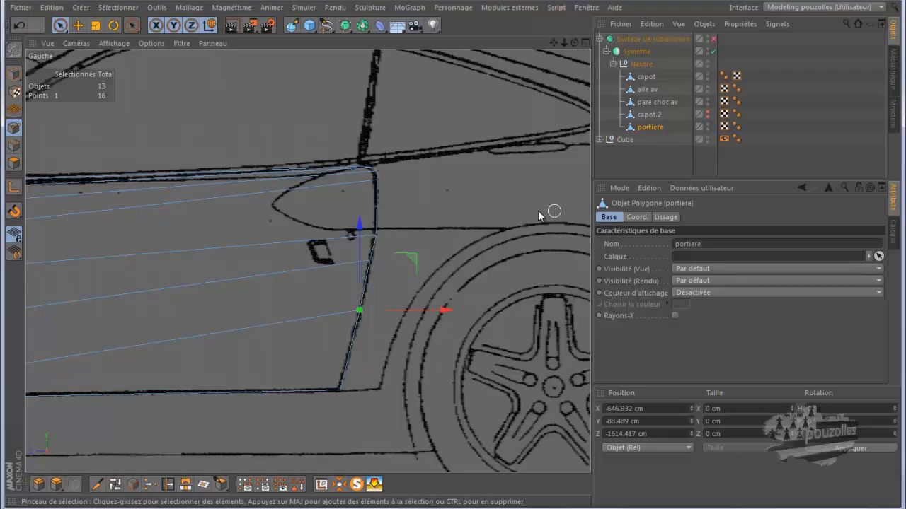
pyautogui.scroll(-2, 467, 310)
pyautogui.keyDown('alt'); pyautogui.moveTo(469, 310); pyautogui.dragTo(545, 312, button='middle'); pyautogui.keyUp('alt')
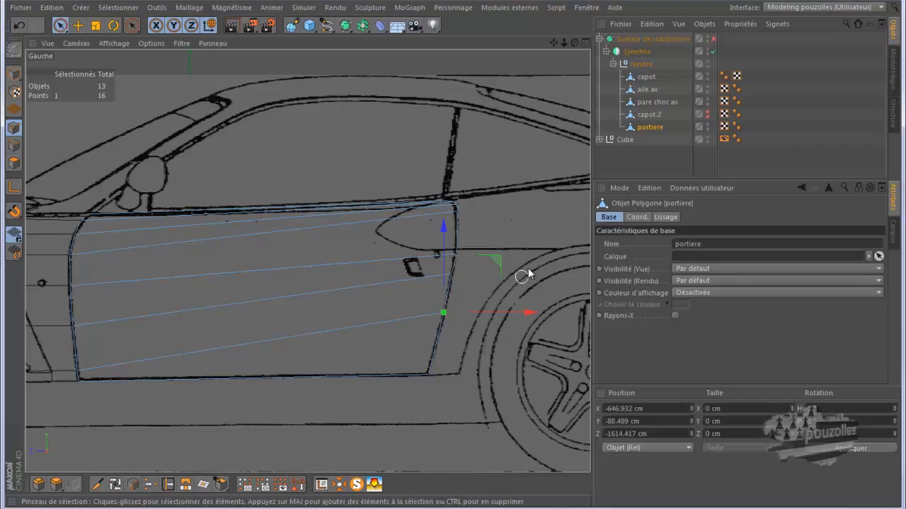
pyautogui.scroll(-2, 407, 301)
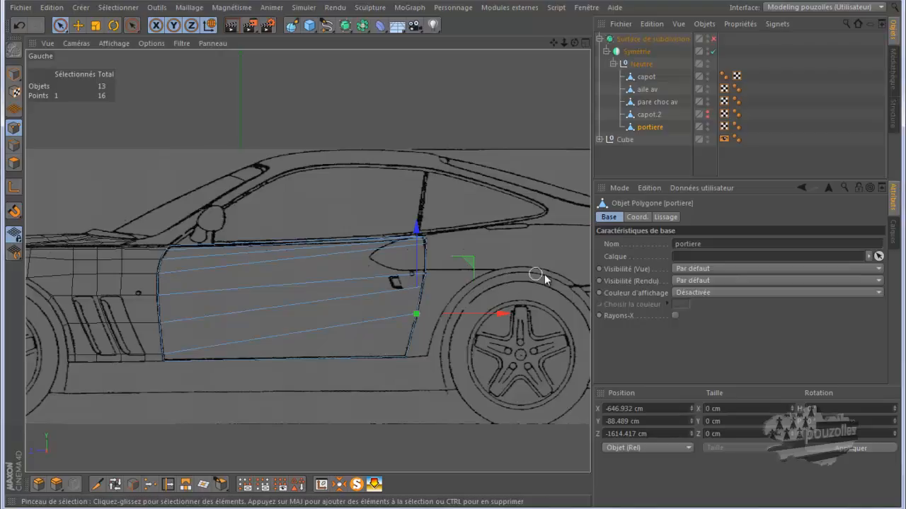
# Switch to the photo viewer and study reference photos of the Ferrari 550 Maranello's door and front fender.
pyautogui.moveTo(429, 503)
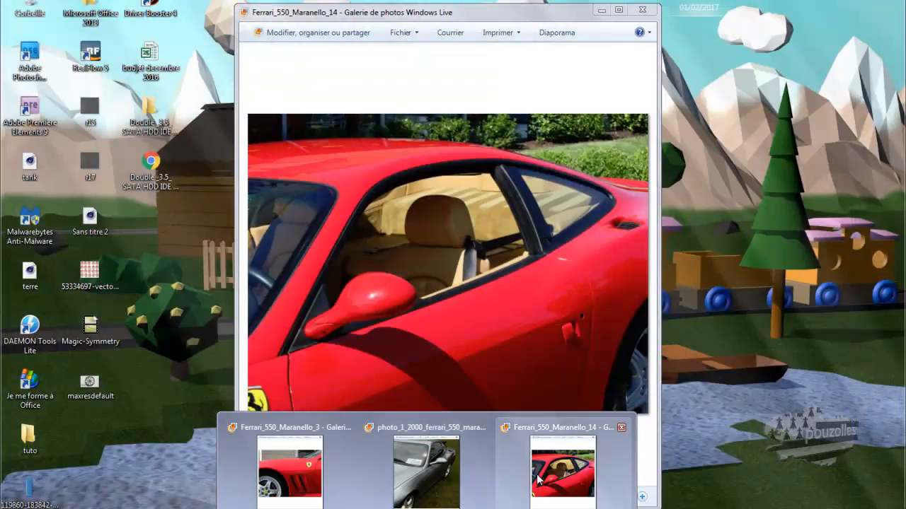
pyautogui.click(539, 480)
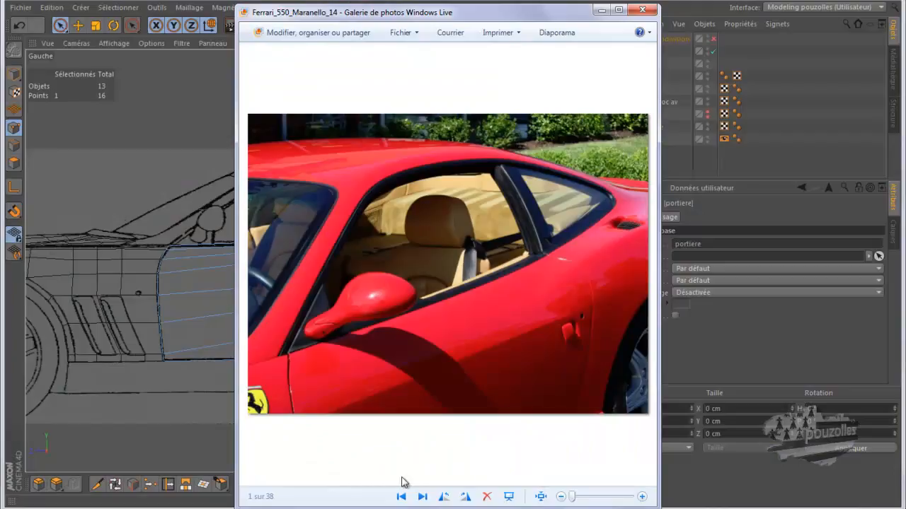
pyautogui.moveTo(149, 504)
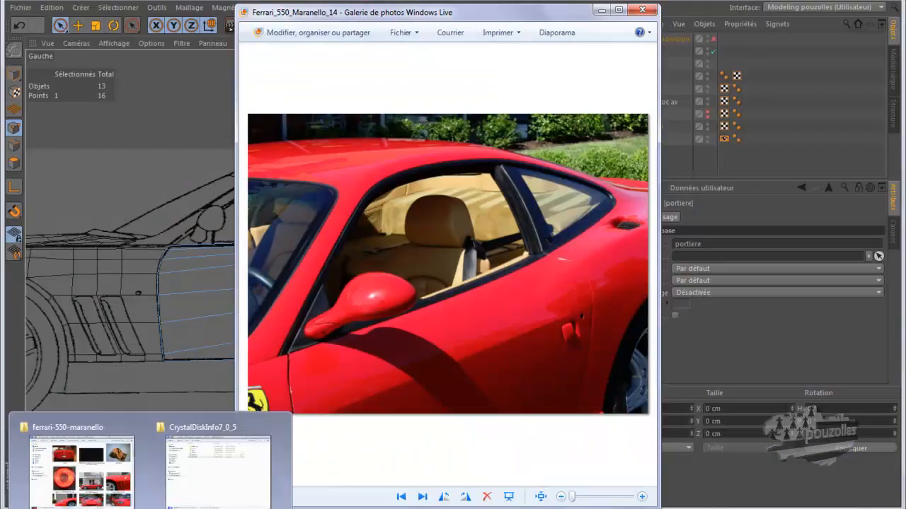
pyautogui.click(77, 460)
pyautogui.doubleClick(490, 333)
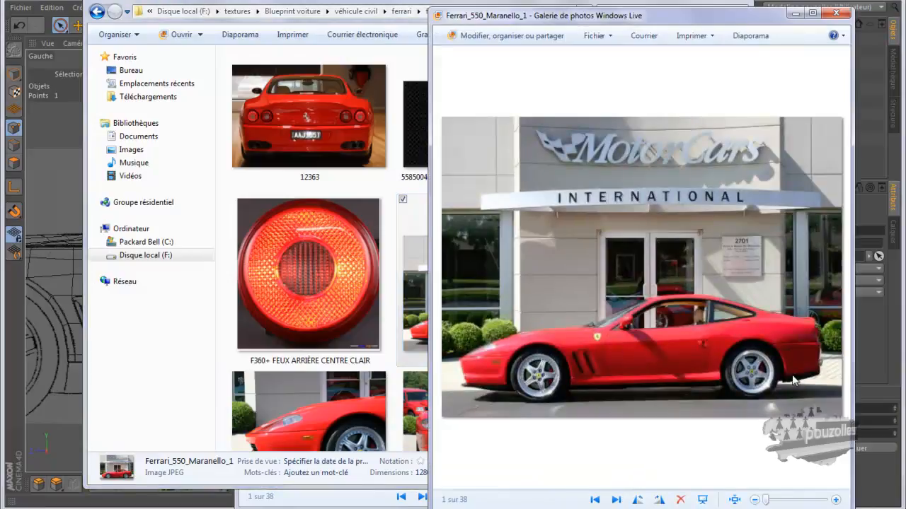
pyautogui.scroll(3, 792, 376)
pyautogui.scroll(3, 724, 471)
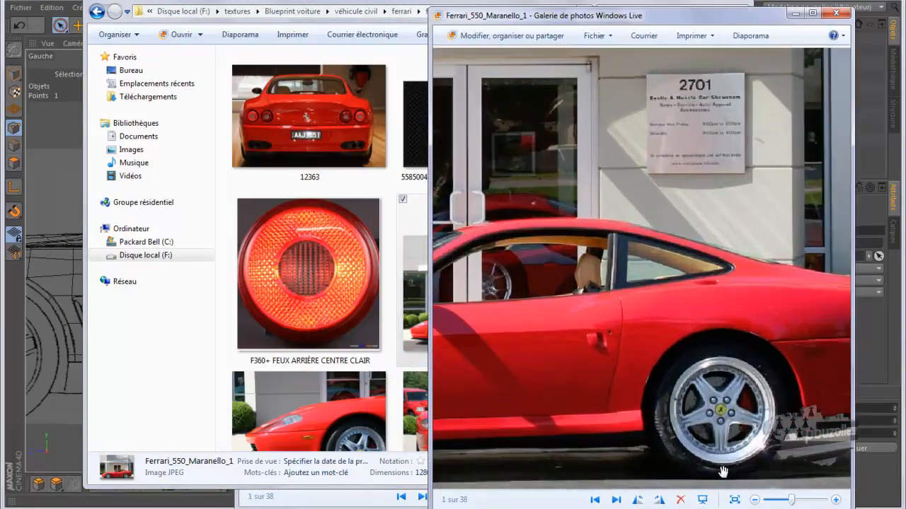
pyautogui.scroll(1, 723, 472)
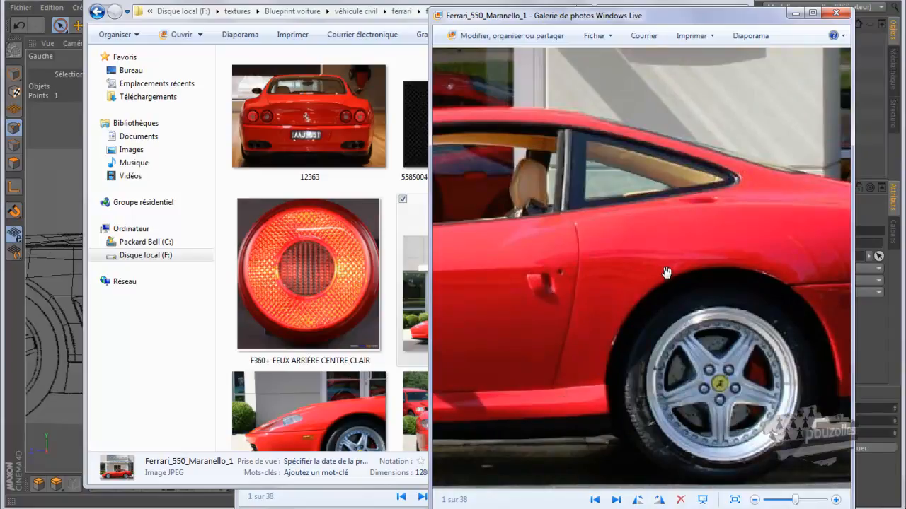
pyautogui.hotkey('alt', 'Tab')
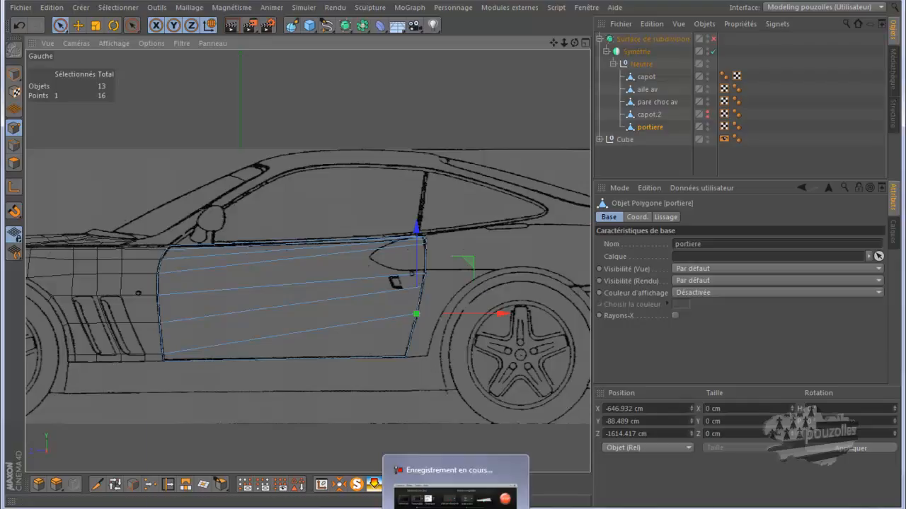
pyautogui.moveTo(426, 508)
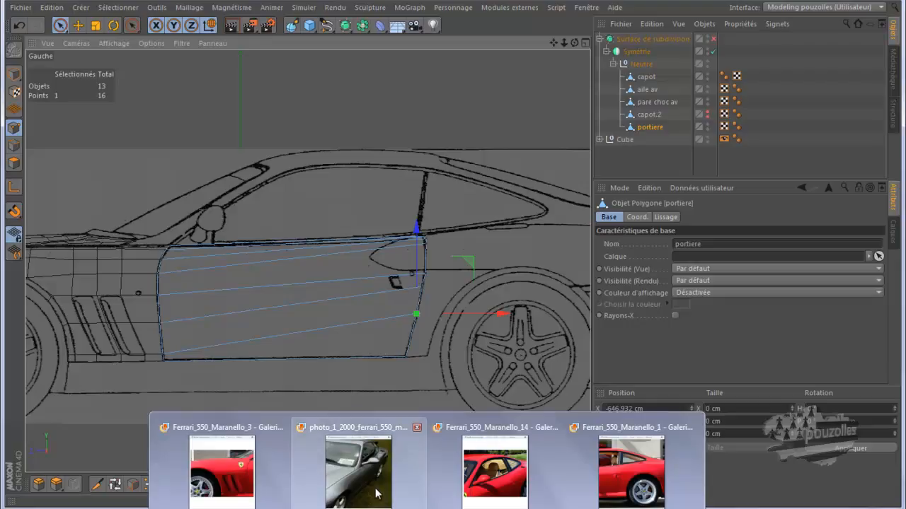
pyautogui.click(358, 459)
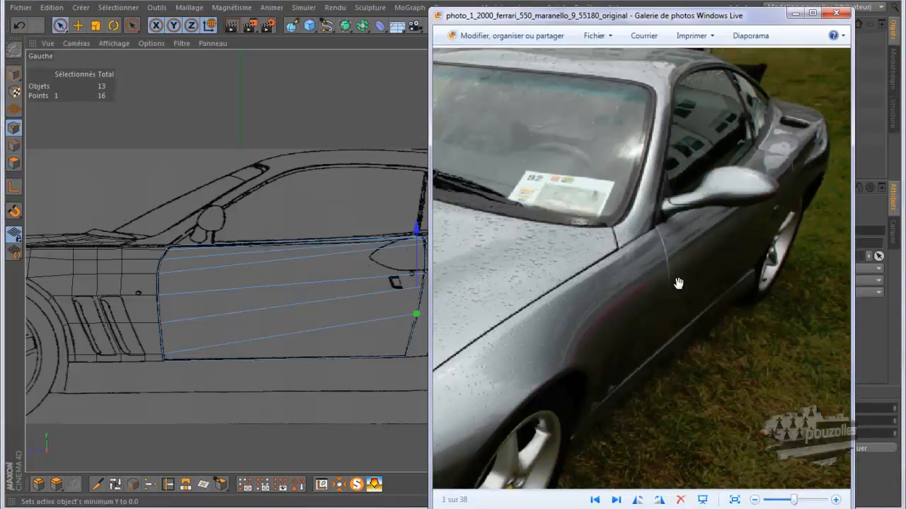
pyautogui.moveTo(150, 506)
pyautogui.click(84, 467)
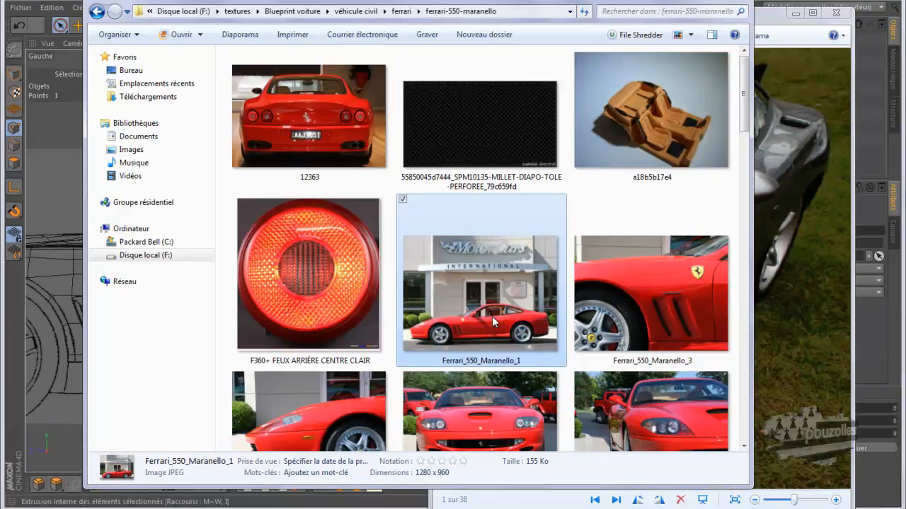
pyautogui.scroll(-5, 493, 322)
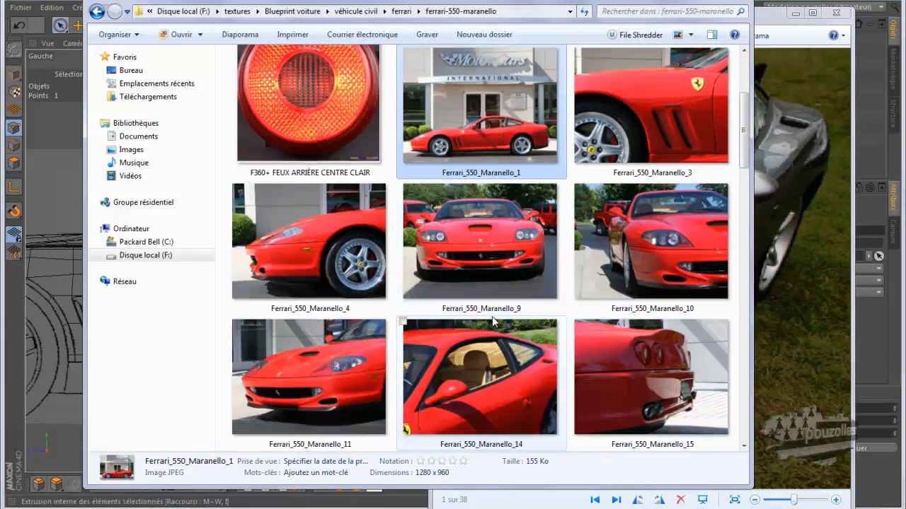
pyautogui.scroll(-3, 492, 316)
pyautogui.doubleClick(488, 269)
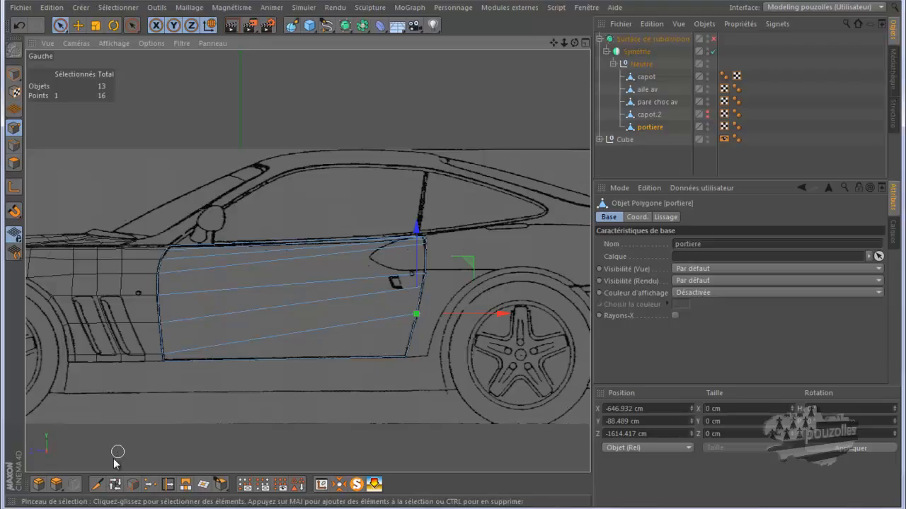
# Cut five vertical edge loops across the door with the Knife tool in Loop mode.
pyautogui.click(97, 484)
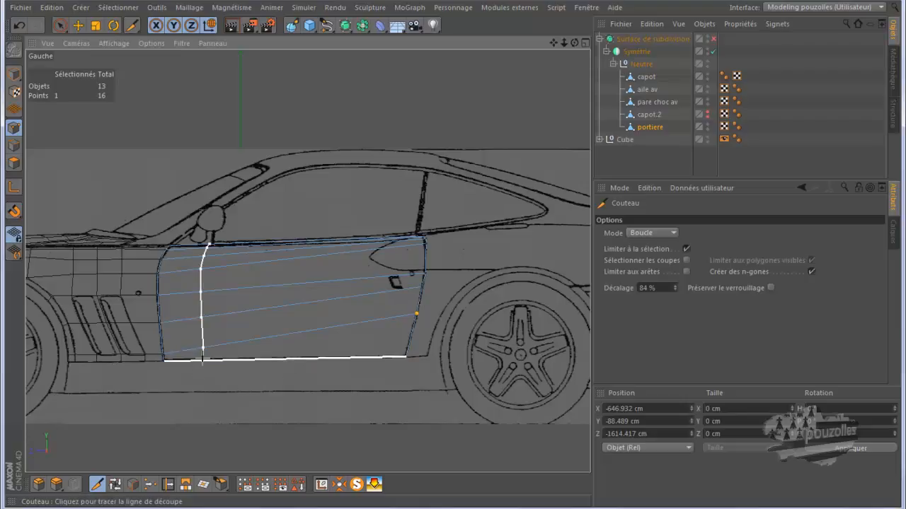
pyautogui.click(389, 358)
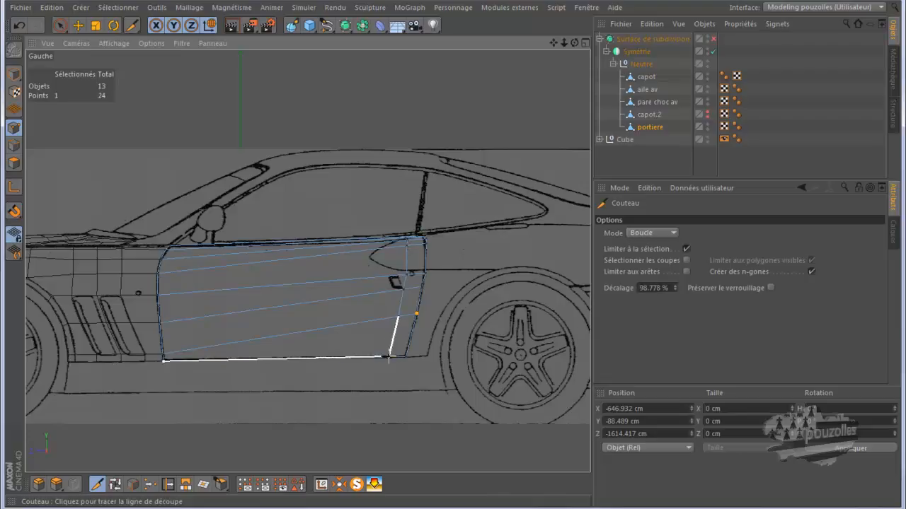
pyautogui.scroll(2, 445, 353)
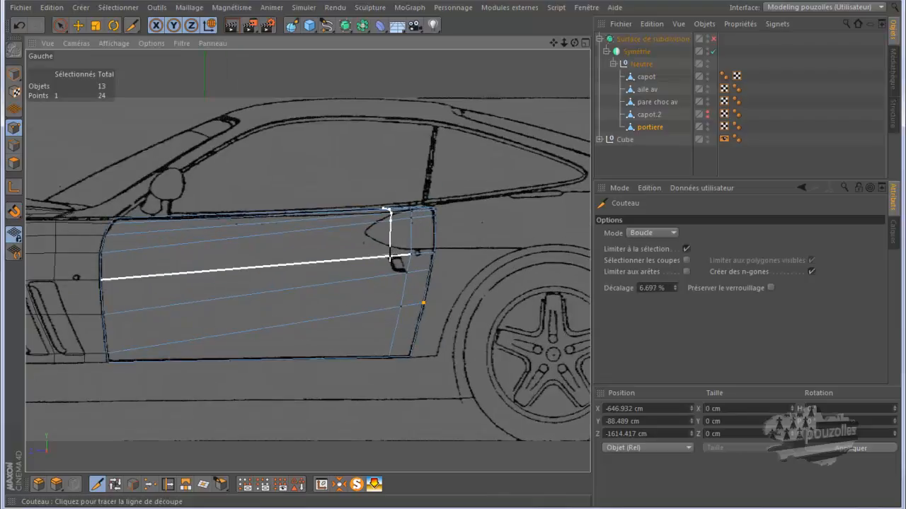
pyautogui.click(368, 363)
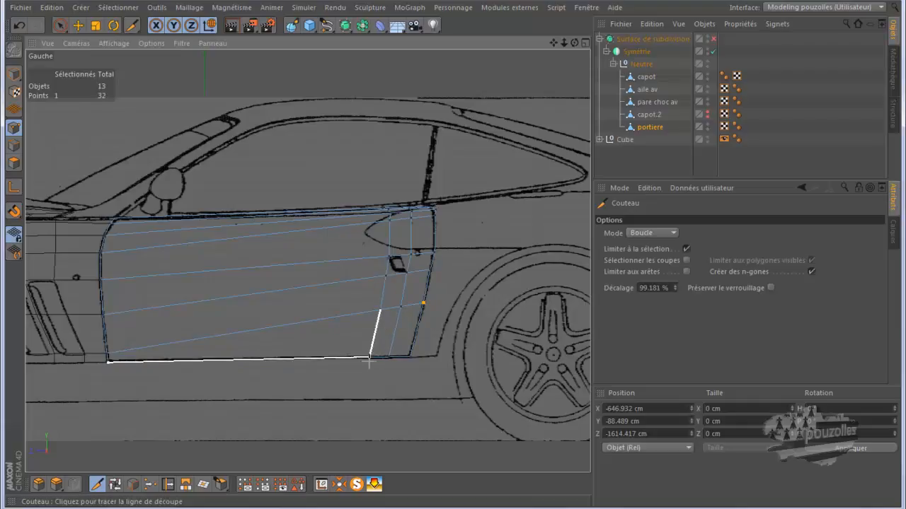
pyautogui.click(312, 364)
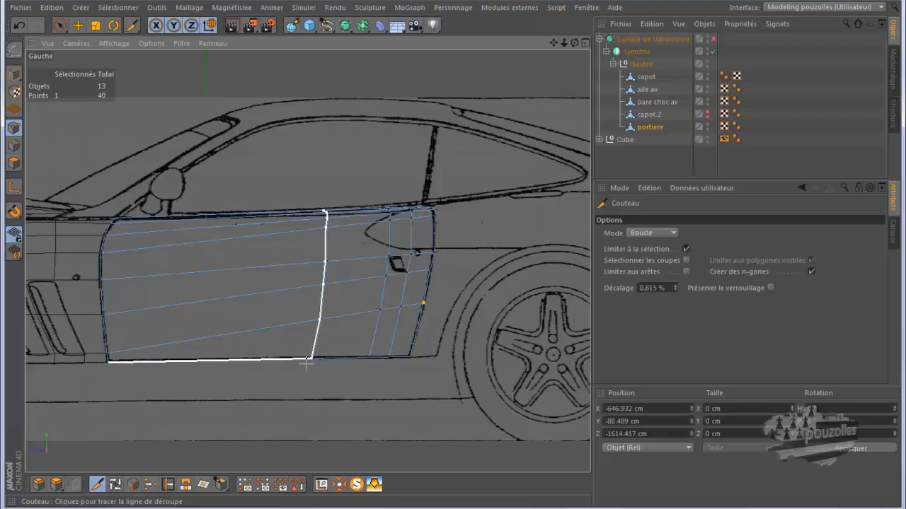
pyautogui.click(174, 363)
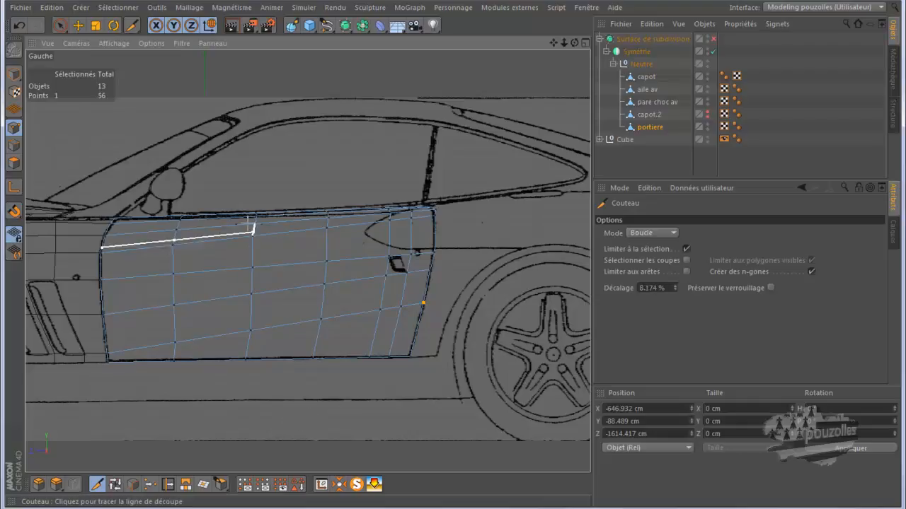
# Enable the Subdivision Surface and render the perspective view to check the smoothed door and fender.
pyautogui.click(77, 27)
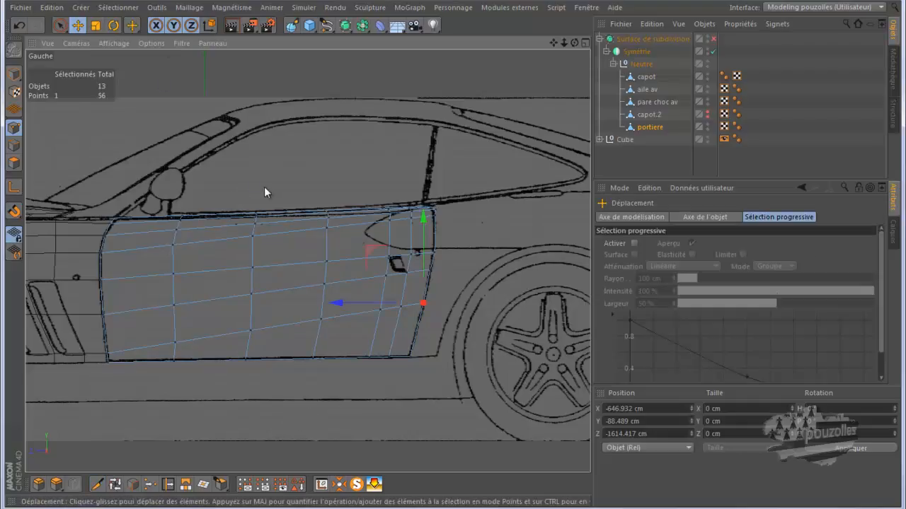
pyautogui.middleClick(266, 193)
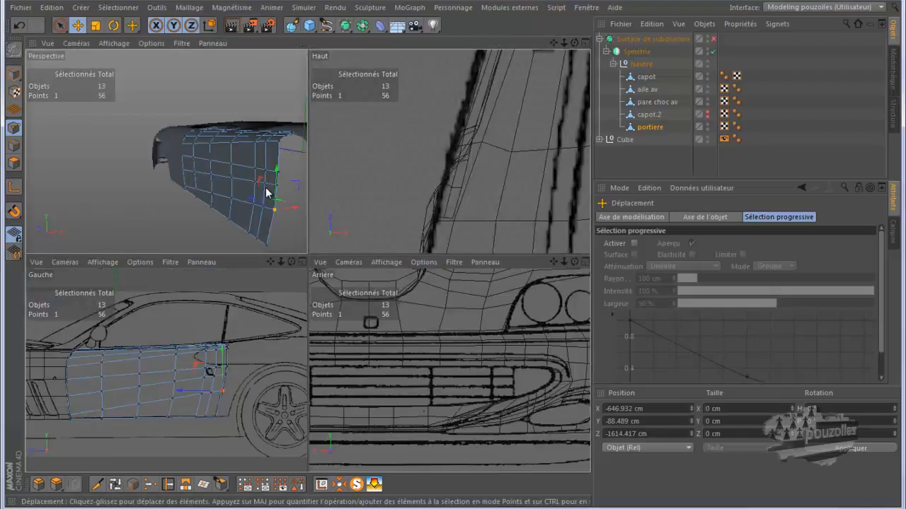
pyautogui.middleClick(266, 192)
pyautogui.moveTo(574, 44); pyautogui.dragTo(457, 257)
pyautogui.click(713, 40)
pyautogui.click(232, 26)
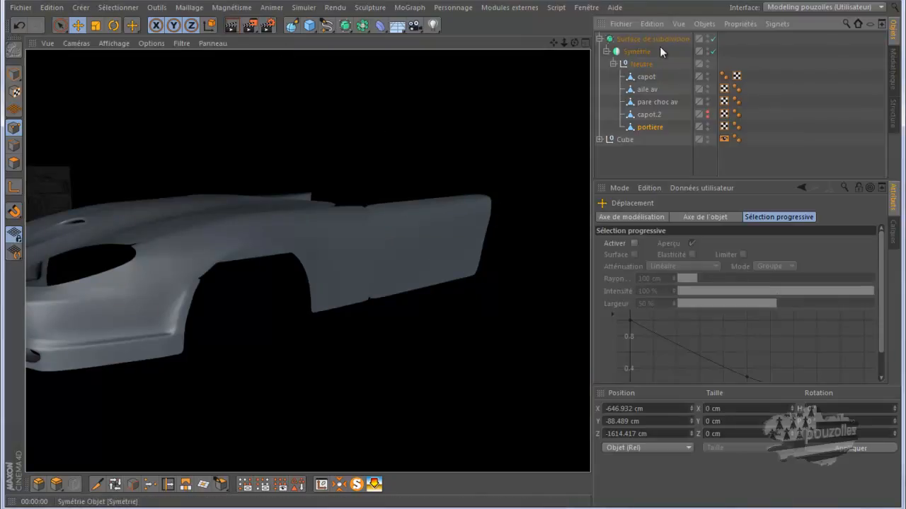
# Select a lower middle door point in perspective and push it outward about 4.3 cm to curve the door.
pyautogui.moveTo(574, 41); pyautogui.dragTo(453, 255)
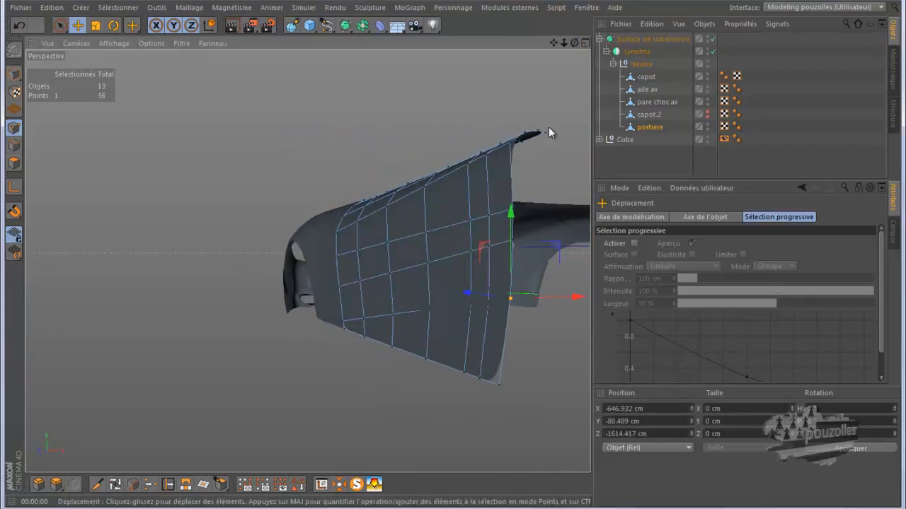
pyautogui.click(431, 311)
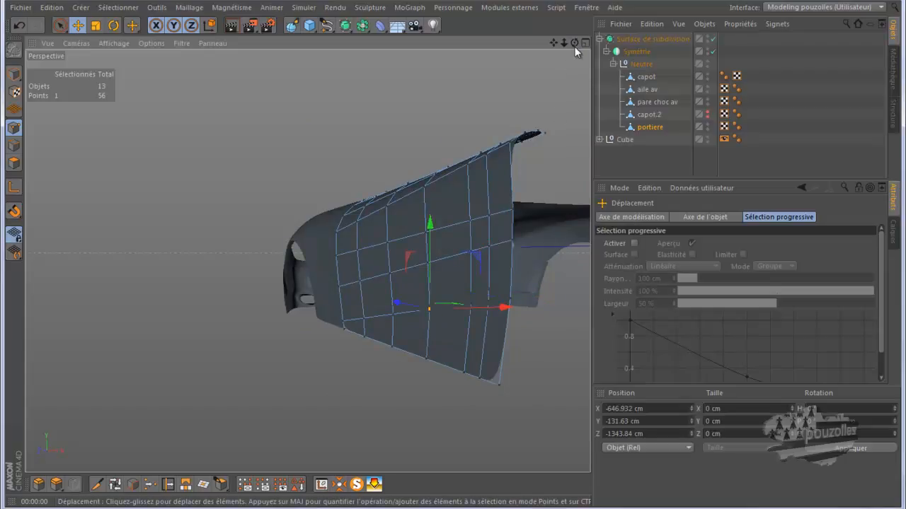
pyautogui.moveTo(453, 255); pyautogui.dragTo(450, 256)
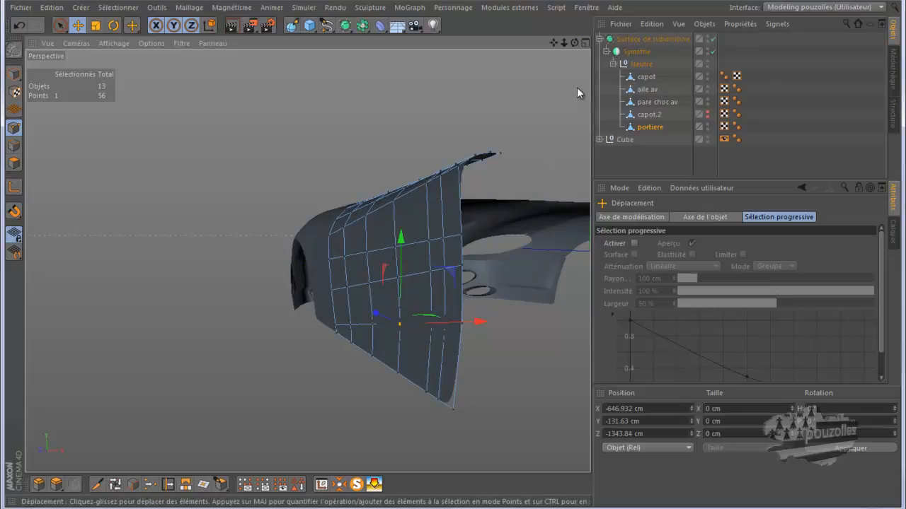
pyautogui.moveTo(574, 43); pyautogui.dragTo(448, 260)
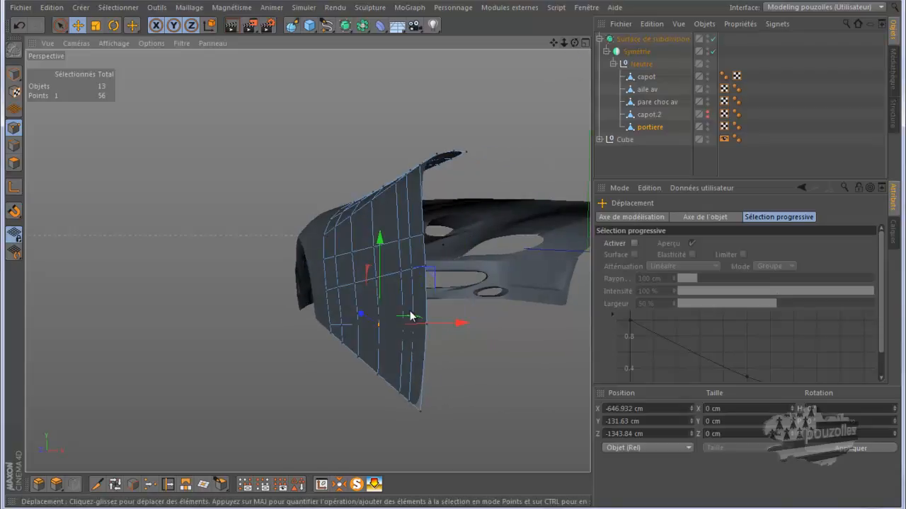
pyautogui.moveTo(458, 324); pyautogui.dragTo(454, 324)
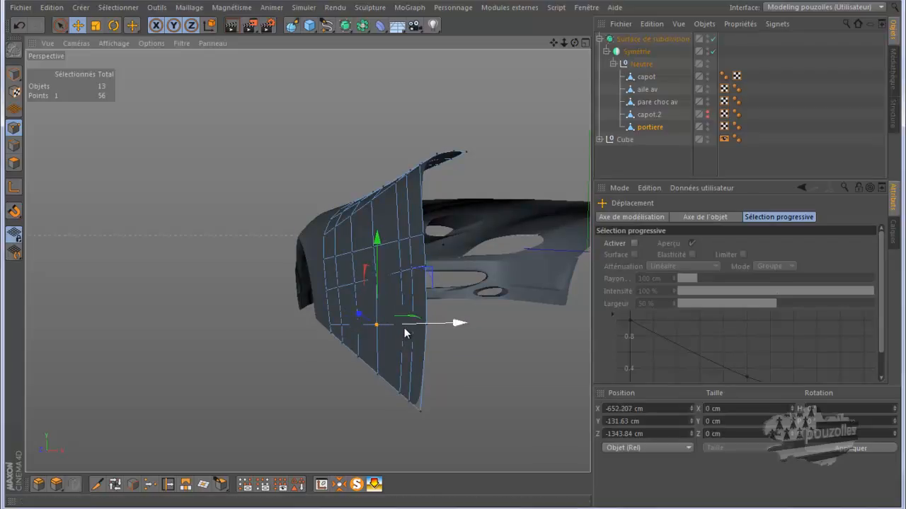
pyautogui.hotkey('ctrl', 'z')
pyautogui.moveTo(484, 324); pyautogui.dragTo(480, 329)
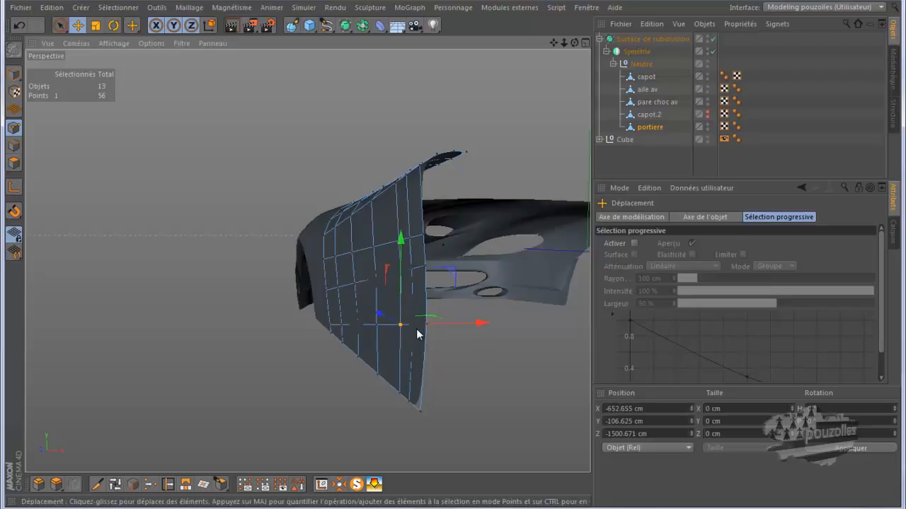
pyautogui.hotkey('ctrl', 'z')
pyautogui.moveTo(478, 323); pyautogui.dragTo(475, 328)
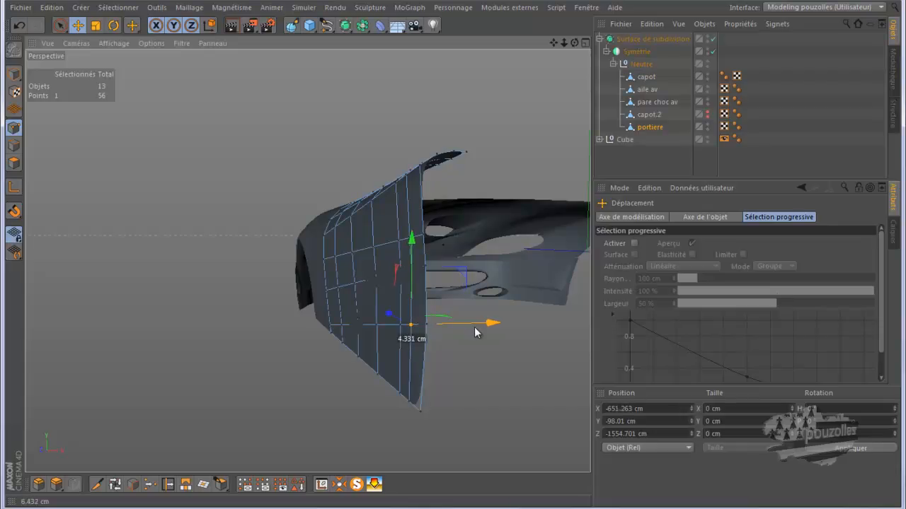
# Select individual points along the door's lower middle and reposition them slightly to refine the door's outward curvature.
pyautogui.click(427, 324)
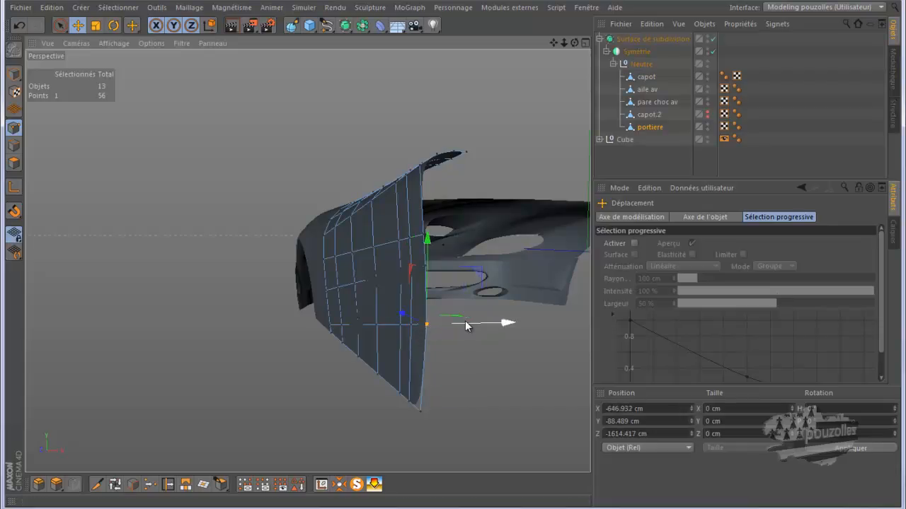
pyautogui.moveTo(466, 326); pyautogui.dragTo(455, 329)
pyautogui.click(358, 324)
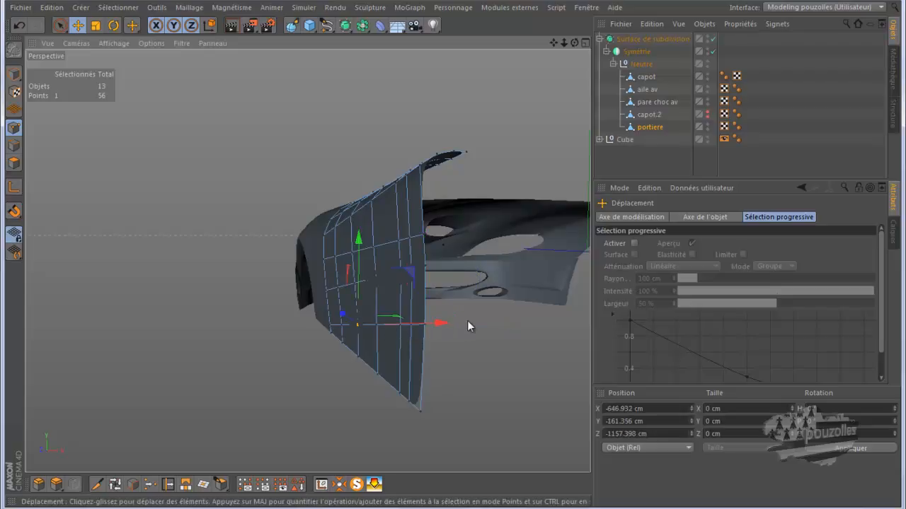
pyautogui.moveTo(442, 323); pyautogui.dragTo(438, 324)
pyautogui.click(376, 279)
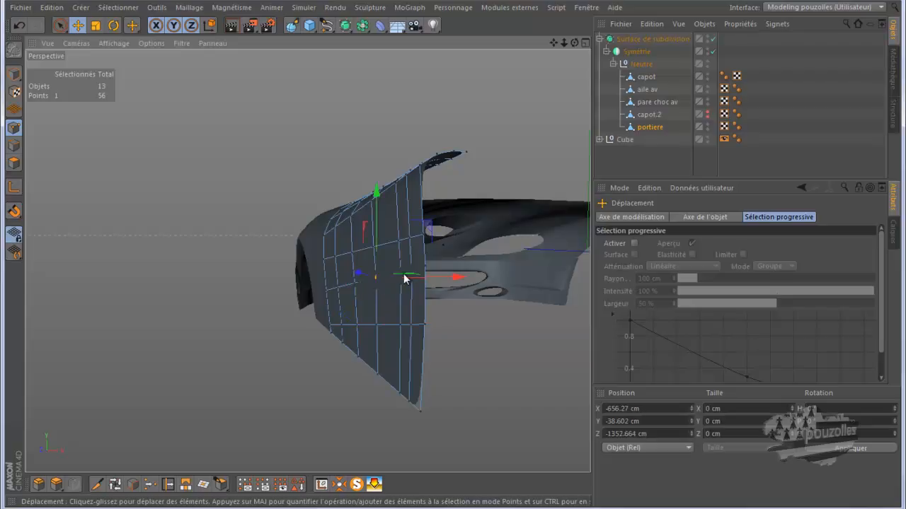
pyautogui.moveTo(455, 282)
pyautogui.mouseDown()
pyautogui.moveTo(436, 285)
pyautogui.moveTo(469, 270)
pyautogui.moveTo(472, 277)
pyautogui.moveTo(461, 274)
pyautogui.mouseUp()
pyautogui.click(399, 272)
pyautogui.click(412, 272)
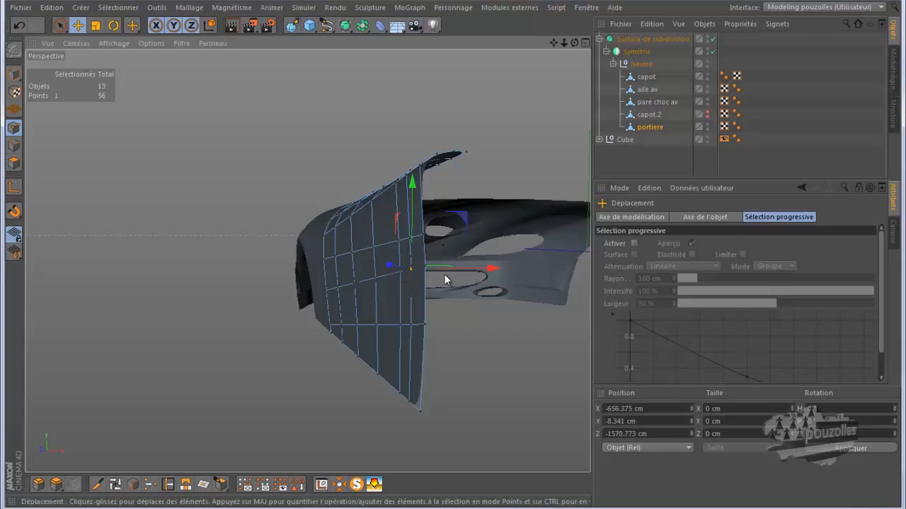
# Adjust the front-edge points of the door, seen from the front, so the door's curve follows the fender.
pyautogui.scroll(3, 400, 271)
pyautogui.moveTo(574, 43); pyautogui.dragTo(454, 256)
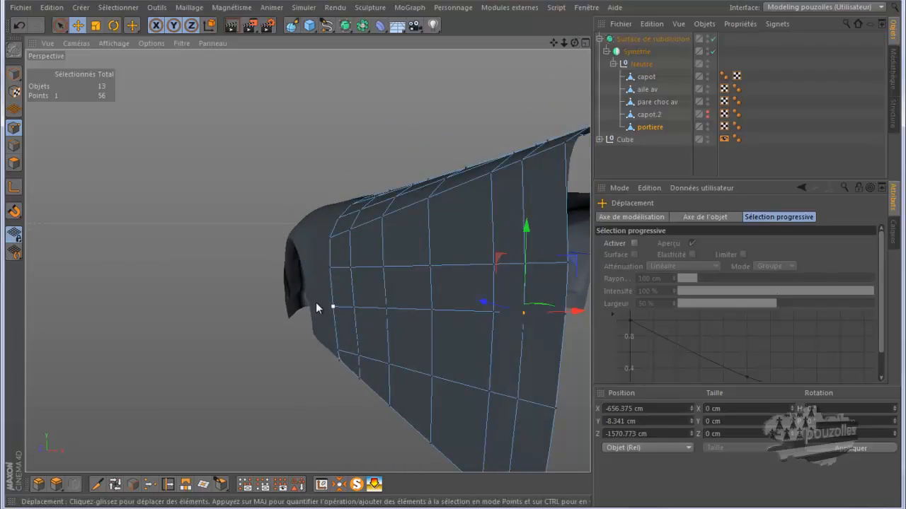
pyautogui.scroll(-3, 224, 293)
pyautogui.scroll(-3, 210, 277)
pyautogui.moveTo(574, 43); pyautogui.dragTo(455, 254)
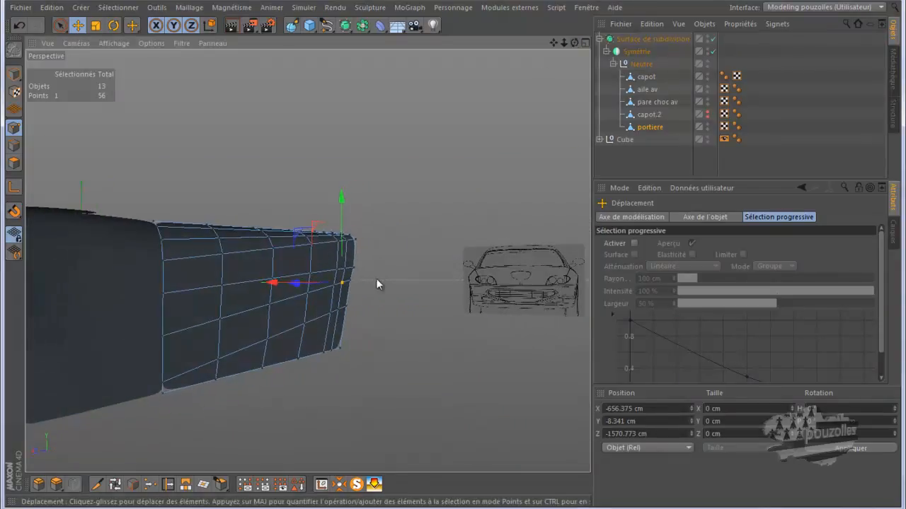
pyautogui.scroll(3, 340, 312)
pyautogui.scroll(1, 341, 313)
pyautogui.moveTo(354, 271); pyautogui.dragTo(377, 271)
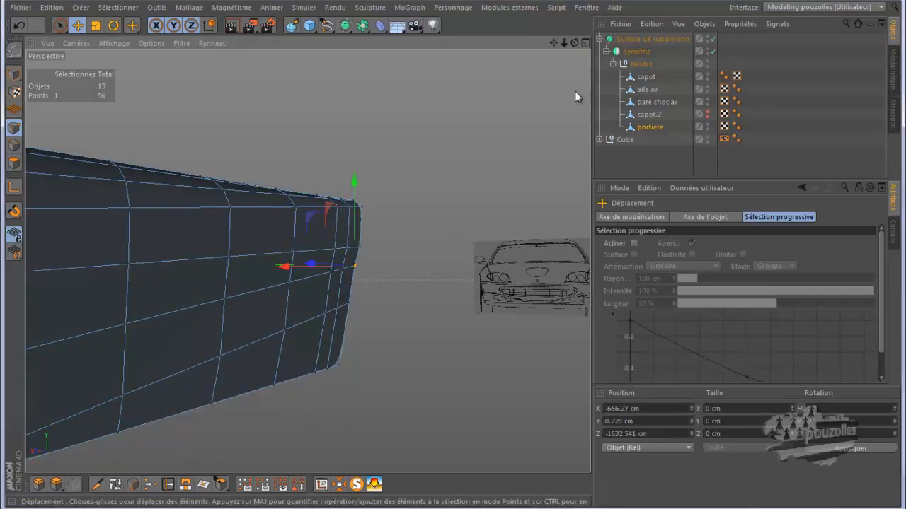
pyautogui.moveTo(574, 44); pyautogui.dragTo(451, 256)
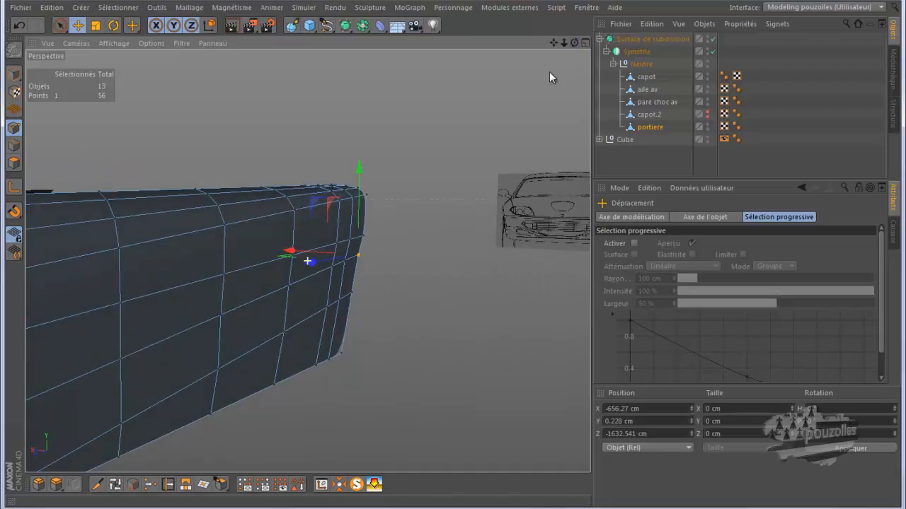
pyautogui.moveTo(297, 252)
pyautogui.mouseDown()
pyautogui.moveTo(307, 256)
pyautogui.moveTo(301, 263)
pyautogui.mouseUp()
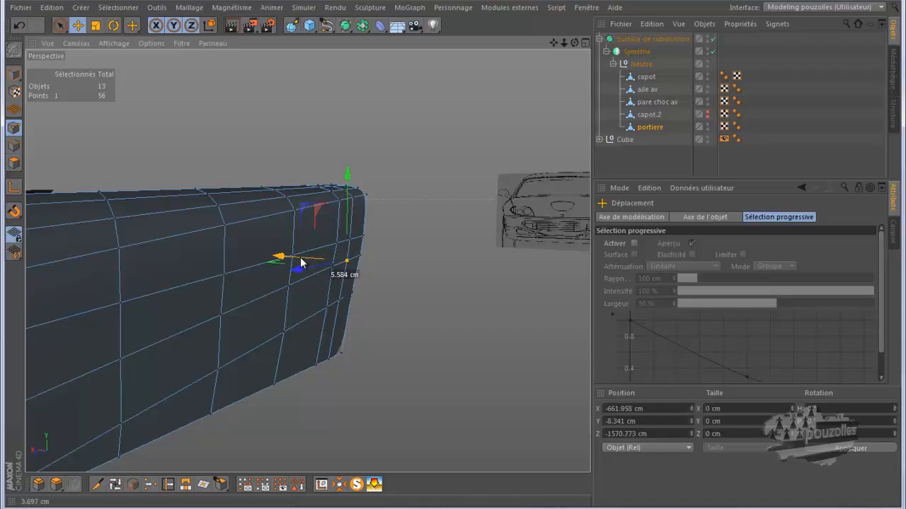
pyautogui.moveTo(300, 265); pyautogui.dragTo(301, 264)
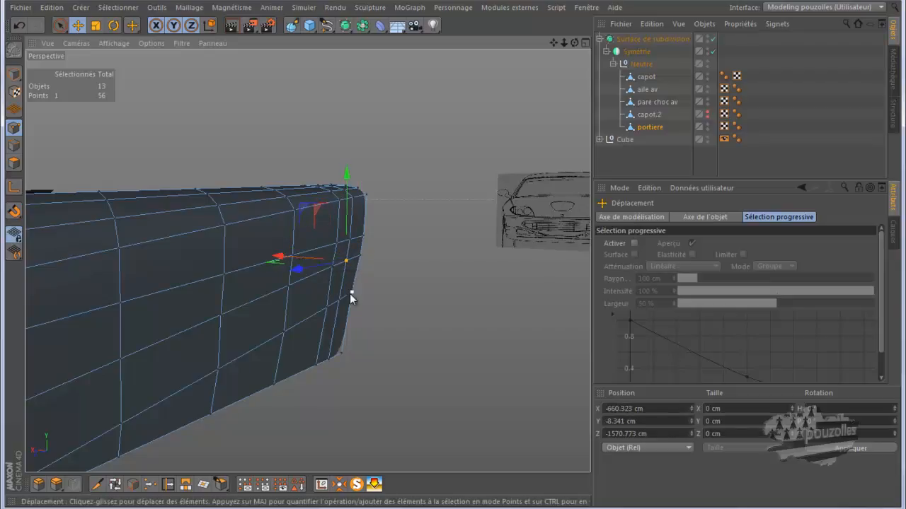
pyautogui.click(354, 293)
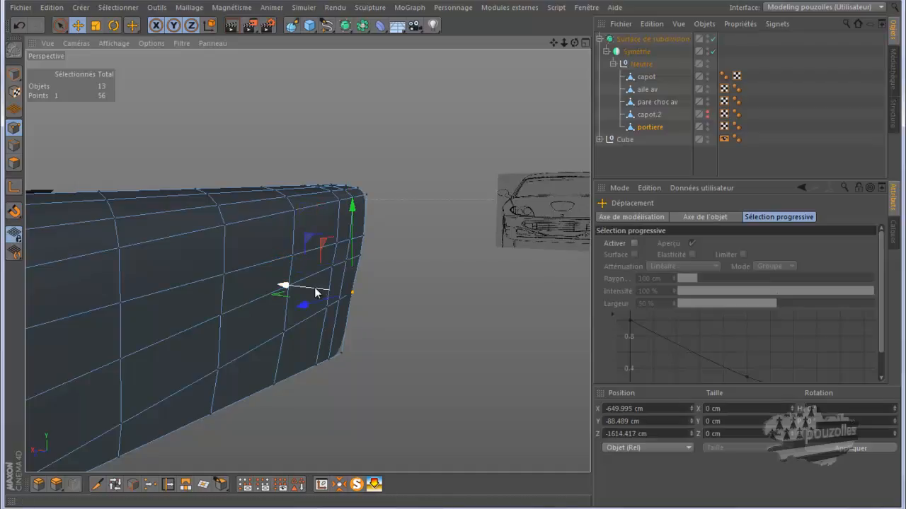
pyautogui.moveTo(317, 292); pyautogui.dragTo(317, 293)
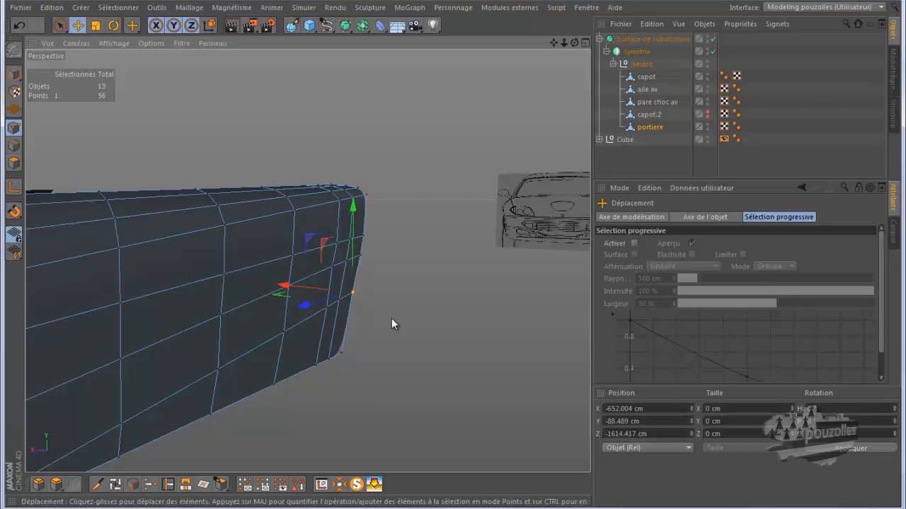
pyautogui.click(391, 318)
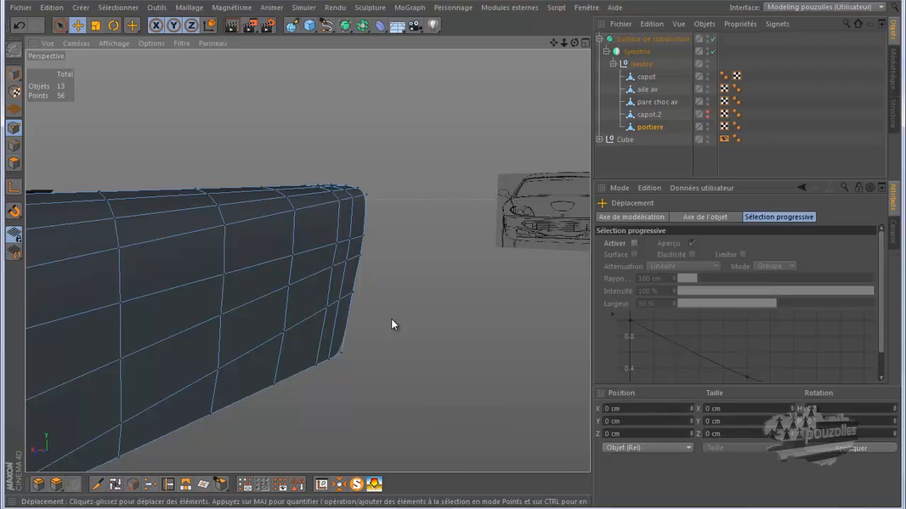
# In the side view with subdivision off, select the door's rear top corner points and raise them to the reference roofline.
pyautogui.middleClick(390, 319)
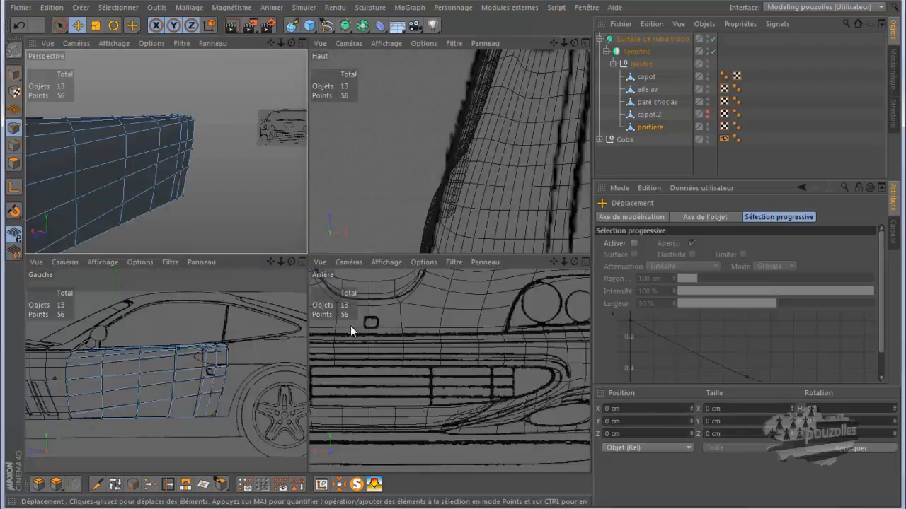
pyautogui.middleClick(239, 332)
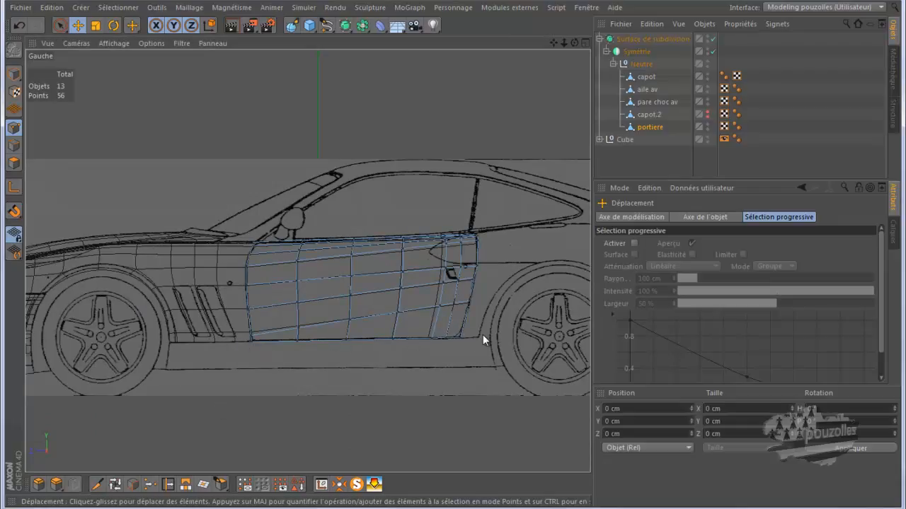
pyautogui.click(60, 25)
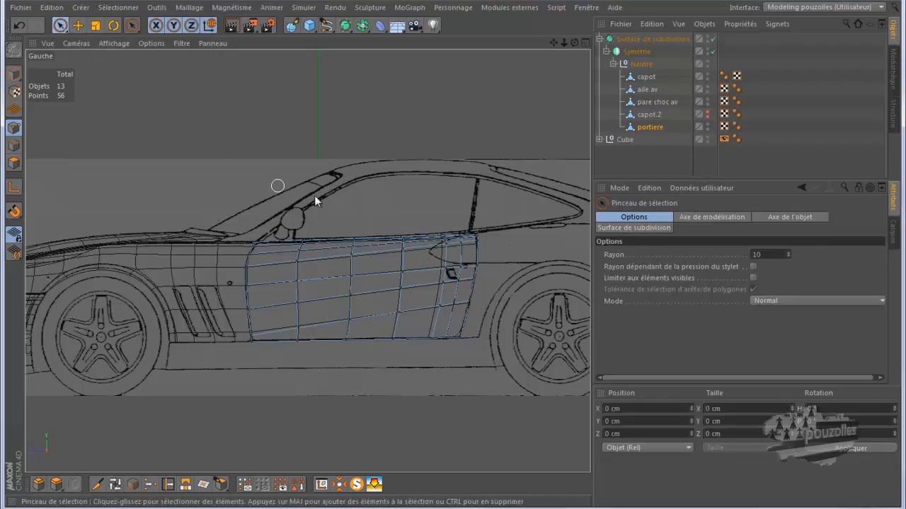
pyautogui.scroll(3, 353, 205)
pyautogui.scroll(1, 354, 205)
pyautogui.scroll(1, 475, 226)
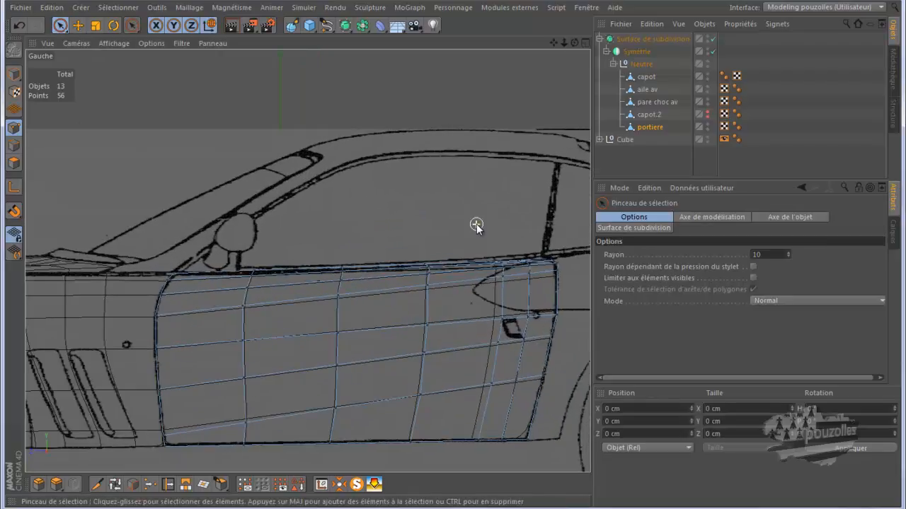
pyautogui.click(712, 38)
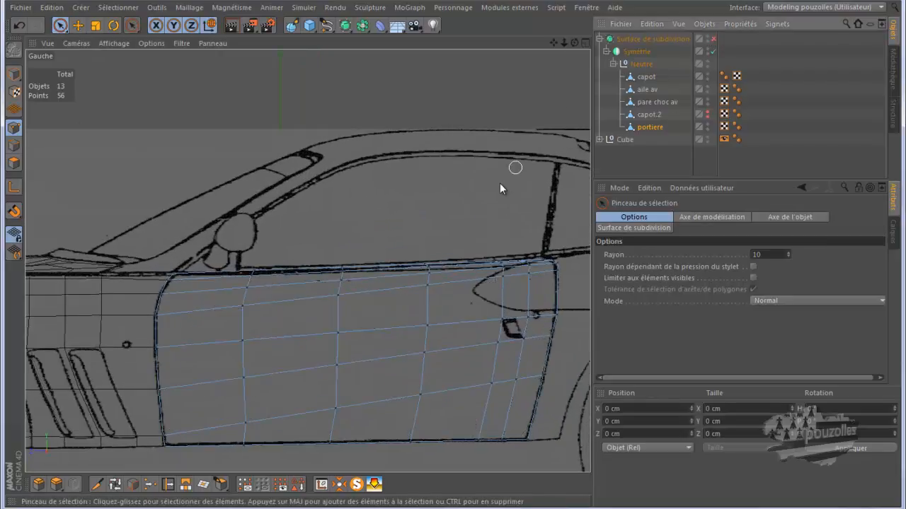
pyautogui.moveTo(520, 255); pyautogui.dragTo(527, 283)
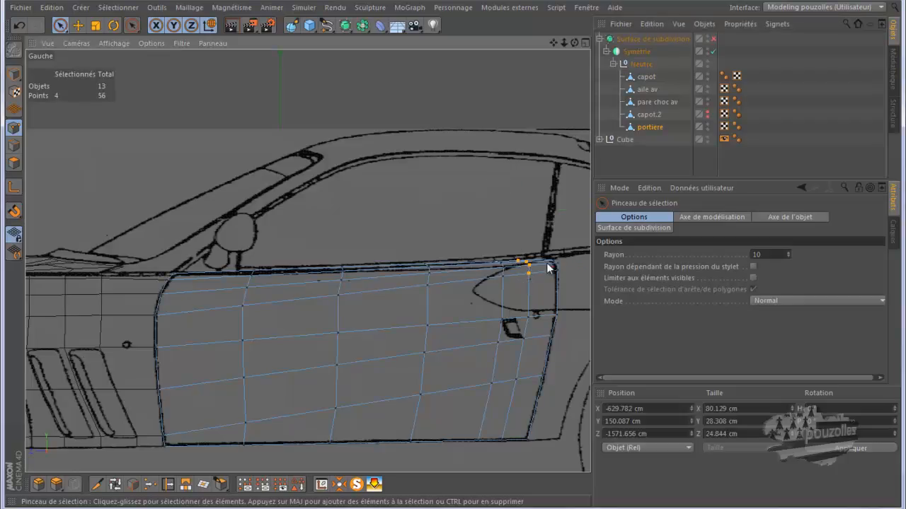
pyautogui.scroll(2, 559, 268)
pyautogui.scroll(3, 559, 267)
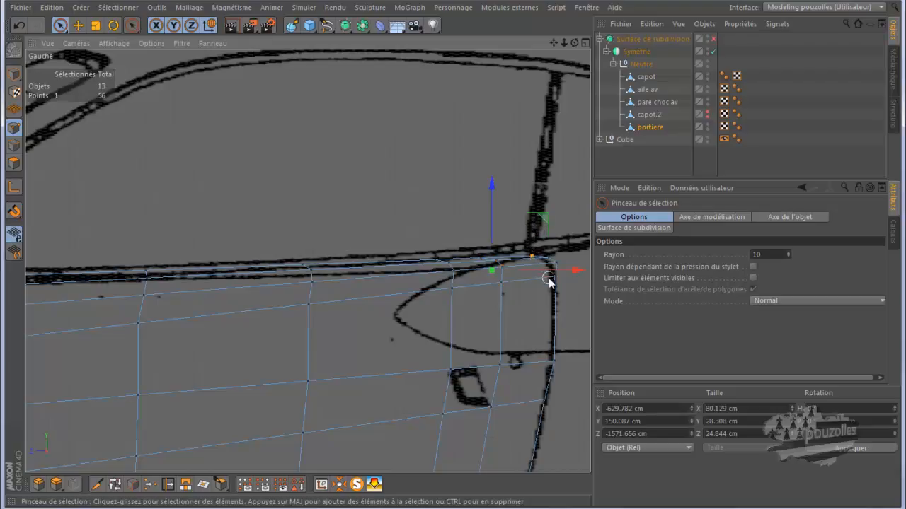
pyautogui.moveTo(552, 274)
pyautogui.mouseDown()
pyautogui.moveTo(543, 257)
pyautogui.moveTo(477, 255)
pyautogui.mouseUp()
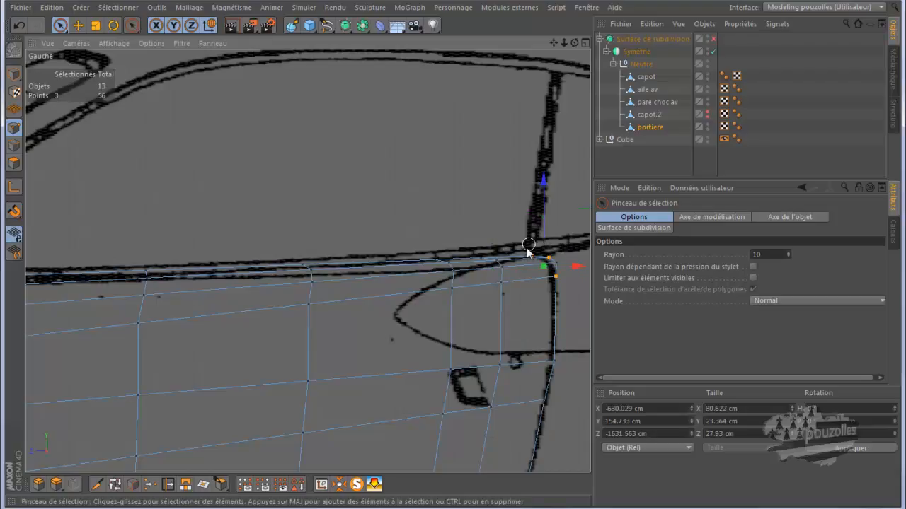
pyautogui.keyDown('shift'); pyautogui.moveTo(555, 262); pyautogui.dragTo(556, 282); pyautogui.keyUp('shift')
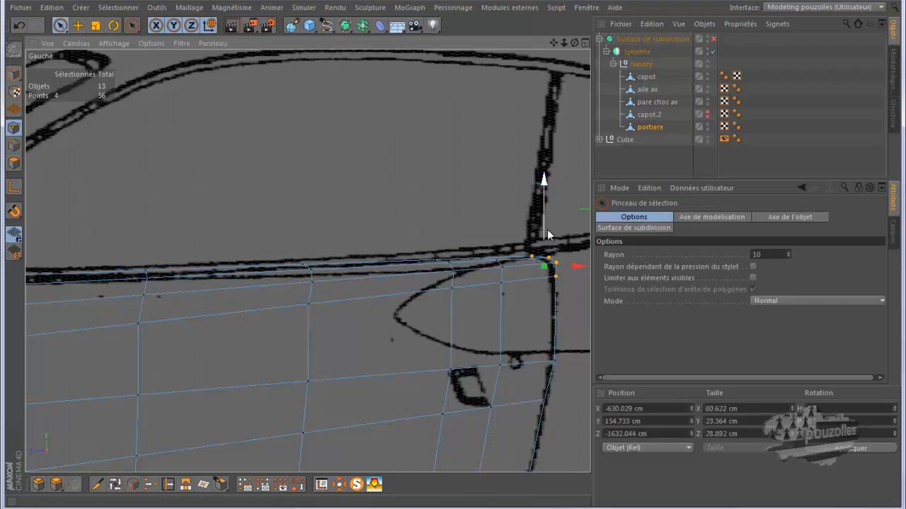
pyautogui.moveTo(544, 228); pyautogui.dragTo(543, 220)
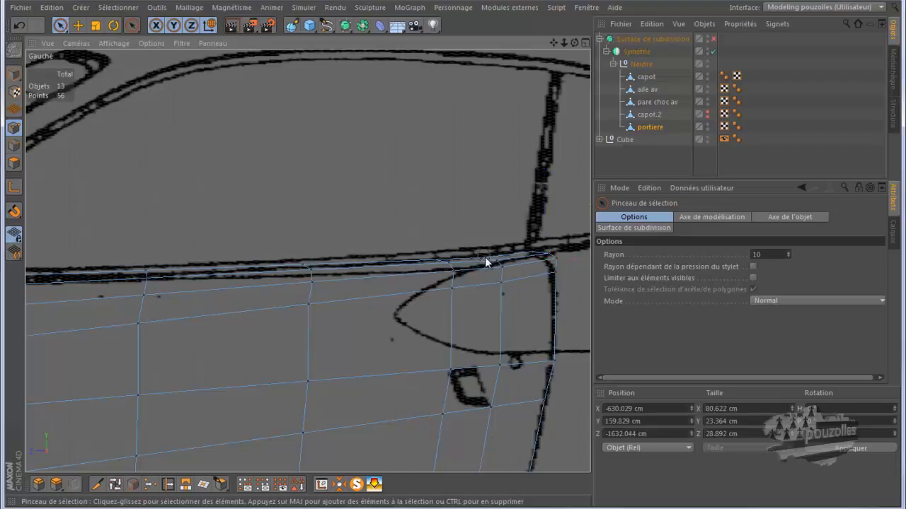
# Select the top points of the door's other vertical loops and raise them to follow the reference's upper door edge.
pyautogui.moveTo(500, 282)
pyautogui.mouseDown()
pyautogui.moveTo(491, 247)
pyautogui.moveTo(453, 281)
pyautogui.moveTo(455, 299)
pyautogui.moveTo(449, 255)
pyautogui.moveTo(436, 247)
pyautogui.mouseUp()
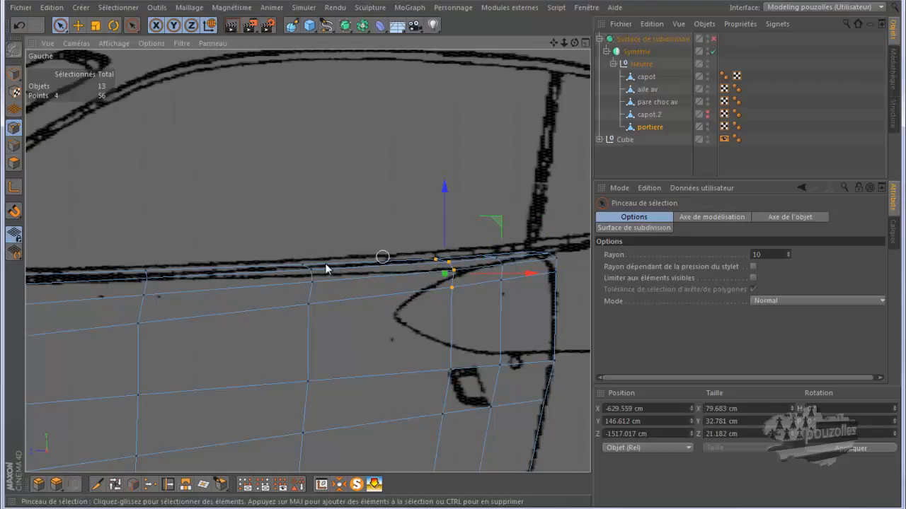
pyautogui.moveTo(308, 276); pyautogui.dragTo(309, 307)
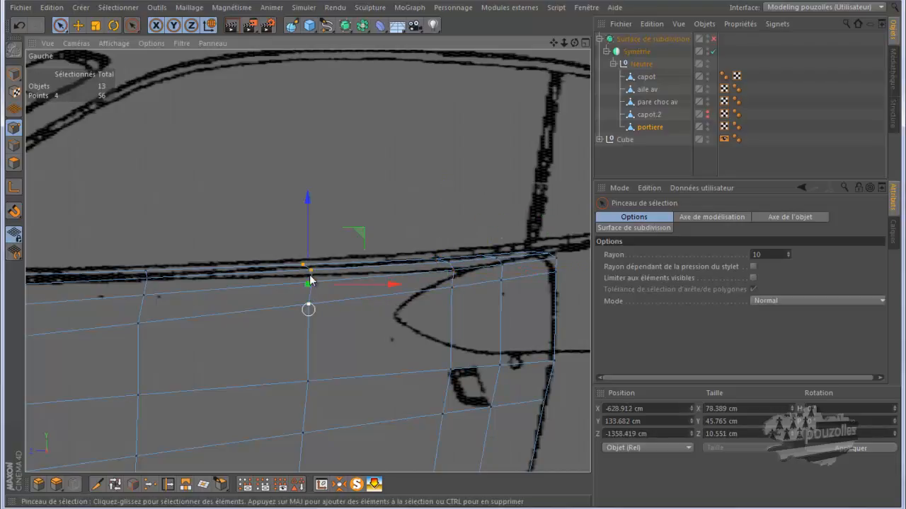
pyautogui.moveTo(306, 244); pyautogui.dragTo(306, 247)
pyautogui.moveTo(148, 262); pyautogui.dragTo(145, 301)
pyautogui.keyDown('shift'); pyautogui.click(138, 323); pyautogui.keyUp('shift')
pyautogui.moveTo(142, 251); pyautogui.dragTo(143, 249)
pyautogui.scroll(-4, 439, 233)
pyautogui.moveTo(232, 255); pyautogui.dragTo(217, 301)
pyautogui.scroll(4, 210, 274)
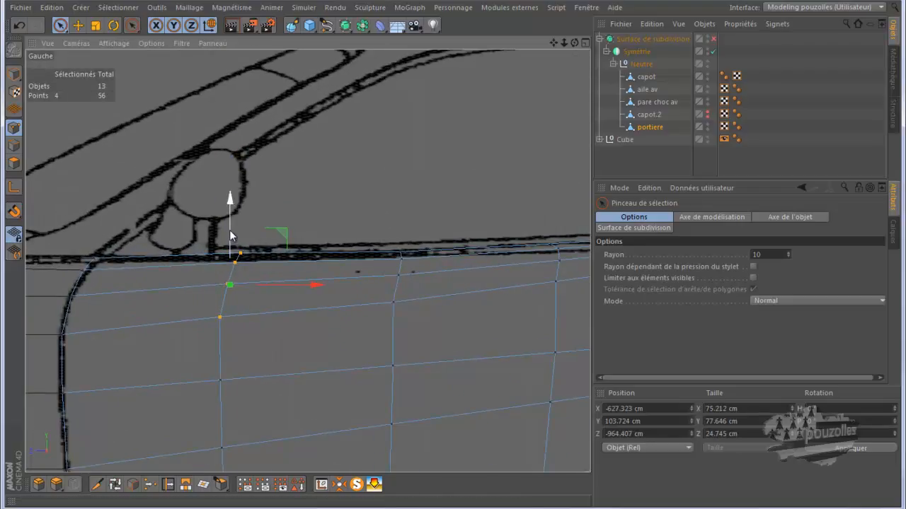
pyautogui.moveTo(230, 231); pyautogui.dragTo(230, 233)
pyautogui.scroll(-8, 155, 263)
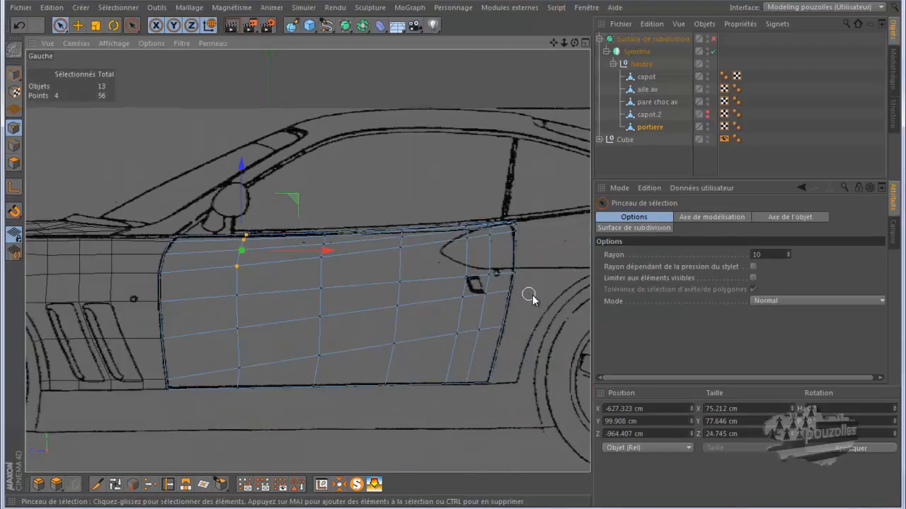
# Enable the Subdivision Surface and render the perspective view to check the smoothed door shape.
pyautogui.middleClick(210, 285)
pyautogui.middleClick(198, 228)
pyautogui.scroll(-9, 336, 214)
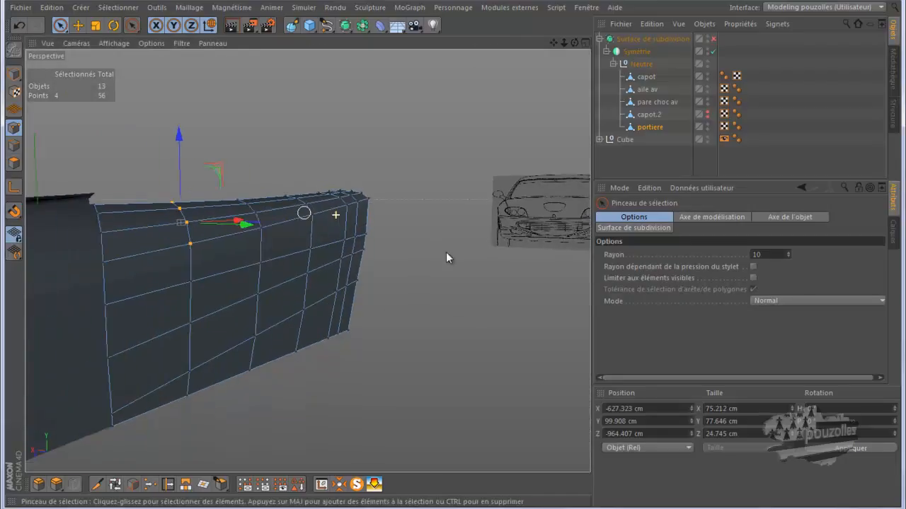
pyautogui.click(713, 39)
pyautogui.click(231, 27)
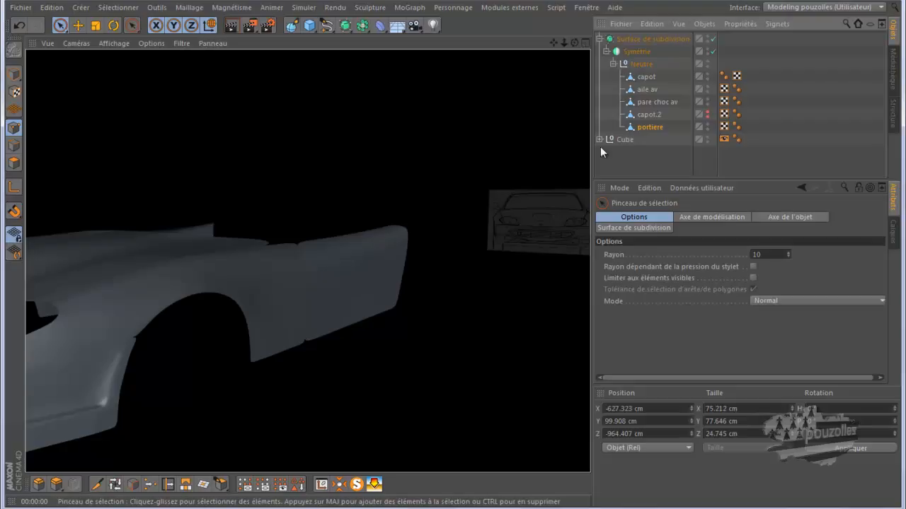
pyautogui.click(713, 38)
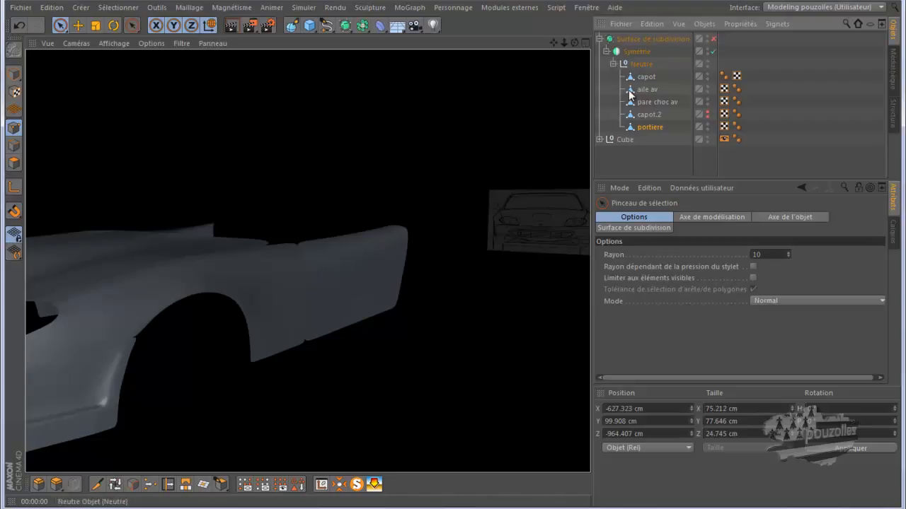
pyautogui.click(414, 385)
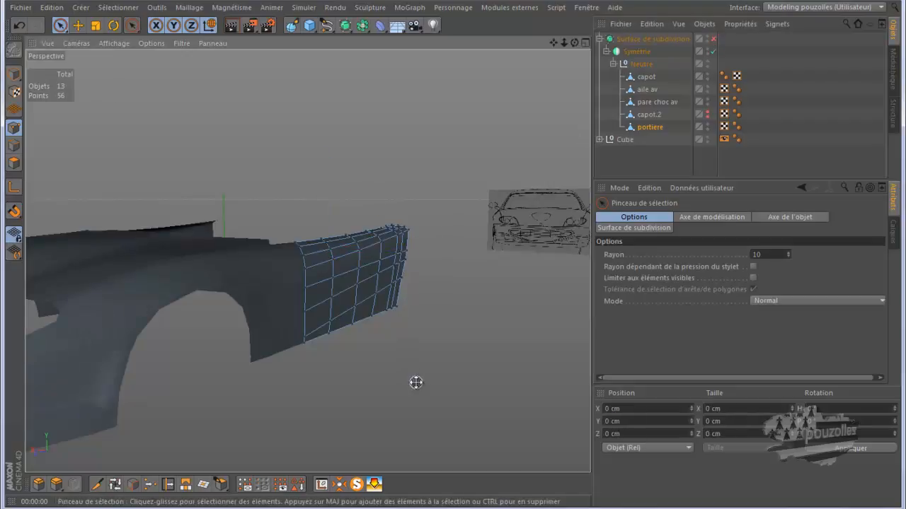
# Select the polygon at the door-handle position in the side view and extrude it inward to form the handle recess.
pyautogui.middleClick(410, 384)
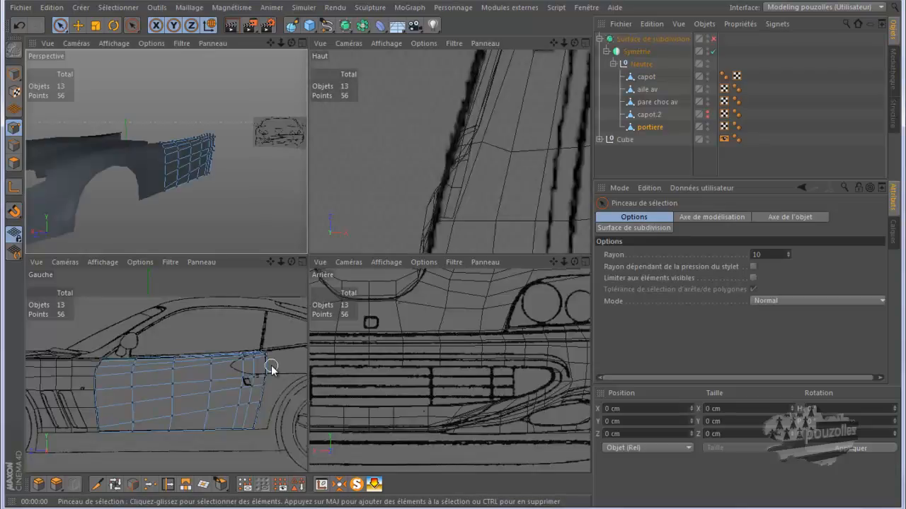
pyautogui.middleClick(267, 367)
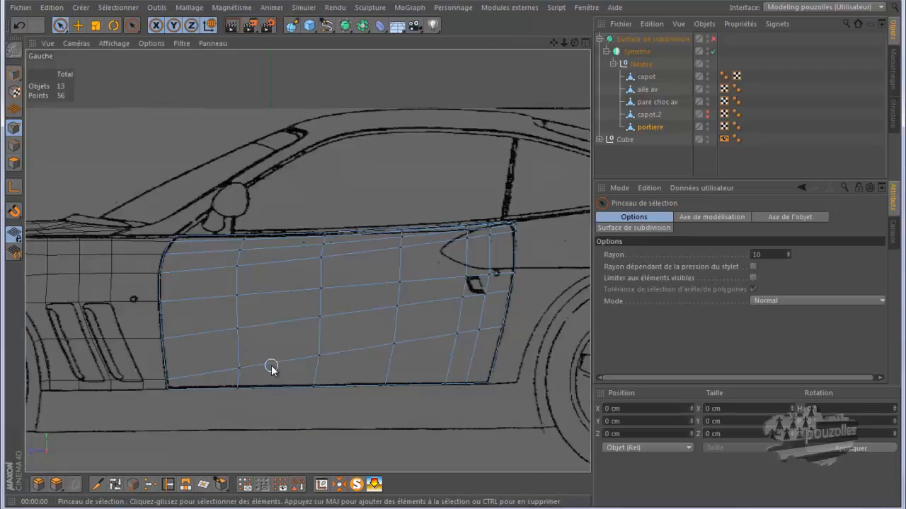
pyautogui.click(14, 163)
pyautogui.click(77, 25)
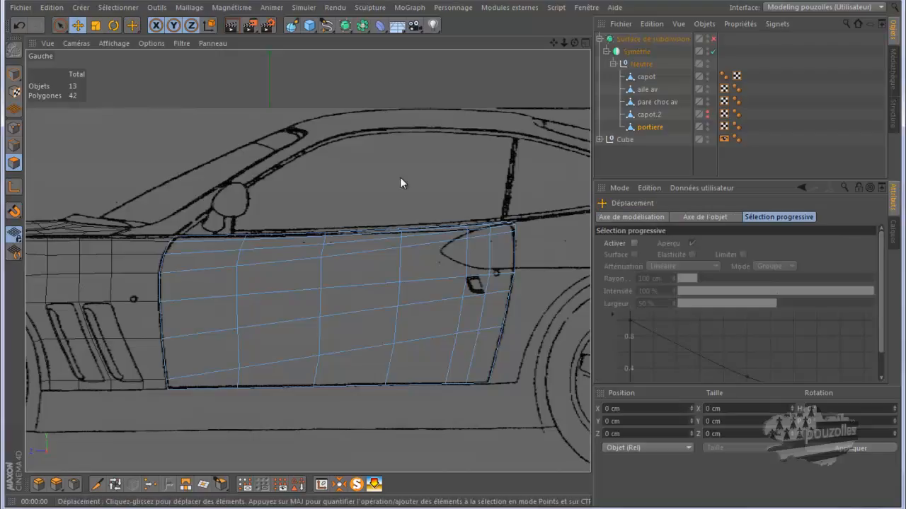
pyautogui.click(470, 284)
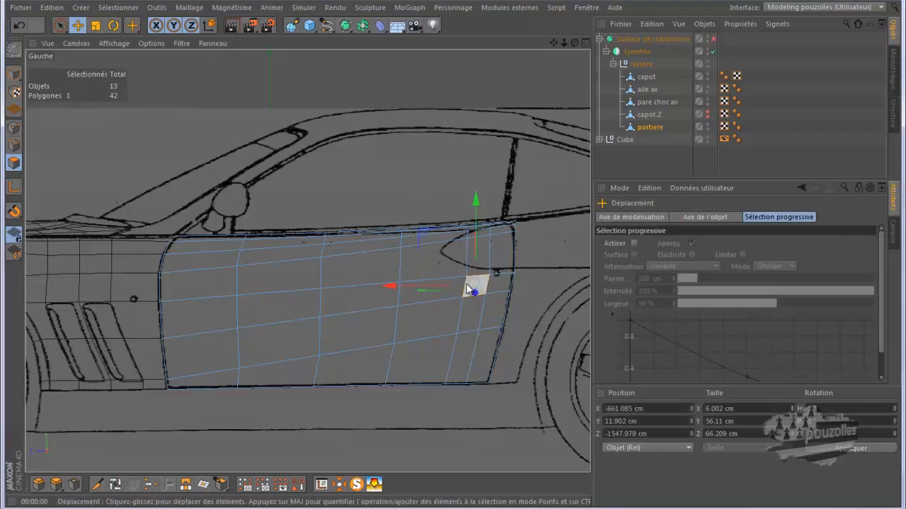
pyautogui.middleClick(275, 280)
pyautogui.middleClick(214, 214)
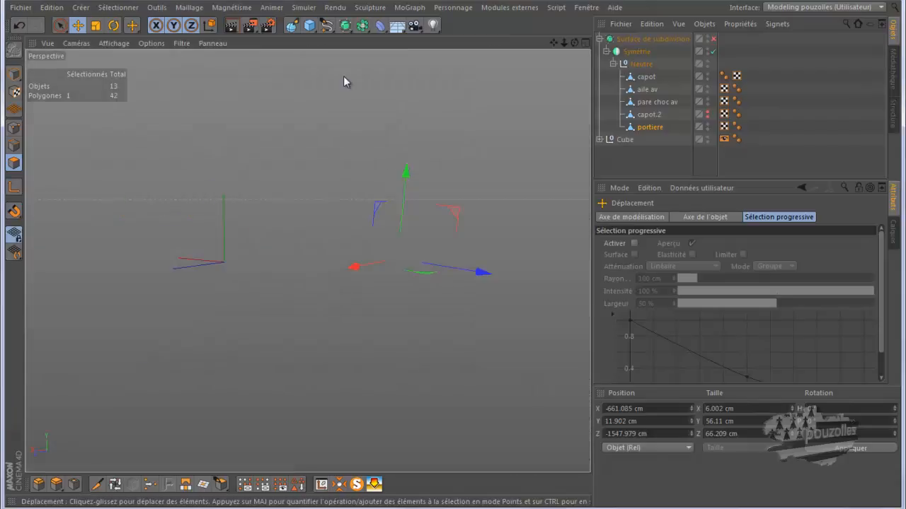
pyautogui.moveTo(575, 43); pyautogui.dragTo(452, 254)
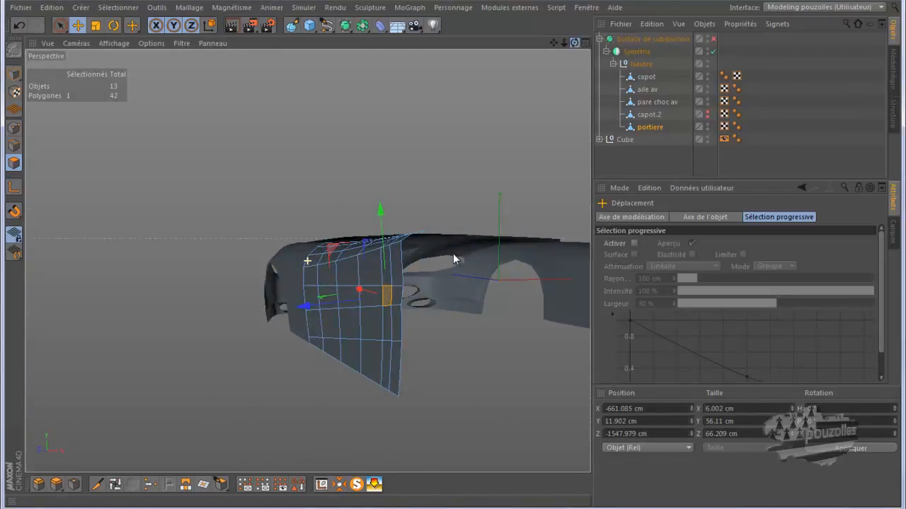
pyautogui.scroll(5, 402, 349)
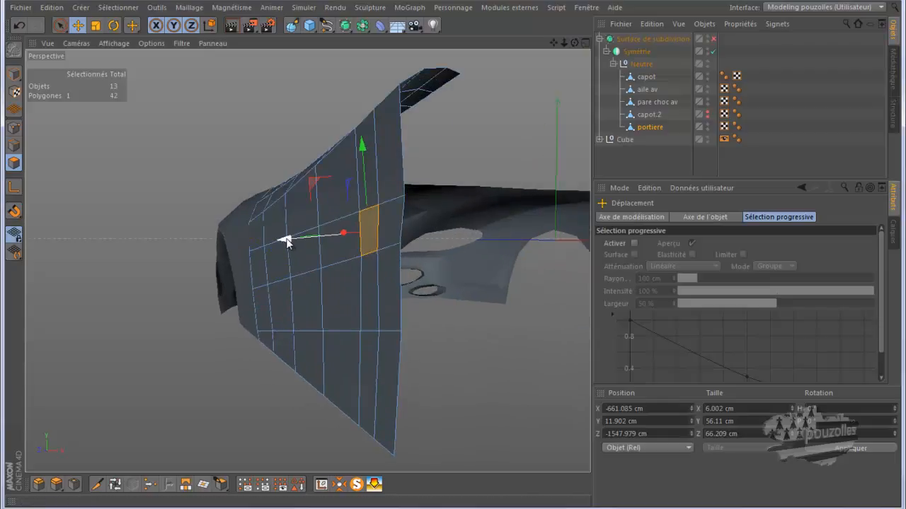
pyautogui.moveTo(286, 237); pyautogui.dragTo(294, 240)
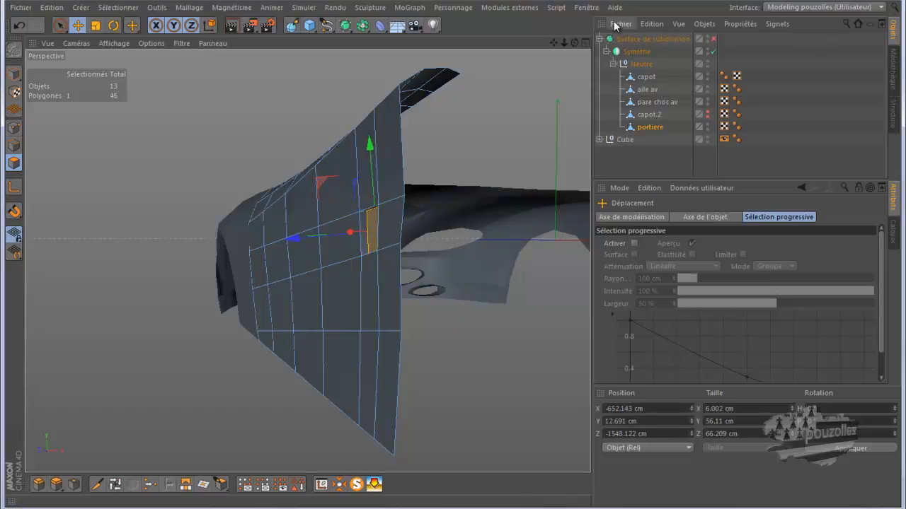
# Toggle the Subdivision Surface to check the recess, then push the handle polygon slightly deeper.
pyautogui.moveTo(458, 259); pyautogui.dragTo(454, 256)
pyautogui.moveTo(554, 42); pyautogui.dragTo(451, 254)
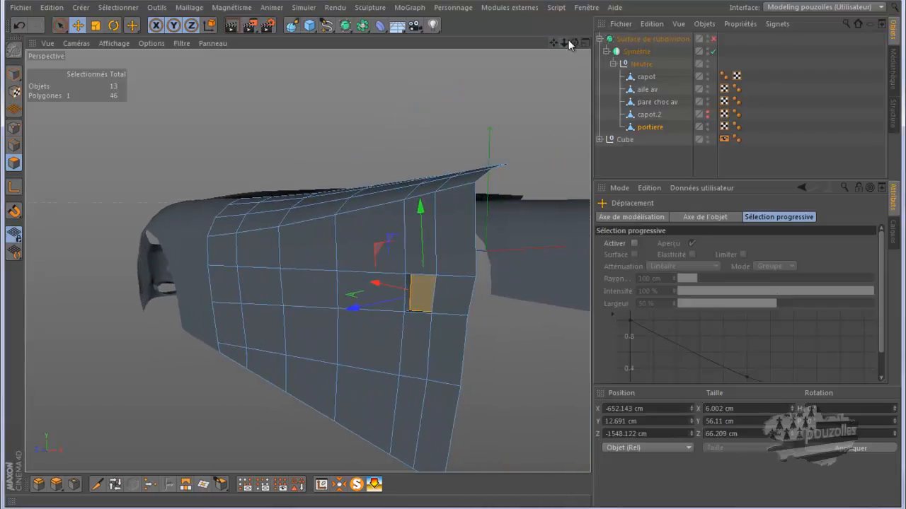
pyautogui.moveTo(575, 44); pyautogui.dragTo(452, 260)
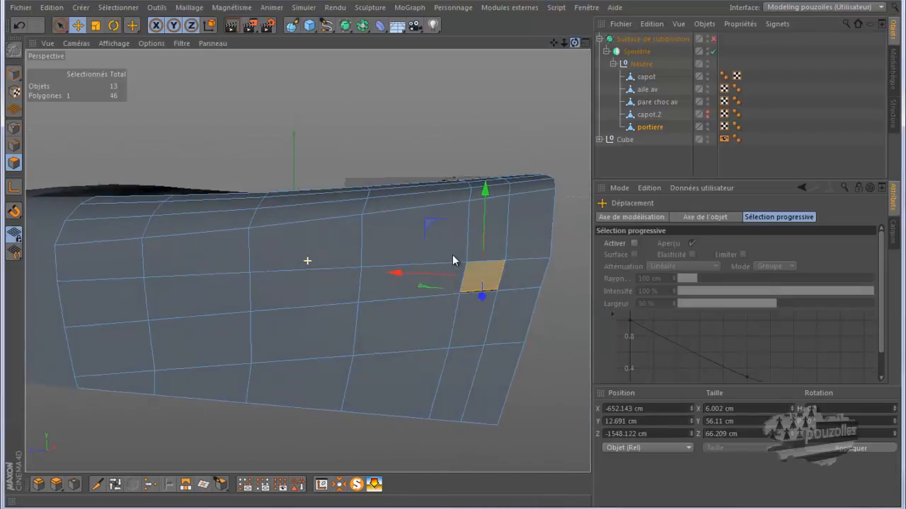
pyautogui.click(713, 39)
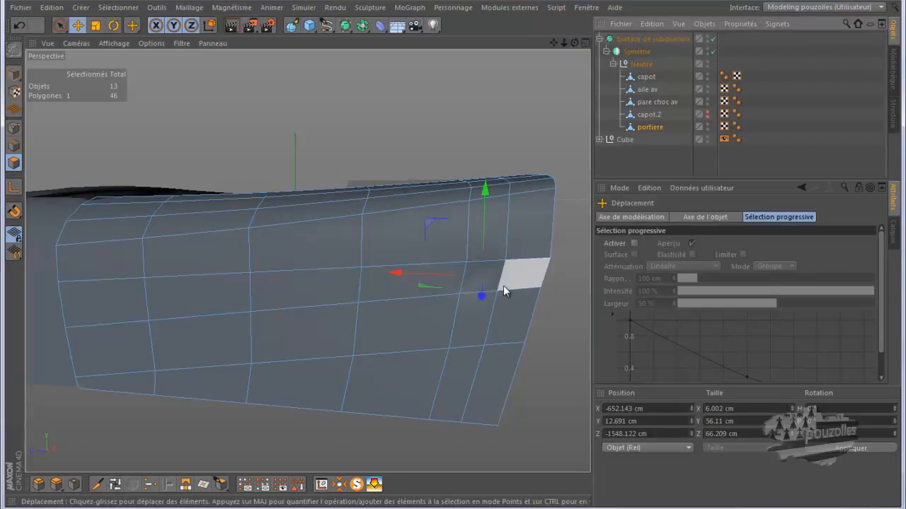
pyautogui.click(713, 39)
pyautogui.scroll(3, 483, 274)
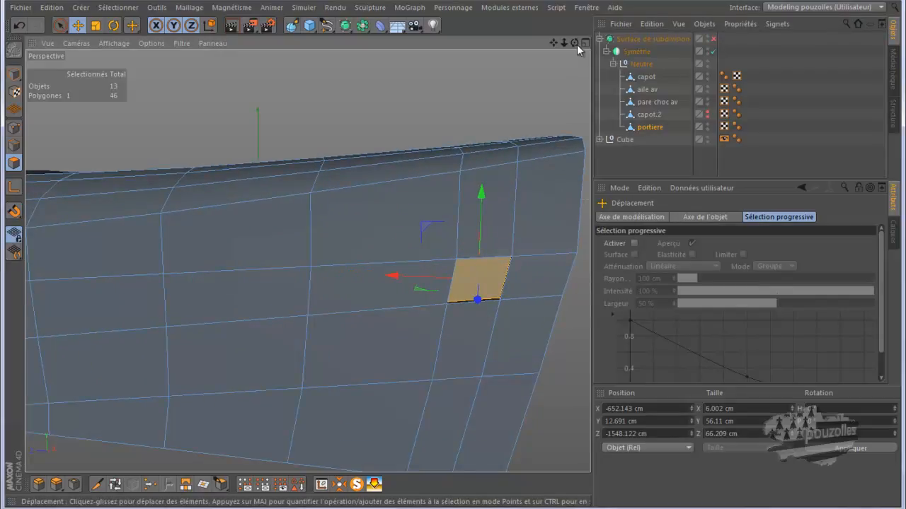
pyautogui.moveTo(576, 43); pyautogui.dragTo(453, 254)
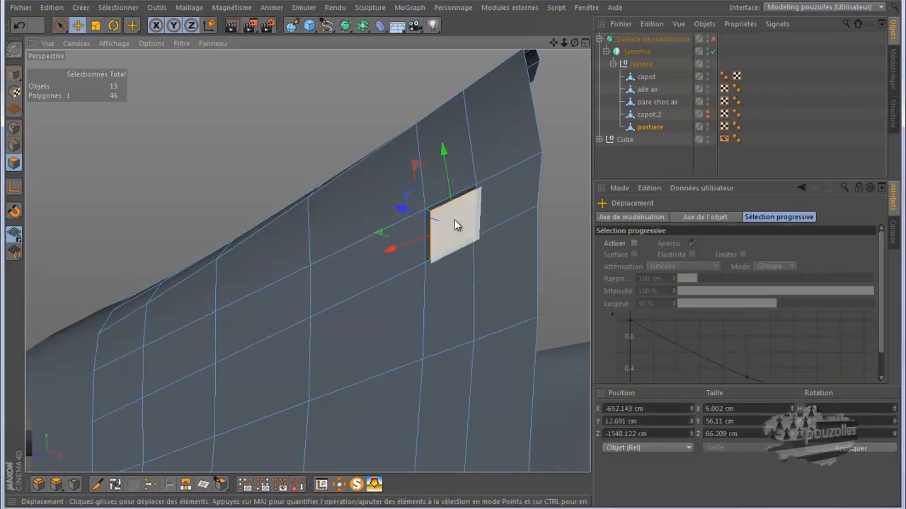
pyautogui.moveTo(412, 210); pyautogui.dragTo(413, 212)
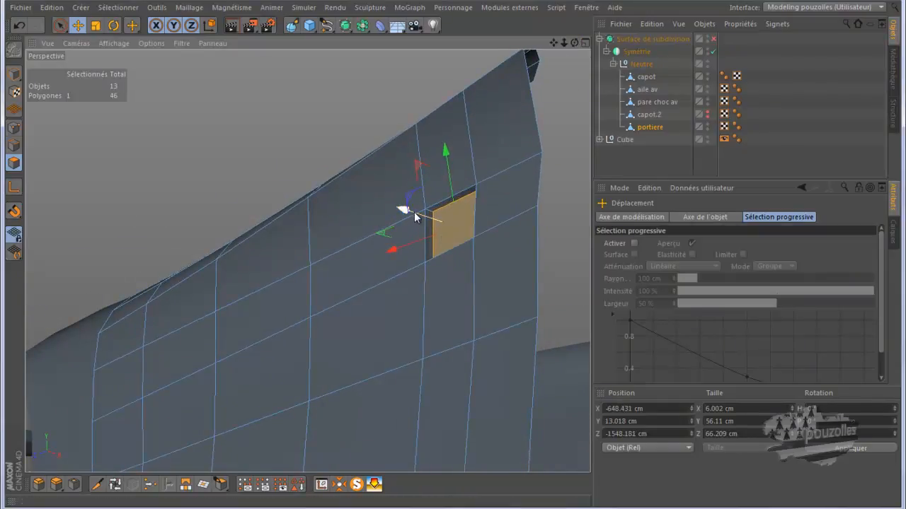
# Cut an edge loop near the handle recess with the Knife tool in Boucle mode.
pyautogui.click(97, 484)
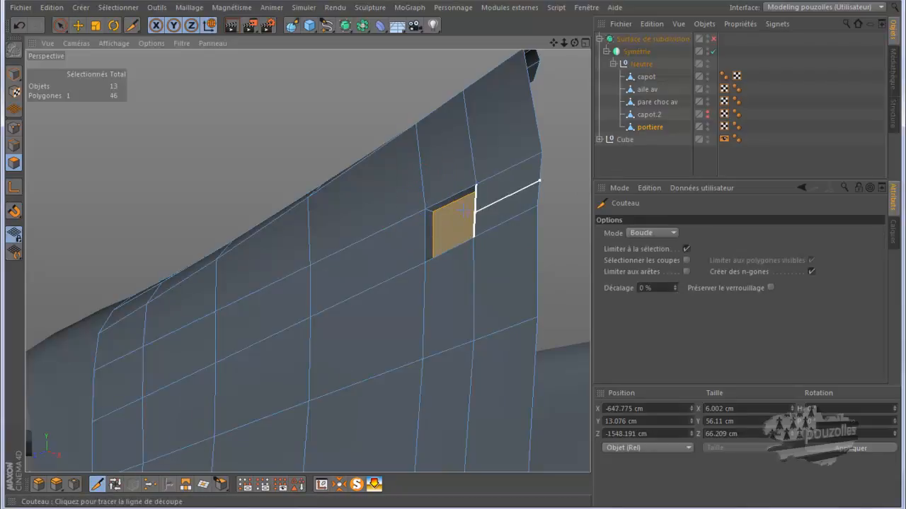
pyautogui.scroll(4, 463, 210)
pyautogui.scroll(3, 453, 214)
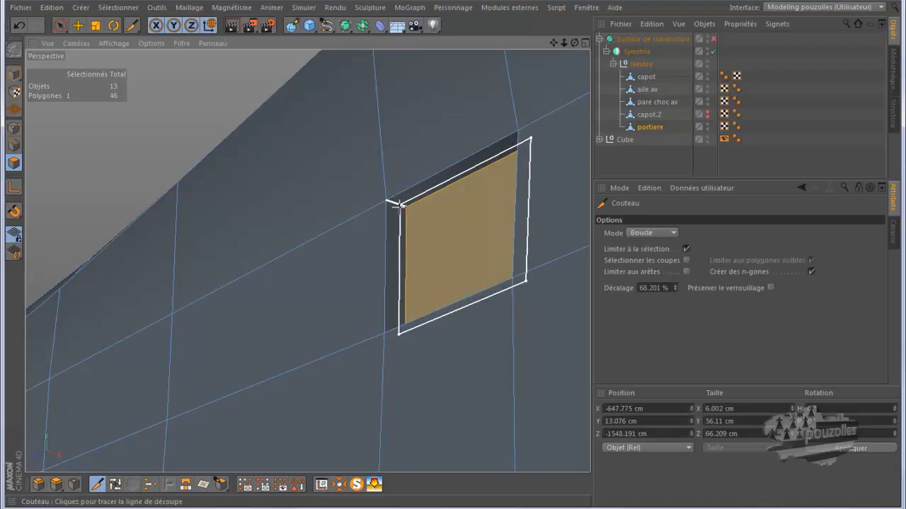
pyautogui.click(13, 128)
pyautogui.click(401, 204)
pyautogui.keyDown('alt'); pyautogui.moveTo(511, 214); pyautogui.dragTo(503, 233); pyautogui.keyUp('alt')
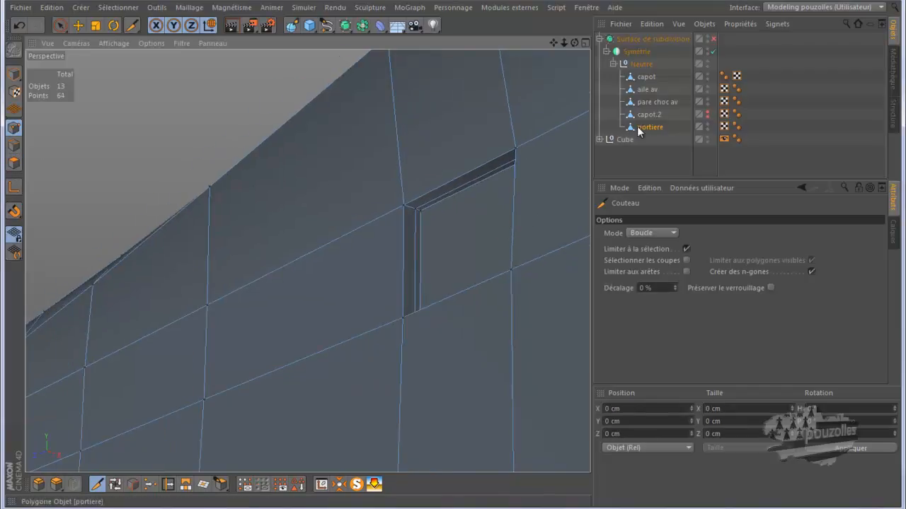
# Toggle the Subdivision Surface and inspect the handle recess from several angles.
pyautogui.click(712, 39)
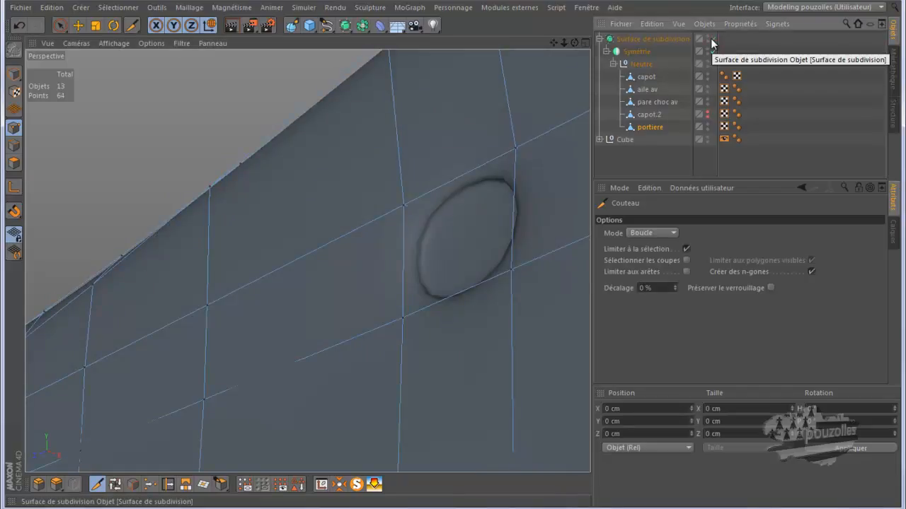
pyautogui.click(711, 39)
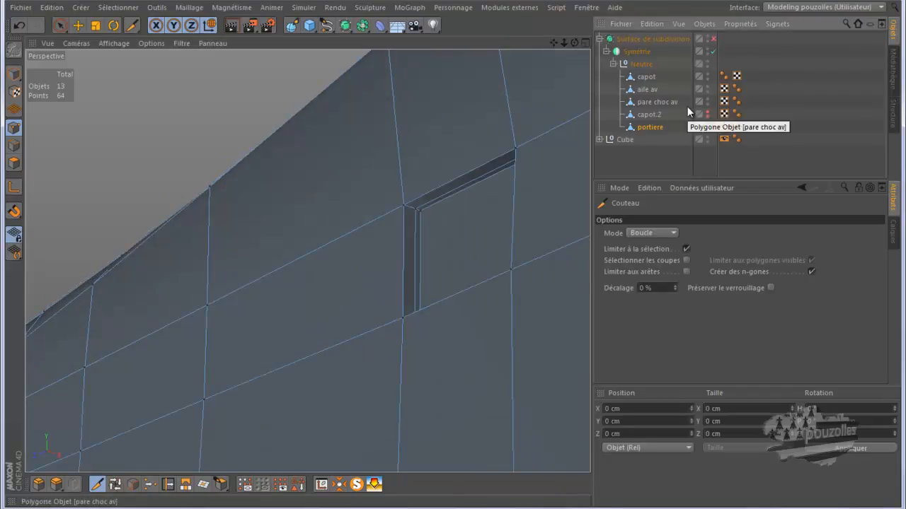
pyautogui.scroll(-3, 498, 204)
pyautogui.scroll(-2, 498, 205)
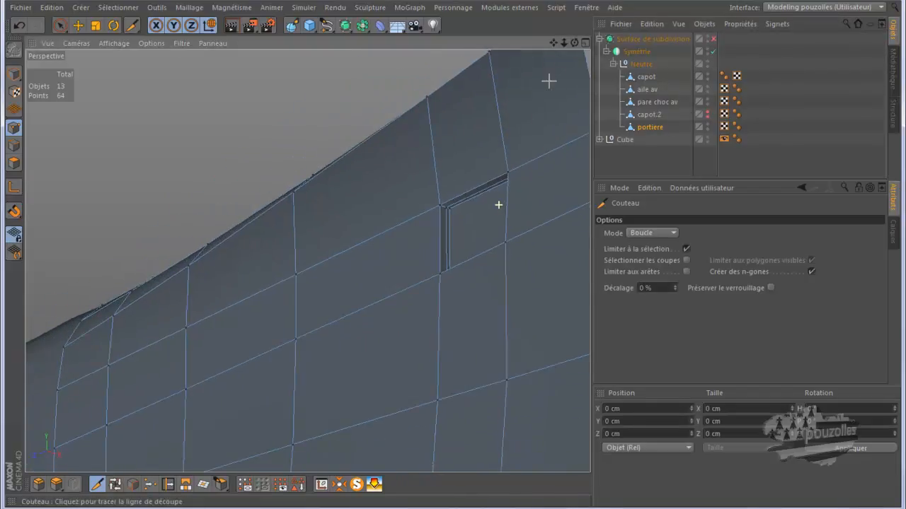
pyautogui.moveTo(574, 44); pyautogui.dragTo(451, 255)
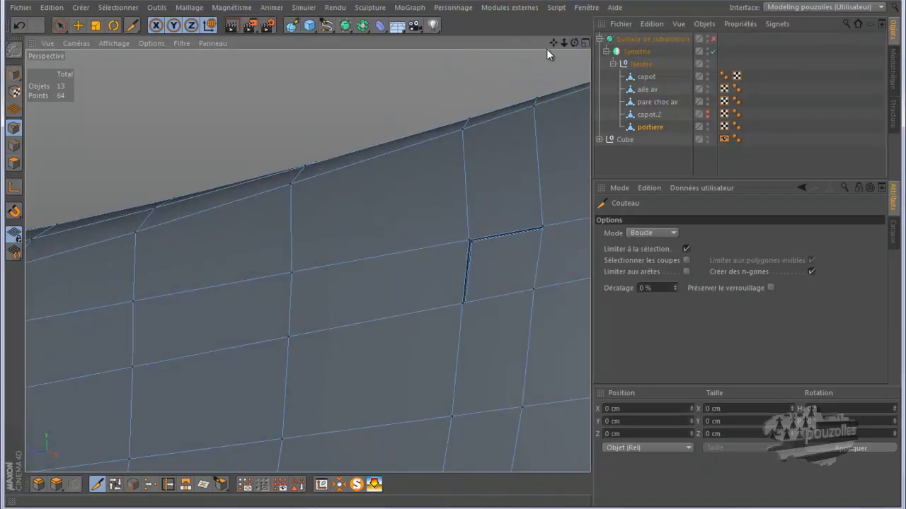
pyautogui.moveTo(552, 44); pyautogui.dragTo(450, 252)
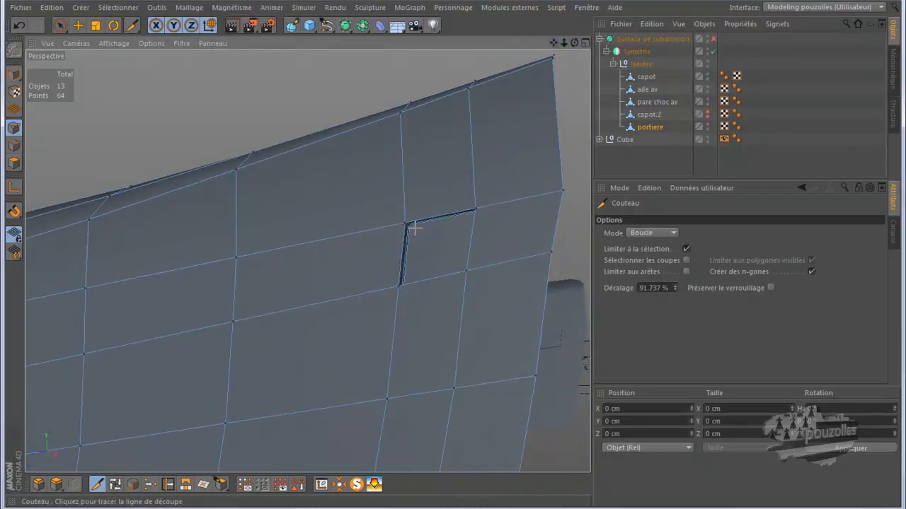
pyautogui.scroll(1, 415, 232)
pyautogui.scroll(3, 432, 241)
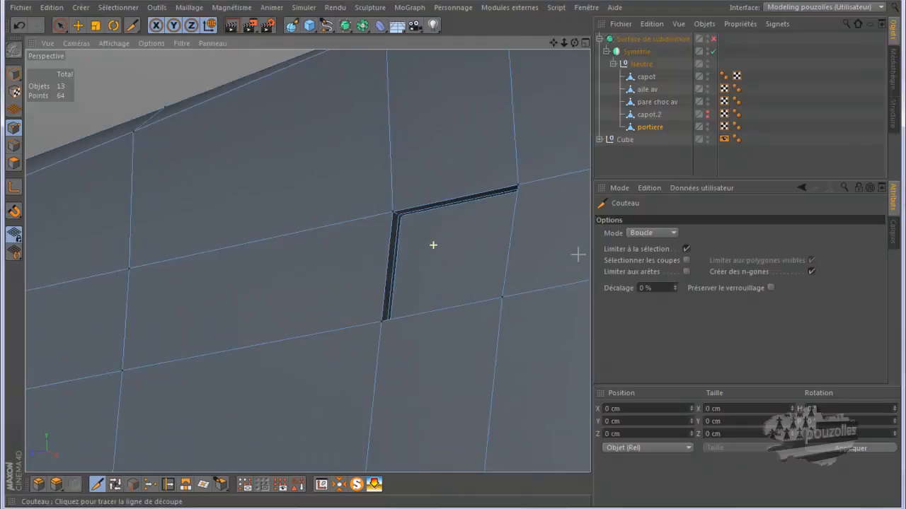
# Add tight edge loops around the handle recess's border with the Knife in Boucle mode.
pyautogui.click(663, 233)
pyautogui.click(641, 283)
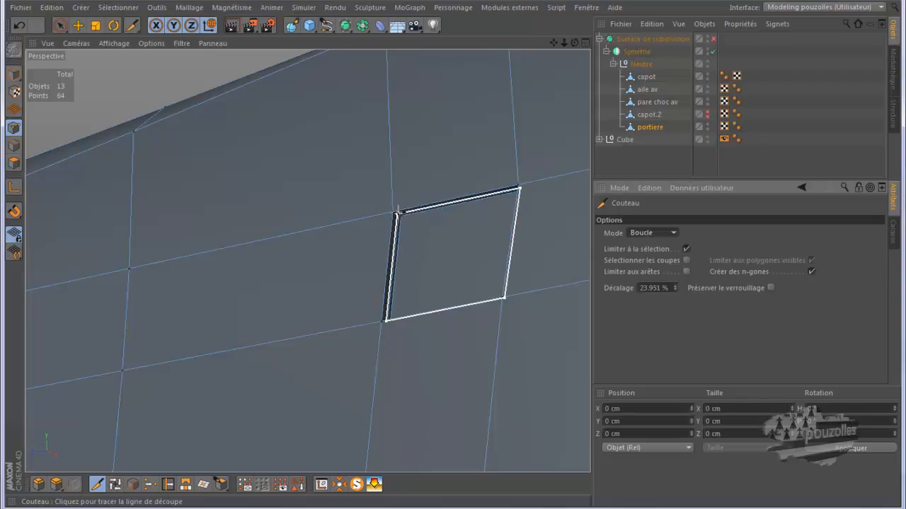
pyautogui.scroll(3, 398, 211)
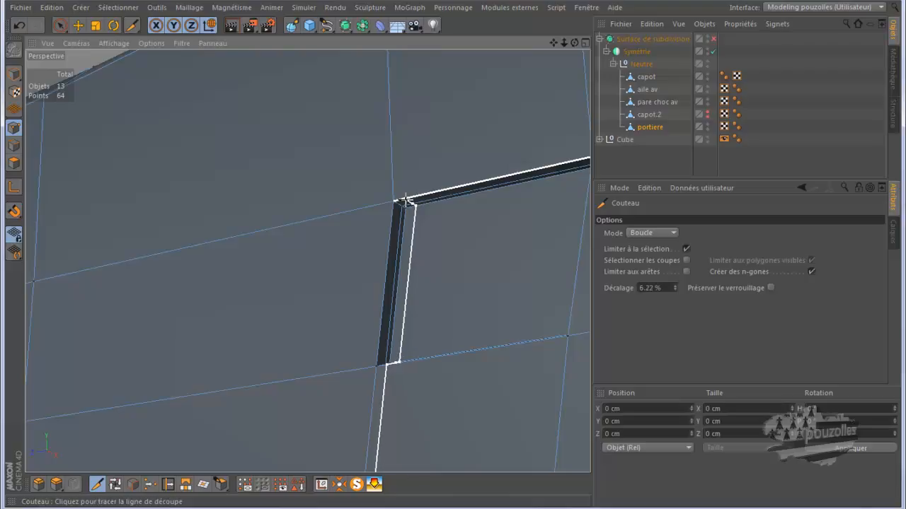
pyautogui.click(405, 201)
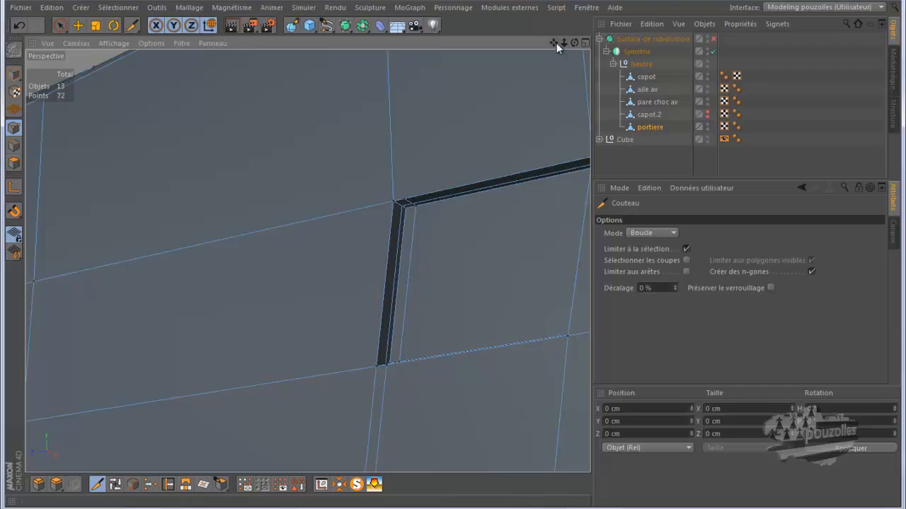
pyautogui.moveTo(452, 256)
pyautogui.mouseDown()
pyautogui.moveTo(445, 259)
pyautogui.moveTo(453, 255)
pyautogui.mouseUp()
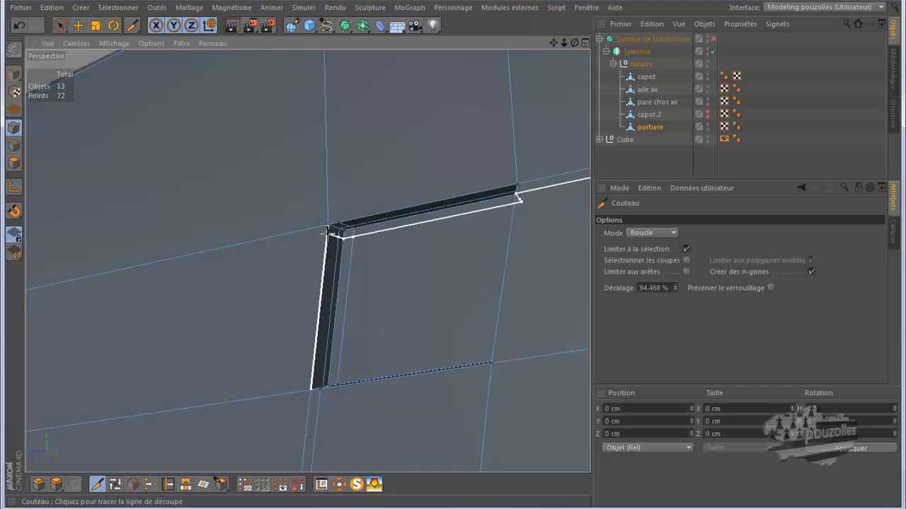
pyautogui.click(329, 231)
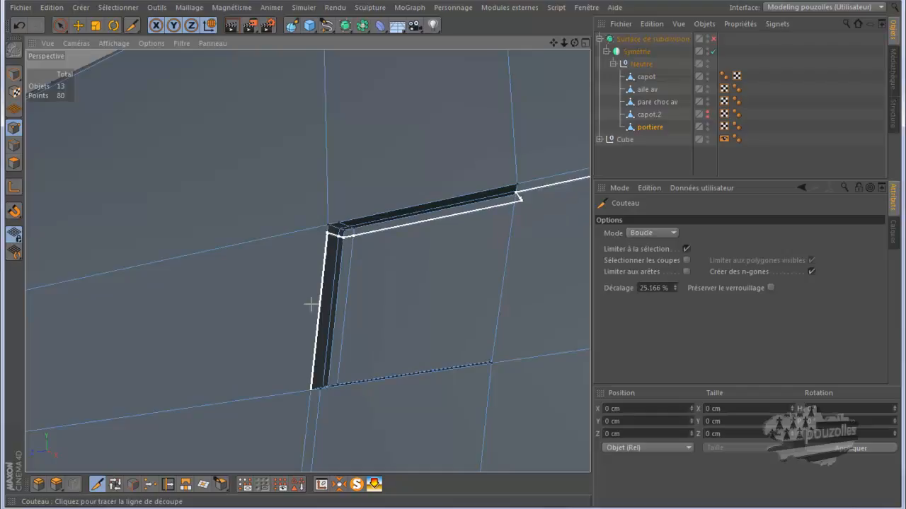
pyautogui.click(312, 382)
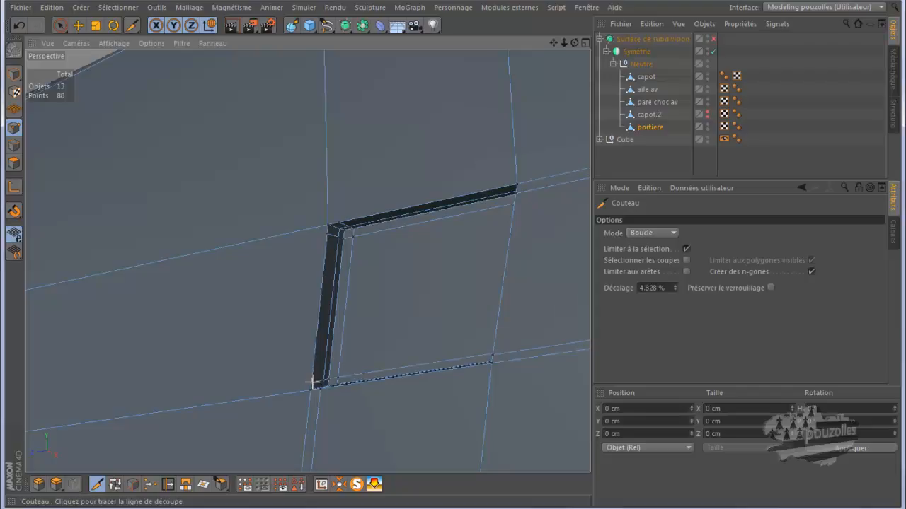
# Enable the Subdivision Surface and orbit to check the sharpened handle recess.
pyautogui.click(713, 40)
pyautogui.scroll(-3, 496, 248)
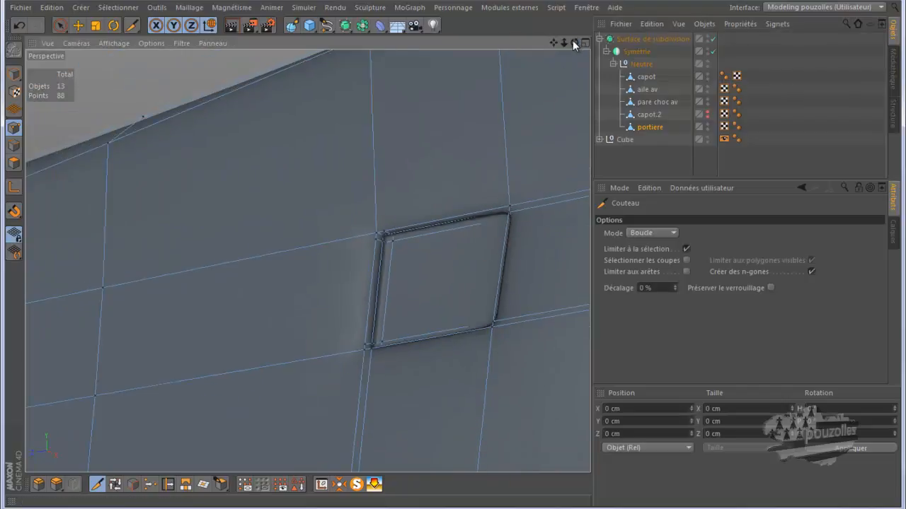
pyautogui.moveTo(573, 40); pyautogui.dragTo(451, 258)
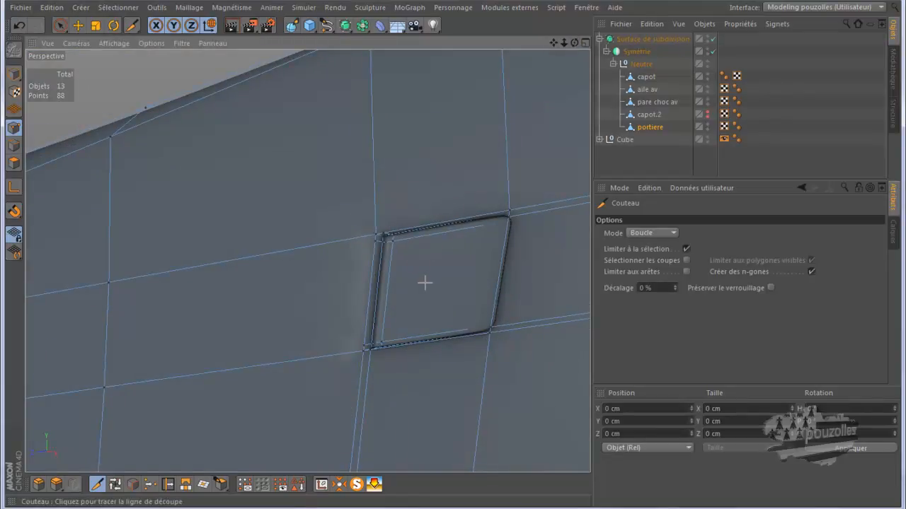
# With the Subdivision Surface disabled, cut Knife lines in Ligne mode from the handle recess's corners out to the surrounding mesh edges.
pyautogui.click(651, 232)
pyautogui.click(643, 247)
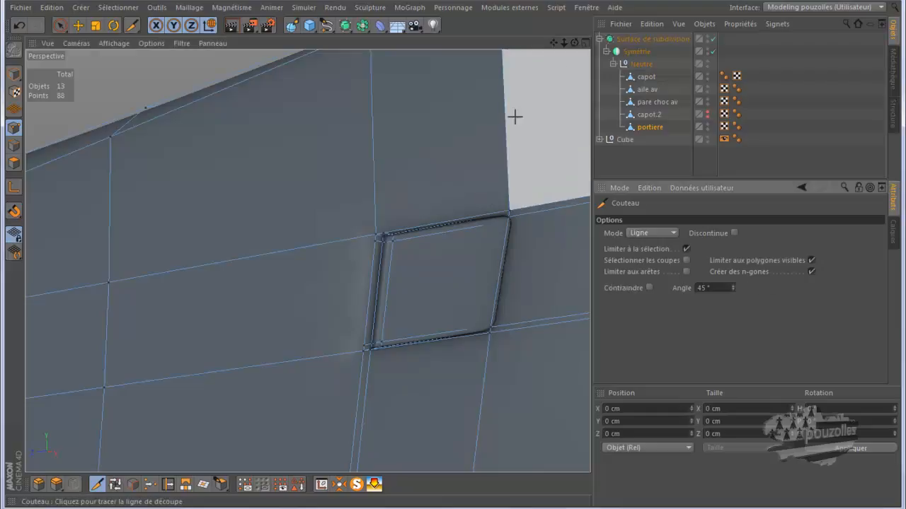
pyautogui.moveTo(553, 43); pyautogui.dragTo(455, 256)
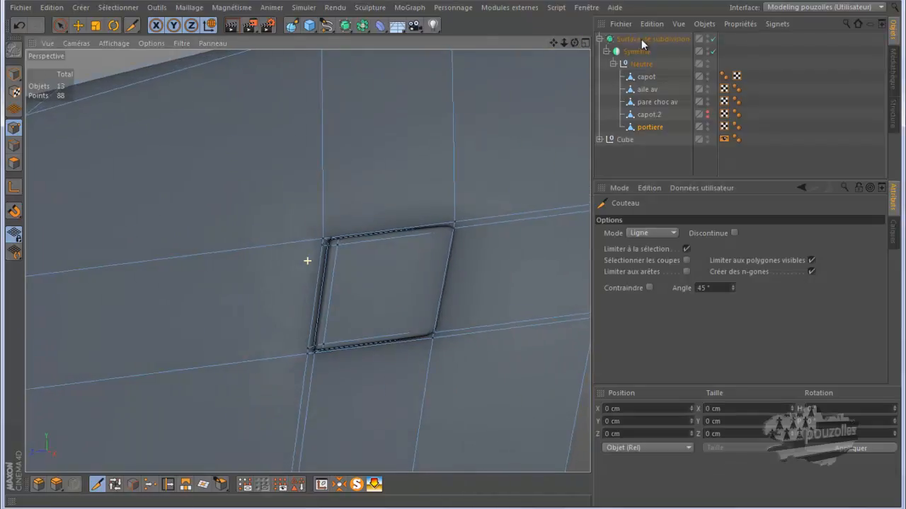
pyautogui.click(713, 39)
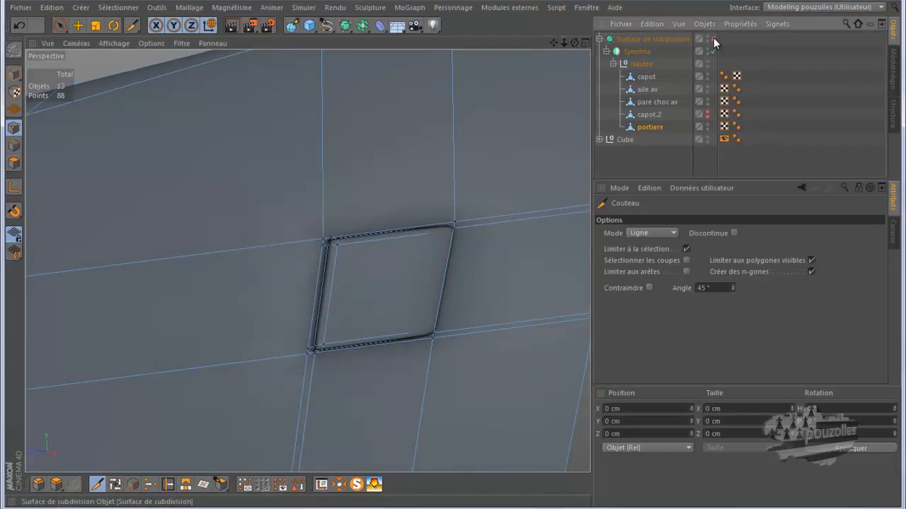
pyautogui.click(454, 208)
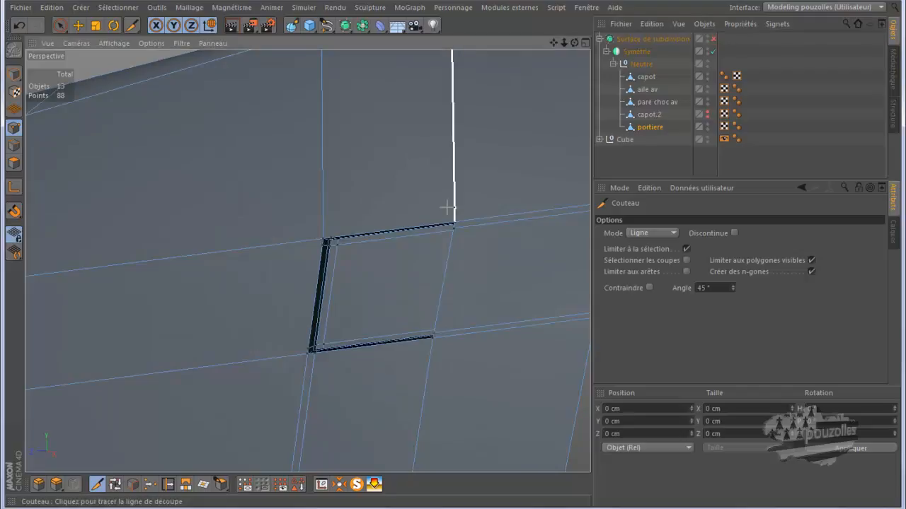
pyautogui.click(322, 222)
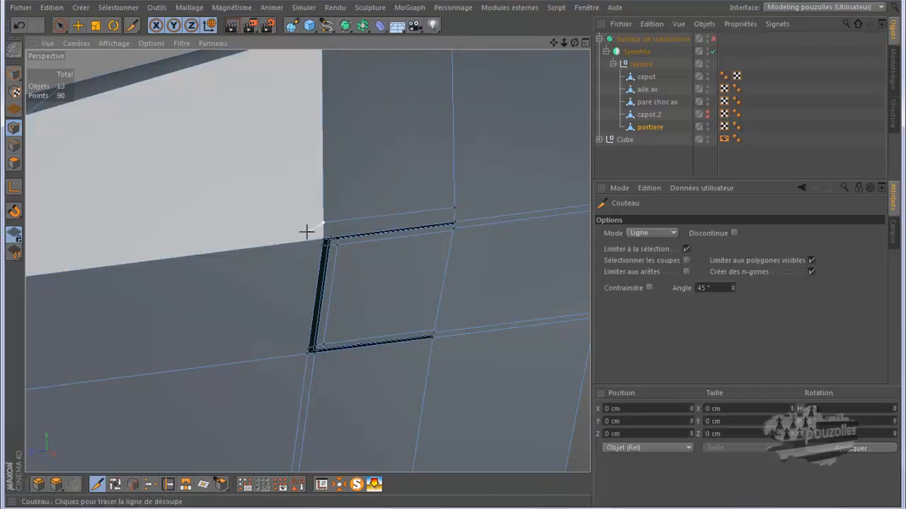
pyautogui.click(305, 241)
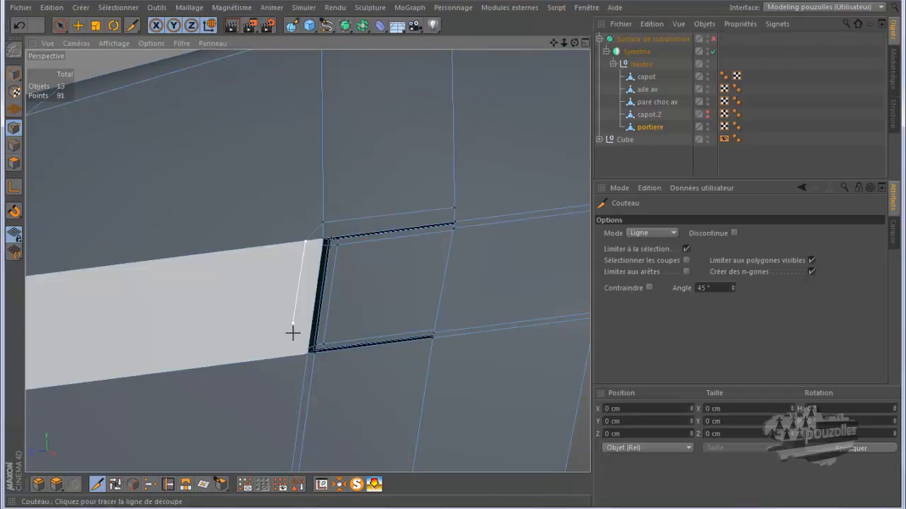
pyautogui.click(295, 356)
pyautogui.scroll(-3, 293, 360)
pyautogui.click(295, 356)
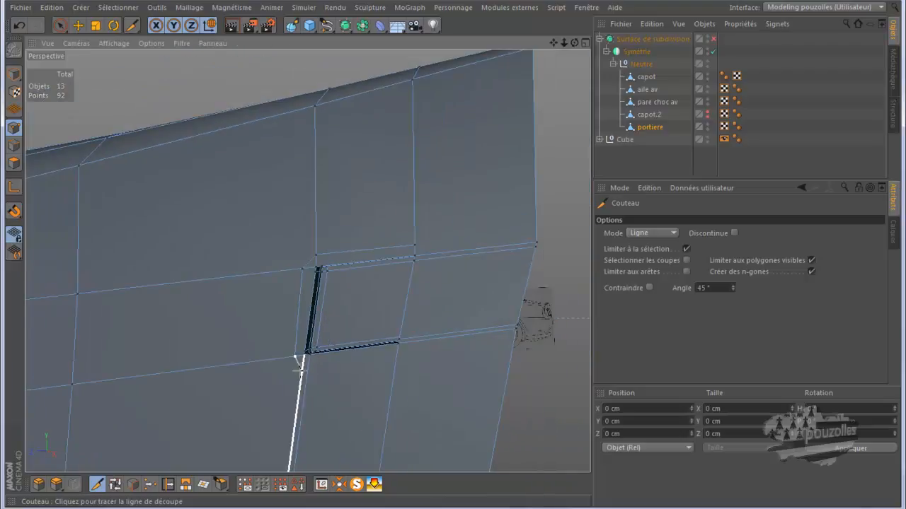
pyautogui.click(396, 360)
pyautogui.click(397, 358)
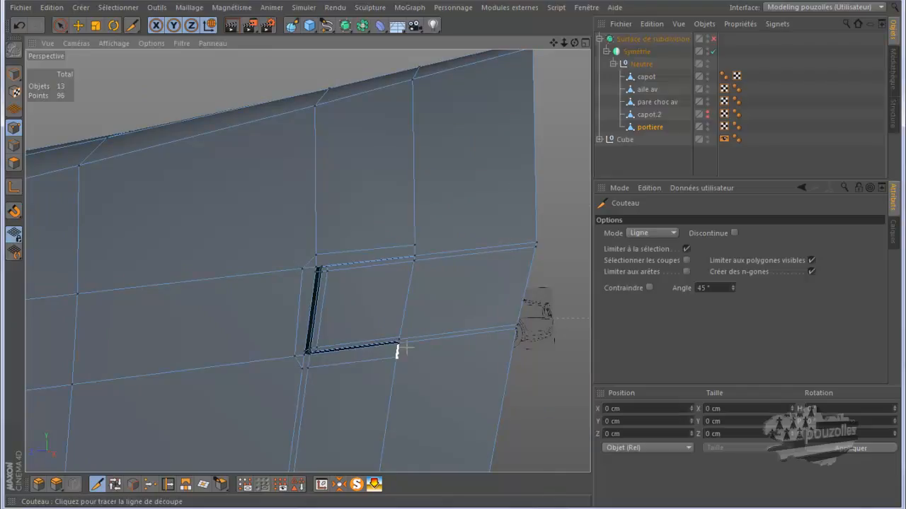
pyautogui.click(414, 337)
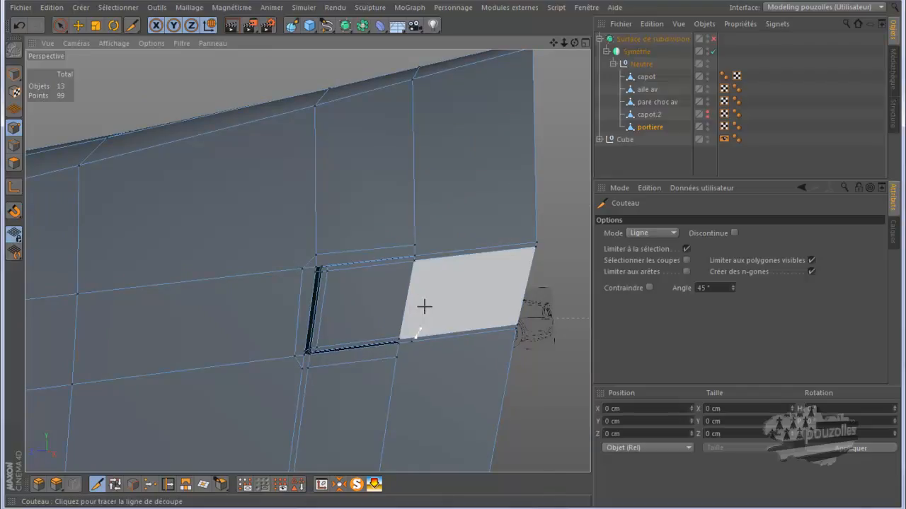
pyautogui.click(424, 253)
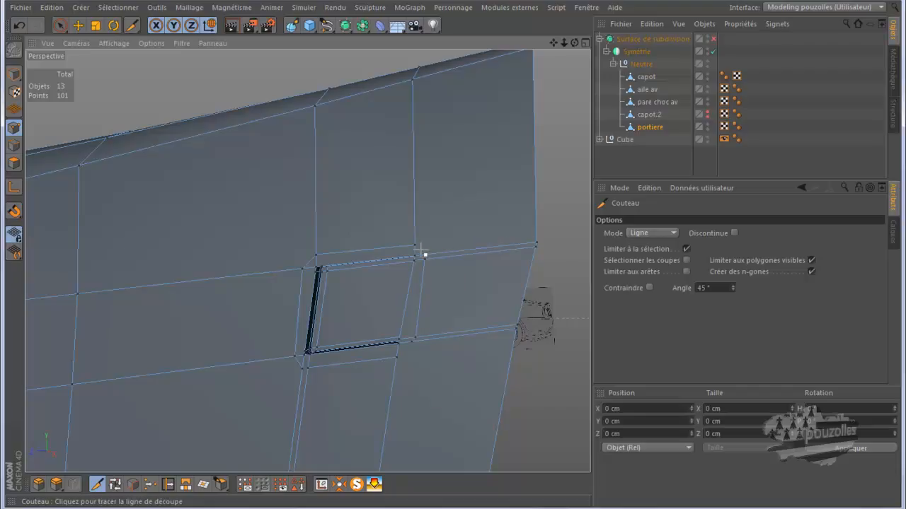
pyautogui.click(416, 245)
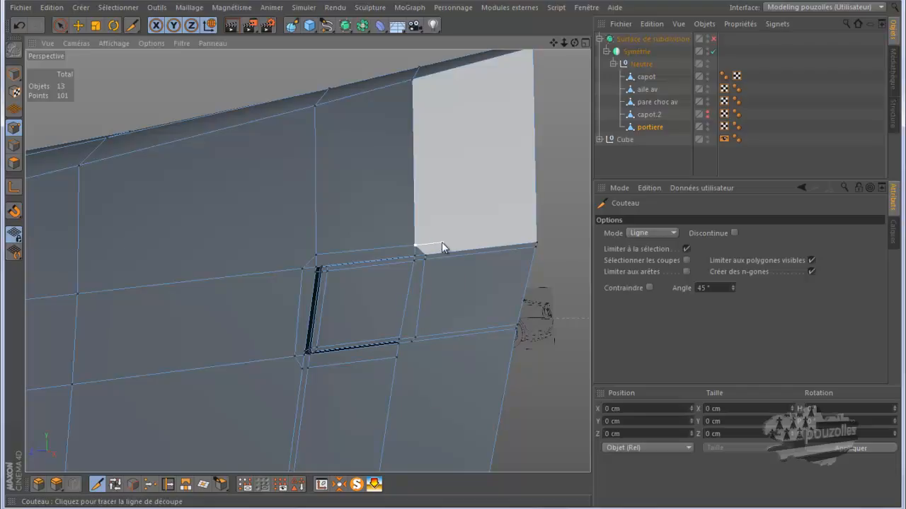
pyautogui.press('space')
# Slide the point near the recess's upper-right corner slightly along its edge with the Slide tool.
pyautogui.scroll(4, 435, 333)
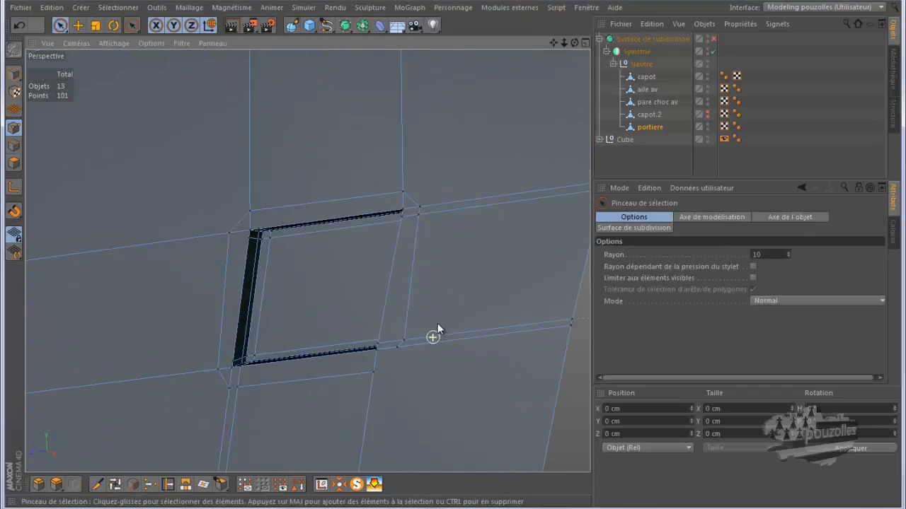
pyautogui.scroll(2, 438, 329)
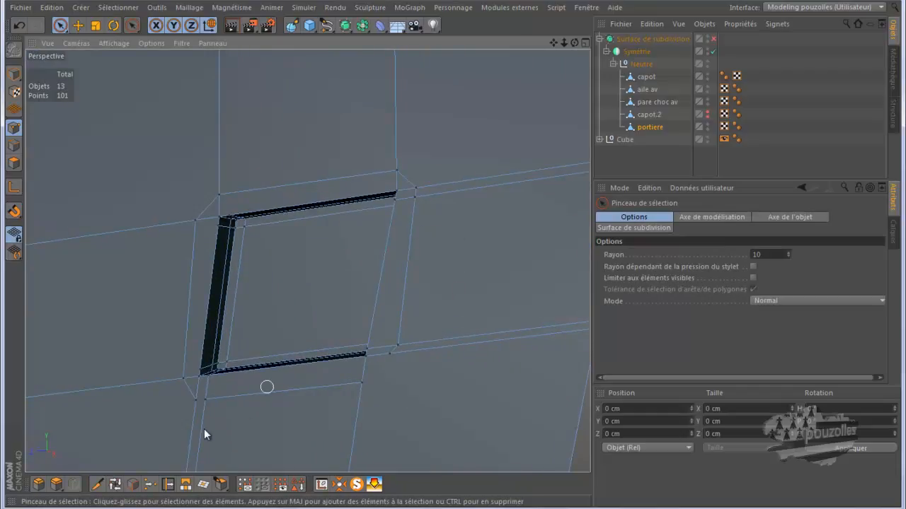
pyautogui.click(168, 484)
pyautogui.moveTo(416, 188); pyautogui.dragTo(422, 196)
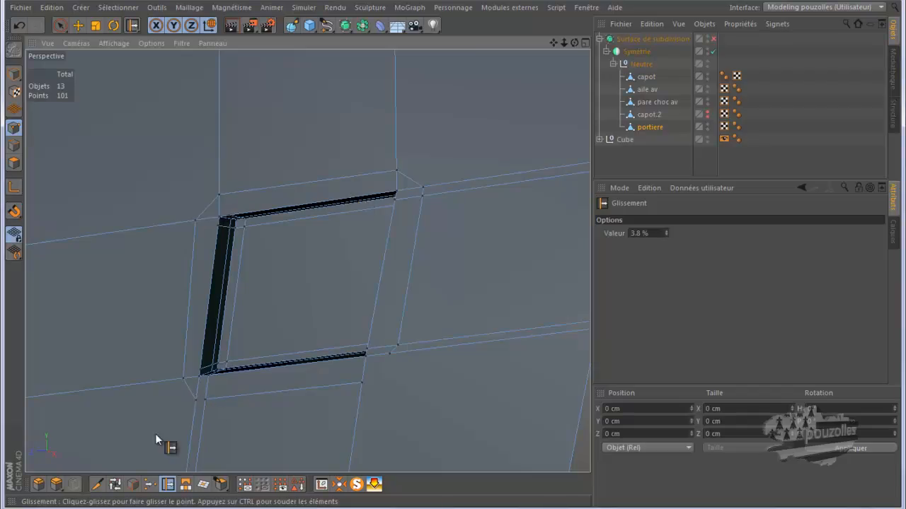
# Cut further Knife lines joining the recess's lower and upper-left corners to the surrounding edges.
pyautogui.press('k')
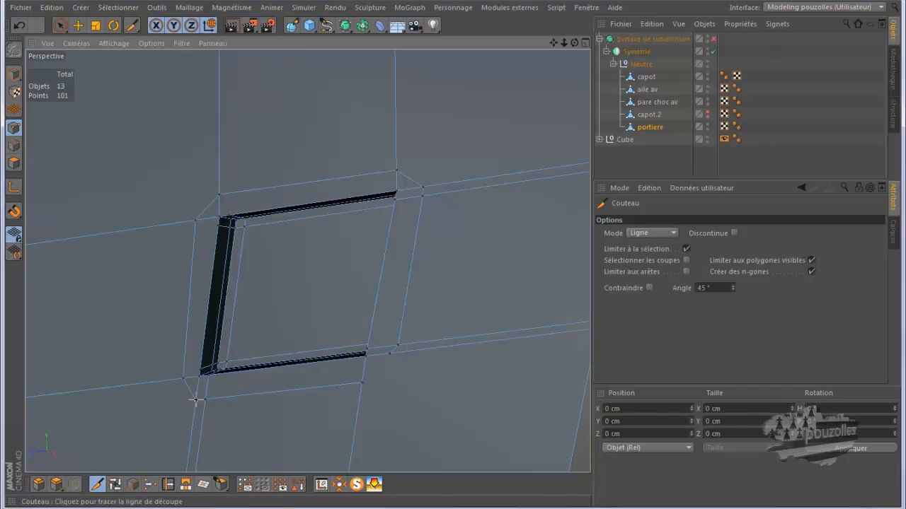
pyautogui.click(205, 400)
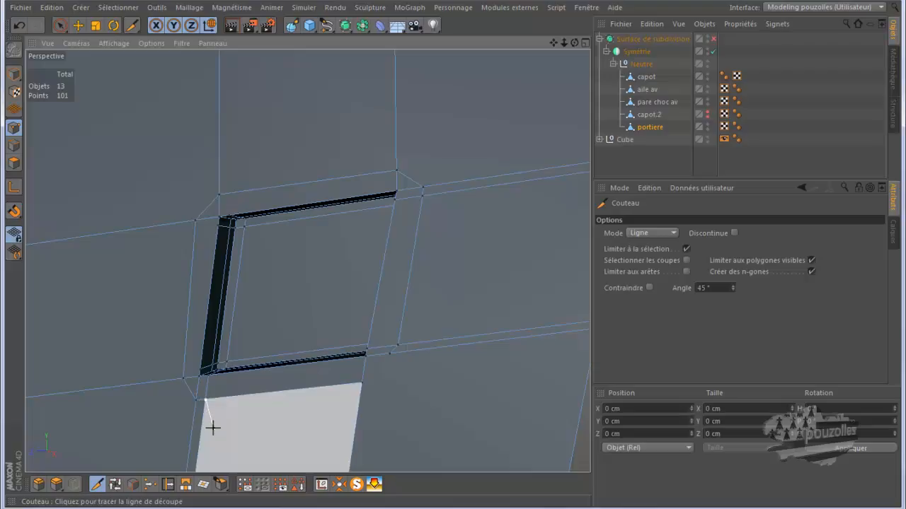
pyautogui.press('9')
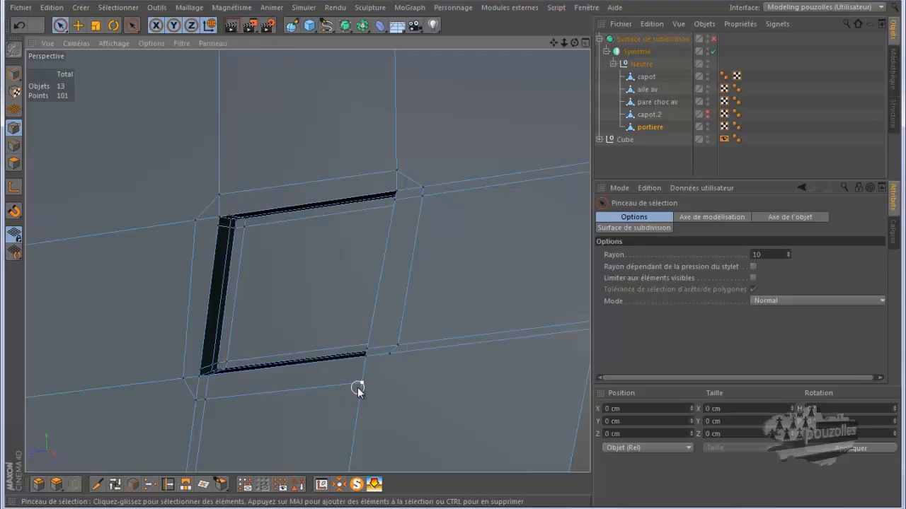
pyautogui.press('k')
pyautogui.moveTo(362, 383); pyautogui.dragTo(389, 353)
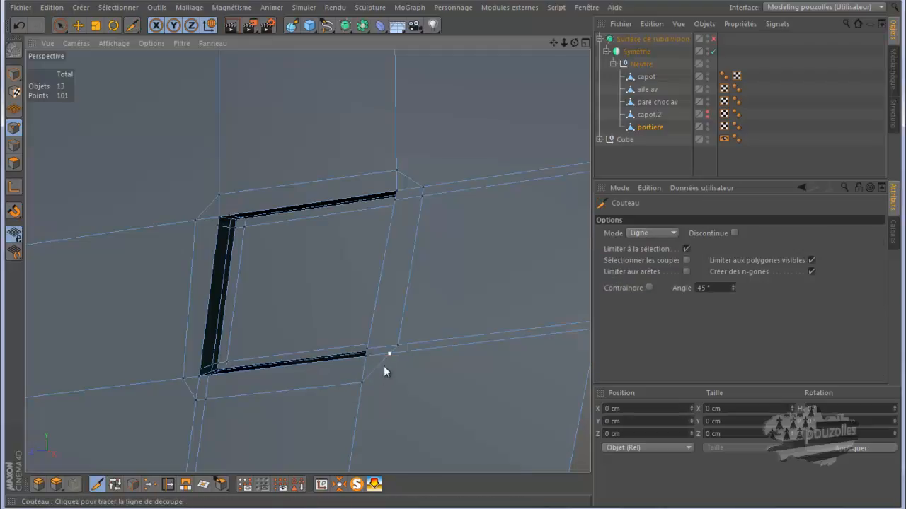
pyautogui.press('space')
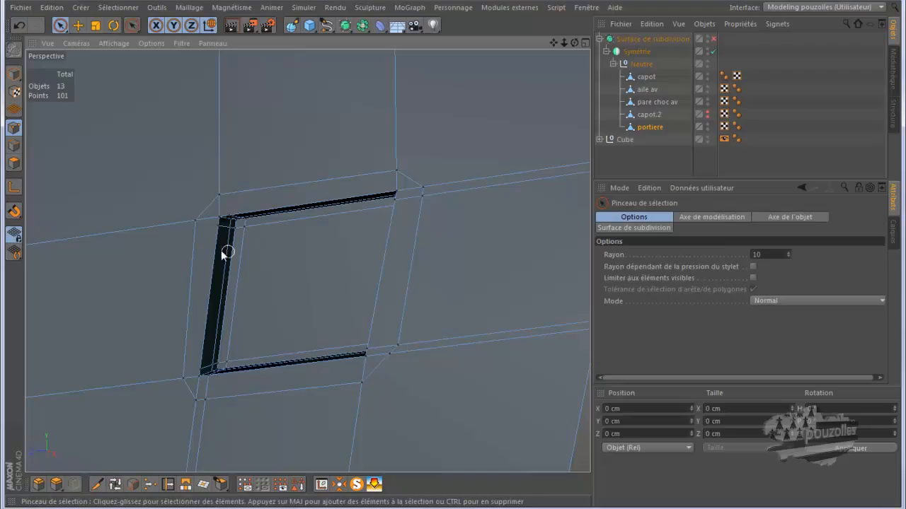
pyautogui.scroll(4, 220, 234)
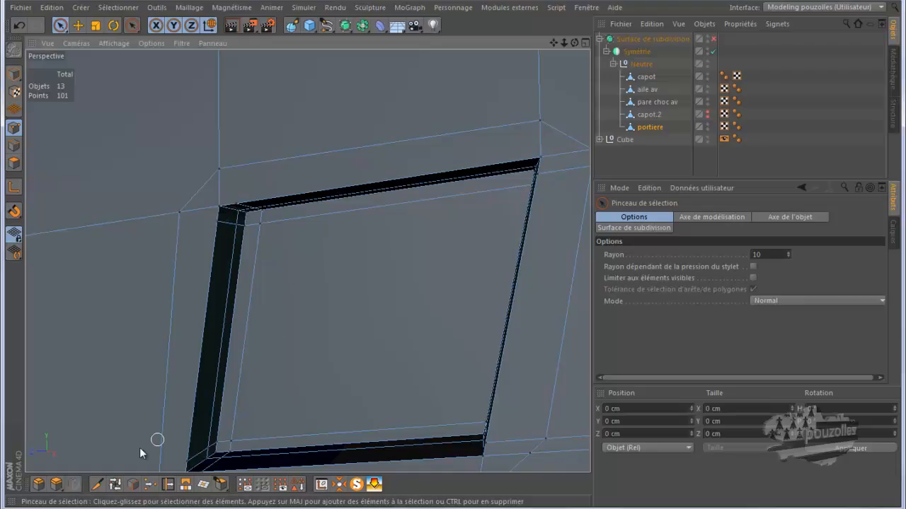
pyautogui.click(97, 484)
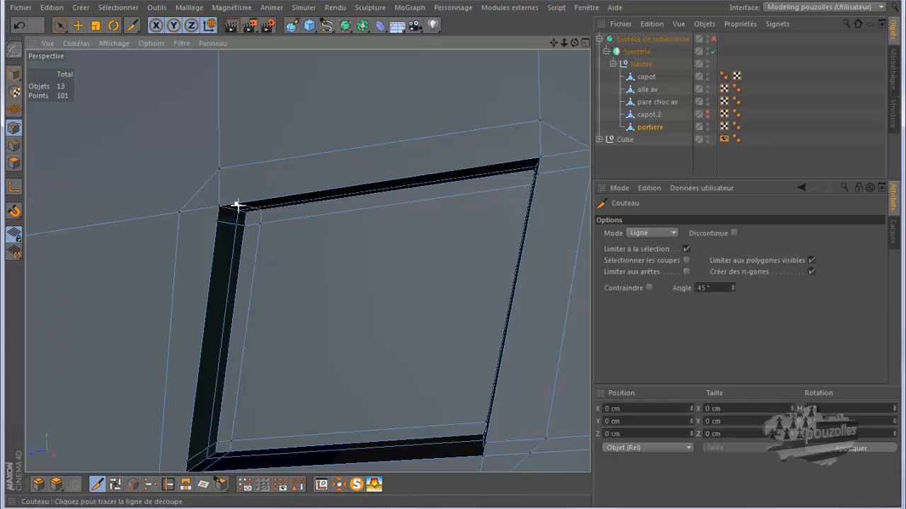
pyautogui.moveTo(238, 204); pyautogui.dragTo(210, 202)
pyautogui.press('space')
pyautogui.press('space')
pyautogui.moveTo(217, 221); pyautogui.dragTo(181, 212)
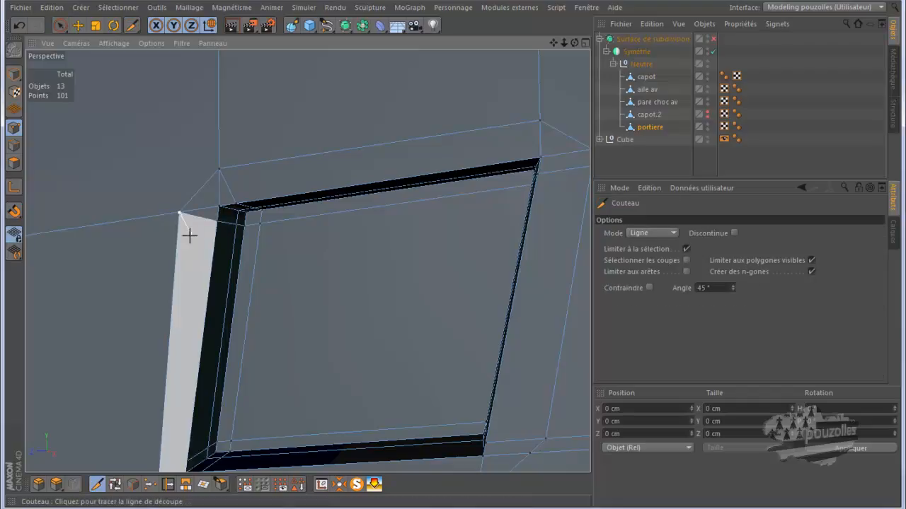
pyautogui.press('space')
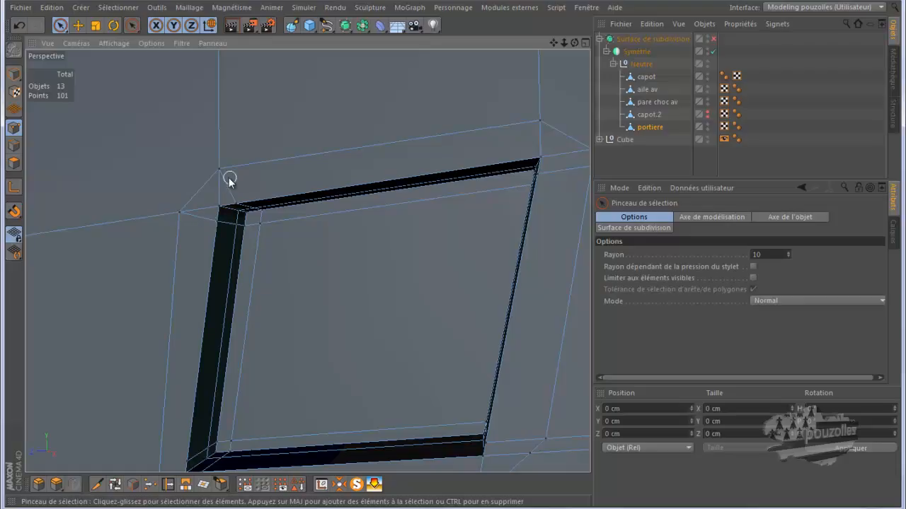
# Select the polygons at the recess's upper-left corner to check the new triangular faces.
pyautogui.click(9, 164)
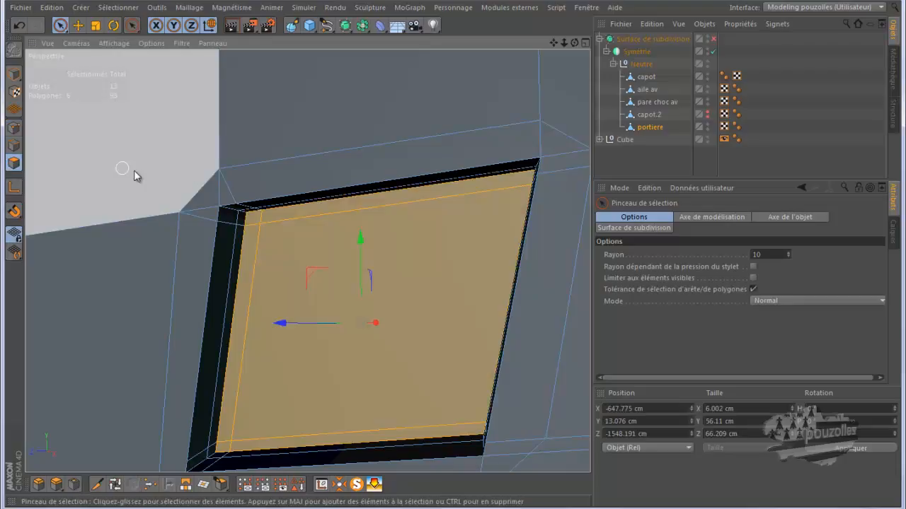
pyautogui.click(216, 188)
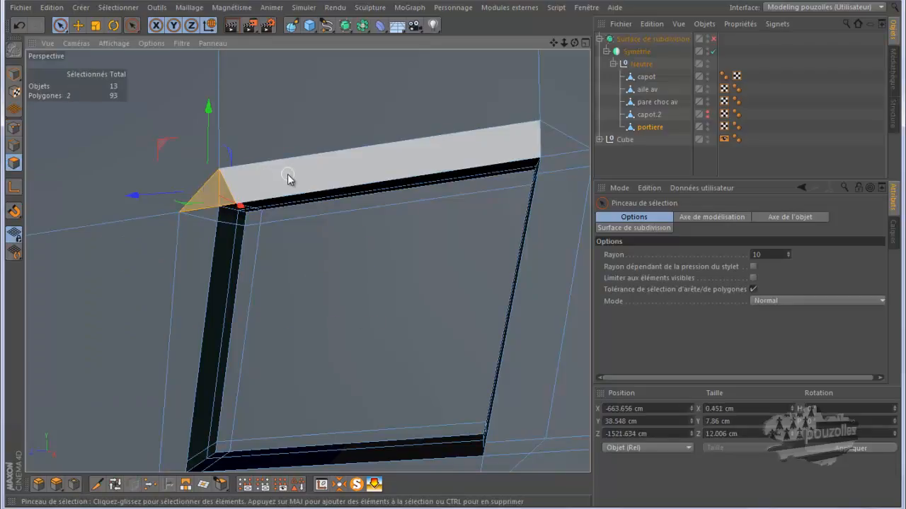
pyautogui.rightClick(288, 178)
pyautogui.press('Escape')
# Weld the two points above the recess's upper-right corner into one and slide the merged point slightly along its edge.
pyautogui.click(14, 128)
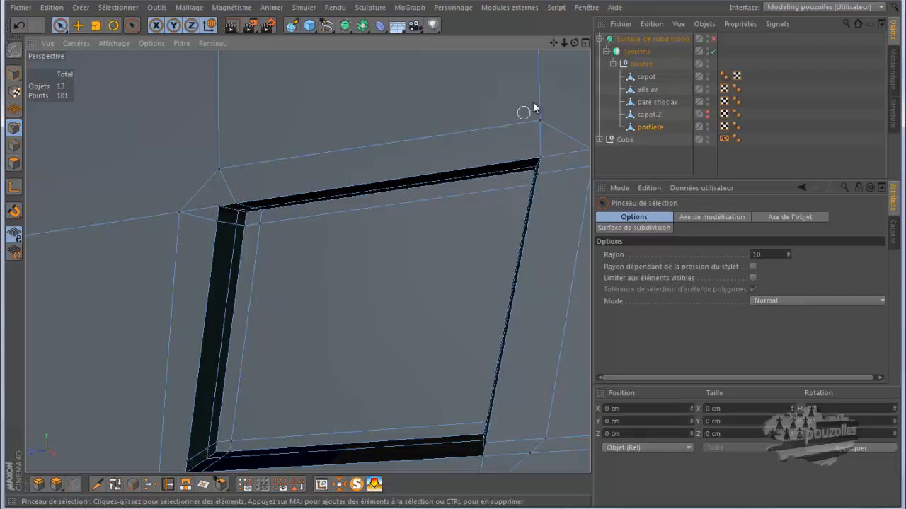
pyautogui.moveTo(553, 42); pyautogui.dragTo(447, 257)
pyautogui.moveTo(461, 131)
pyautogui.mouseDown()
pyautogui.moveTo(454, 135)
pyautogui.moveTo(501, 162)
pyautogui.mouseUp()
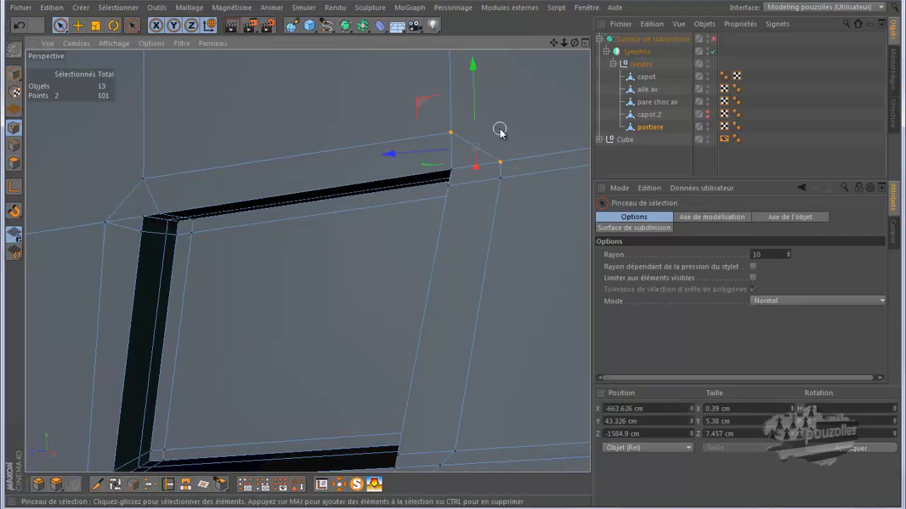
pyautogui.press('k')
pyautogui.press('space')
pyautogui.click(151, 484)
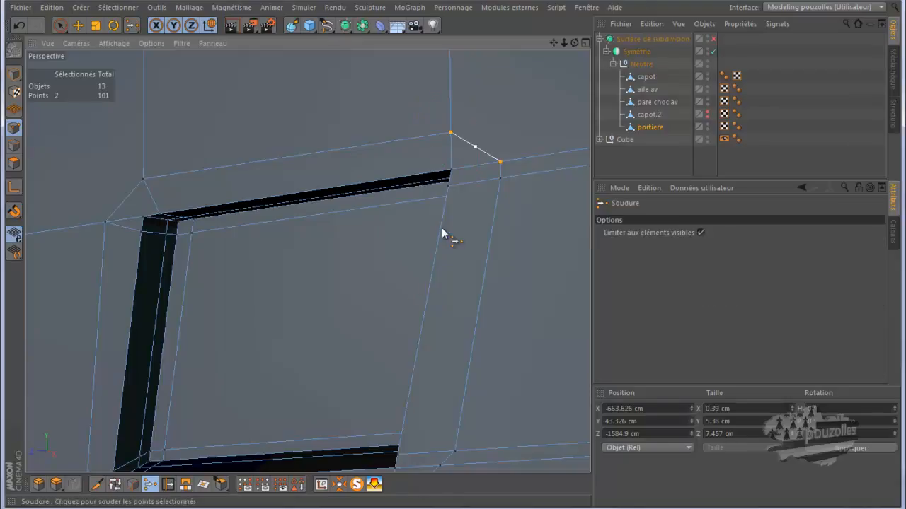
pyautogui.click(475, 144)
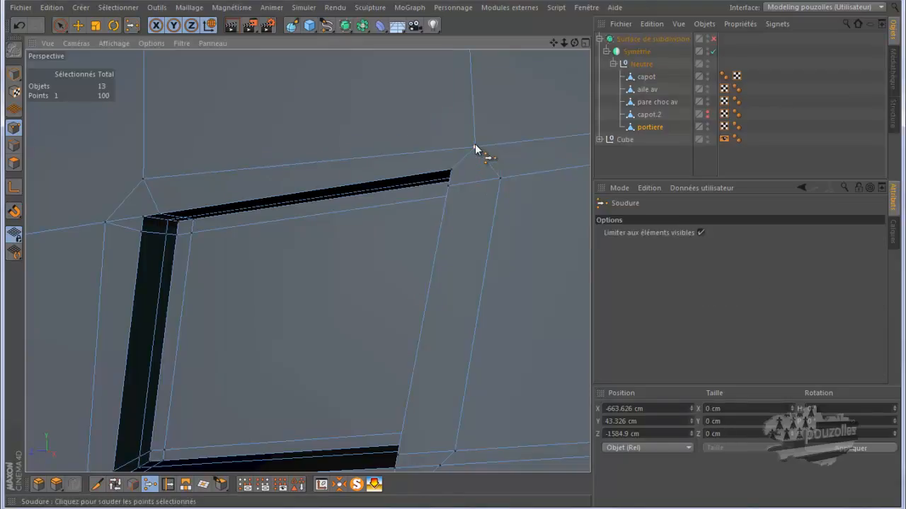
pyautogui.click(167, 484)
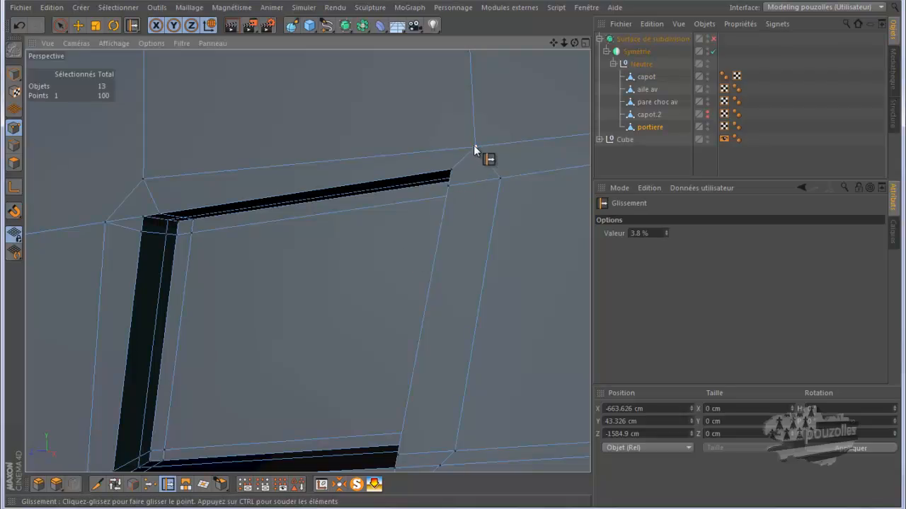
pyautogui.moveTo(474, 138); pyautogui.dragTo(474, 136)
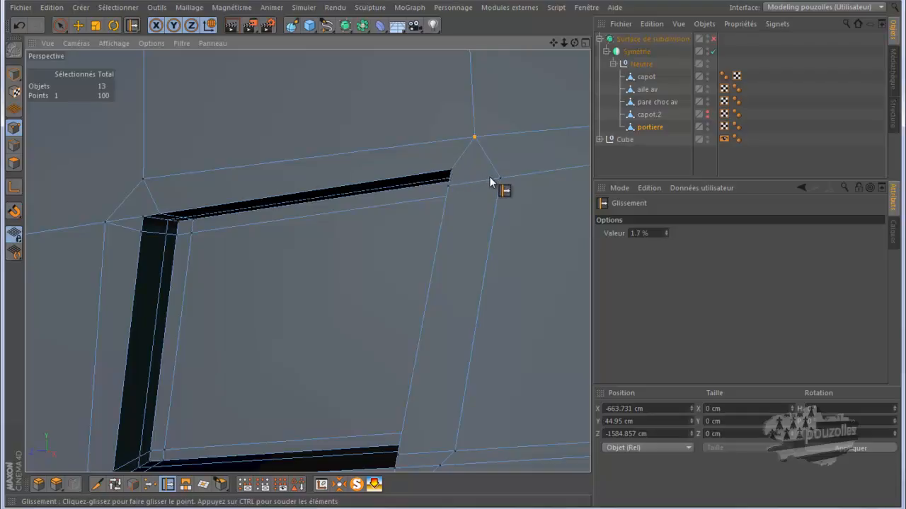
# Weld the three points below the recess's lower-right corner into a single point.
pyautogui.scroll(-5, 474, 142)
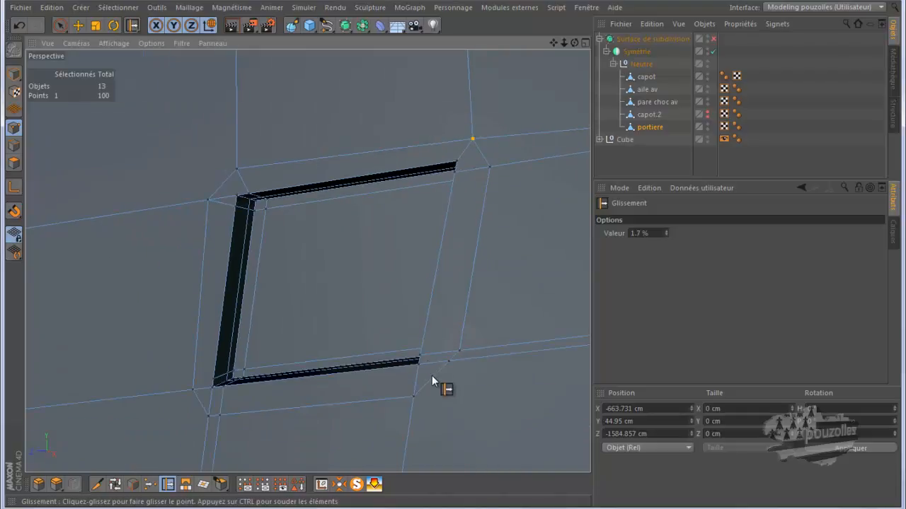
pyautogui.scroll(5, 432, 380)
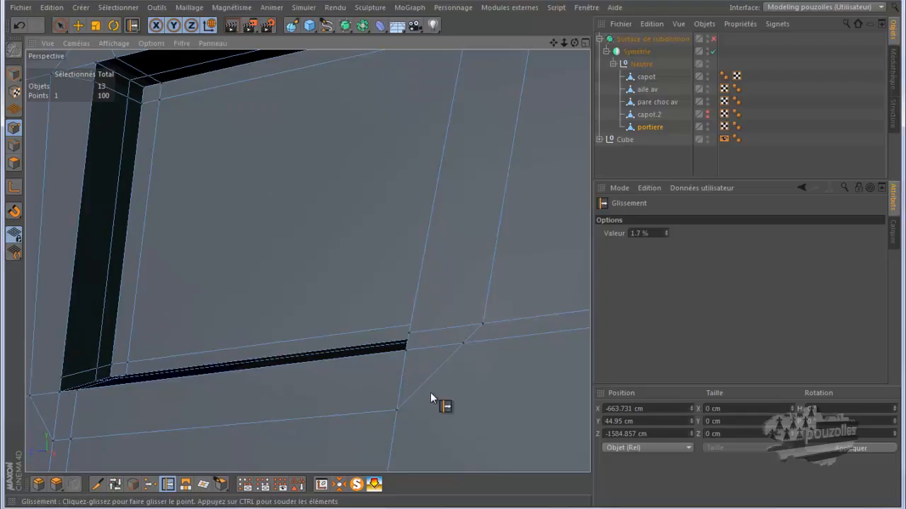
pyautogui.click(60, 25)
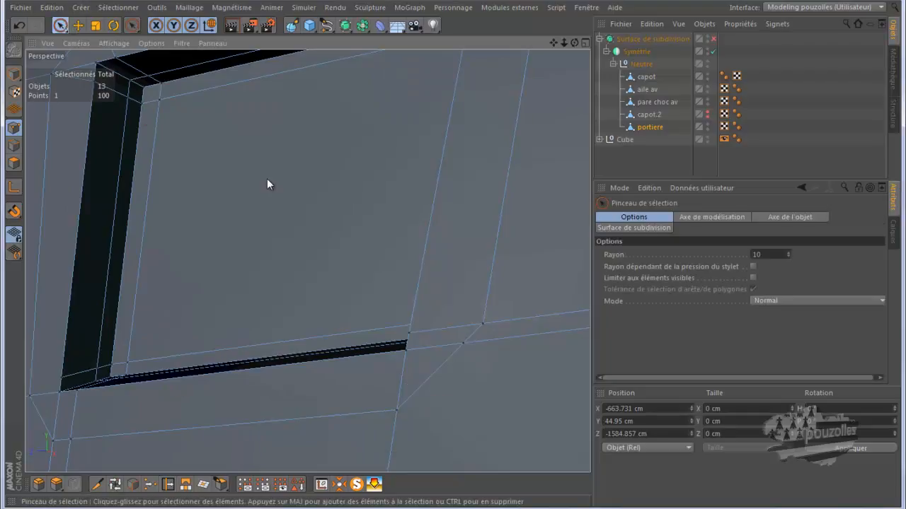
pyautogui.keyDown('shift'); pyautogui.click(399, 416); pyautogui.keyUp('shift')
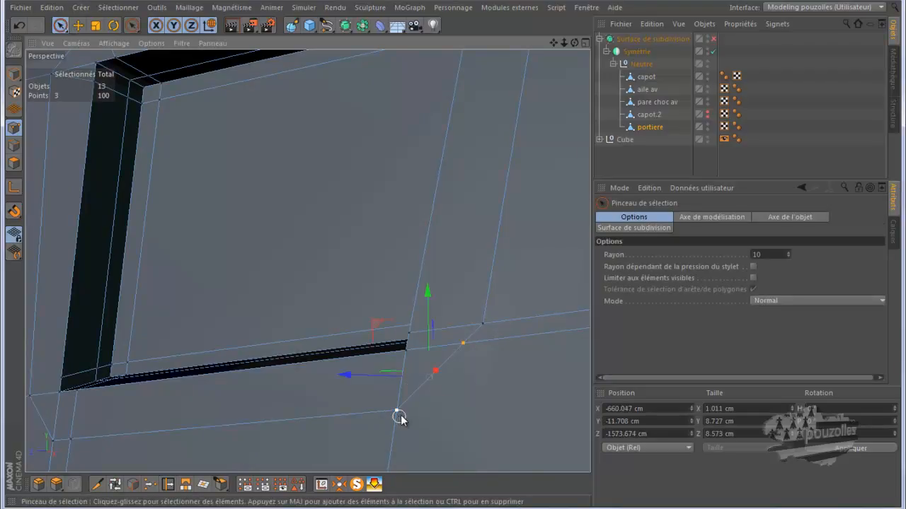
pyautogui.click(150, 484)
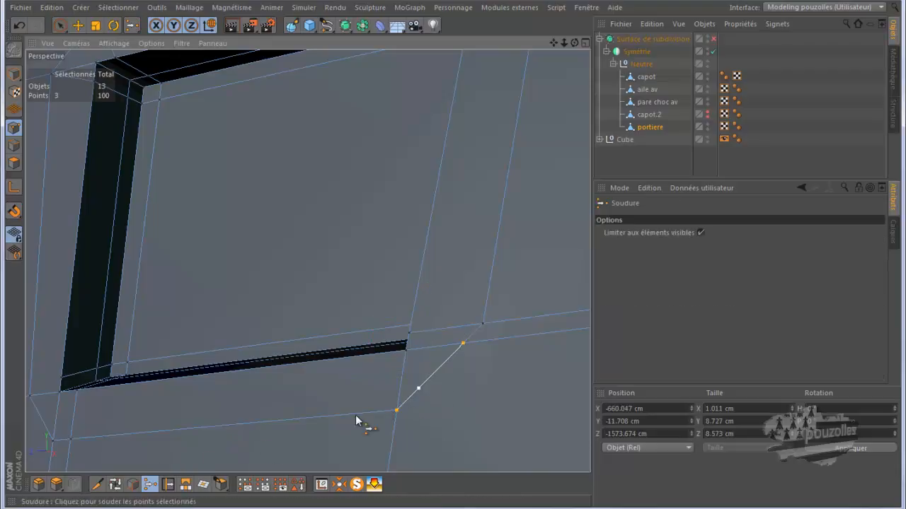
pyautogui.click(434, 381)
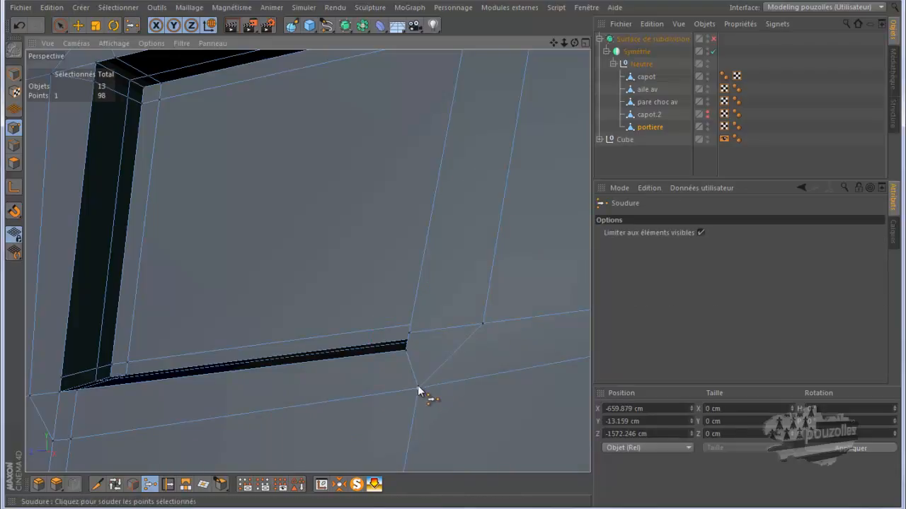
# Slide the merged point and the point beside the recess's lower-left corner slightly along their edges.
pyautogui.click(168, 484)
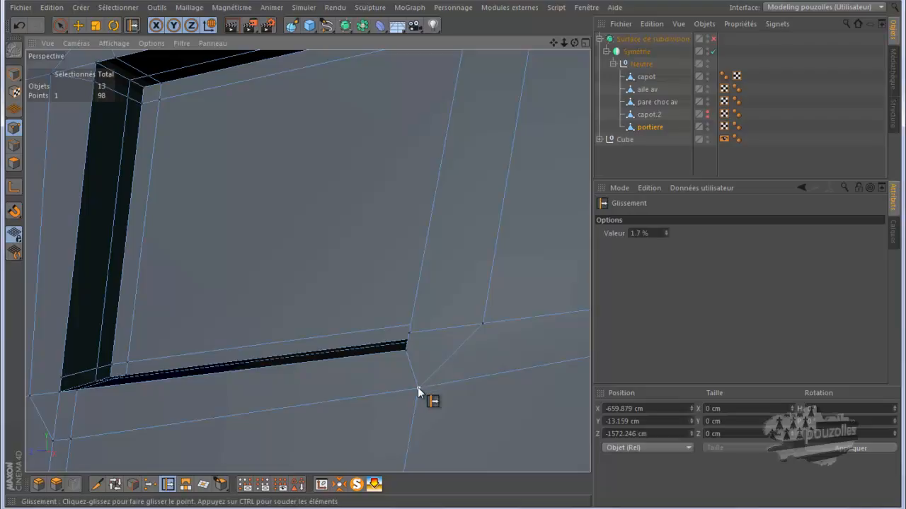
pyautogui.moveTo(452, 385); pyautogui.dragTo(452, 385)
pyautogui.scroll(-4, 450, 369)
pyautogui.scroll(5, 181, 413)
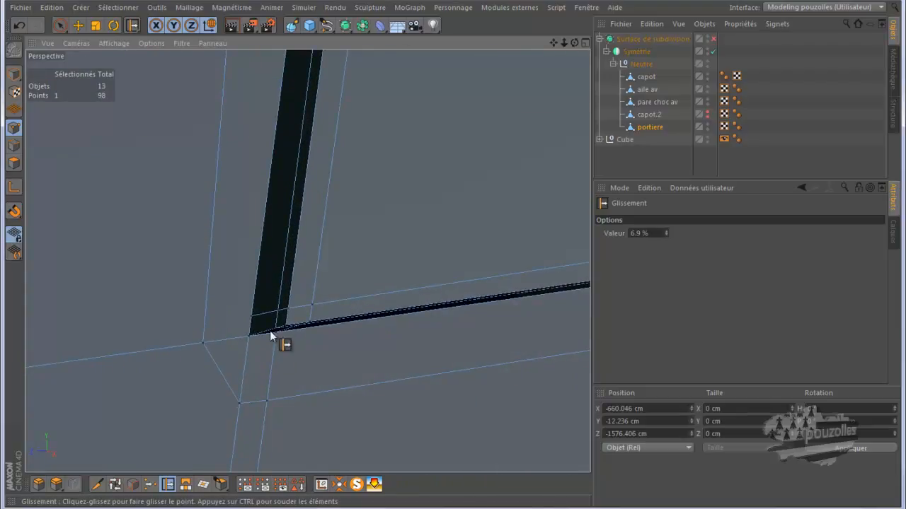
pyautogui.scroll(-3, 272, 318)
pyautogui.moveTo(256, 319); pyautogui.dragTo(241, 322)
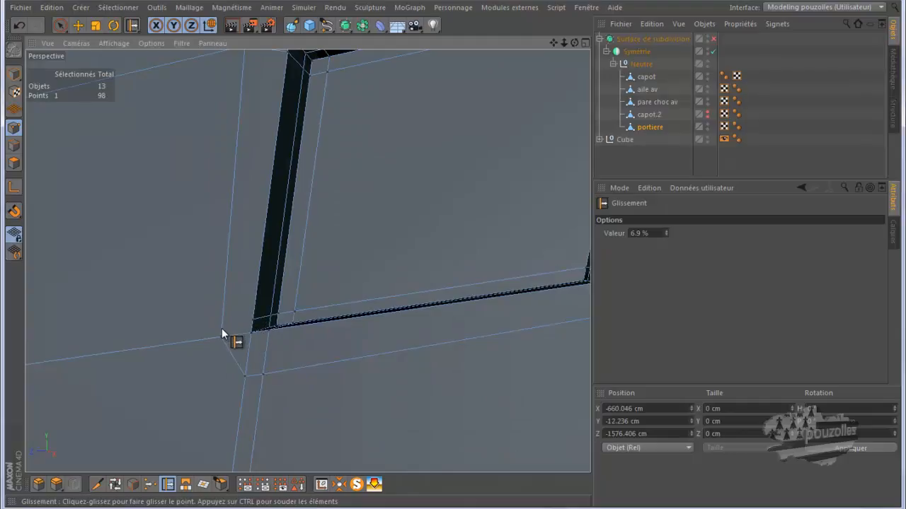
pyautogui.click(97, 483)
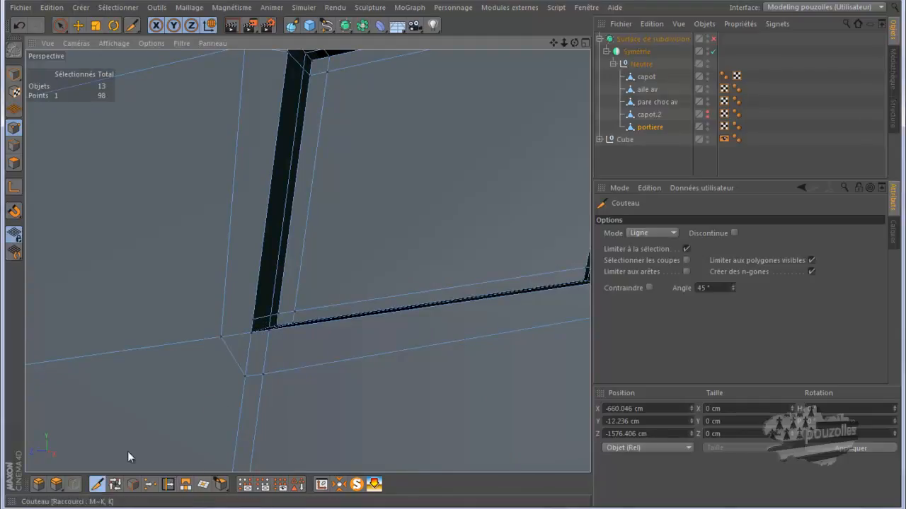
pyautogui.click(250, 320)
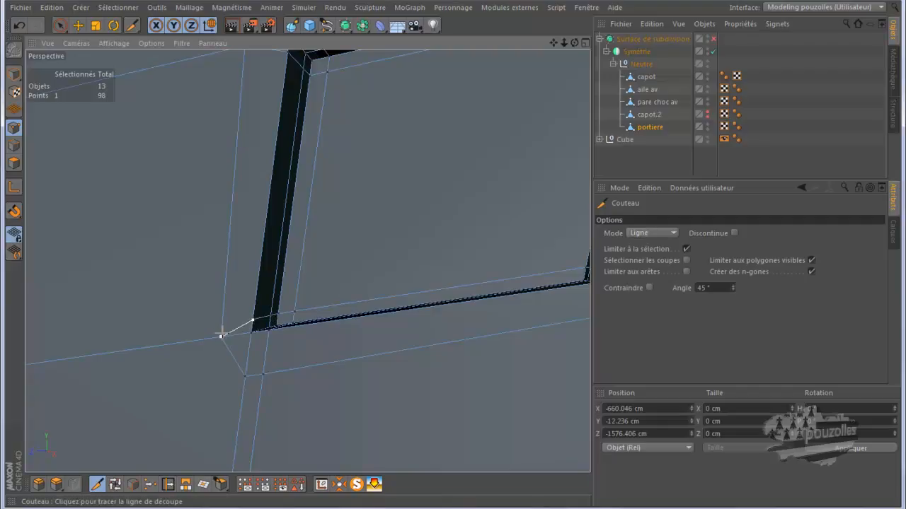
pyautogui.press('9')
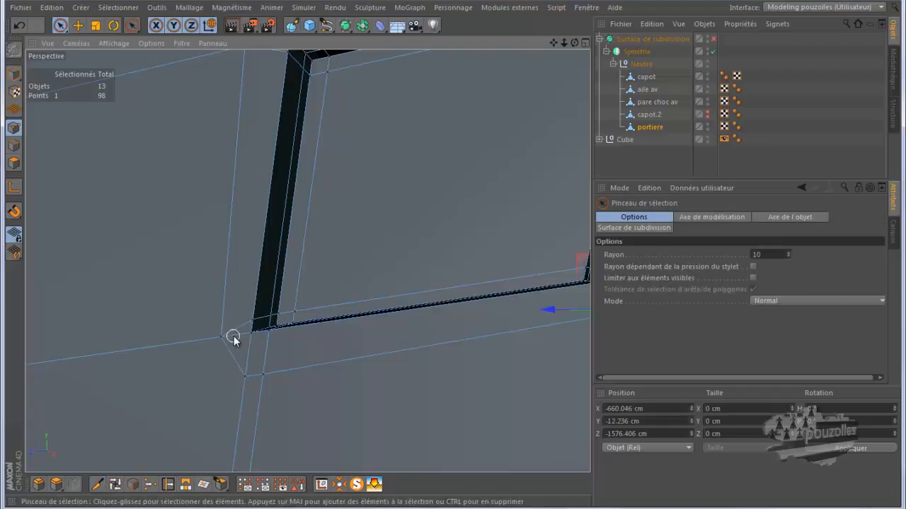
# Select the polygons around the recess's lower-left corner to inspect the faces there.
pyautogui.click(15, 163)
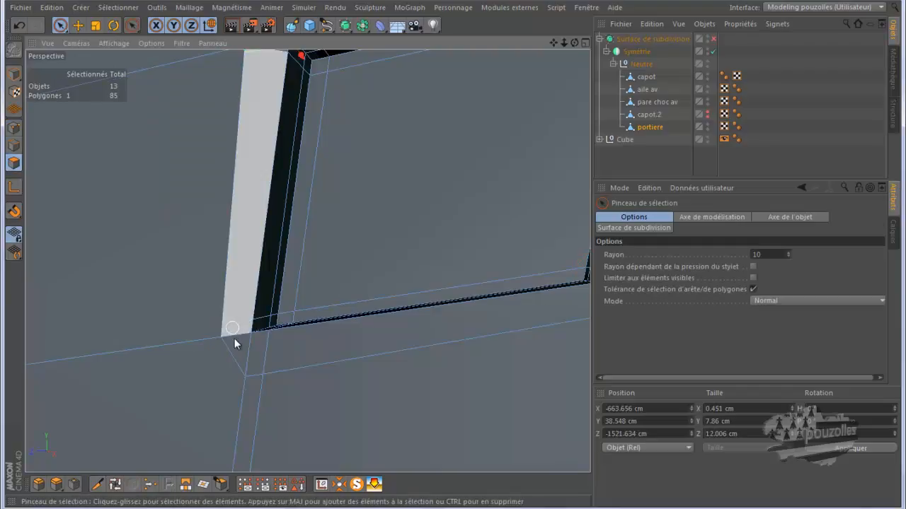
pyautogui.rightClick(156, 383)
pyautogui.click(156, 383)
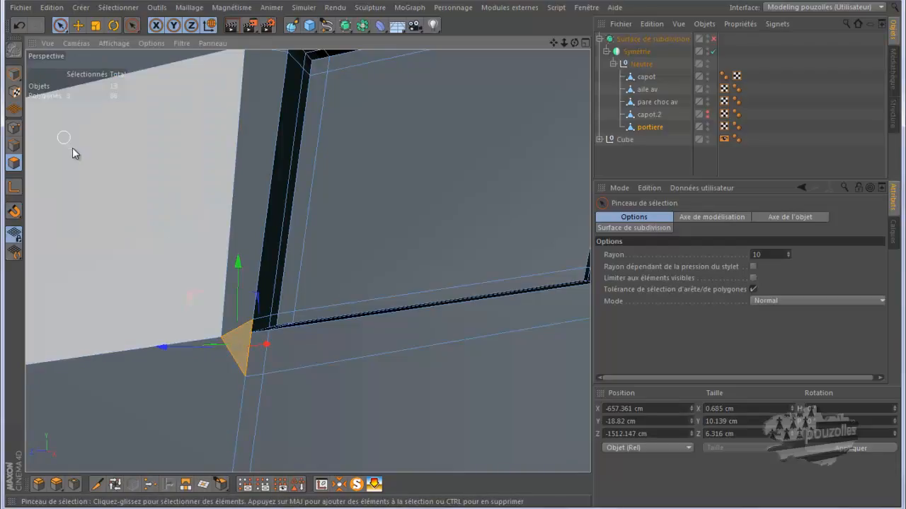
pyautogui.hotkey('ctrl', 'shift', 'a')
pyautogui.click(48, 151)
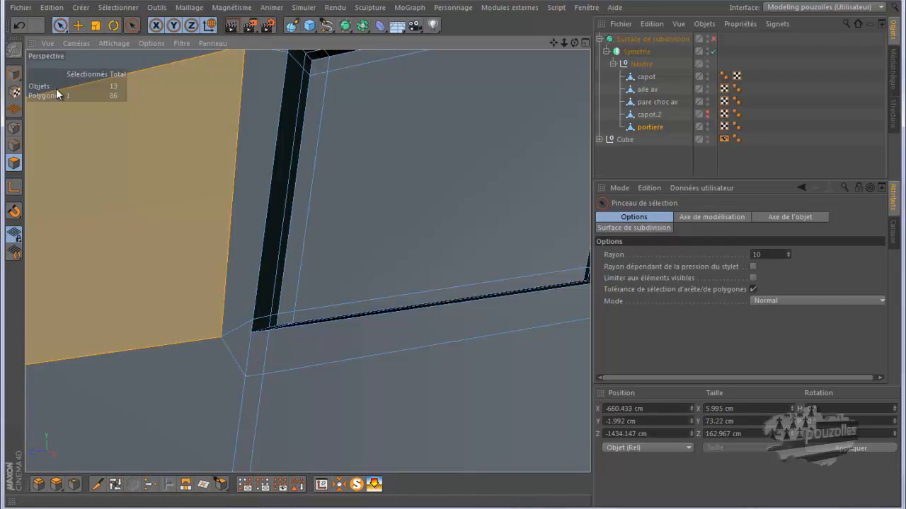
pyautogui.click(13, 127)
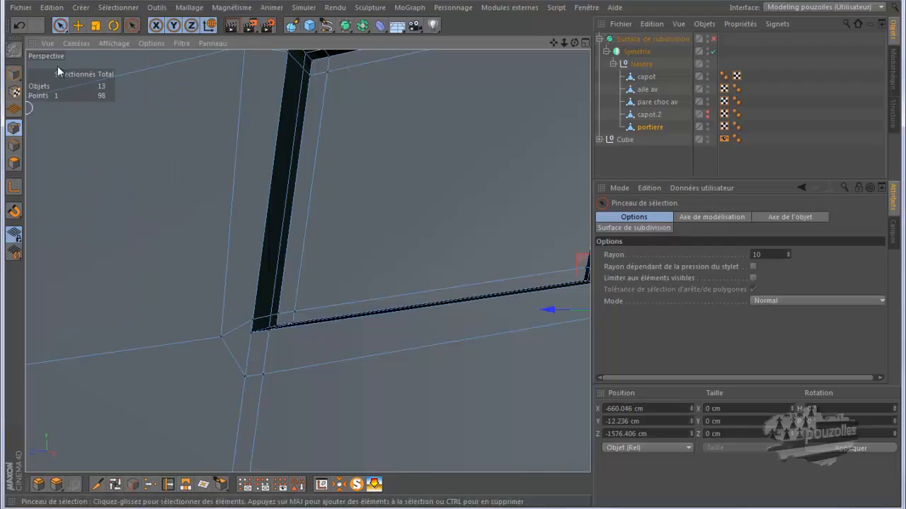
# Enable the subdivision surface and render the viewport to check how the recess smooths.
pyautogui.click(78, 25)
pyautogui.scroll(-5, 182, 299)
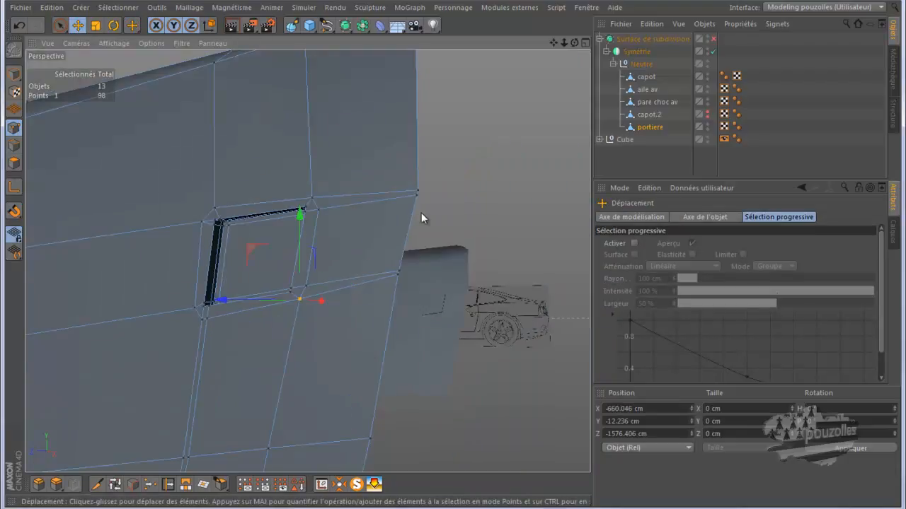
pyautogui.click(712, 39)
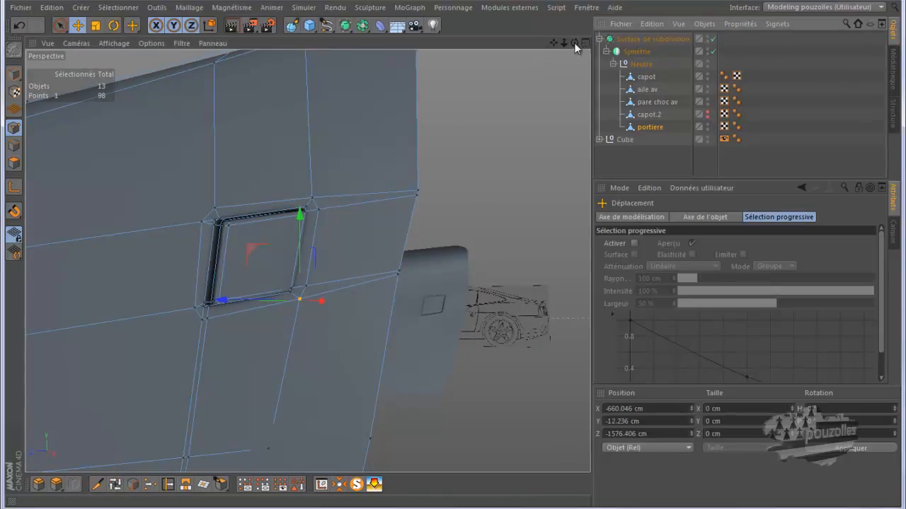
pyautogui.moveTo(454, 255)
pyautogui.keyDown('alt'); pyautogui.mouseDown()
pyautogui.moveTo(461, 255)
pyautogui.moveTo(432, 256)
pyautogui.moveTo(460, 252)
pyautogui.moveTo(453, 255)
pyautogui.mouseUp(); pyautogui.keyUp('alt')
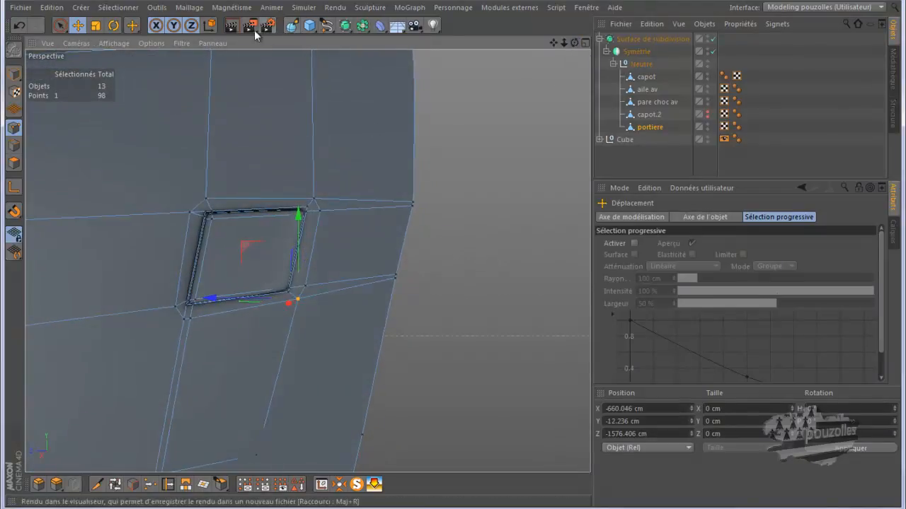
pyautogui.click(230, 26)
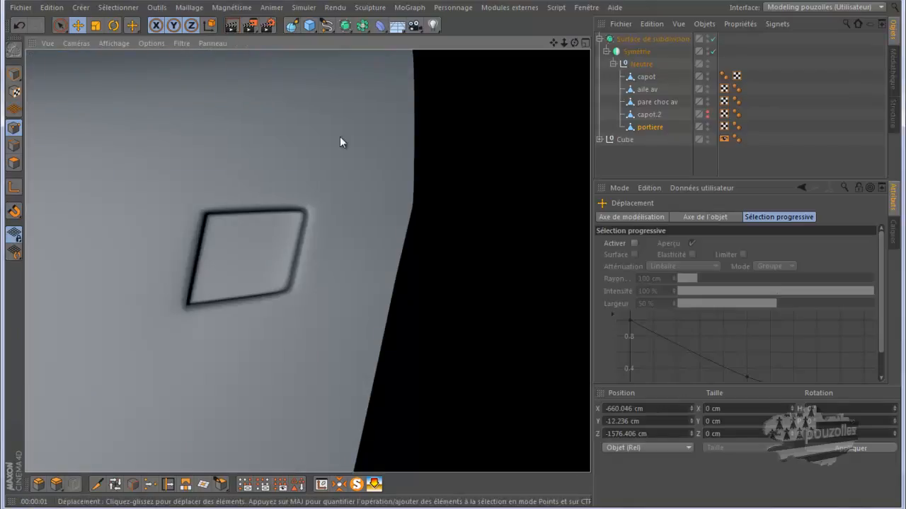
pyautogui.click(648, 127)
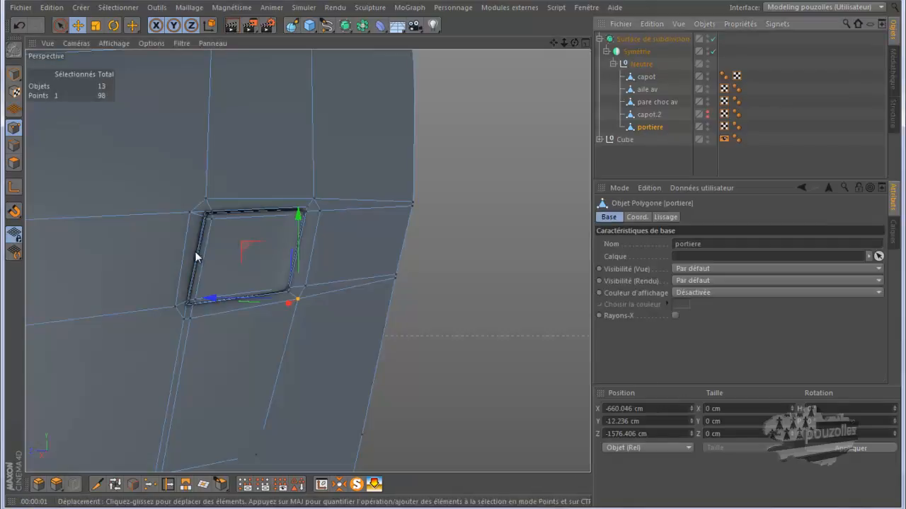
pyautogui.scroll(5, 185, 253)
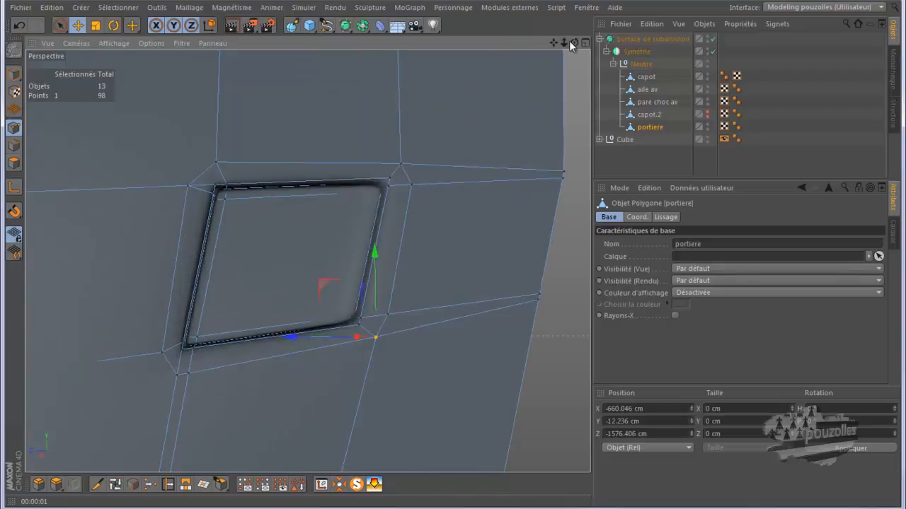
pyautogui.moveTo(576, 42); pyautogui.dragTo(453, 259)
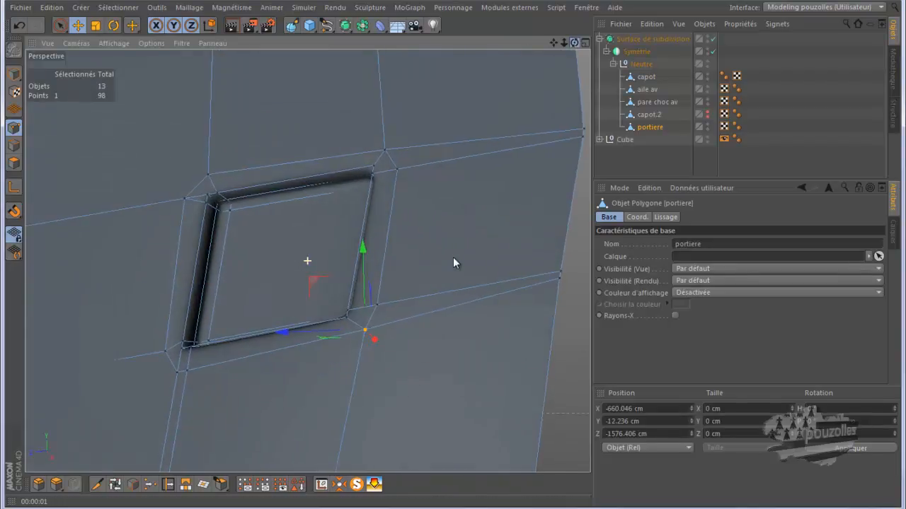
pyautogui.scroll(-1, 258, 289)
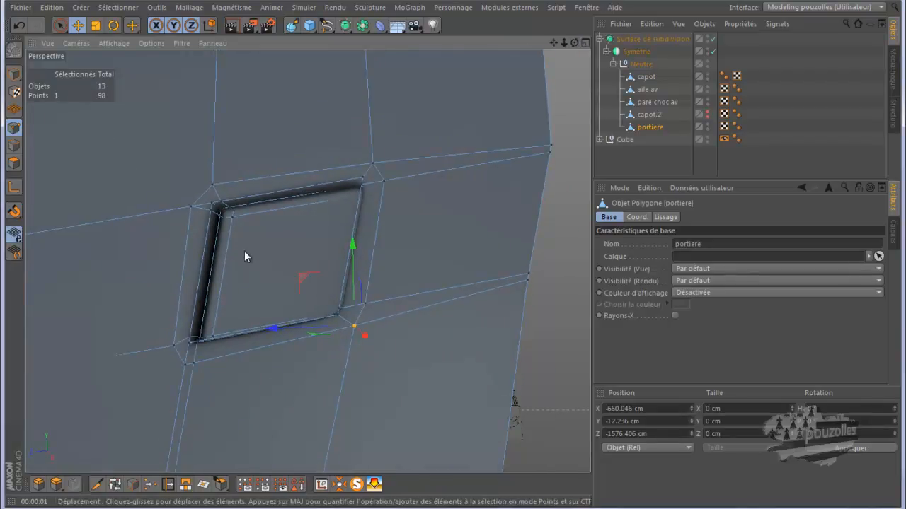
# Slide the points at the recess's lower-left corner along their edges to tighten the smoothed corner.
pyautogui.click(168, 483)
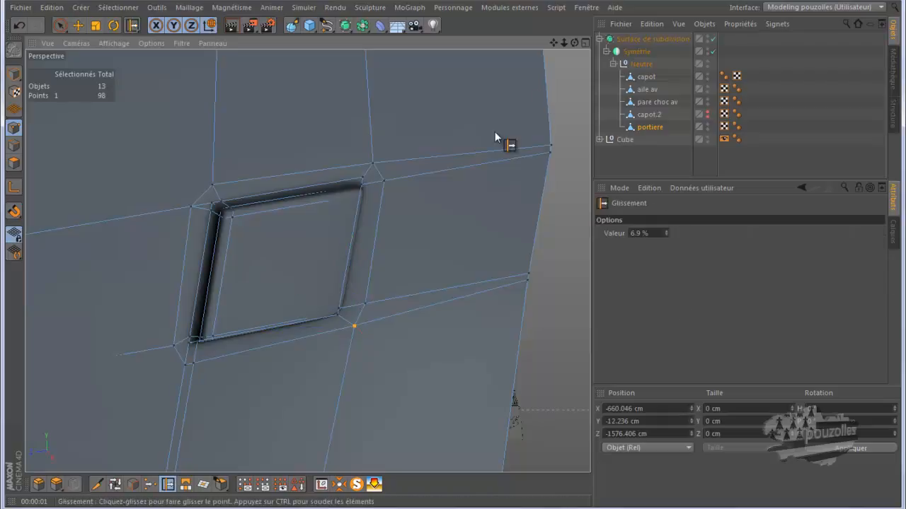
pyautogui.moveTo(574, 42); pyautogui.dragTo(446, 255)
pyautogui.moveTo(190, 341)
pyautogui.mouseDown()
pyautogui.moveTo(192, 334)
pyautogui.moveTo(197, 348)
pyautogui.moveTo(207, 345)
pyautogui.mouseUp()
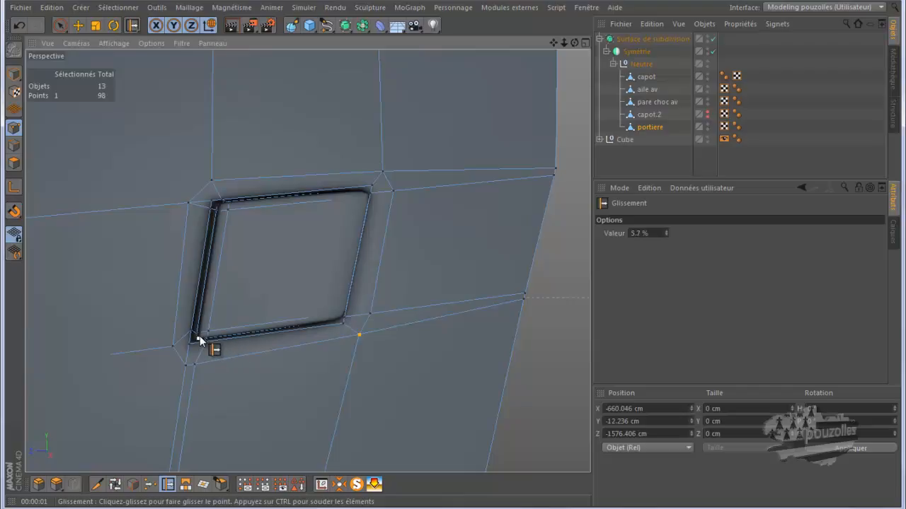
pyautogui.scroll(4, 196, 334)
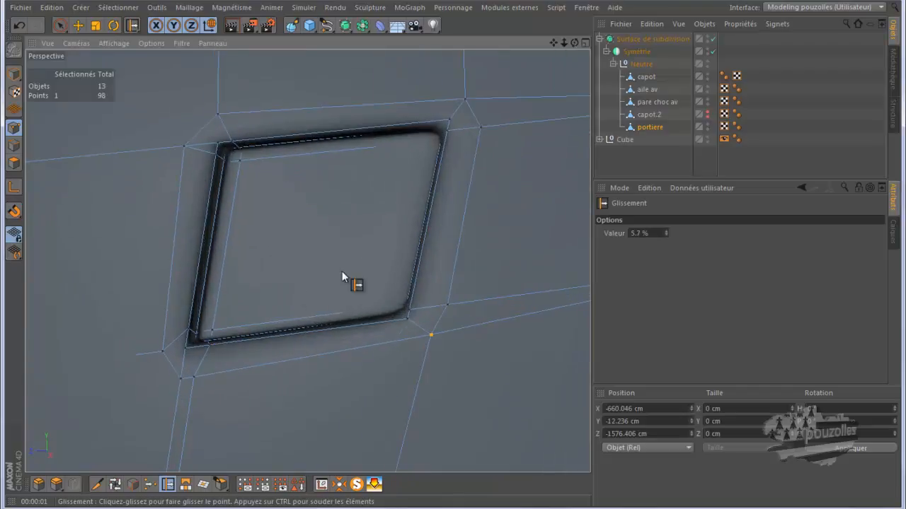
pyautogui.moveTo(196, 333); pyautogui.dragTo(190, 351)
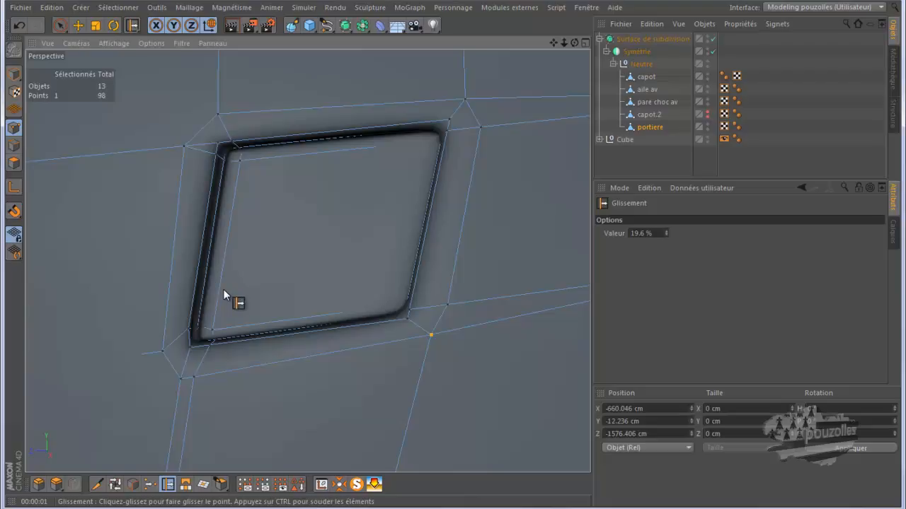
pyautogui.scroll(3, 221, 290)
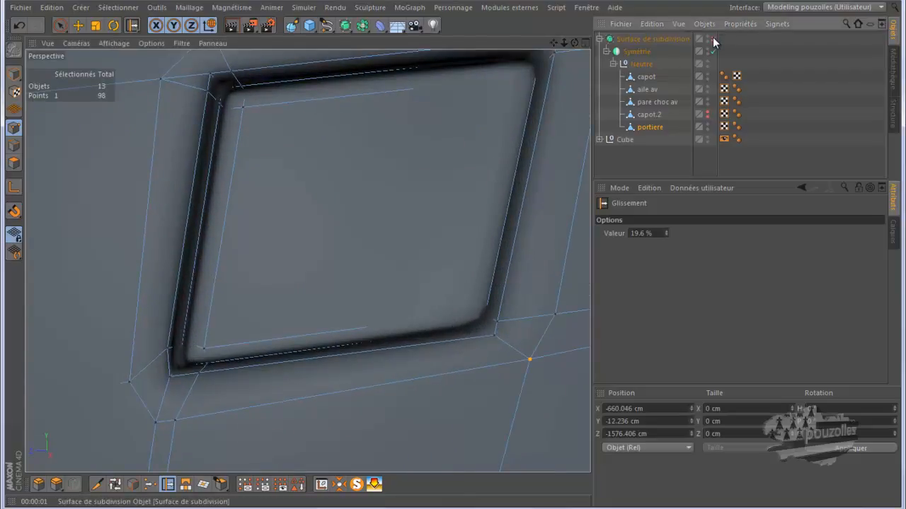
# Refine the inner points at the recess's lower-left corner with the Slide tool, toggling the subdivision surface to compare.
pyautogui.click(712, 38)
pyautogui.scroll(3, 241, 328)
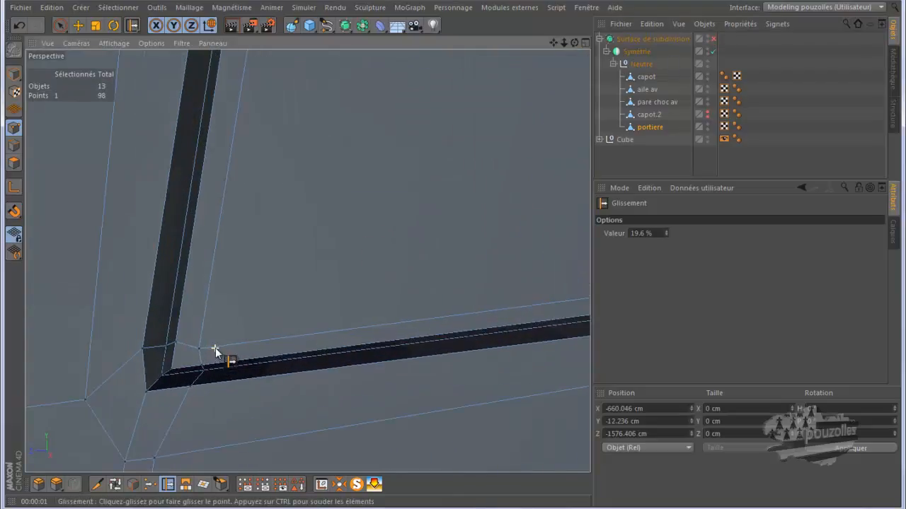
pyautogui.moveTo(164, 345); pyautogui.dragTo(208, 359)
pyautogui.moveTo(194, 389); pyautogui.dragTo(196, 388)
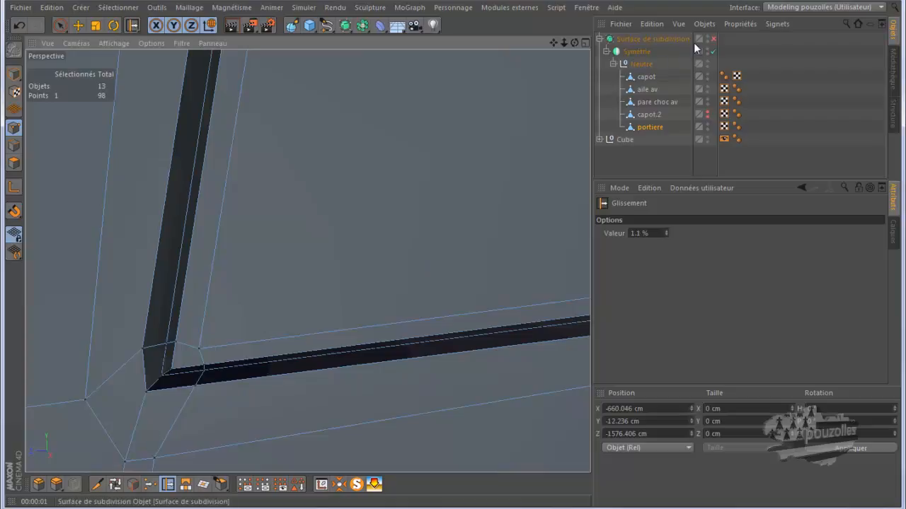
pyautogui.click(712, 38)
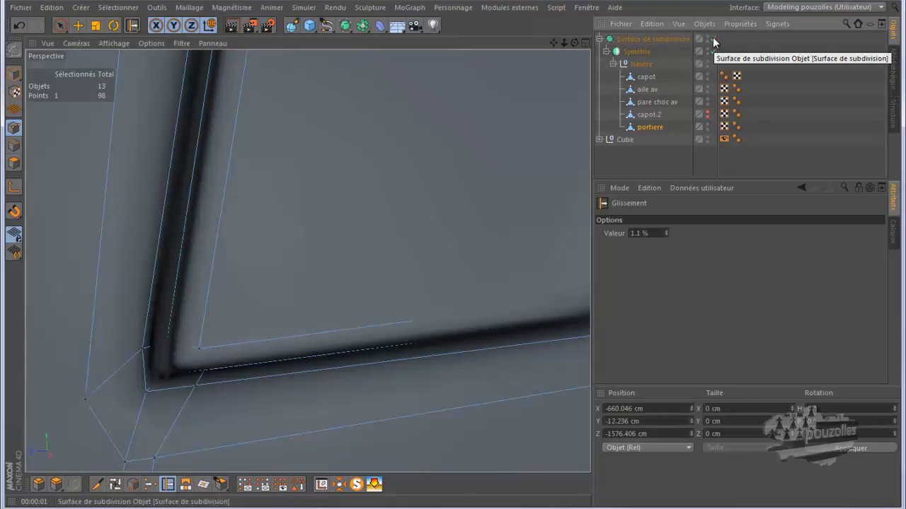
pyautogui.click(713, 39)
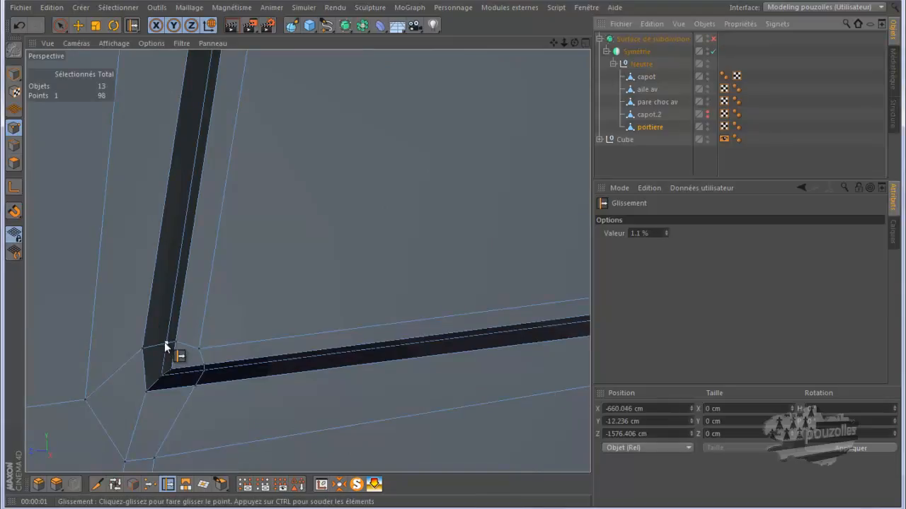
pyautogui.click(712, 39)
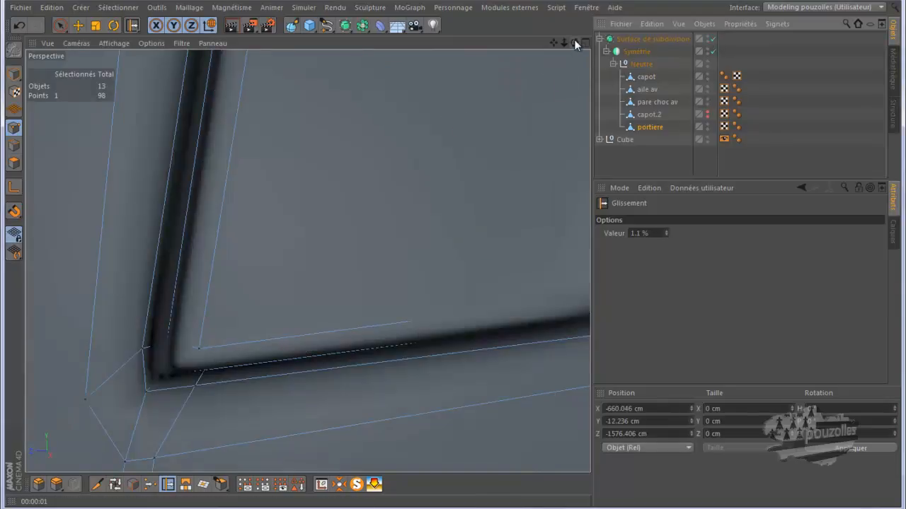
pyautogui.keyDown('alt'); pyautogui.moveTo(453, 256); pyautogui.dragTo(453, 255); pyautogui.keyUp('alt')
# With subdivision disabled, slide the points at the recess's upper-left corner along their edges to tighten it.
pyautogui.scroll(-5, 317, 276)
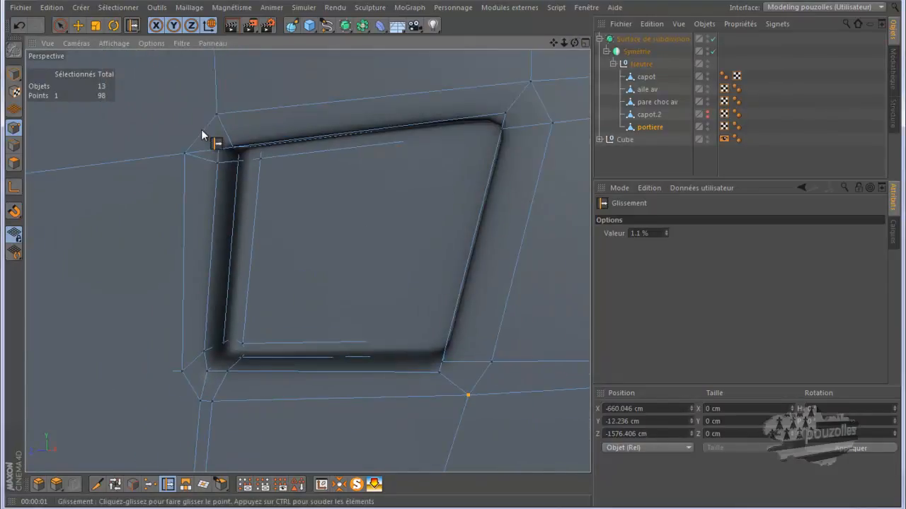
pyautogui.scroll(4, 201, 130)
pyautogui.scroll(1, 219, 129)
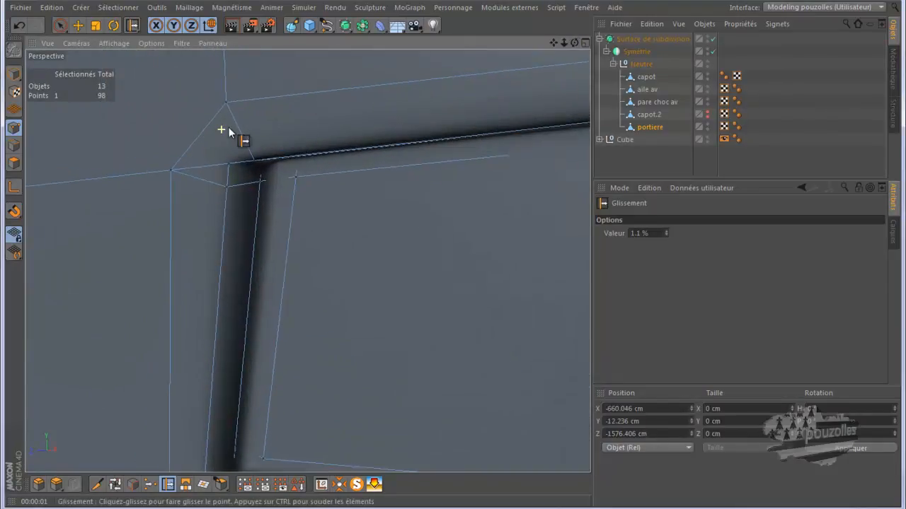
pyautogui.click(712, 38)
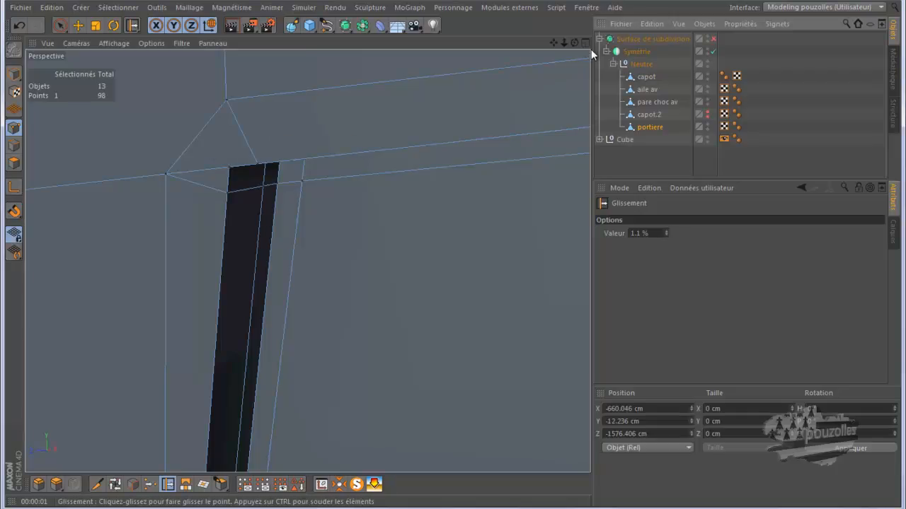
pyautogui.moveTo(574, 42); pyautogui.dragTo(457, 249)
pyautogui.moveTo(308, 160)
pyautogui.mouseDown()
pyautogui.moveTo(322, 160)
pyautogui.moveTo(316, 150)
pyautogui.mouseUp()
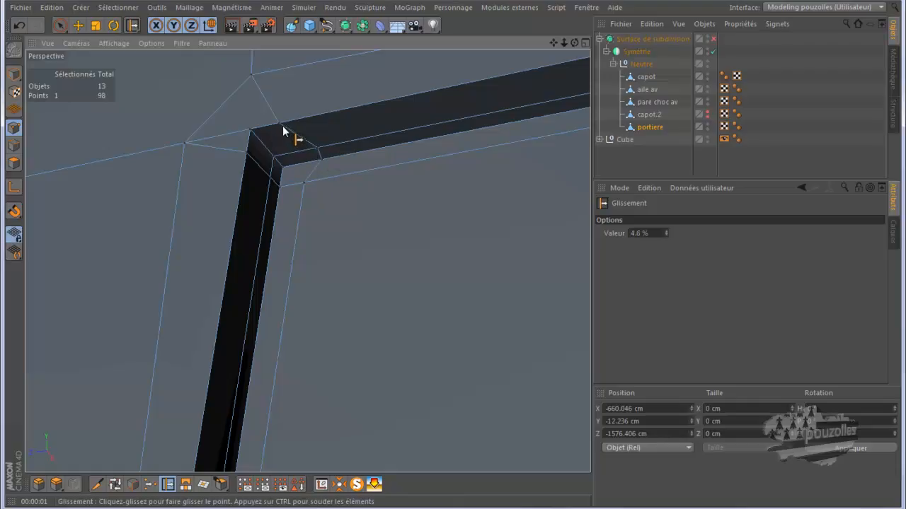
pyautogui.moveTo(280, 123); pyautogui.dragTo(298, 126)
pyautogui.moveTo(301, 122); pyautogui.dragTo(301, 122)
pyautogui.moveTo(276, 178); pyautogui.dragTo(246, 168)
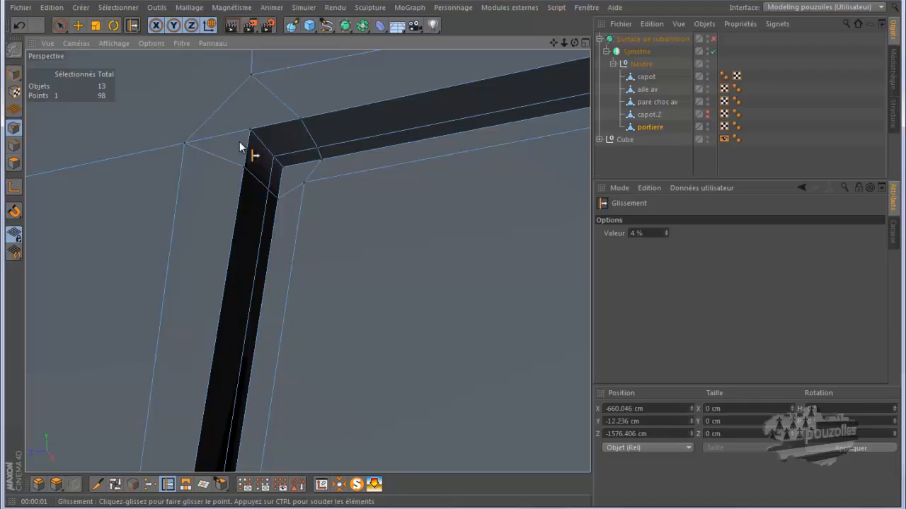
# Finish sliding the point at the recess's upper-left corner, then select the points around that corner with the selection brush.
pyautogui.moveTo(260, 151)
pyautogui.keyDown('alt'); pyautogui.mouseDown(button='right')
pyautogui.moveTo(252, 221)
pyautogui.moveTo(208, 298)
pyautogui.mouseUp(button='right'); pyautogui.keyUp('alt')
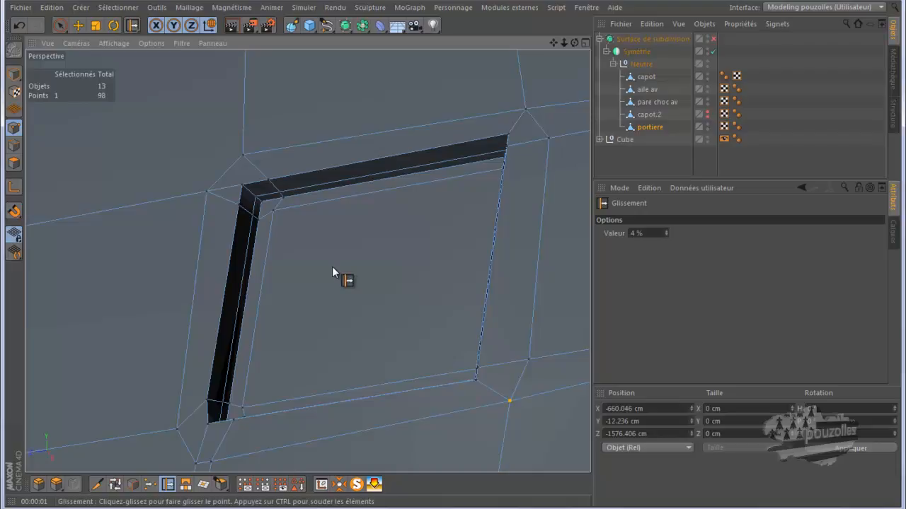
pyautogui.scroll(-4, 331, 266)
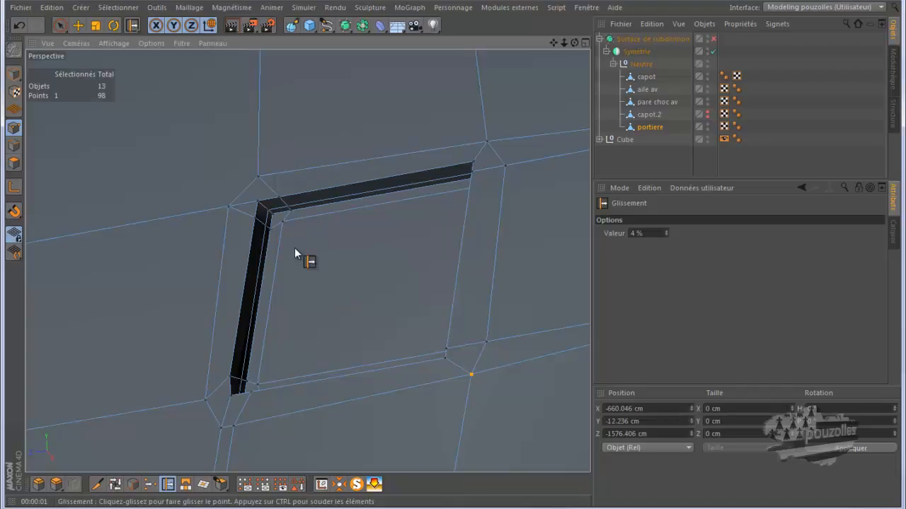
pyautogui.click(60, 27)
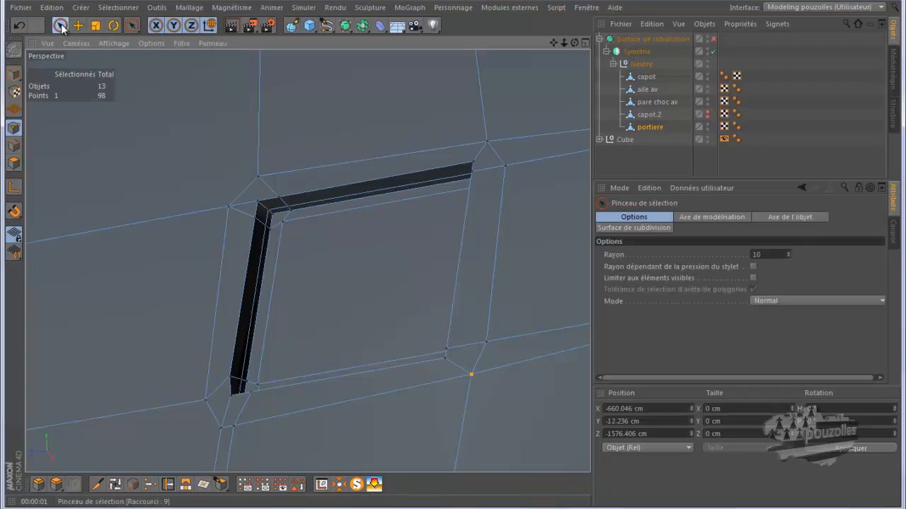
pyautogui.click(298, 232)
pyautogui.moveTo(298, 231)
pyautogui.mouseDown()
pyautogui.moveTo(293, 212)
pyautogui.moveTo(269, 208)
pyautogui.moveTo(265, 218)
pyautogui.moveTo(290, 222)
pyautogui.mouseUp()
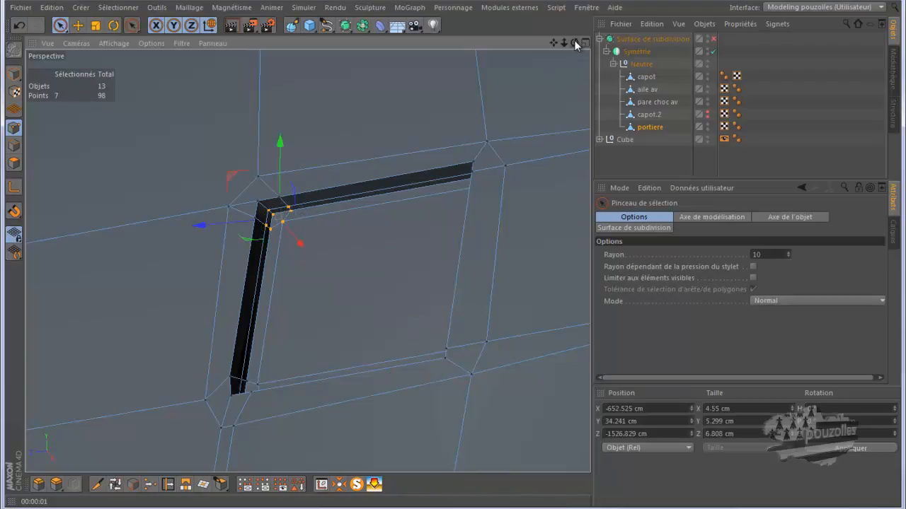
pyautogui.moveTo(455, 256); pyautogui.dragTo(453, 256)
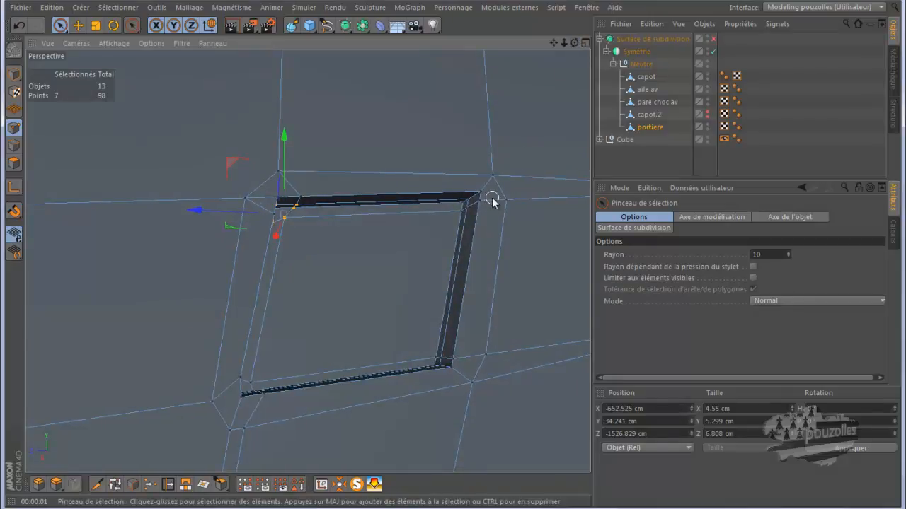
# Select the points at the recess's upper-right corner and slide them and the right-side points along their edges to tighten the corner.
pyautogui.moveTo(464, 210)
pyautogui.mouseDown()
pyautogui.moveTo(505, 203)
pyautogui.moveTo(479, 207)
pyautogui.mouseUp()
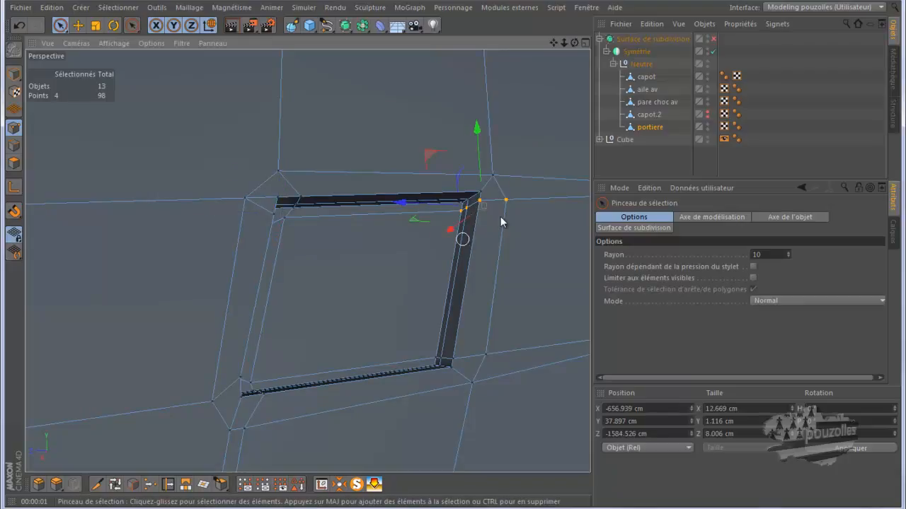
pyautogui.scroll(5, 527, 216)
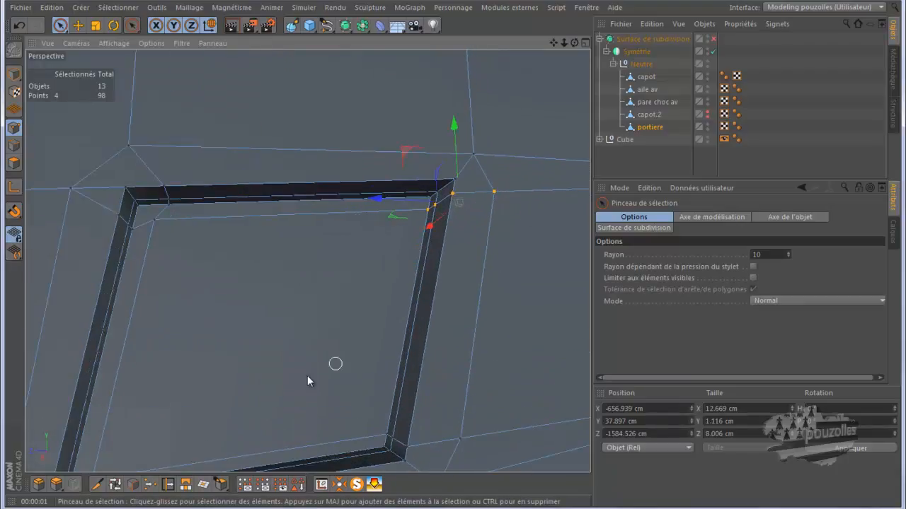
pyautogui.click(168, 484)
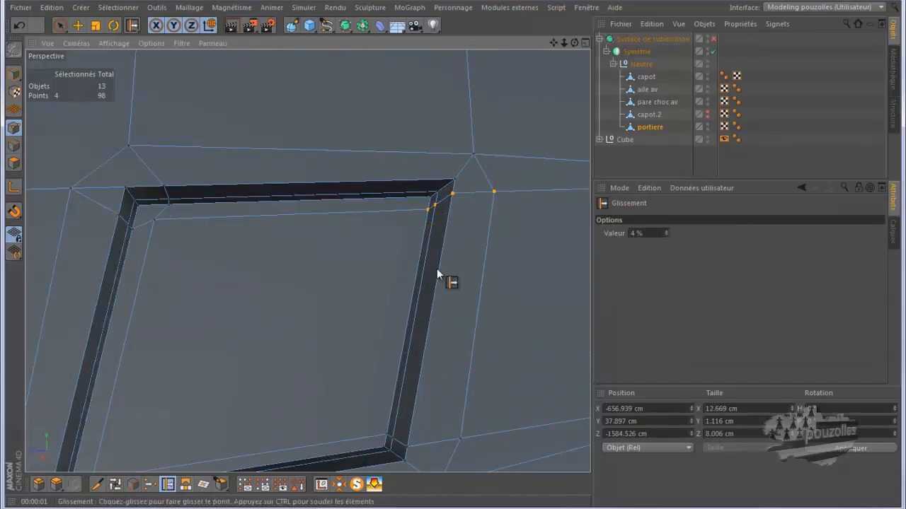
pyautogui.moveTo(494, 192); pyautogui.dragTo(465, 203)
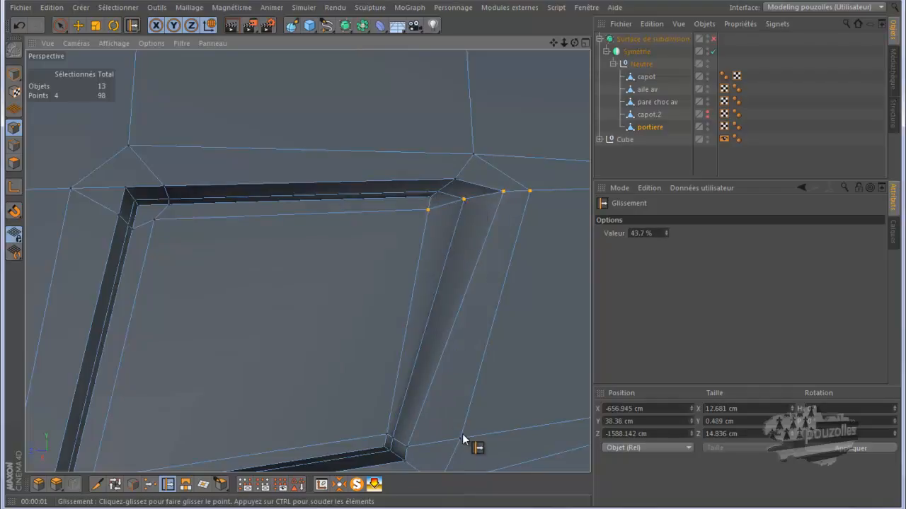
pyautogui.moveTo(462, 436); pyautogui.dragTo(500, 435)
pyautogui.moveTo(450, 255); pyautogui.dragTo(450, 254)
pyautogui.moveTo(575, 43); pyautogui.dragTo(455, 257)
pyautogui.moveTo(435, 387); pyautogui.dragTo(473, 390)
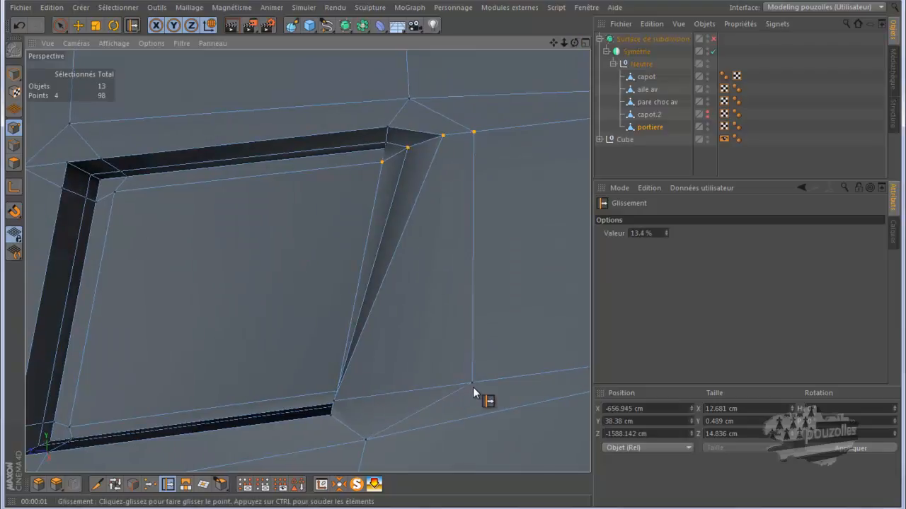
pyautogui.moveTo(336, 406); pyautogui.dragTo(438, 388)
pyautogui.moveTo(337, 394); pyautogui.dragTo(389, 393)
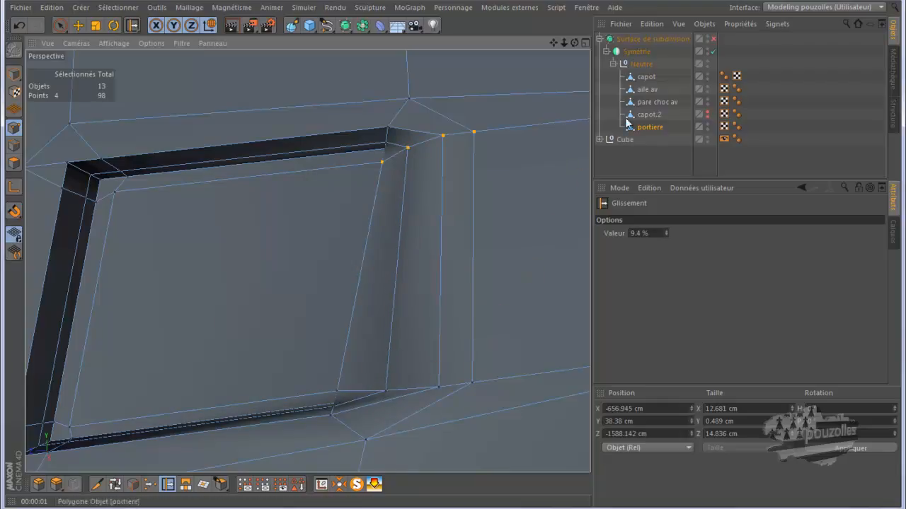
# Toggle the subdivision surface to compare, then slide the points along the recess's right side further to tighten its edges.
pyautogui.click(713, 38)
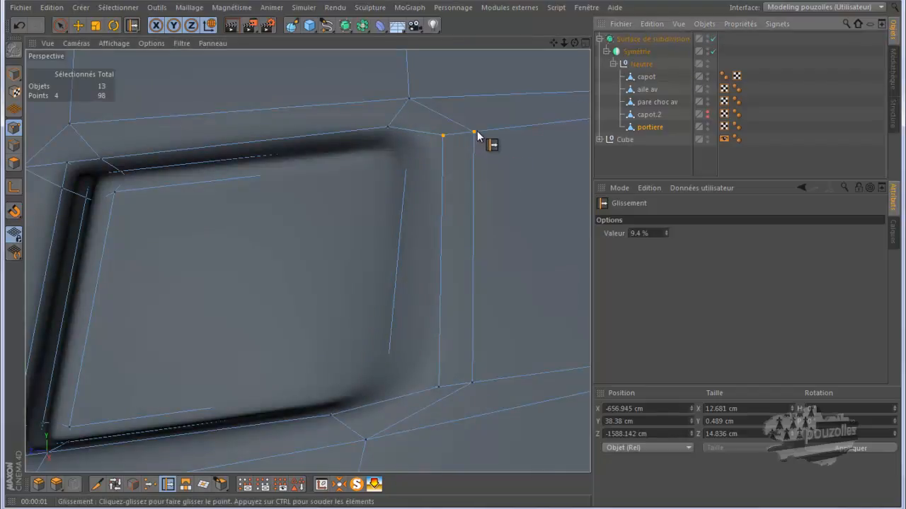
pyautogui.click(713, 39)
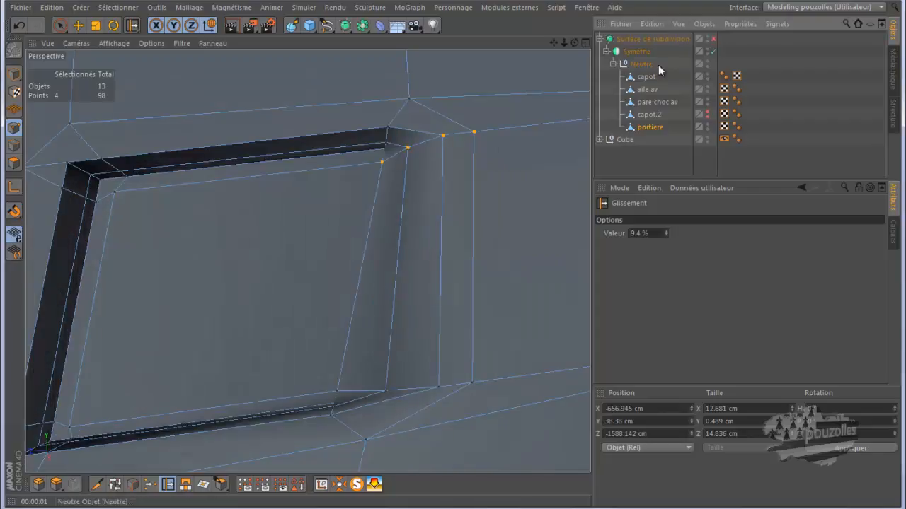
pyautogui.moveTo(474, 132); pyautogui.dragTo(491, 130)
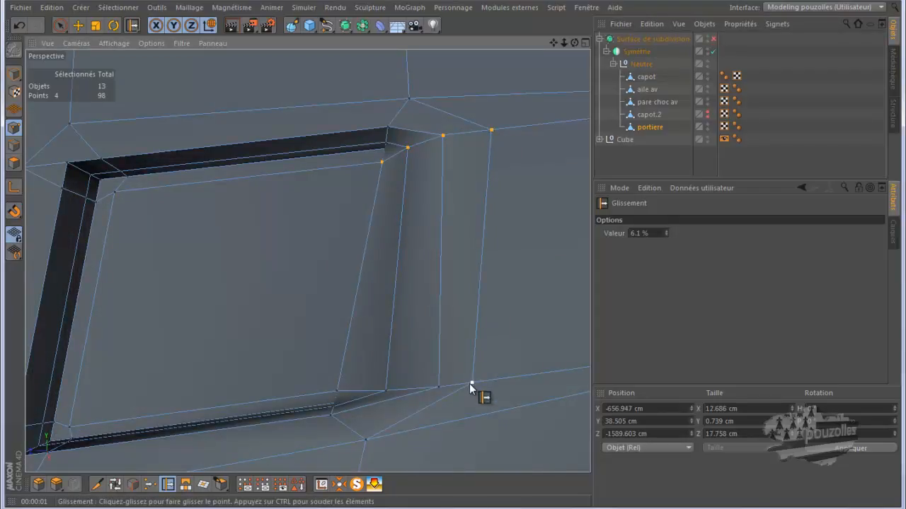
pyautogui.moveTo(472, 384); pyautogui.dragTo(498, 380)
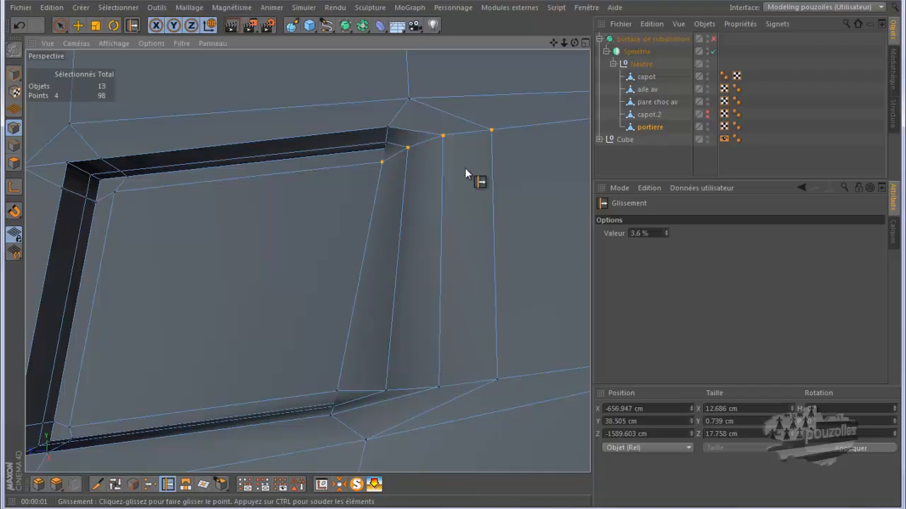
pyautogui.moveTo(444, 136); pyautogui.dragTo(460, 133)
pyautogui.moveTo(441, 384); pyautogui.dragTo(465, 386)
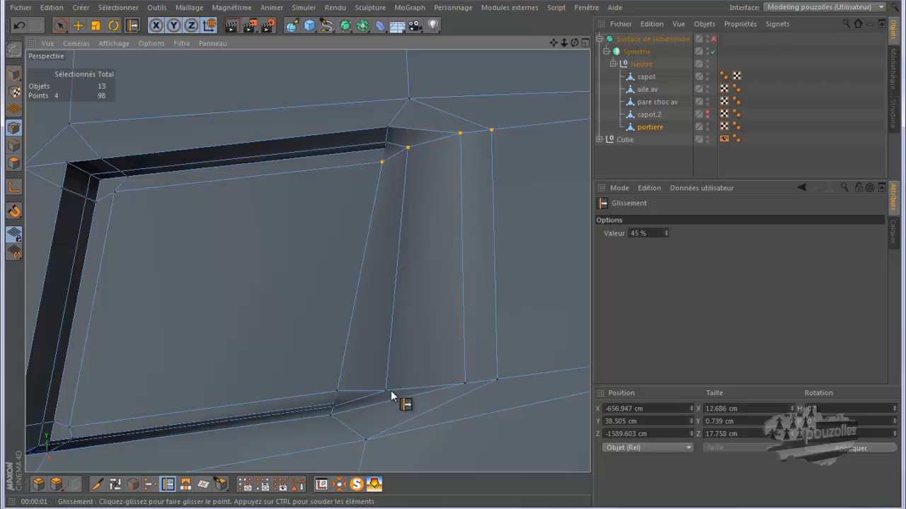
pyautogui.moveTo(385, 390); pyautogui.dragTo(411, 390)
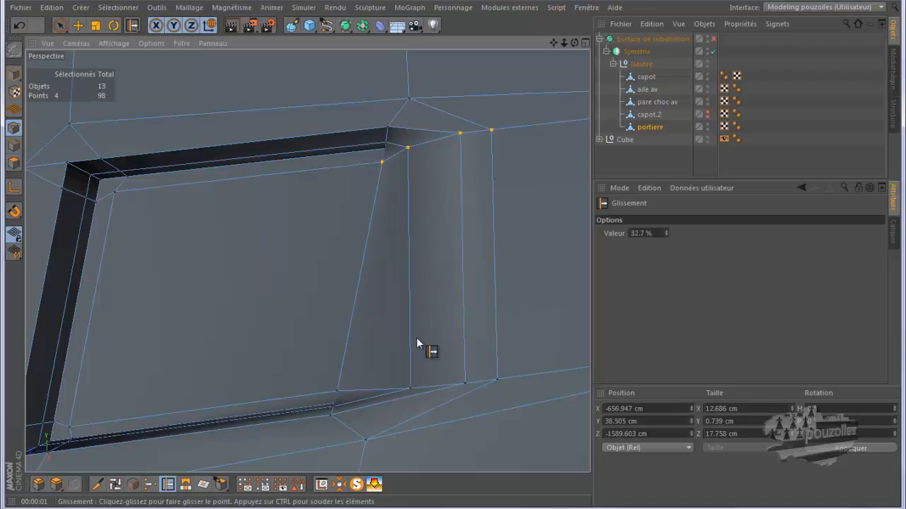
pyautogui.moveTo(417, 146); pyautogui.dragTo(417, 146)
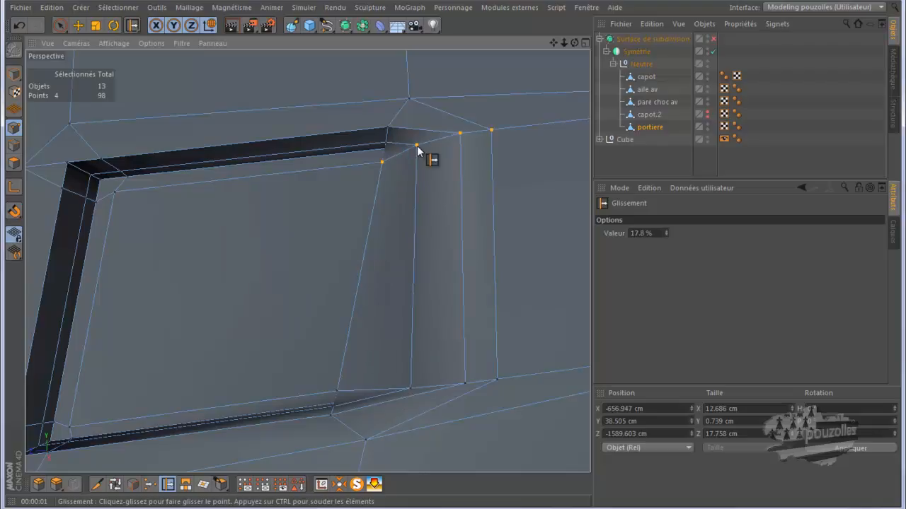
# Enable the subdivision surface and render the viewport to inspect how the door handle recess smooths.
pyautogui.click(713, 39)
pyautogui.scroll(-1, 443, 287)
pyautogui.scroll(-1, 441, 288)
pyautogui.scroll(-2, 463, 269)
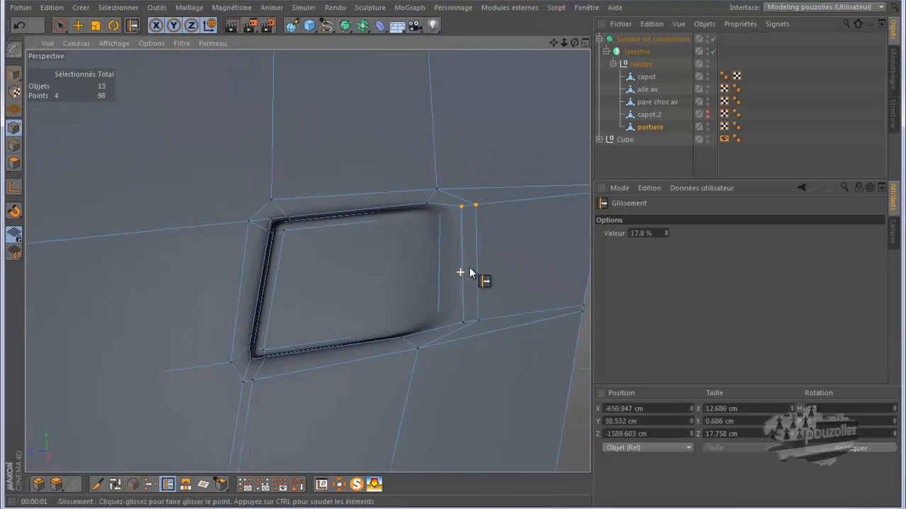
pyautogui.scroll(-2, 386, 290)
pyautogui.scroll(-1, 341, 295)
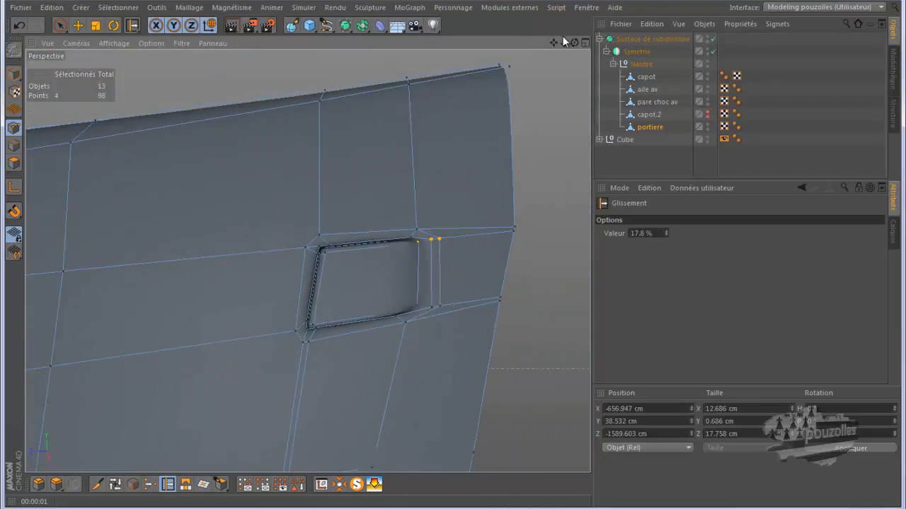
pyautogui.moveTo(574, 43); pyautogui.dragTo(452, 72)
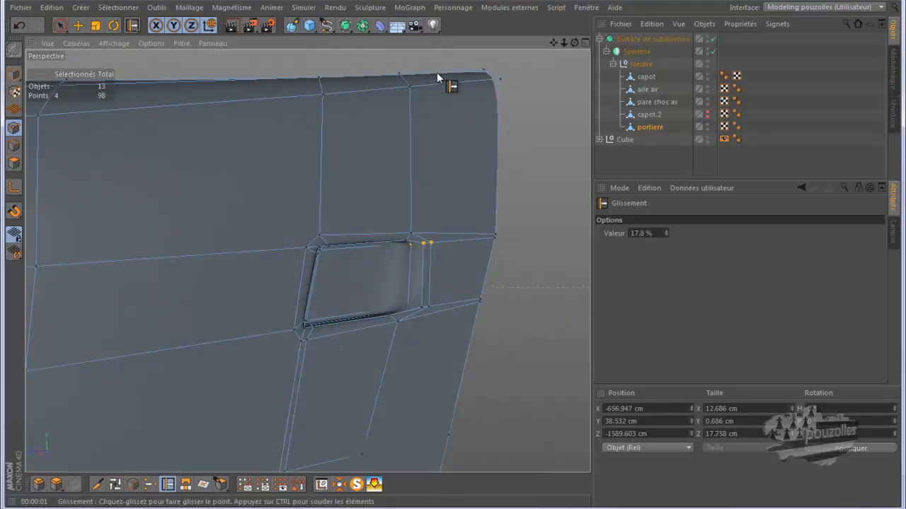
pyautogui.click(232, 28)
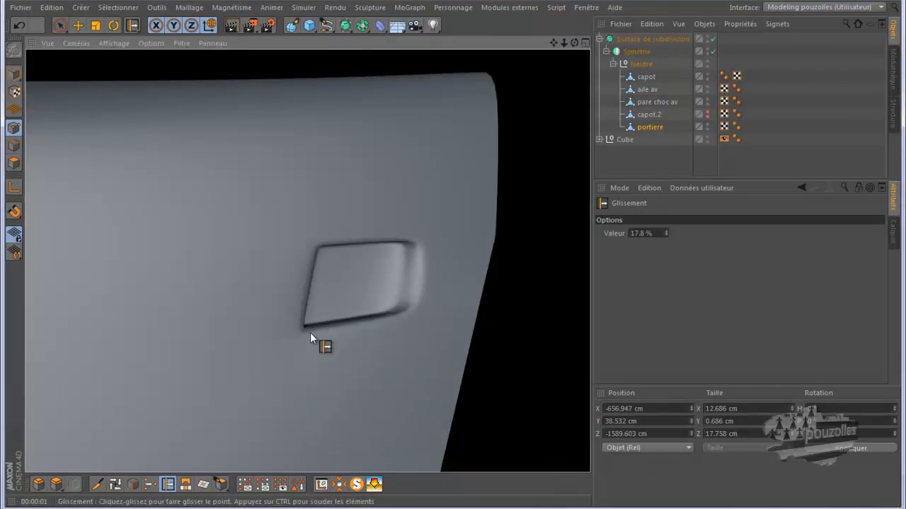
pyautogui.scroll(6, 302, 332)
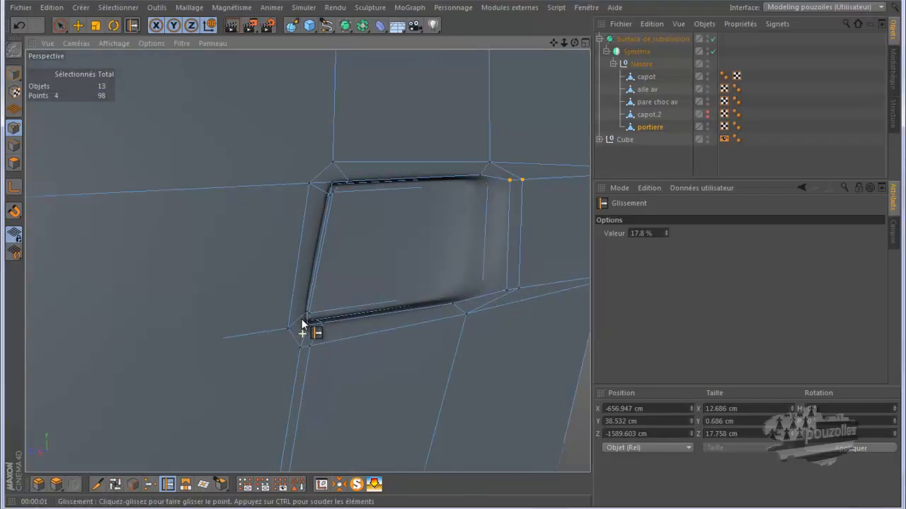
pyautogui.scroll(2, 316, 317)
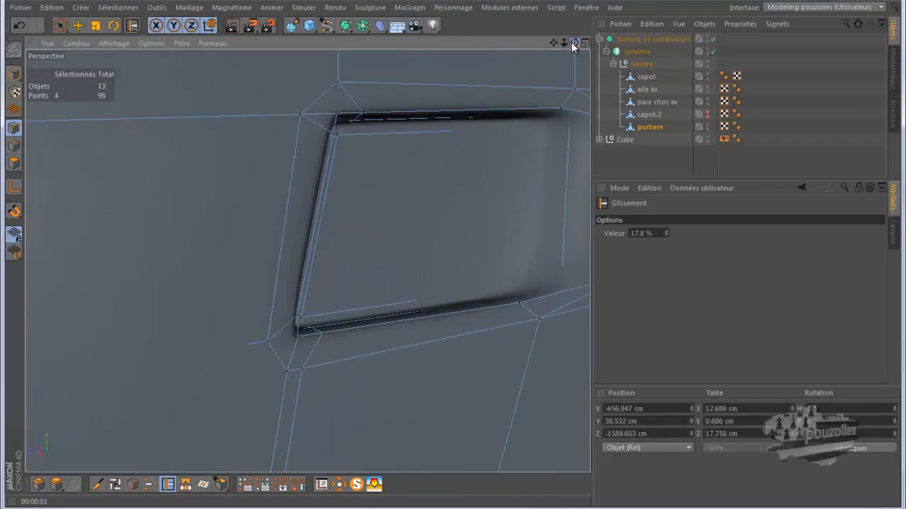
# Slide the outer points at the recess's upper-left and lower-left corners outward along their edges.
pyautogui.moveTo(448, 256); pyautogui.dragTo(452, 255)
pyautogui.moveTo(276, 114); pyautogui.dragTo(252, 118)
pyautogui.moveTo(253, 338); pyautogui.dragTo(226, 343)
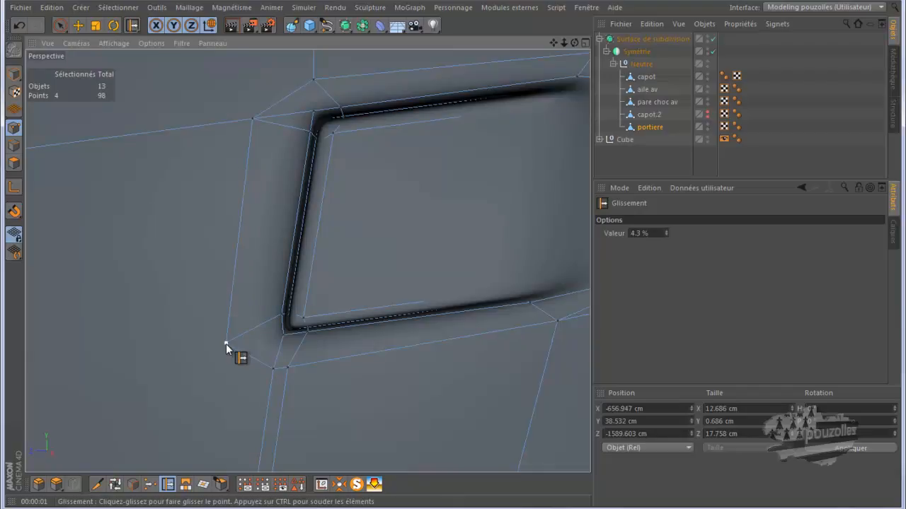
# Try sliding the point below the recess's lower-left corner, undoing each attempt.
pyautogui.moveTo(273, 369); pyautogui.dragTo(269, 388)
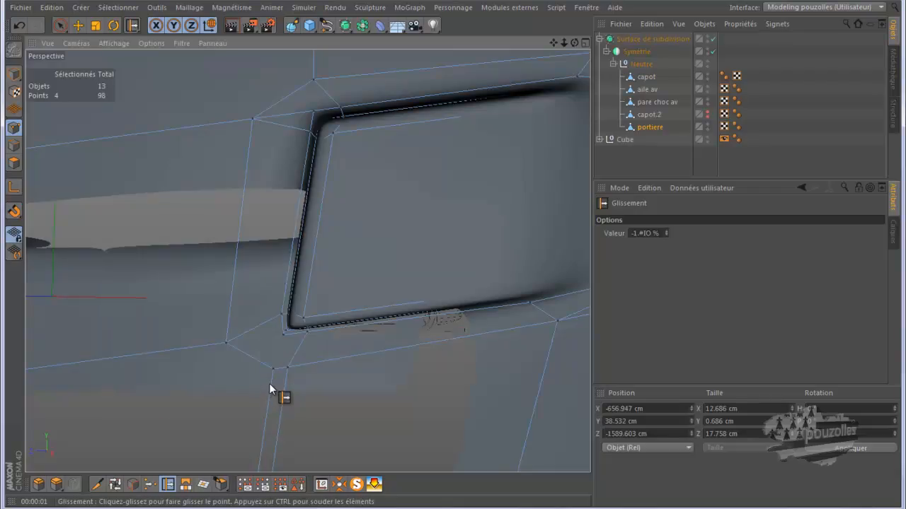
pyautogui.scroll(-6, 286, 373)
pyautogui.scroll(1, 274, 436)
pyautogui.scroll(5, 273, 436)
pyautogui.scroll(-7, 327, 385)
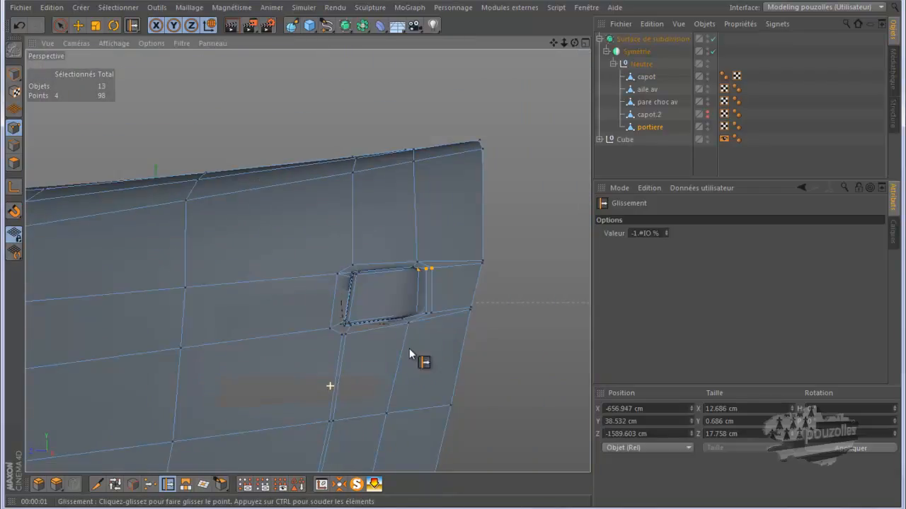
pyautogui.keyDown('alt'); pyautogui.moveTo(453, 257); pyautogui.dragTo(455, 255); pyautogui.keyUp('alt')
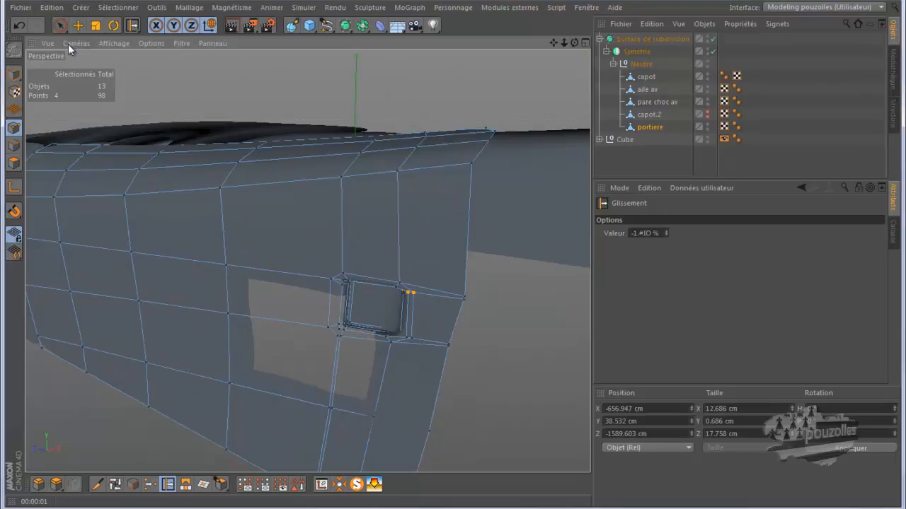
pyautogui.click(19, 26)
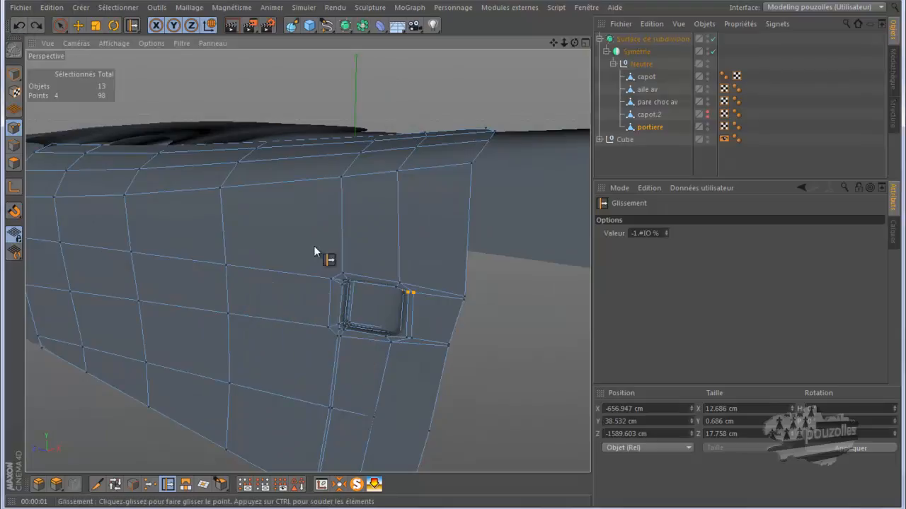
pyautogui.keyDown('alt'); pyautogui.moveTo(317, 402); pyautogui.dragTo(357, 368); pyautogui.keyUp('alt')
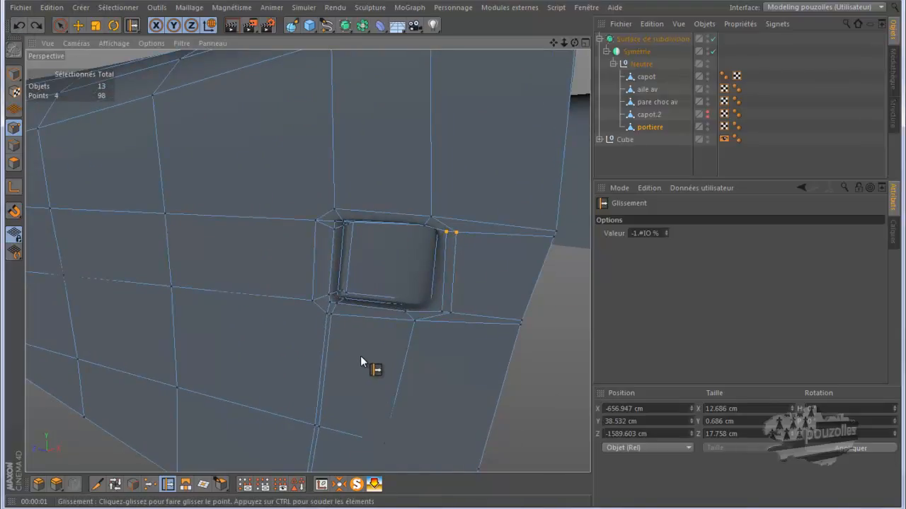
pyautogui.moveTo(574, 42); pyautogui.dragTo(455, 255)
pyautogui.moveTo(335, 314)
pyautogui.mouseDown()
pyautogui.moveTo(335, 329)
pyautogui.moveTo(329, 314)
pyautogui.moveTo(326, 327)
pyautogui.mouseUp()
pyautogui.click(20, 25)
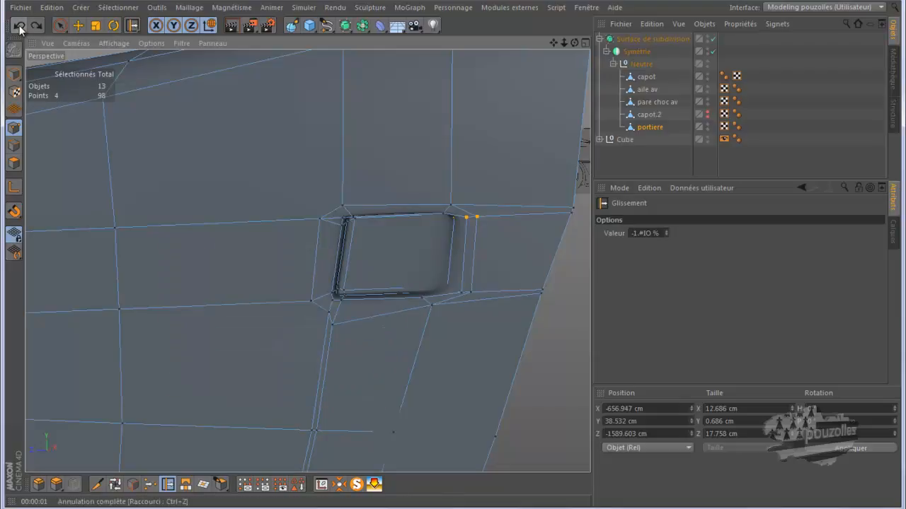
# Select the two points below the recess's lower-left corner and weld them into a single point.
pyautogui.click(60, 25)
pyautogui.scroll(4, 332, 353)
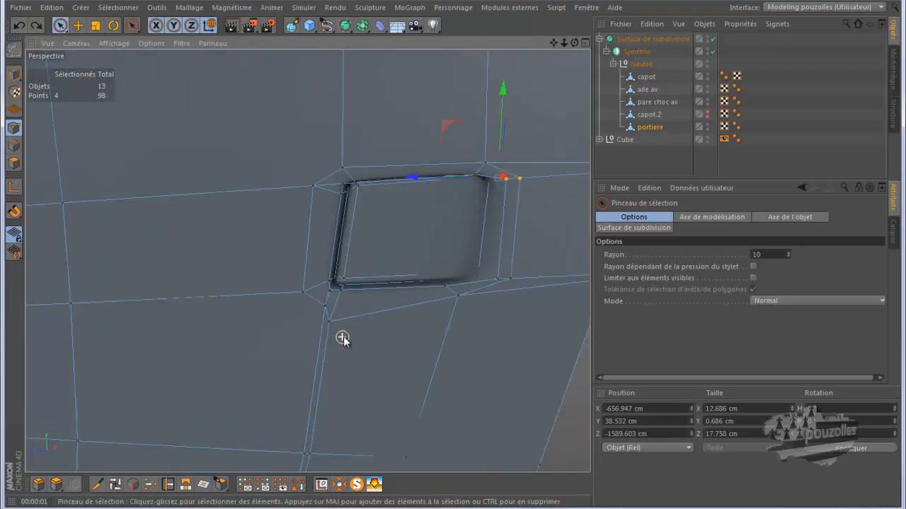
pyautogui.click(322, 304)
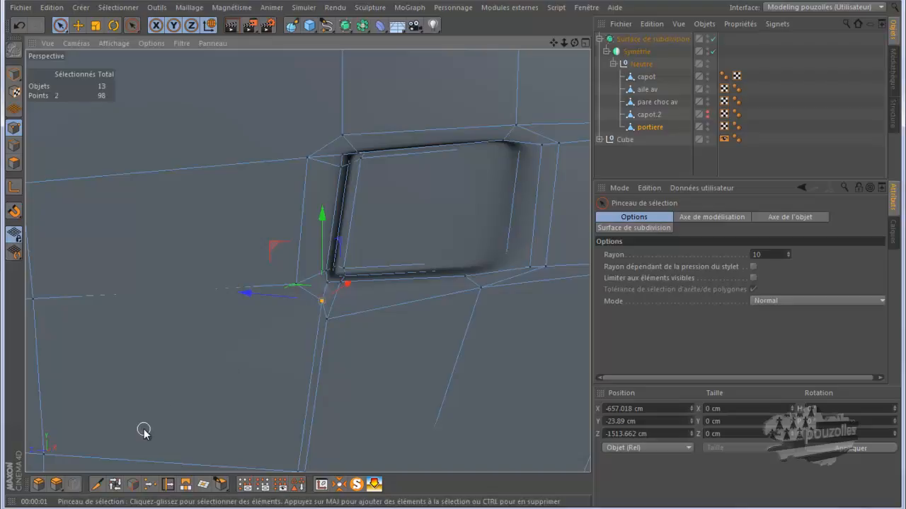
pyautogui.click(150, 484)
pyautogui.click(270, 362)
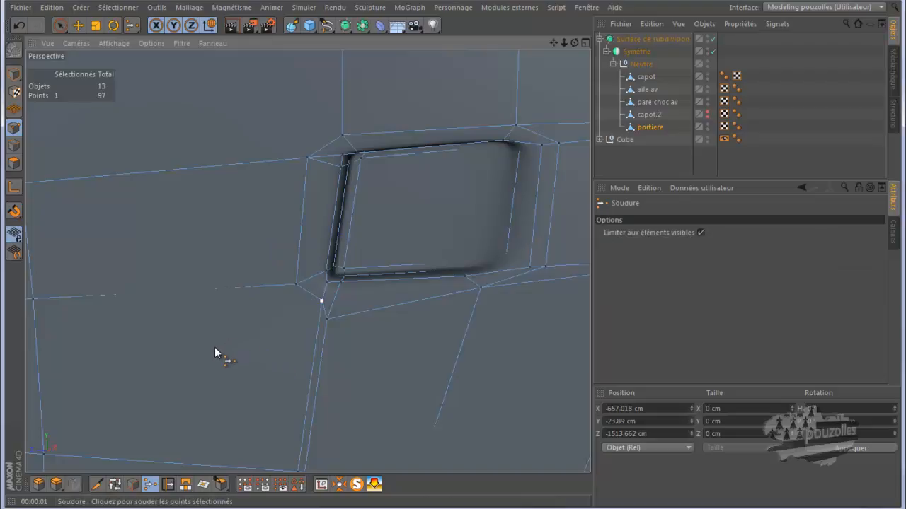
pyautogui.press('space')
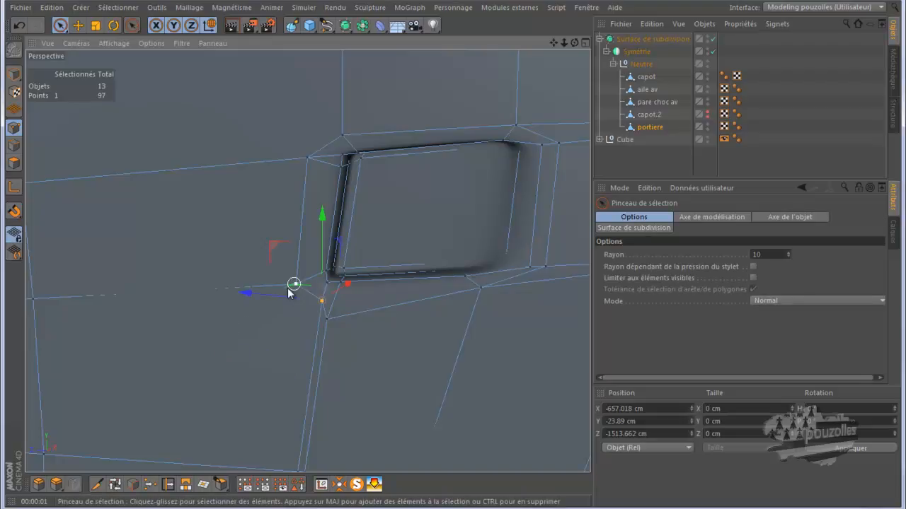
# Select the points around the door handle recess one at a time to examine their placement.
pyautogui.click(295, 301)
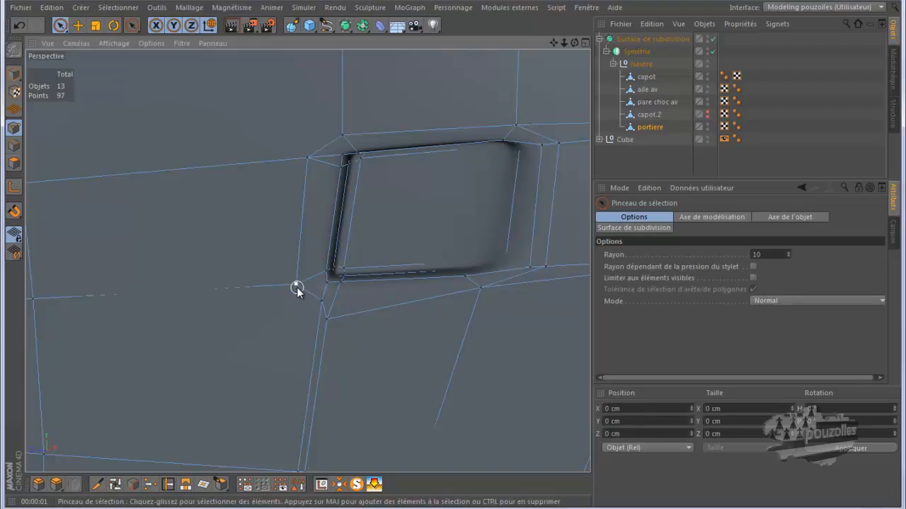
pyautogui.click(296, 284)
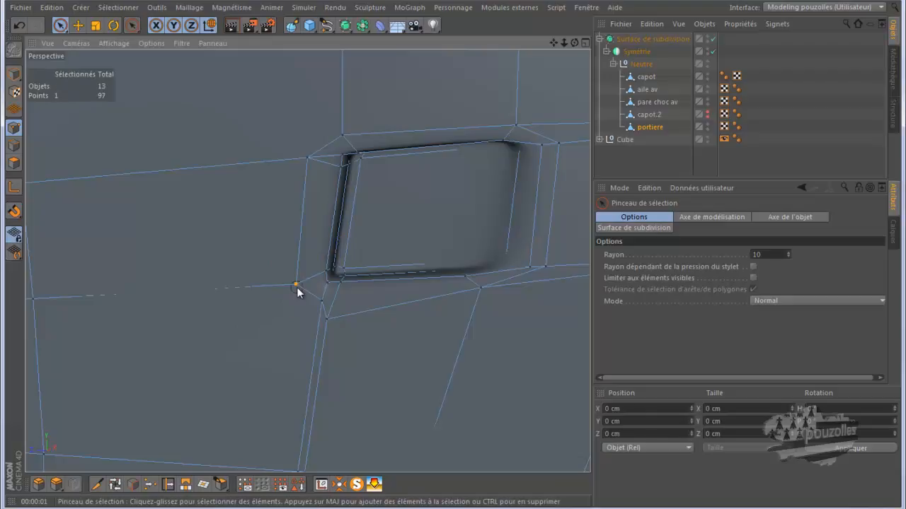
pyautogui.click(326, 318)
pyautogui.click(482, 290)
pyautogui.click(545, 269)
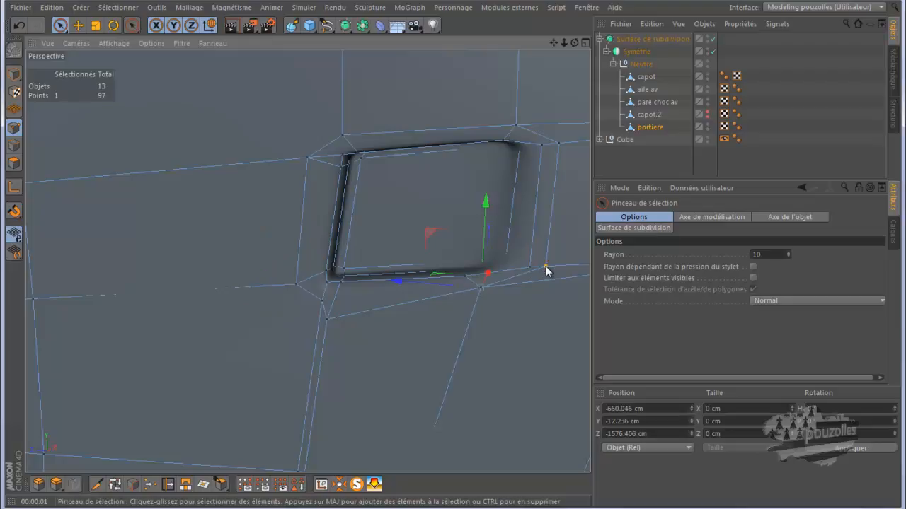
pyautogui.click(530, 268)
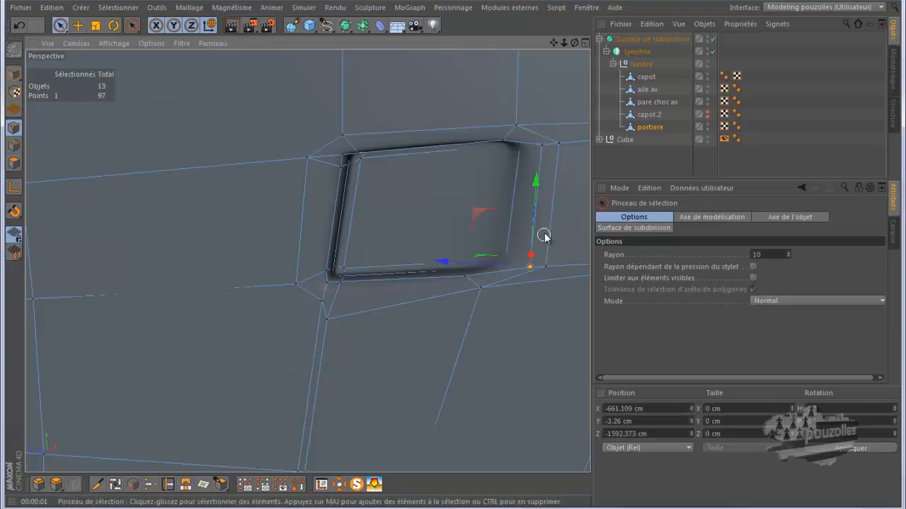
pyautogui.click(555, 145)
pyautogui.click(542, 146)
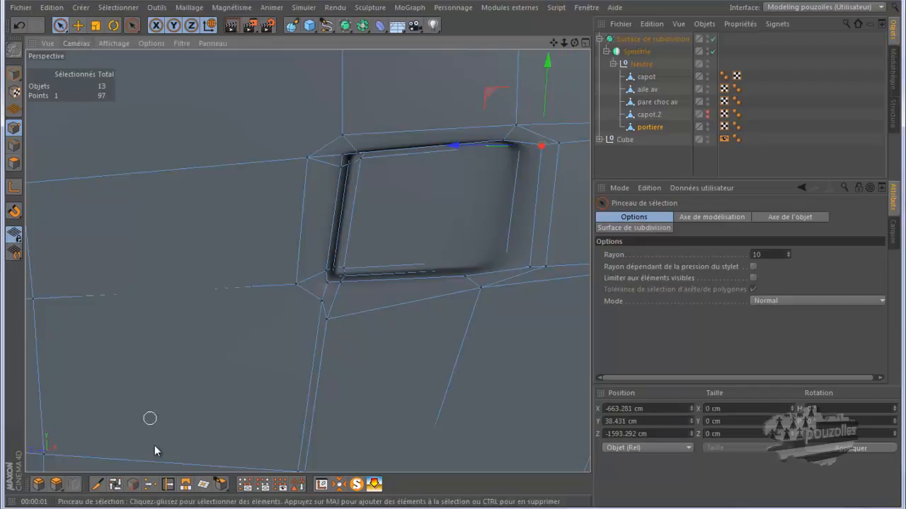
# Slide the points just outside the recess's four corners outward along their edges.
pyautogui.click(167, 484)
pyautogui.moveTo(322, 300); pyautogui.dragTo(360, 318)
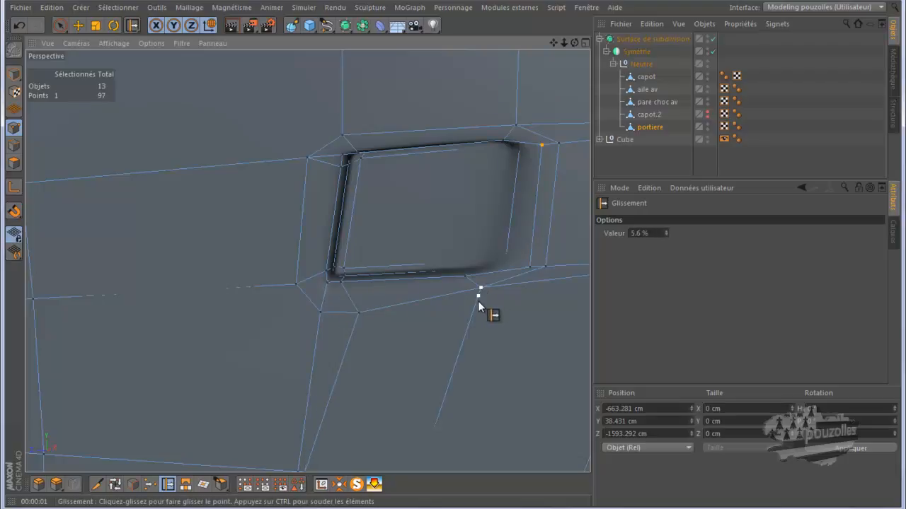
pyautogui.moveTo(477, 311); pyautogui.dragTo(476, 311)
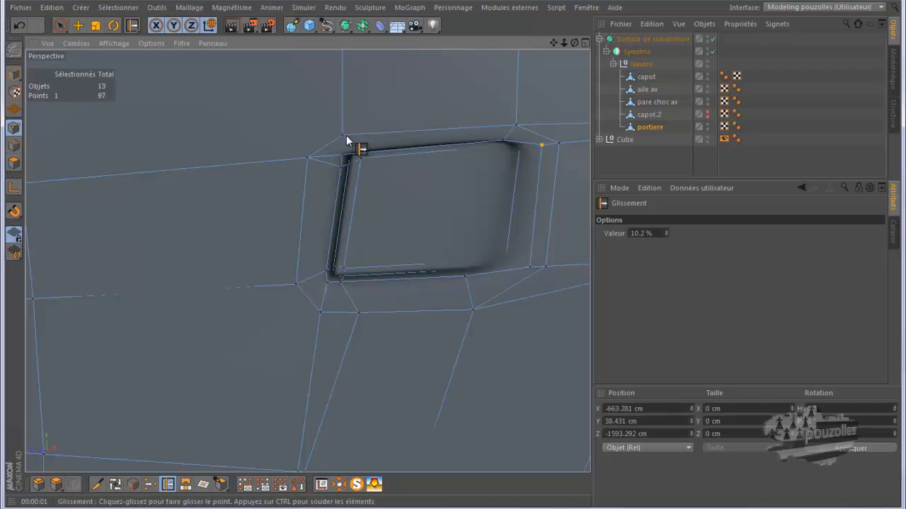
pyautogui.moveTo(342, 133); pyautogui.dragTo(343, 120)
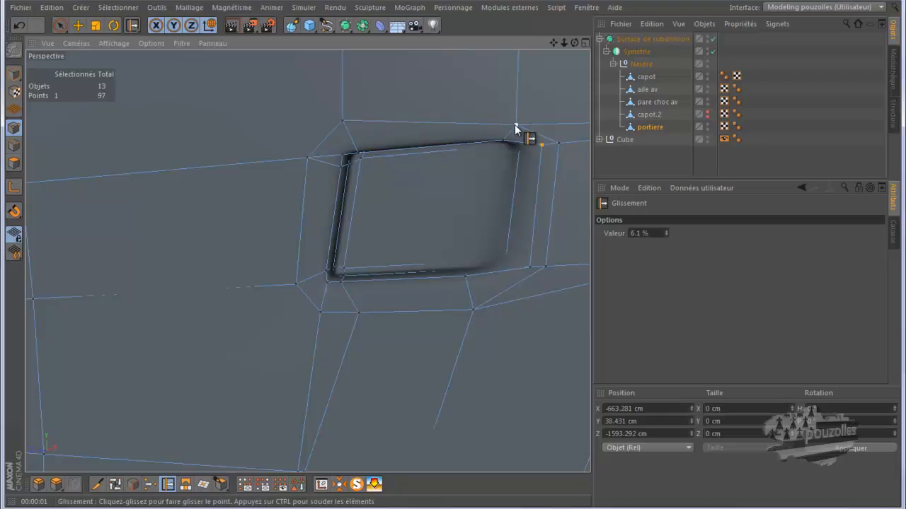
pyautogui.moveTo(516, 117); pyautogui.dragTo(524, 111)
# Slide a point on the door's lower edge toward the rear along the edge.
pyautogui.scroll(-3, 305, 264)
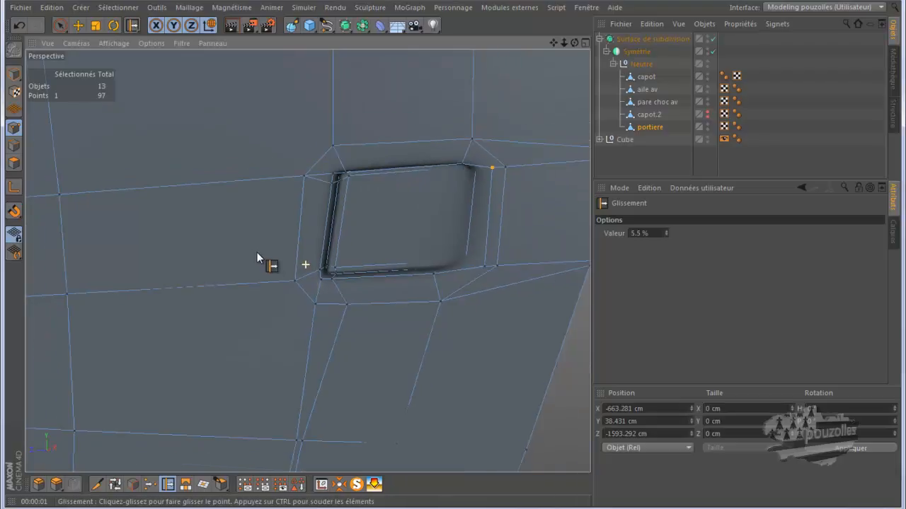
pyautogui.scroll(-1, 386, 404)
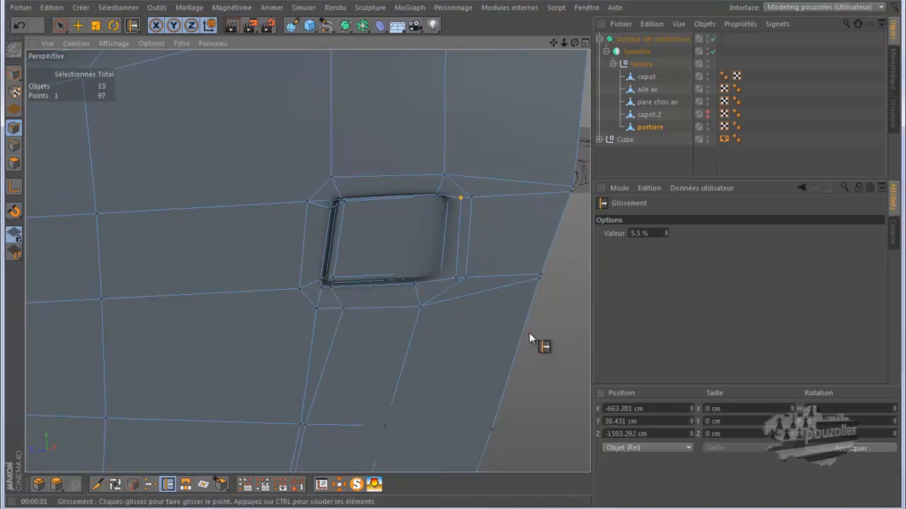
pyautogui.scroll(-3, 480, 264)
pyautogui.scroll(4, 378, 453)
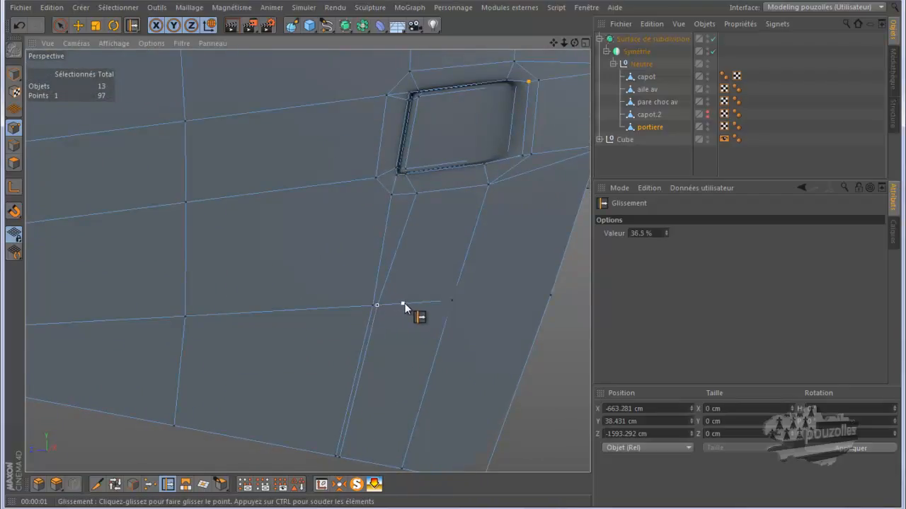
pyautogui.moveTo(404, 304); pyautogui.dragTo(404, 304)
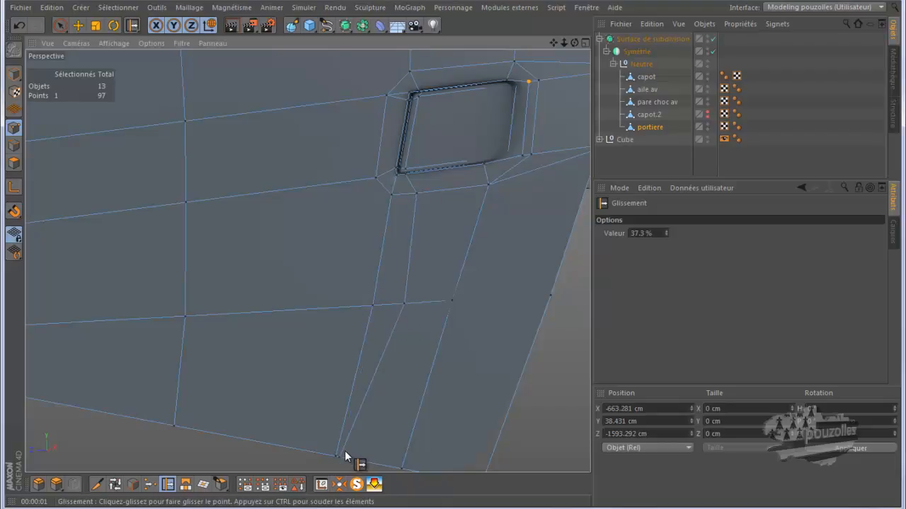
pyautogui.moveTo(340, 457); pyautogui.dragTo(372, 465)
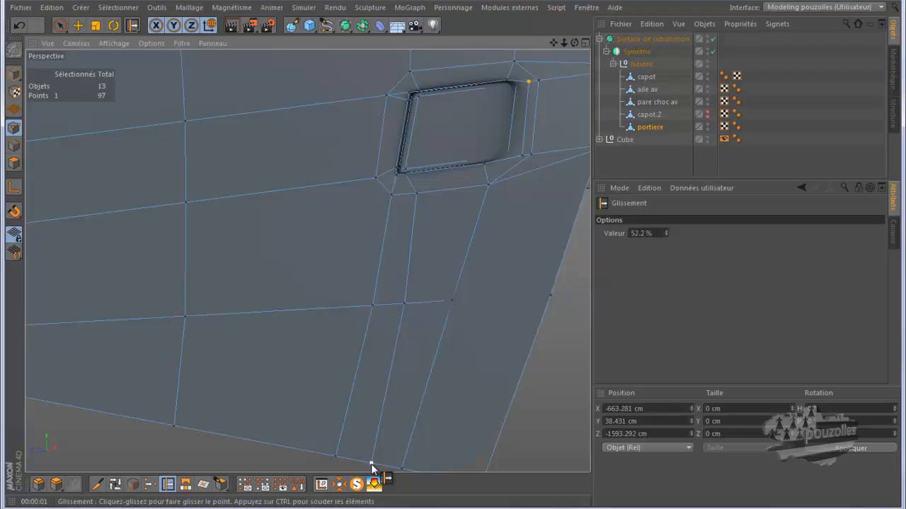
# Select and reposition a point on the door's rear edge with the Move tool.
pyautogui.scroll(-2, 318, 364)
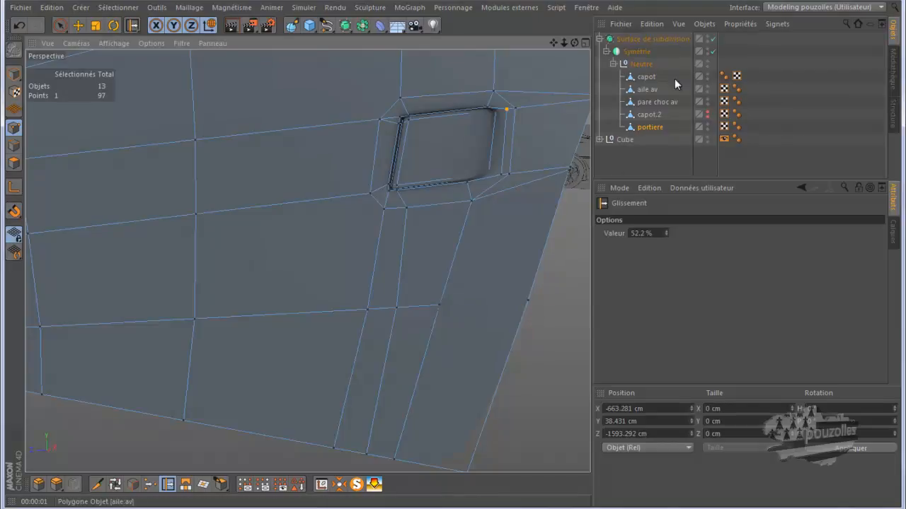
pyautogui.click(712, 38)
pyautogui.click(713, 39)
pyautogui.keyDown('alt'); pyautogui.moveTo(450, 255); pyautogui.dragTo(454, 256); pyautogui.keyUp('alt')
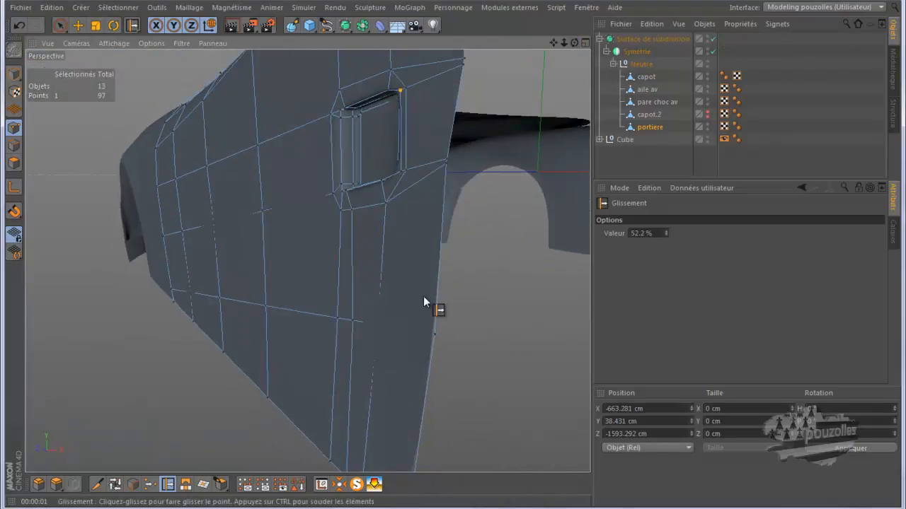
pyautogui.click(78, 24)
pyautogui.click(383, 327)
pyautogui.moveTo(417, 326); pyautogui.dragTo(464, 333)
pyautogui.click(434, 336)
pyautogui.keyDown('alt'); pyautogui.moveTo(241, 318); pyautogui.dragTo(474, 230); pyautogui.keyUp('alt')
pyautogui.moveTo(574, 43); pyautogui.dragTo(453, 253)
pyautogui.scroll(1, 534, 202)
pyautogui.scroll(1, 535, 202)
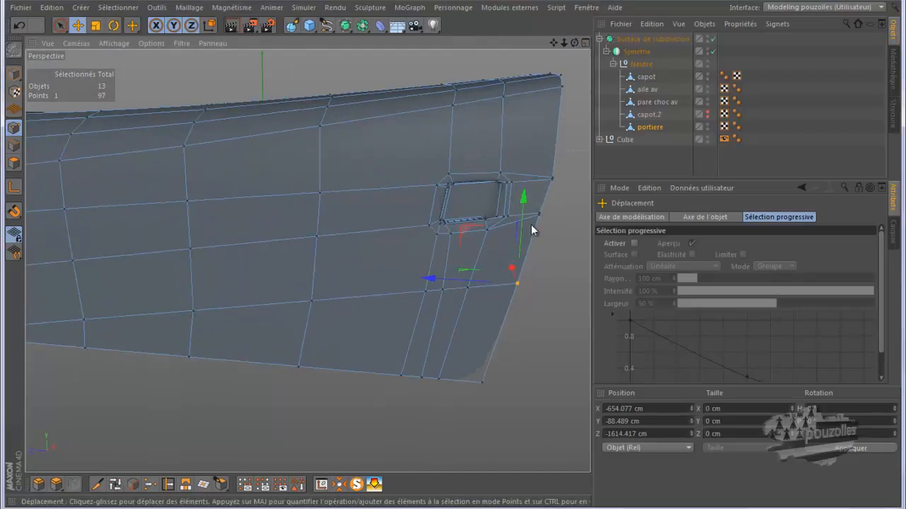
# In the side view with subdivision disabled, slide the rear-edge points beside the recess to follow the blueprint.
pyautogui.middleClick(246, 417)
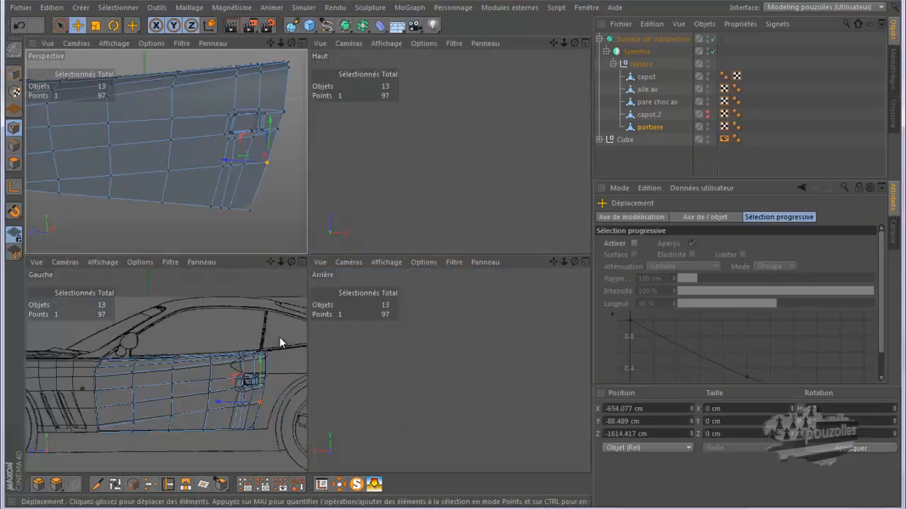
pyautogui.middleClick(269, 361)
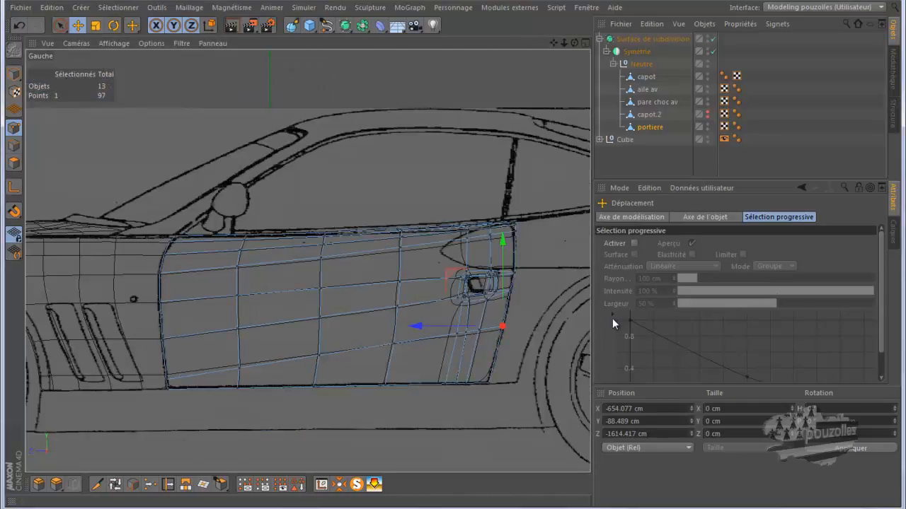
pyautogui.scroll(5, 538, 343)
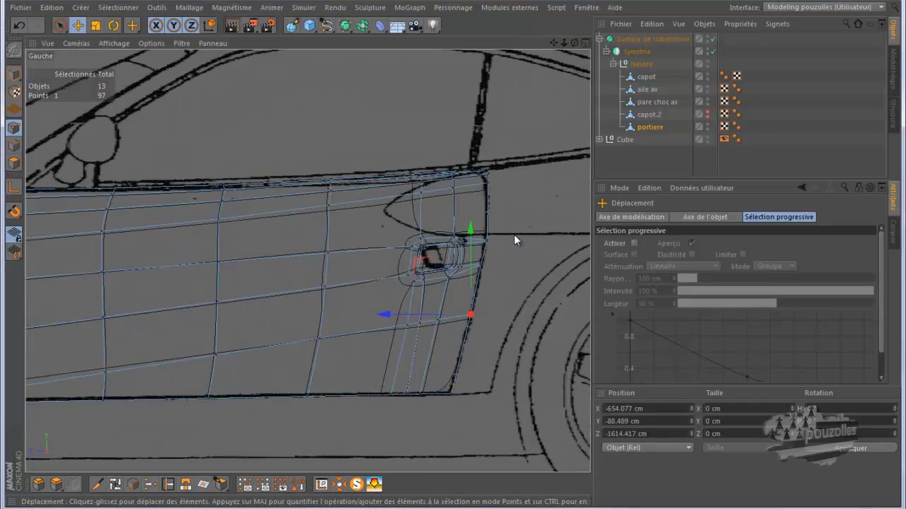
pyautogui.click(712, 39)
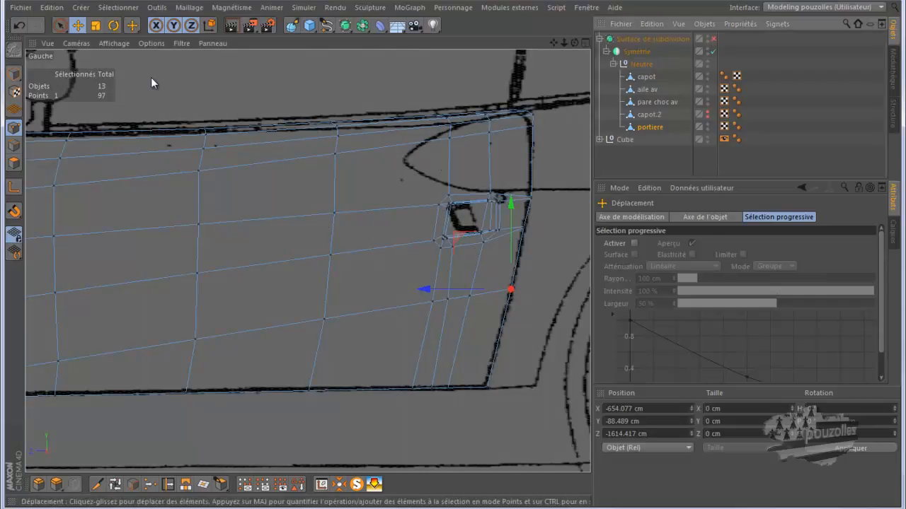
pyautogui.click(168, 484)
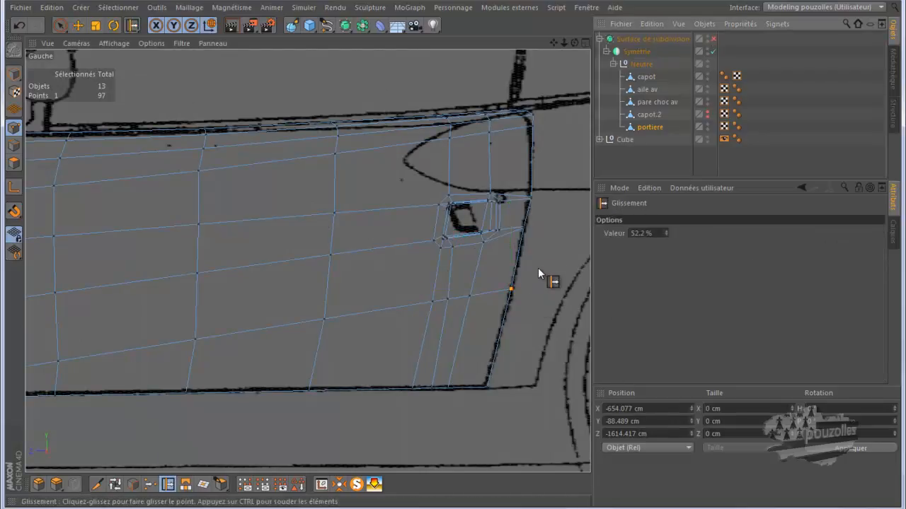
pyautogui.scroll(4, 530, 258)
pyautogui.scroll(-1, 524, 254)
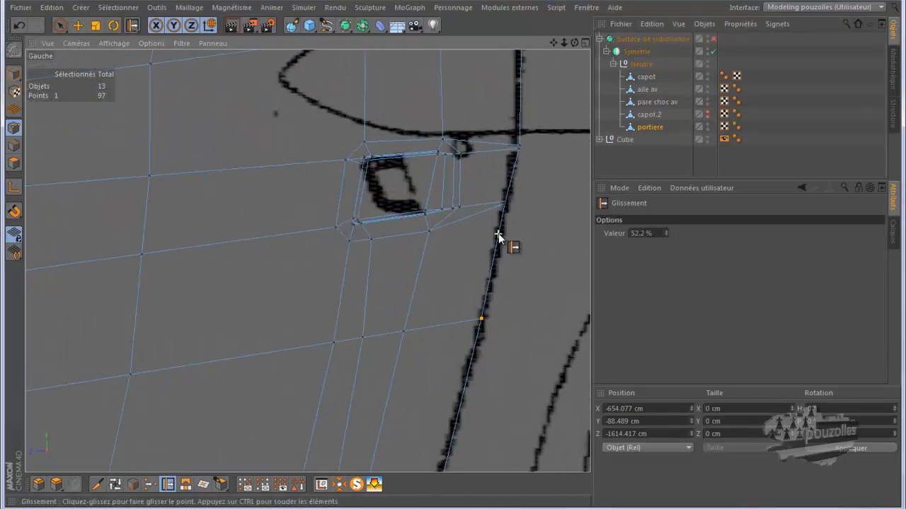
pyautogui.moveTo(505, 206); pyautogui.dragTo(501, 244)
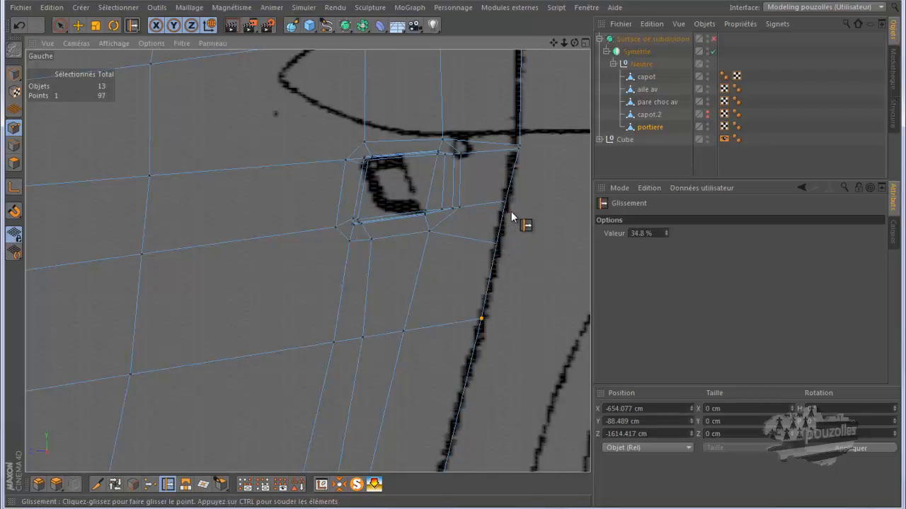
pyautogui.moveTo(520, 146); pyautogui.dragTo(522, 127)
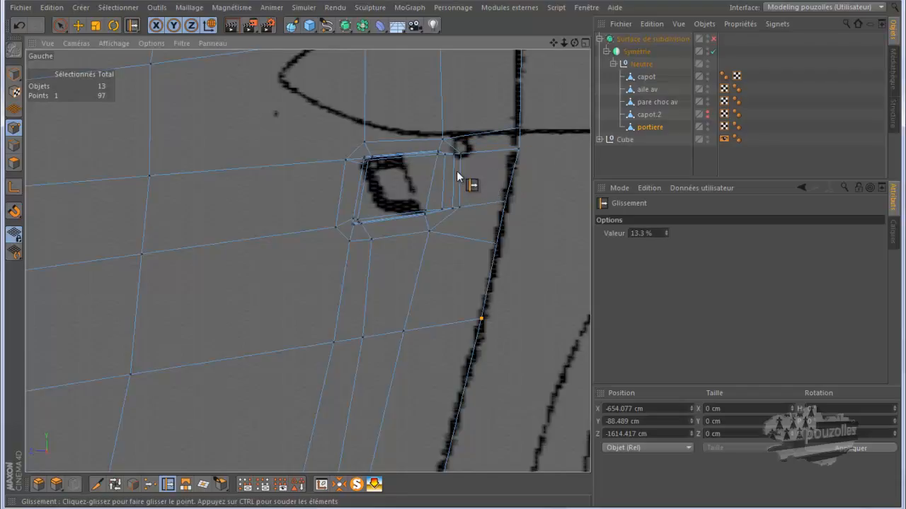
# Slide the points at the recess's upper corners to line up with the handle outline in the blueprint.
pyautogui.scroll(5, 461, 162)
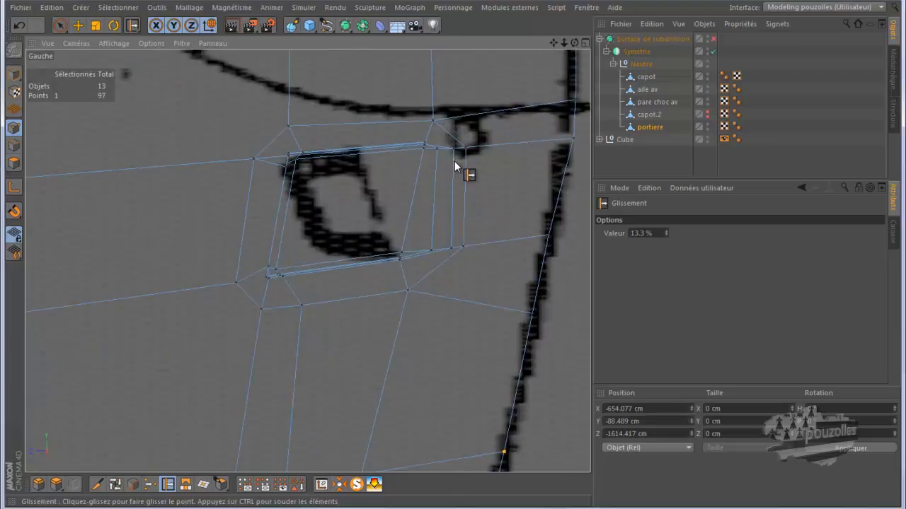
pyautogui.moveTo(468, 145); pyautogui.dragTo(476, 150)
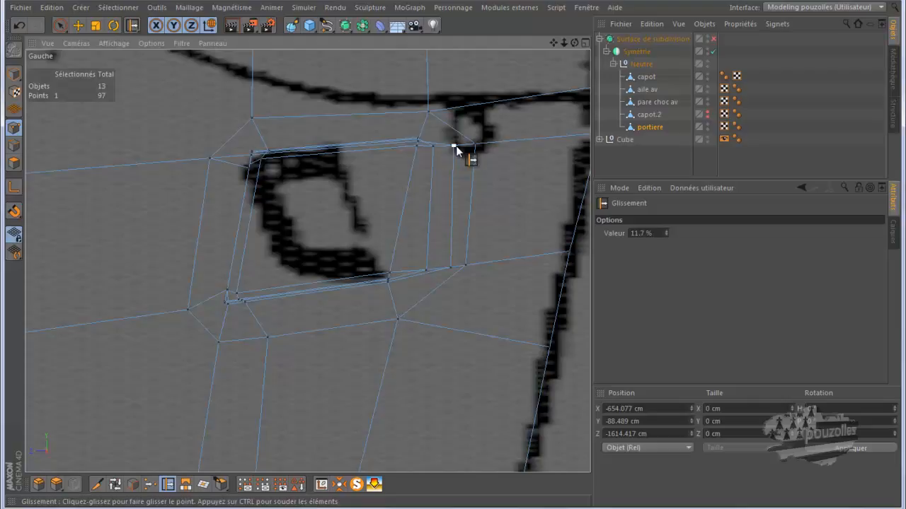
pyautogui.moveTo(453, 146); pyautogui.dragTo(455, 146)
pyautogui.scroll(3, 425, 121)
pyautogui.scroll(5, 423, 134)
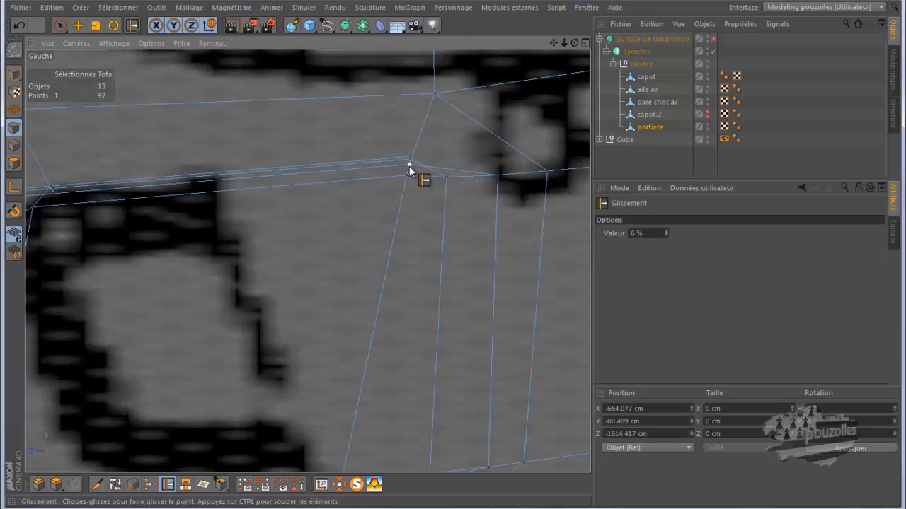
pyautogui.moveTo(418, 151); pyautogui.dragTo(417, 152)
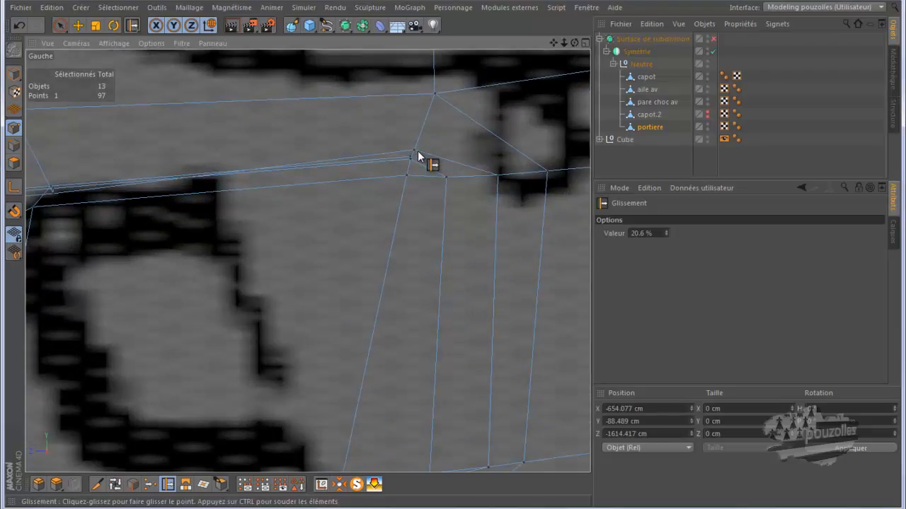
pyautogui.scroll(-3, 416, 179)
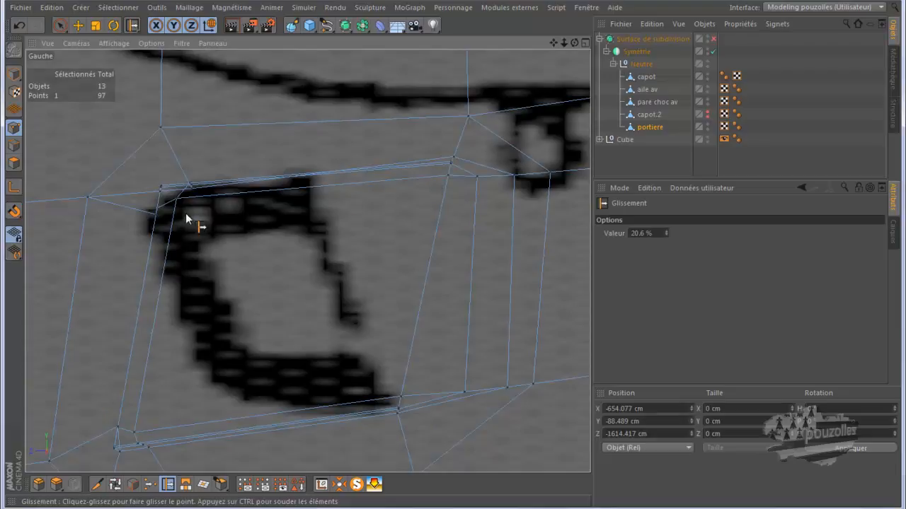
pyautogui.scroll(3, 196, 214)
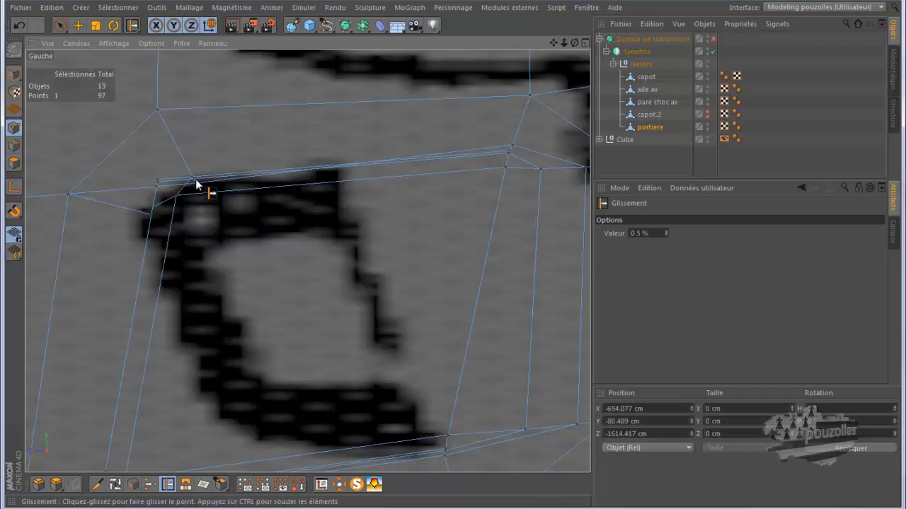
pyautogui.moveTo(196, 187); pyautogui.dragTo(150, 187)
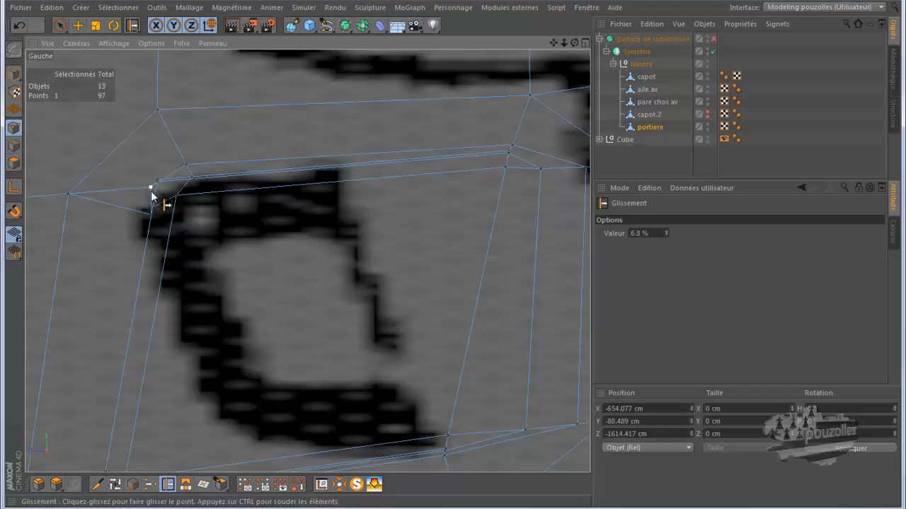
# Return to the perspective view and zoom in to inspect the reshaped door handle recess.
pyautogui.middleClick(154, 192)
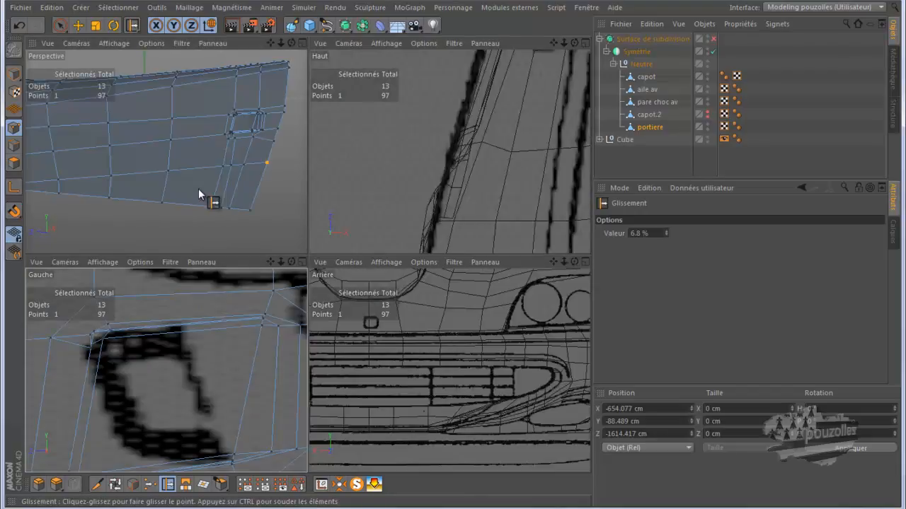
pyautogui.middleClick(249, 201)
pyautogui.scroll(4, 487, 223)
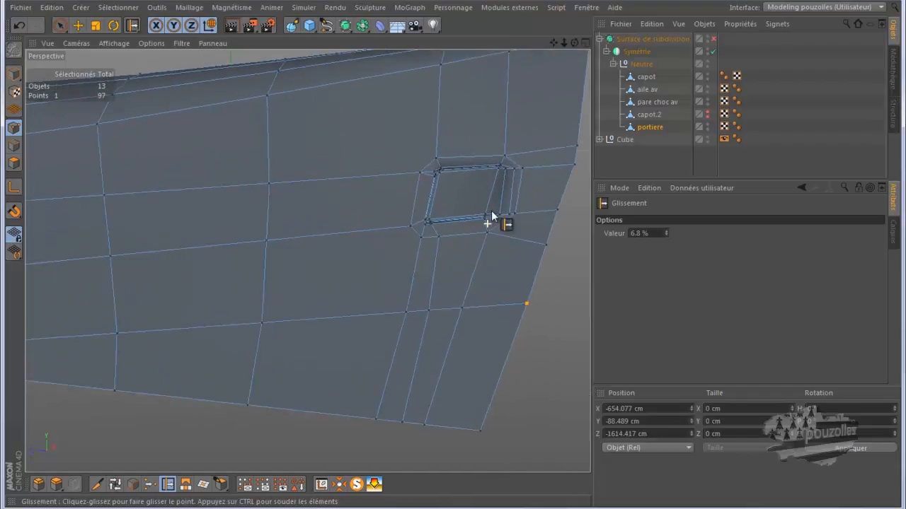
pyautogui.scroll(3, 530, 171)
pyautogui.moveTo(574, 43); pyautogui.dragTo(449, 255)
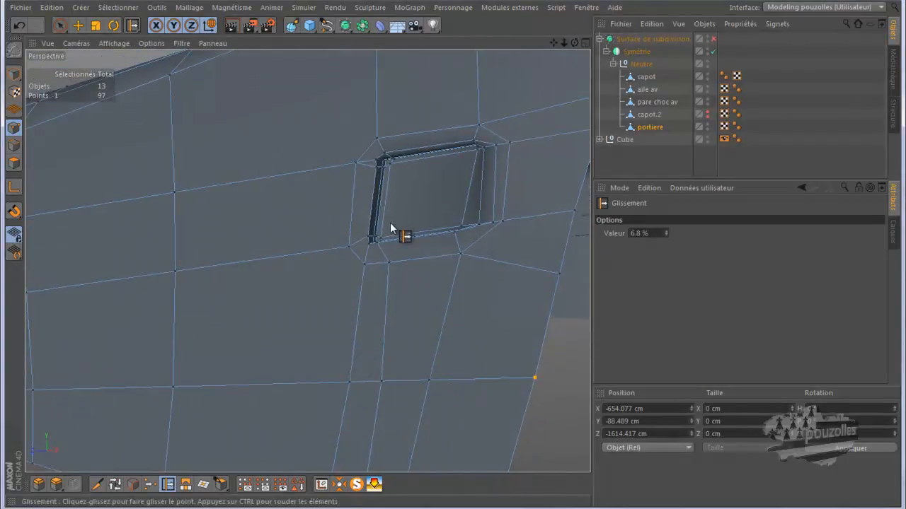
pyautogui.scroll(3, 390, 222)
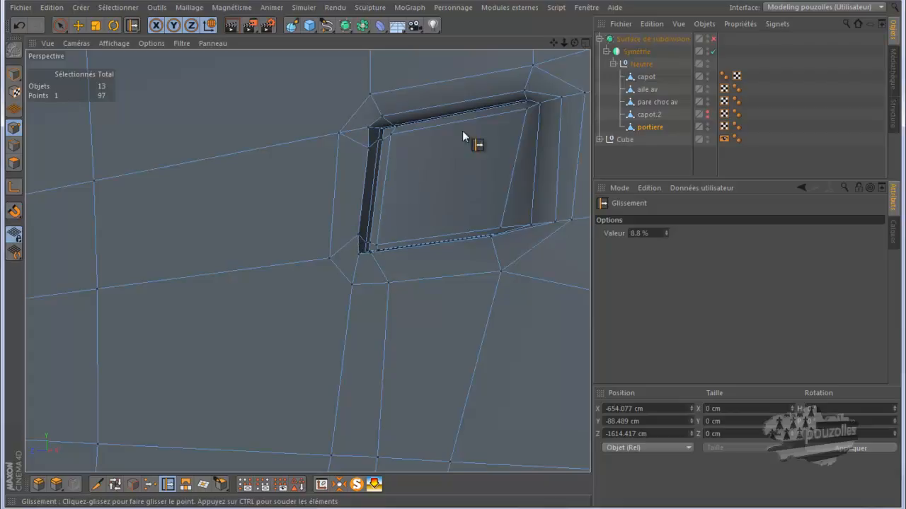
# Slide the points below the handle recess and along the door's lower edge to even out the edge flow.
pyautogui.moveTo(453, 256); pyautogui.dragTo(459, 258)
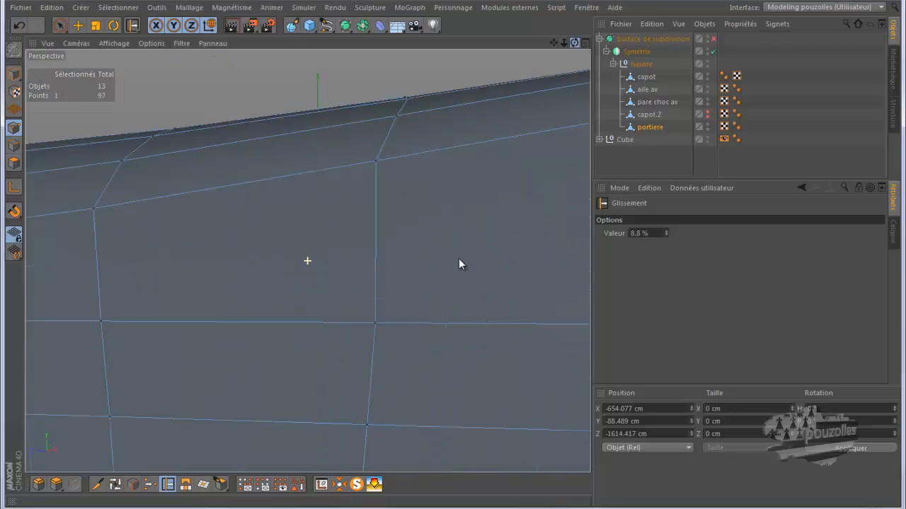
pyautogui.moveTo(552, 45); pyautogui.dragTo(455, 208)
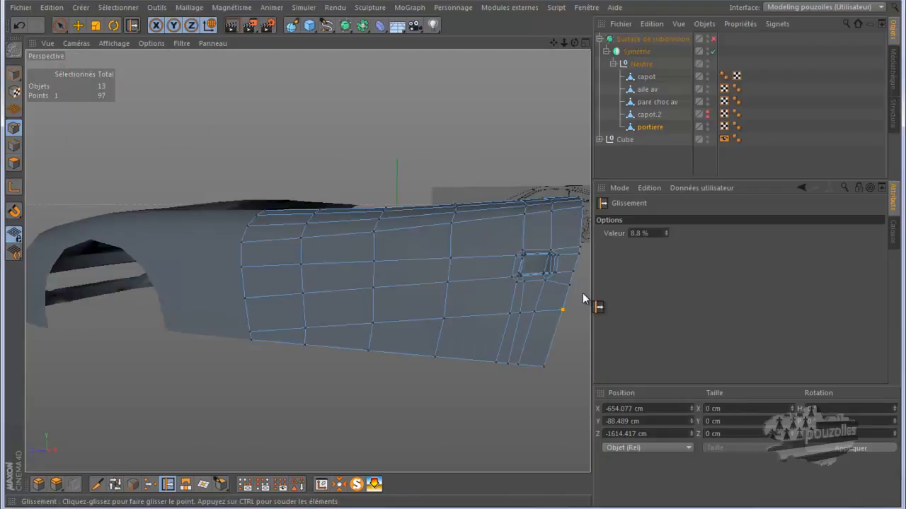
pyautogui.scroll(2, 583, 296)
pyautogui.scroll(5, 575, 296)
pyautogui.moveTo(575, 44); pyautogui.dragTo(452, 256)
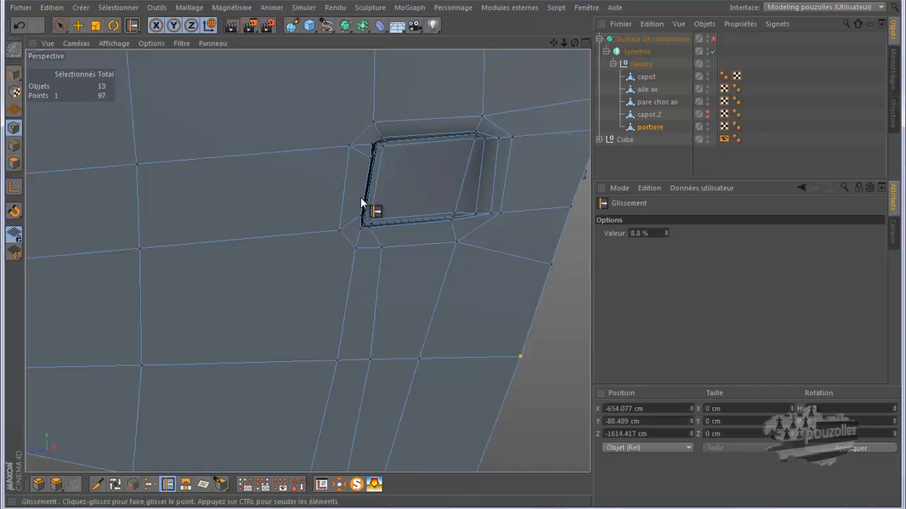
pyautogui.keyDown('alt'); pyautogui.moveTo(414, 228); pyautogui.dragTo(432, 317); pyautogui.keyUp('alt')
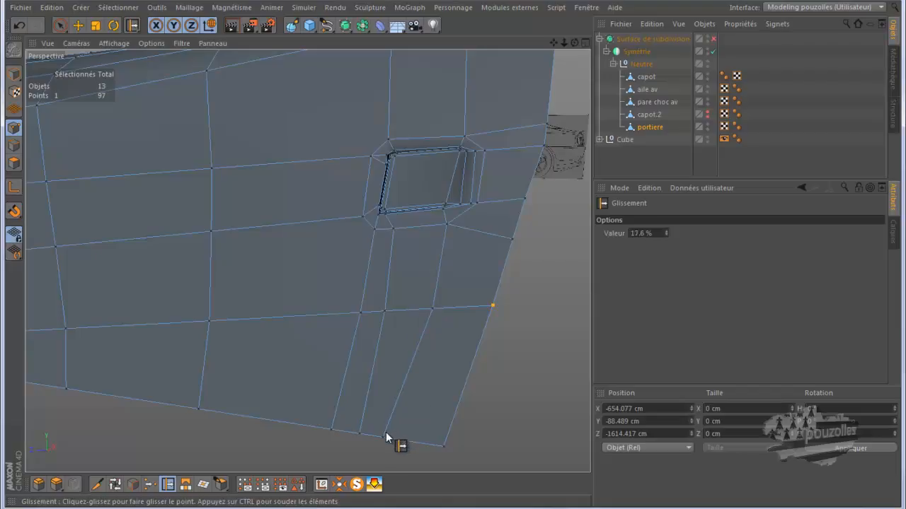
pyautogui.moveTo(383, 436); pyautogui.dragTo(406, 442)
pyautogui.moveTo(357, 313); pyautogui.dragTo(357, 315)
# Slide the points at the recess's upper and lower corners and bottom edge to tighten the handle opening's shape.
pyautogui.scroll(2, 486, 144)
pyautogui.scroll(3, 456, 140)
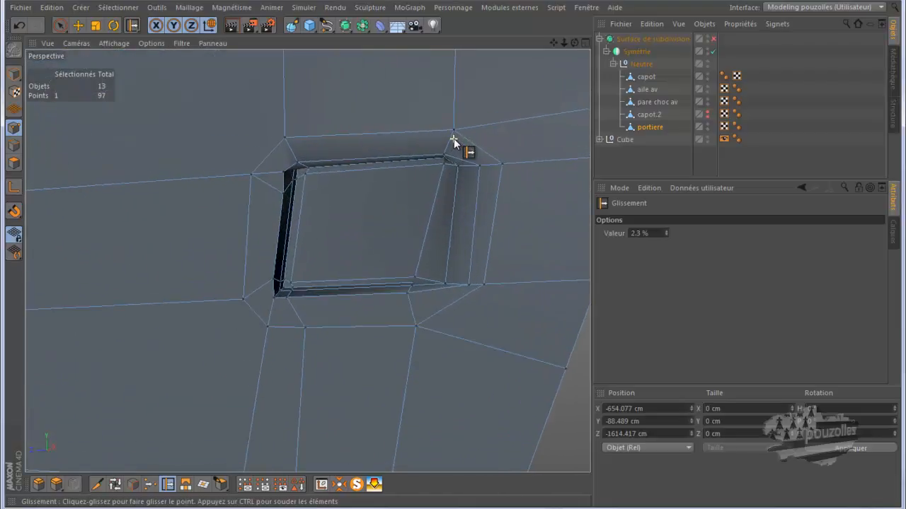
pyautogui.moveTo(445, 156); pyautogui.dragTo(447, 157)
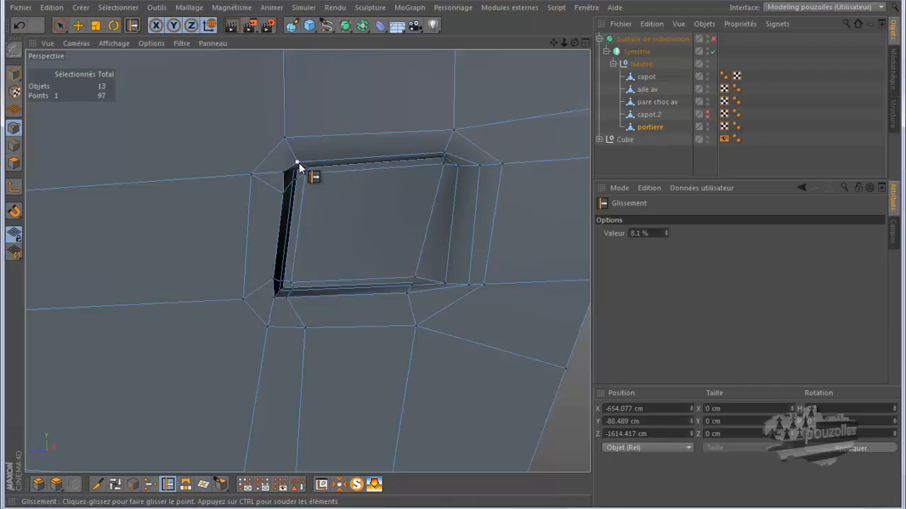
pyautogui.moveTo(297, 161); pyautogui.dragTo(315, 167)
pyautogui.moveTo(572, 44); pyautogui.dragTo(453, 254)
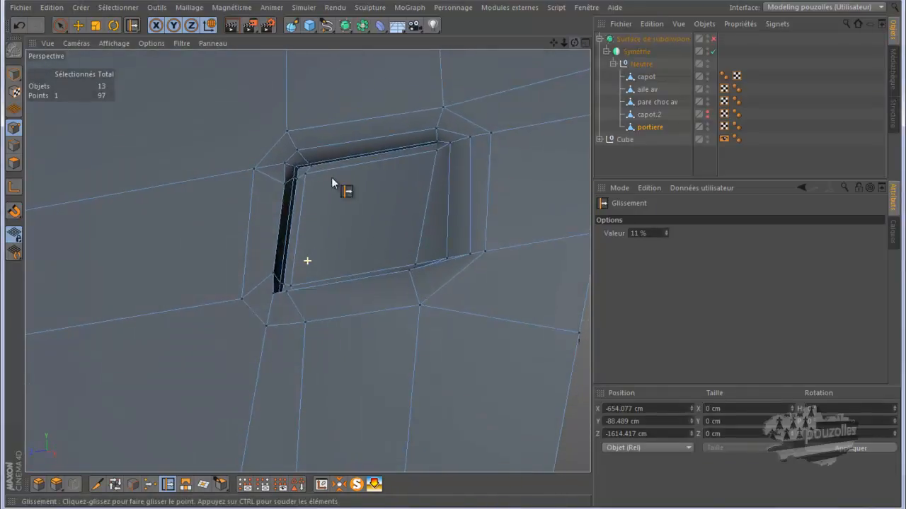
pyautogui.scroll(3, 294, 190)
pyautogui.scroll(2, 293, 191)
pyautogui.moveTo(293, 172); pyautogui.dragTo(276, 149)
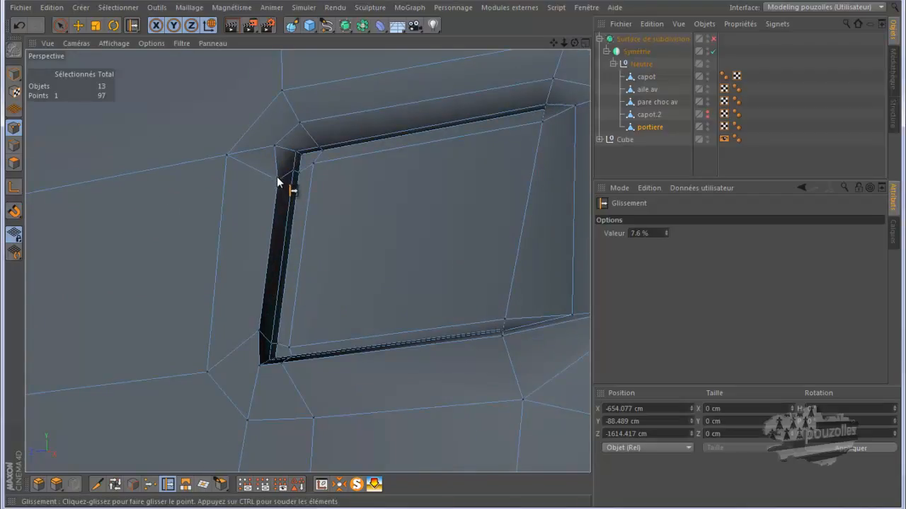
pyautogui.moveTo(278, 183); pyautogui.dragTo(275, 181)
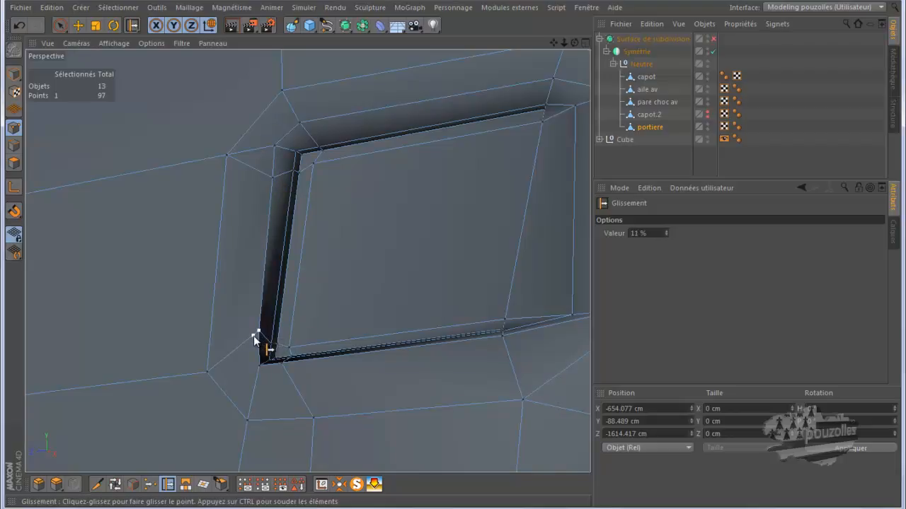
pyautogui.moveTo(254, 335); pyautogui.dragTo(262, 362)
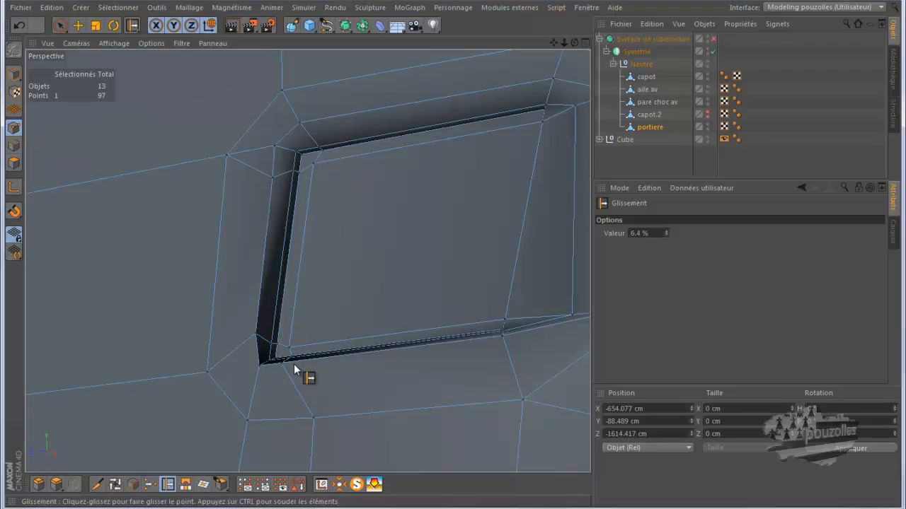
pyautogui.keyDown('alt'); pyautogui.moveTo(388, 352); pyautogui.dragTo(380, 353, button='right'); pyautogui.keyUp('alt')
# Enable the Subdivision Surface and render the view to check the smoothed handle recess.
pyautogui.scroll(-2, 380, 353)
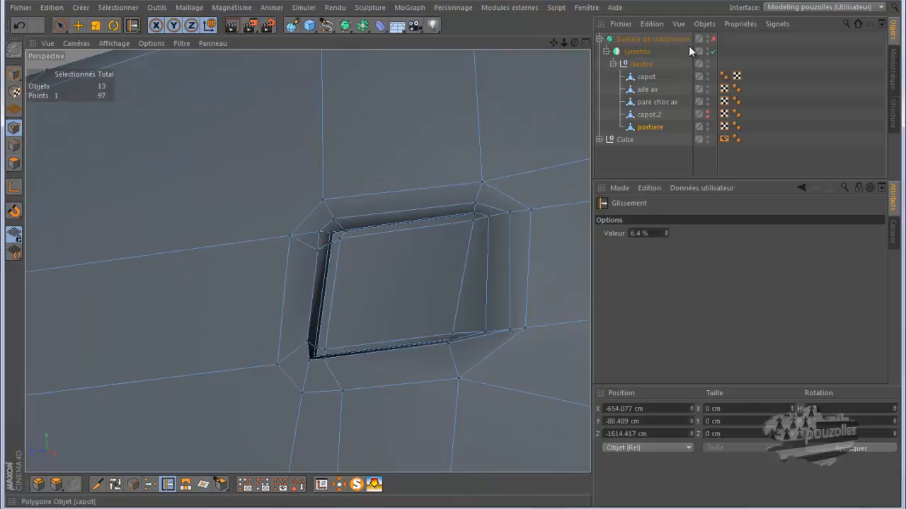
pyautogui.click(713, 39)
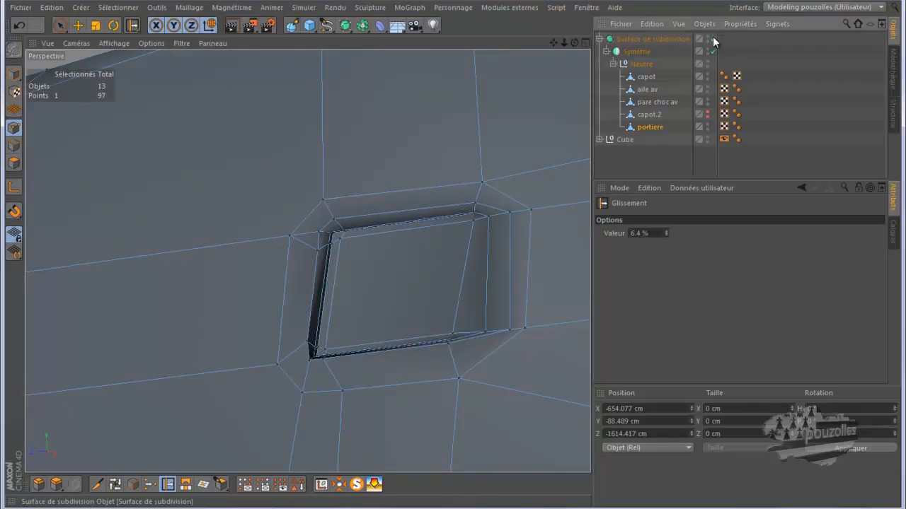
pyautogui.click(231, 27)
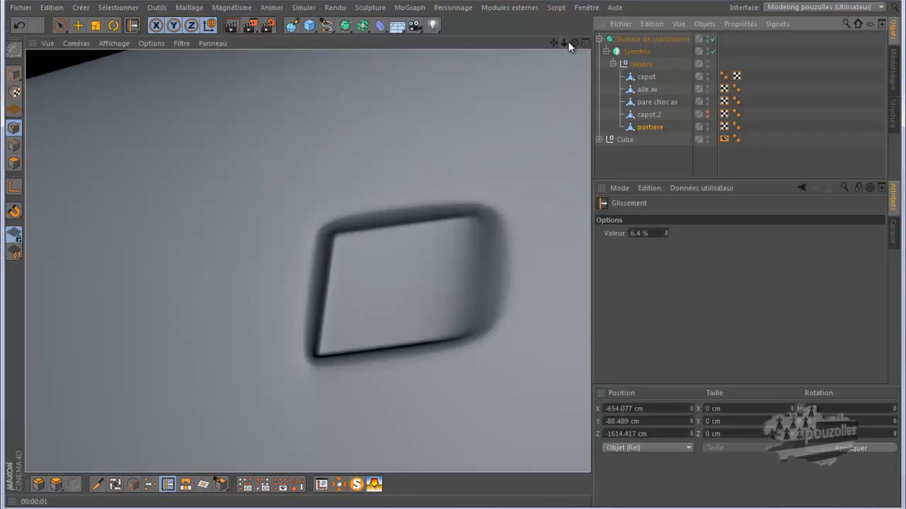
# Orbit around the door and render the view from several angles to inspect the handle recess.
pyautogui.moveTo(573, 42); pyautogui.dragTo(456, 255)
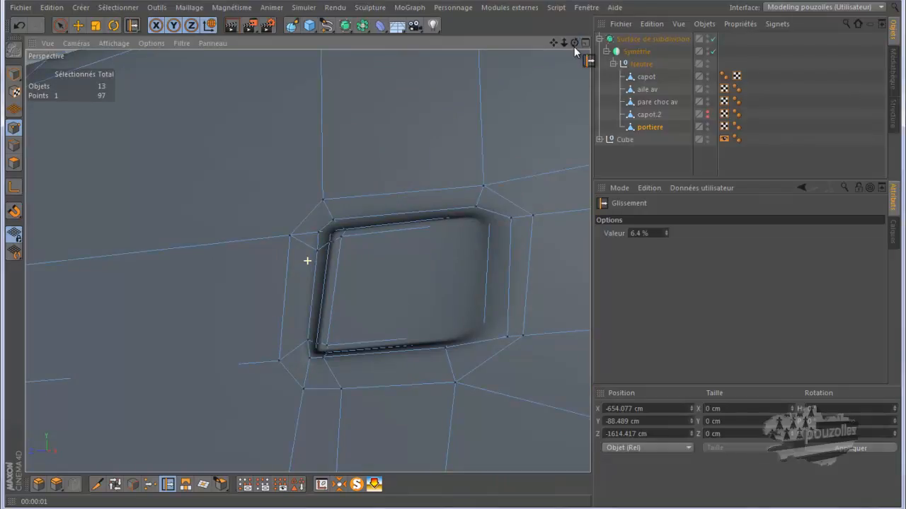
pyautogui.scroll(-8, 423, 259)
pyautogui.scroll(-10, 422, 309)
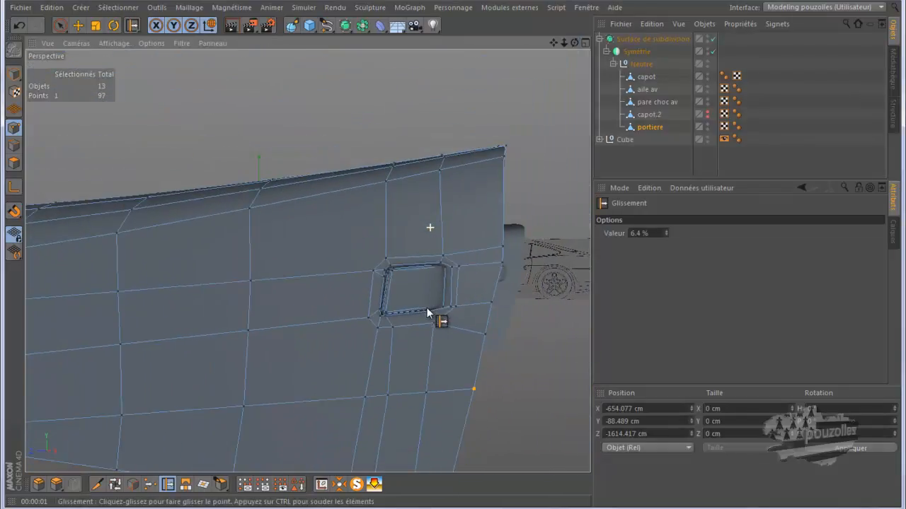
pyautogui.scroll(-8, 441, 315)
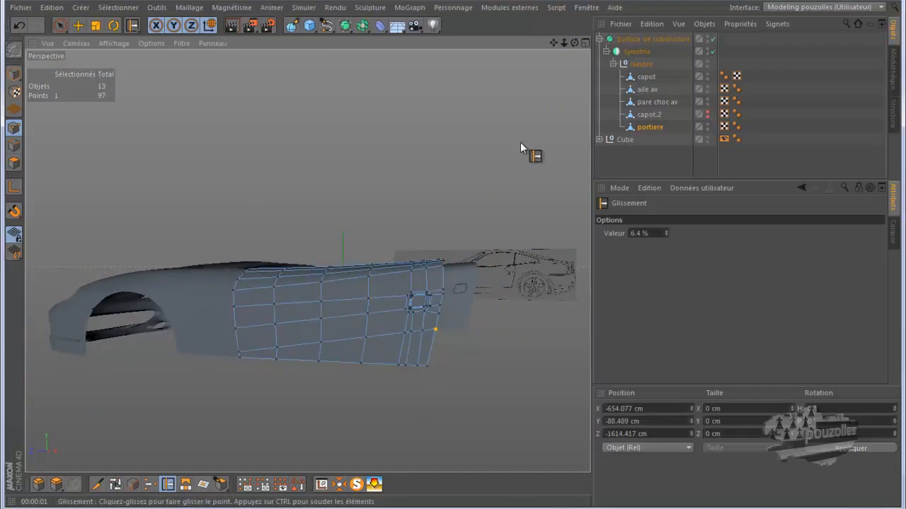
pyautogui.moveTo(575, 43); pyautogui.dragTo(454, 256)
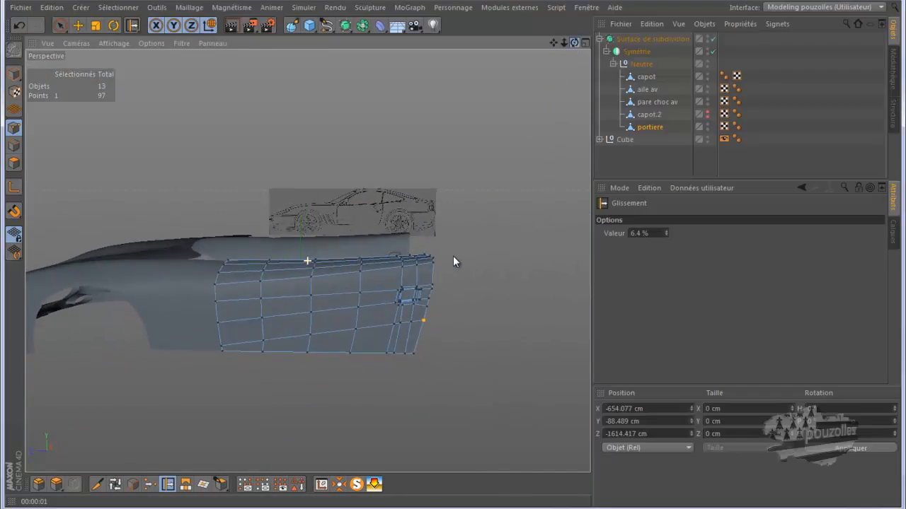
pyautogui.click(233, 27)
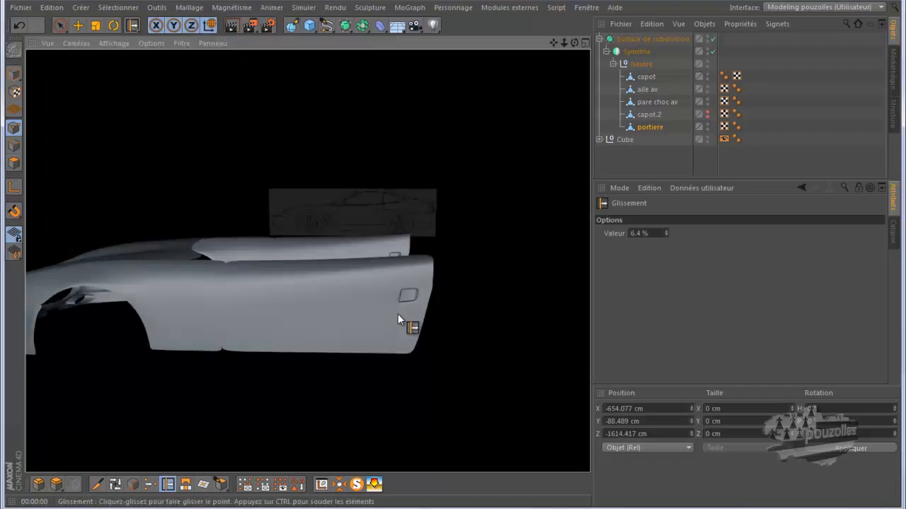
pyautogui.scroll(6, 398, 315)
pyautogui.scroll(4, 408, 309)
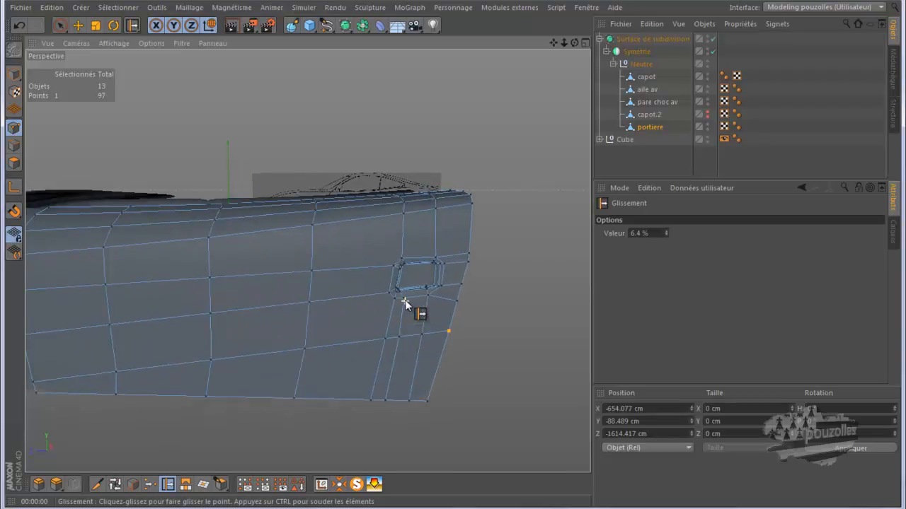
pyautogui.moveTo(574, 43); pyautogui.dragTo(455, 261)
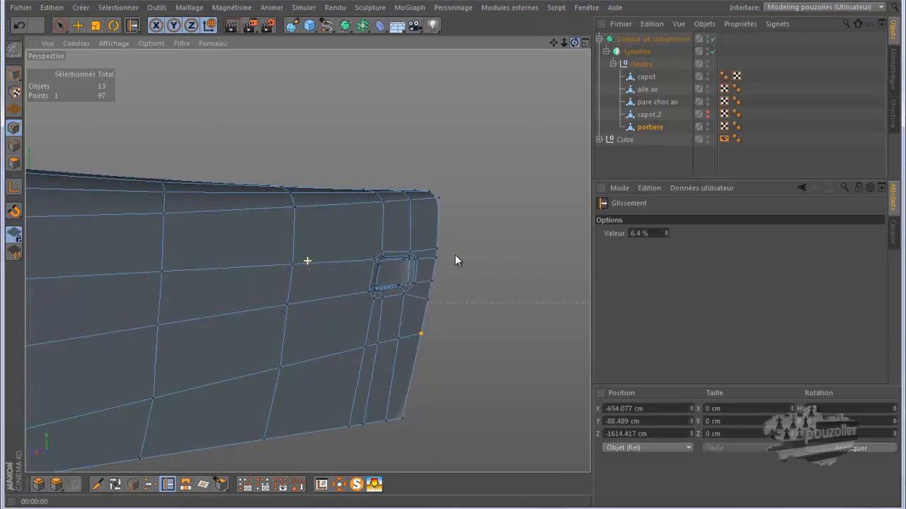
pyautogui.click(232, 27)
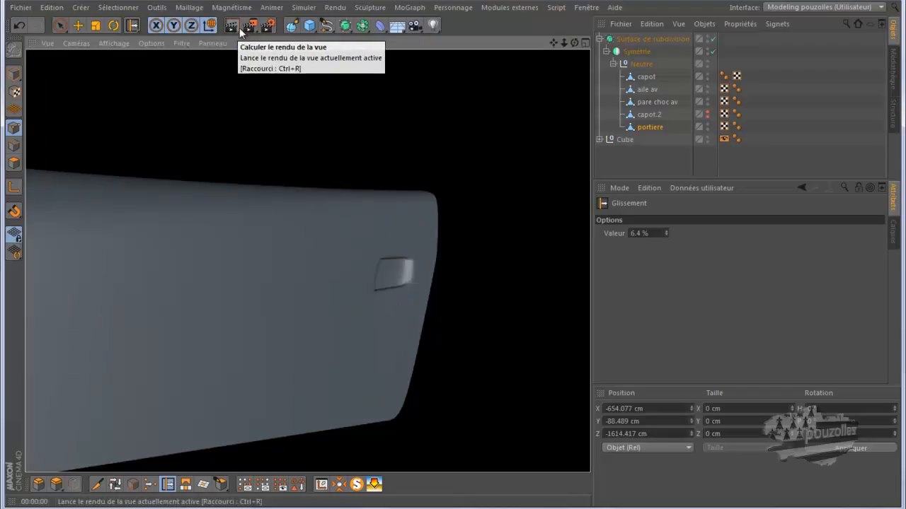
# Slide the points at the recess's lower-left corner outward to smooth the pinching around the opening.
pyautogui.scroll(2, 378, 296)
pyautogui.scroll(3, 373, 287)
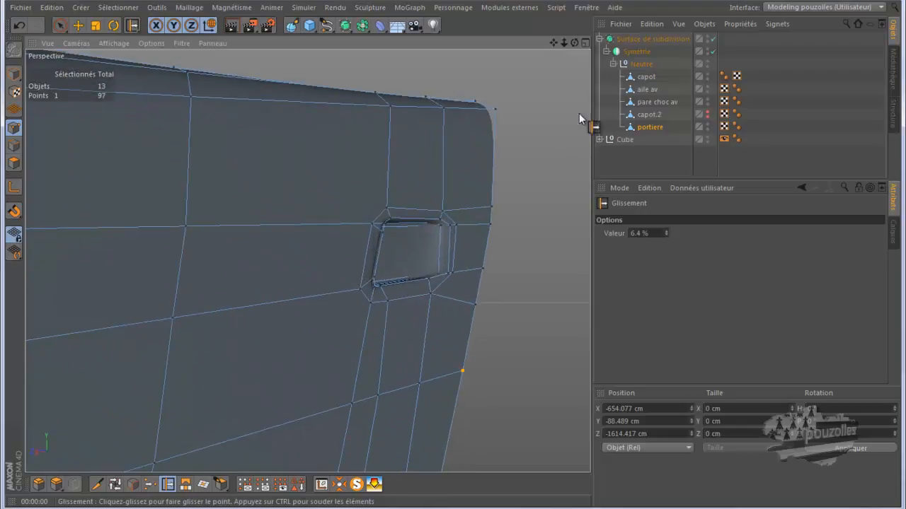
pyautogui.moveTo(574, 43); pyautogui.dragTo(479, 186)
pyautogui.scroll(6, 407, 279)
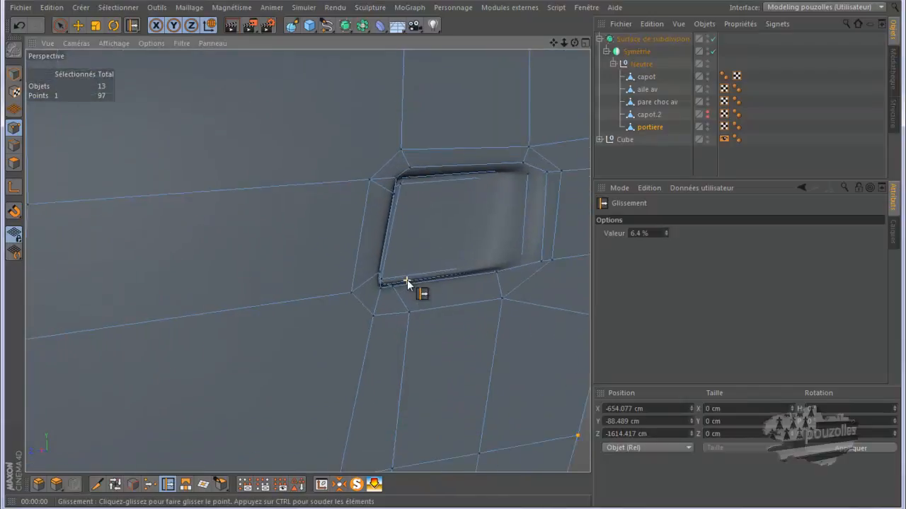
pyautogui.scroll(3, 407, 279)
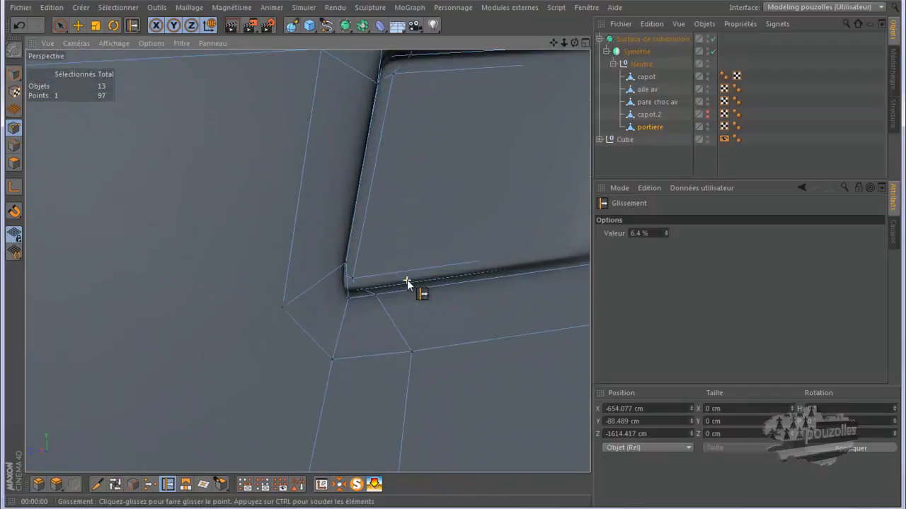
pyautogui.moveTo(573, 43)
pyautogui.mouseDown()
pyautogui.moveTo(445, 262)
pyautogui.moveTo(456, 248)
pyautogui.mouseUp()
pyautogui.moveTo(376, 300); pyautogui.dragTo(391, 303)
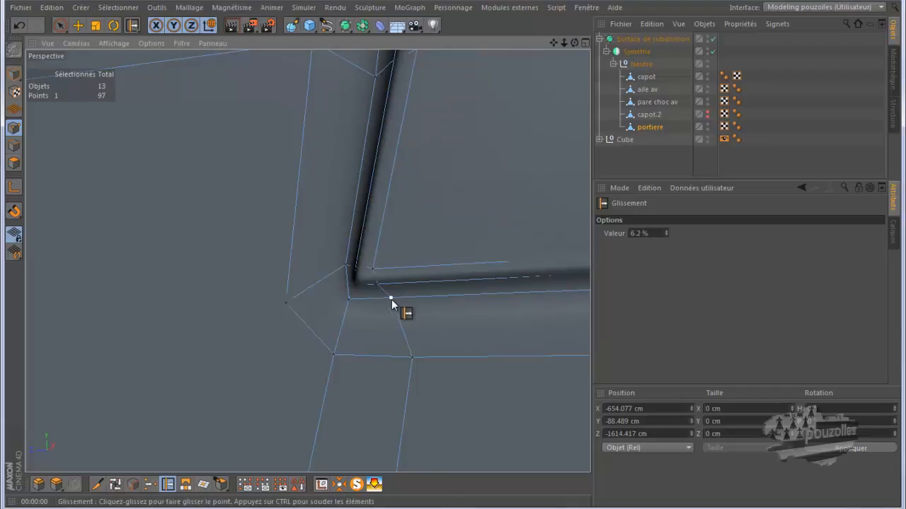
pyautogui.moveTo(349, 290)
pyautogui.keyDown('alt'); pyautogui.mouseDown()
pyautogui.moveTo(293, 344)
pyautogui.moveTo(281, 345)
pyautogui.mouseUp(); pyautogui.keyUp('alt')
pyautogui.scroll(-2, 280, 344)
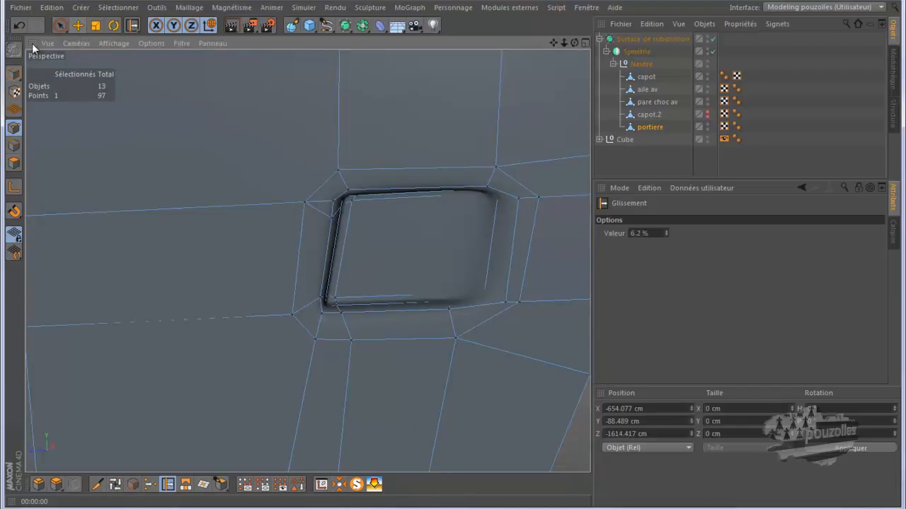
# Switch to model mode, pick the Move tool, and add a new cube.
pyautogui.click(13, 74)
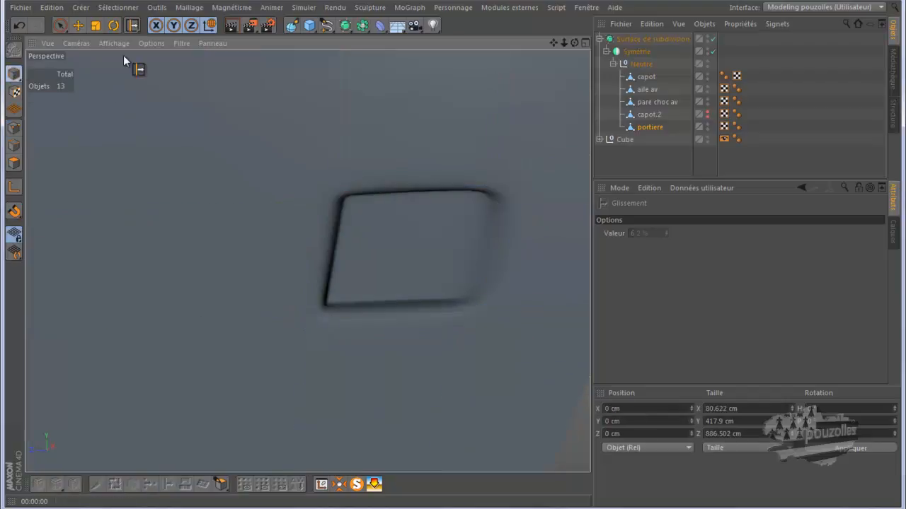
pyautogui.click(78, 25)
pyautogui.click(309, 26)
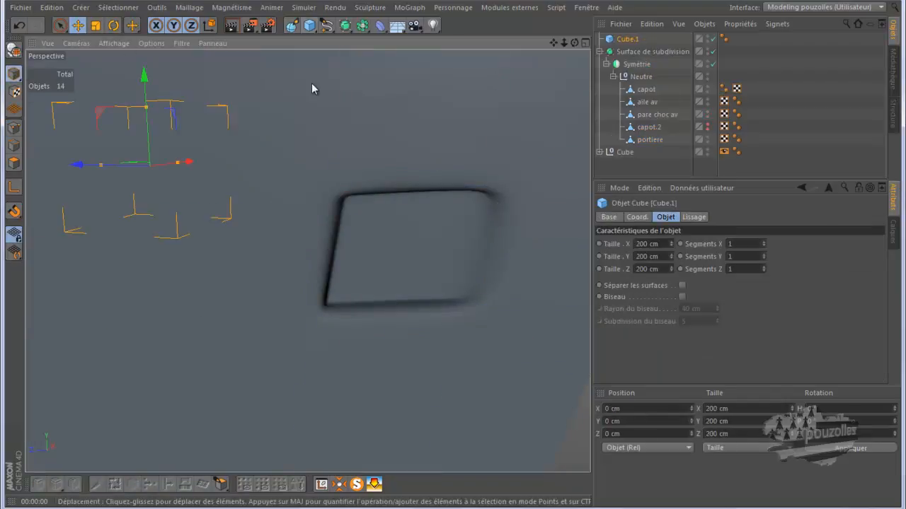
# In the left view, move the new cube along Z onto the door handle area of the blueprint.
pyautogui.middleClick(319, 195)
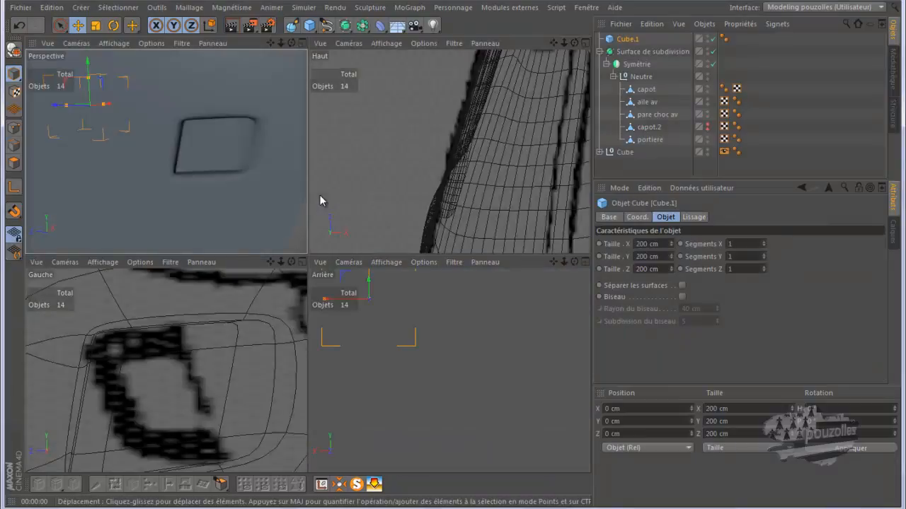
pyautogui.middleClick(283, 344)
pyautogui.scroll(-2, 291, 334)
pyautogui.scroll(-8, 332, 322)
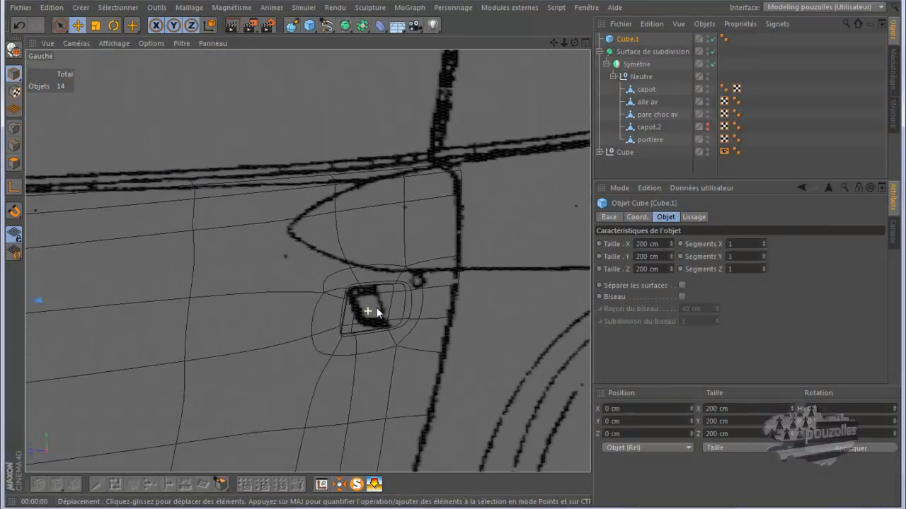
pyautogui.scroll(-2, 402, 305)
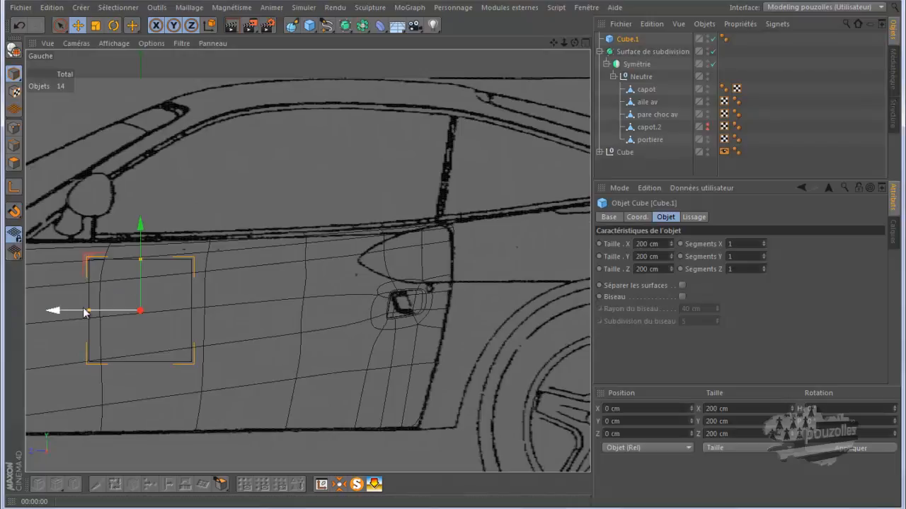
pyautogui.moveTo(71, 313); pyautogui.dragTo(326, 320)
# Raise the cube over the handle and scale it to about 40 cm tall and 35 cm deep.
pyautogui.scroll(5, 407, 322)
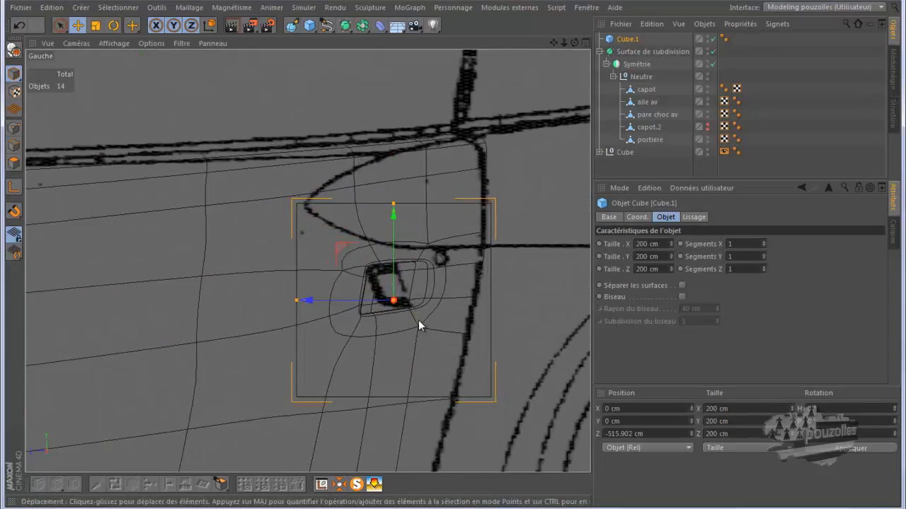
pyautogui.scroll(3, 418, 320)
pyautogui.moveTo(382, 246); pyautogui.dragTo(383, 223)
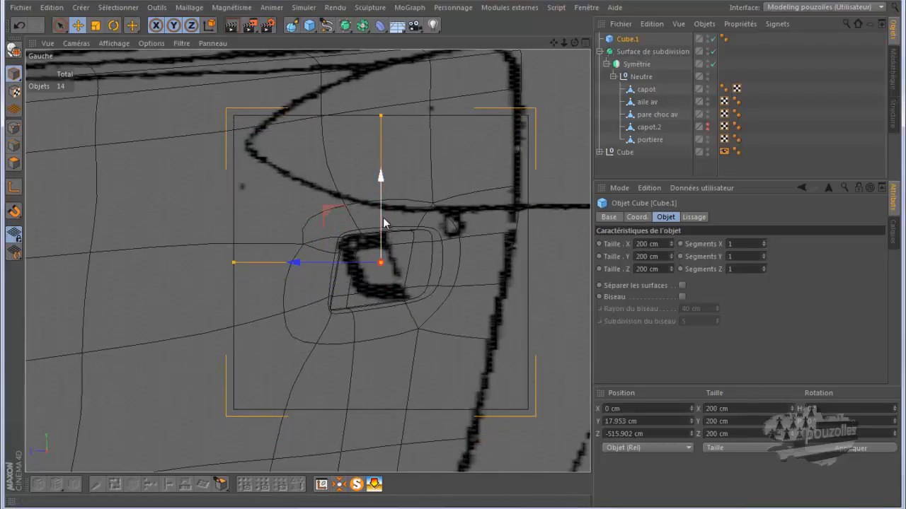
pyautogui.moveTo(381, 117); pyautogui.dragTo(383, 238)
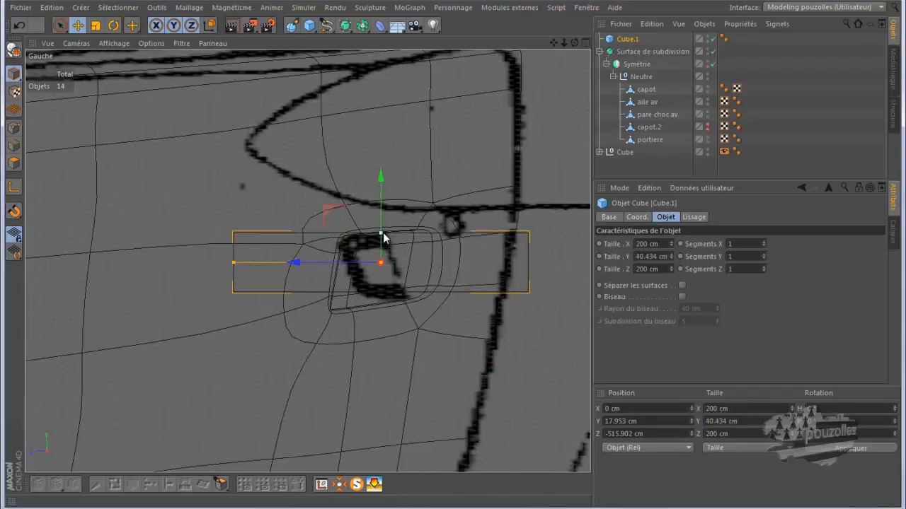
pyautogui.moveTo(235, 263); pyautogui.dragTo(356, 287)
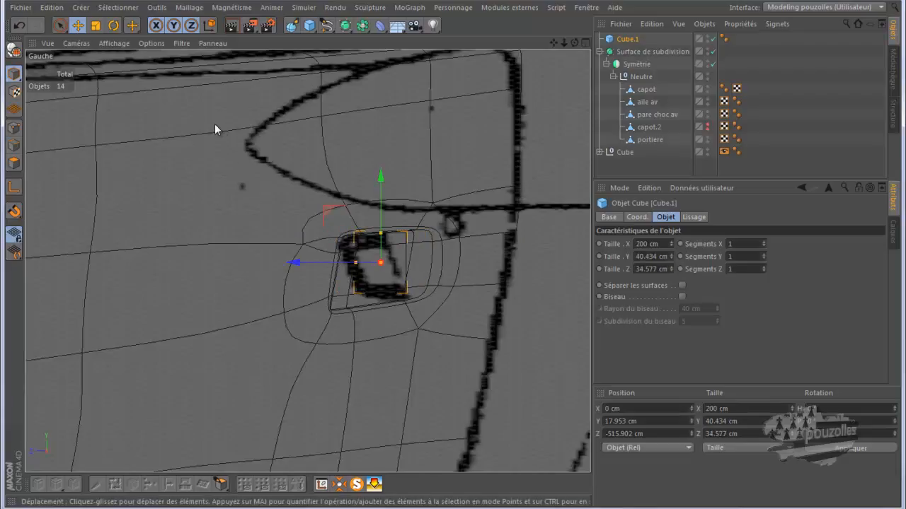
# In the perspective view, move the new cube against the door and flatten it to about 15.7 cm in X.
pyautogui.middleClick(130, 204)
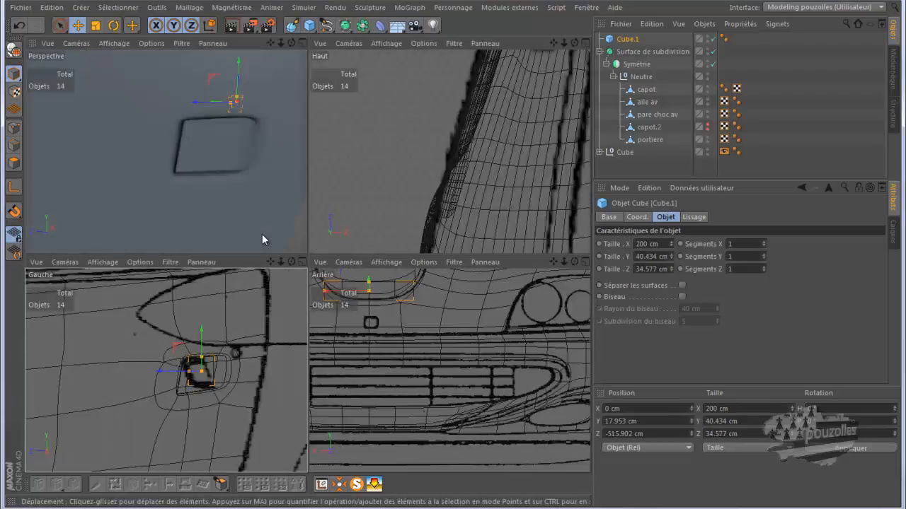
pyautogui.middleClick(262, 234)
pyautogui.scroll(-7, 261, 235)
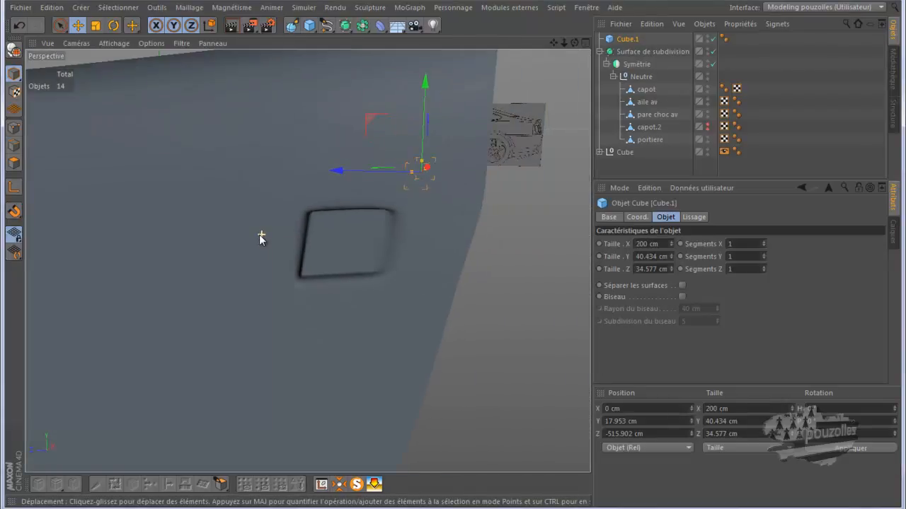
pyautogui.moveTo(418, 171); pyautogui.dragTo(341, 288)
pyautogui.moveTo(326, 249); pyautogui.dragTo(300, 287)
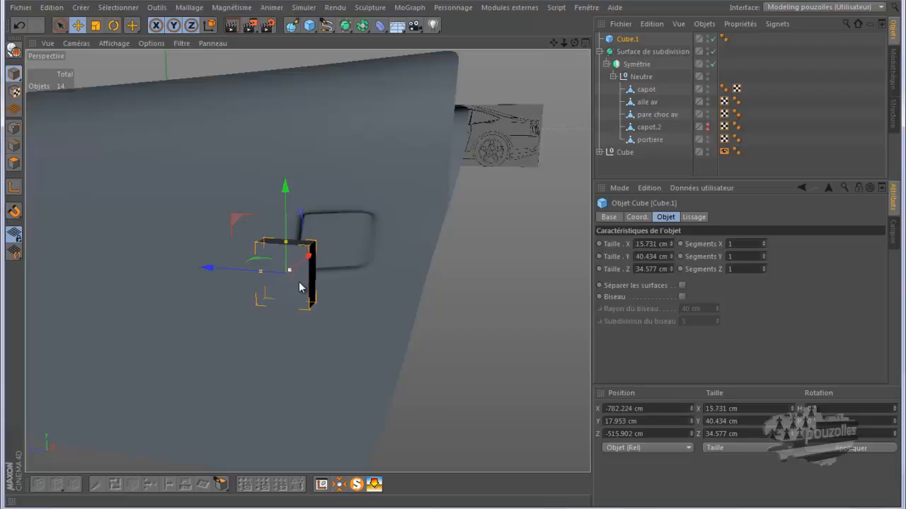
pyautogui.moveTo(309, 257); pyautogui.dragTo(354, 240)
# Switch the left view to Gouraud shading with lines and lower the cube into the door handle recess.
pyautogui.middleClick(324, 309)
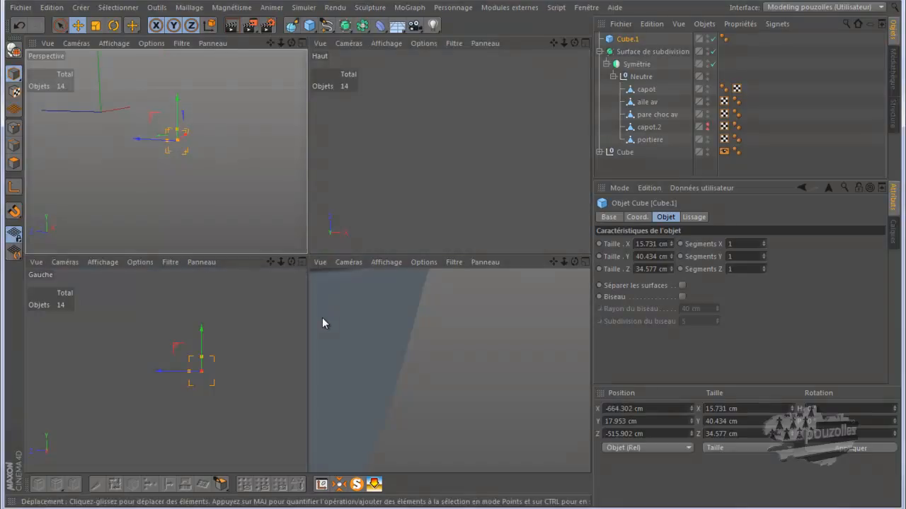
pyautogui.middleClick(276, 387)
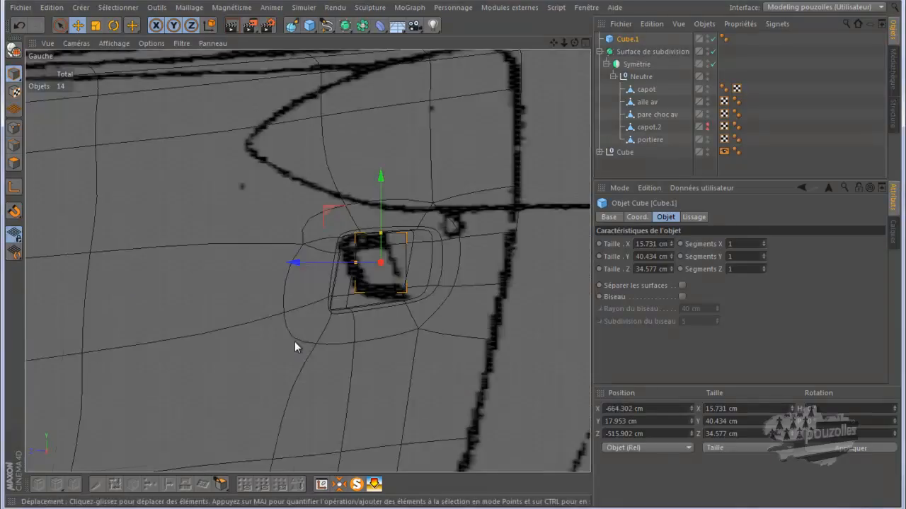
pyautogui.click(106, 43)
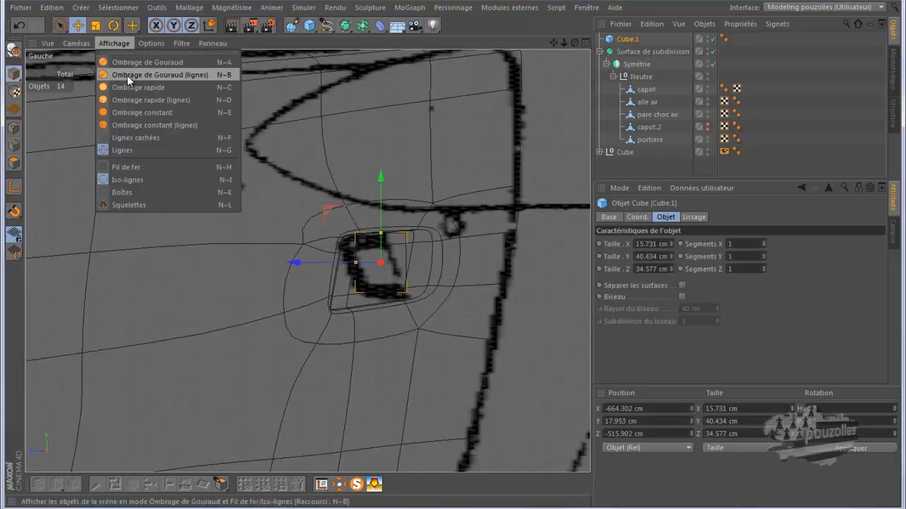
pyautogui.click(127, 75)
pyautogui.scroll(6, 377, 266)
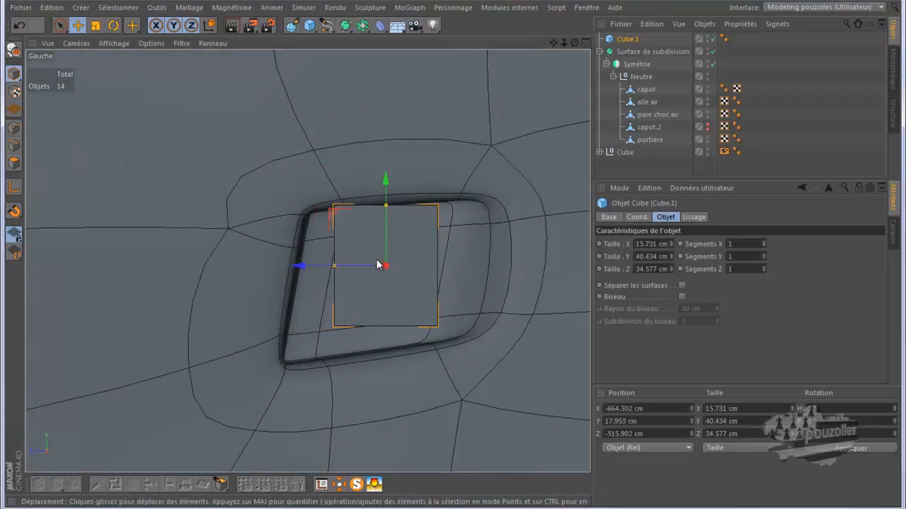
pyautogui.moveTo(340, 218); pyautogui.dragTo(326, 252)
# Make the cube editable and switch to point mode with the Live Selection tool.
pyautogui.click(113, 26)
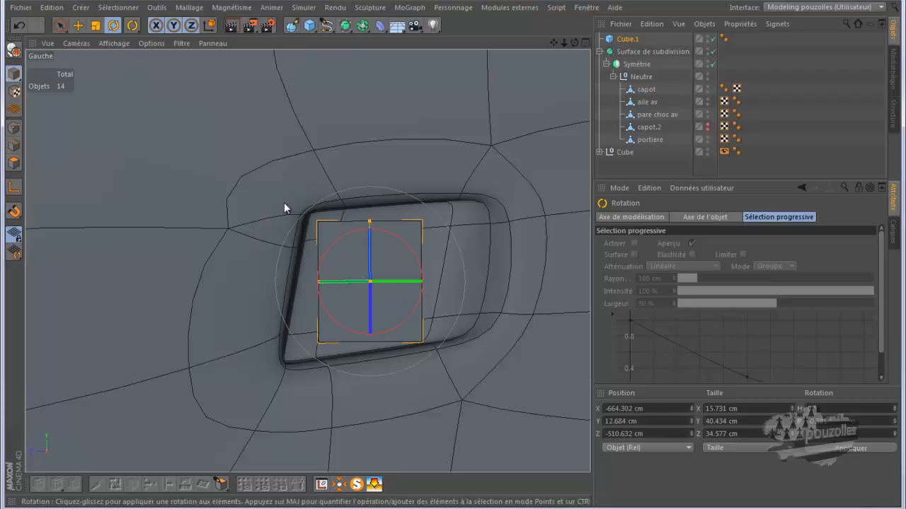
pyautogui.click(13, 51)
pyautogui.click(13, 127)
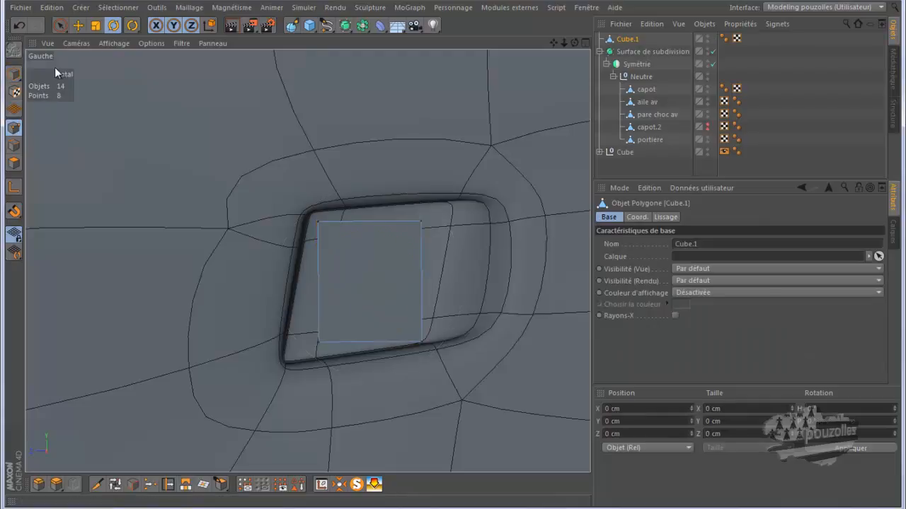
pyautogui.click(62, 25)
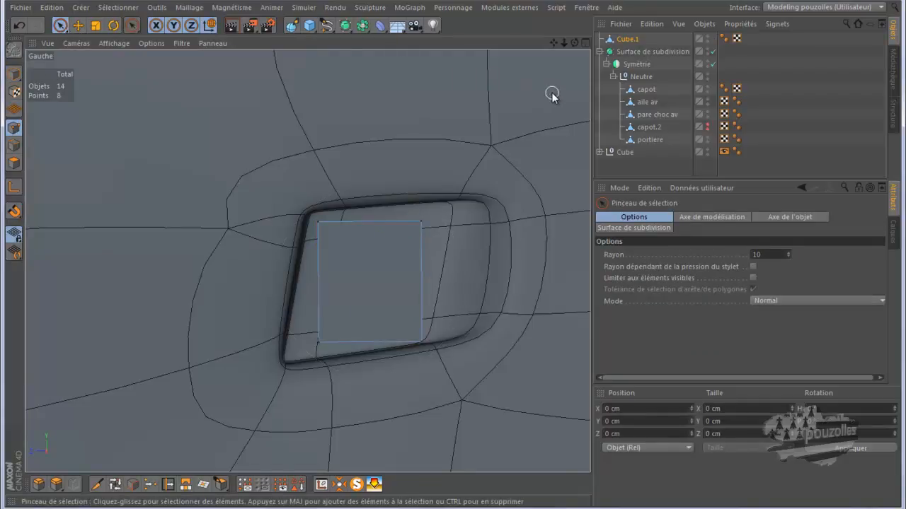
# Parent Cube.1 under the portiere object inside the subdivision surface.
pyautogui.click(629, 40)
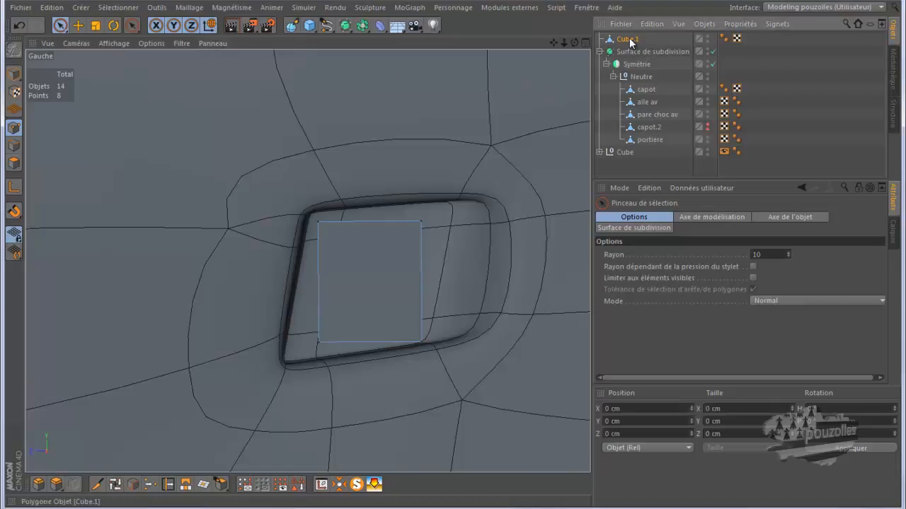
pyautogui.moveTo(627, 42); pyautogui.dragTo(649, 140)
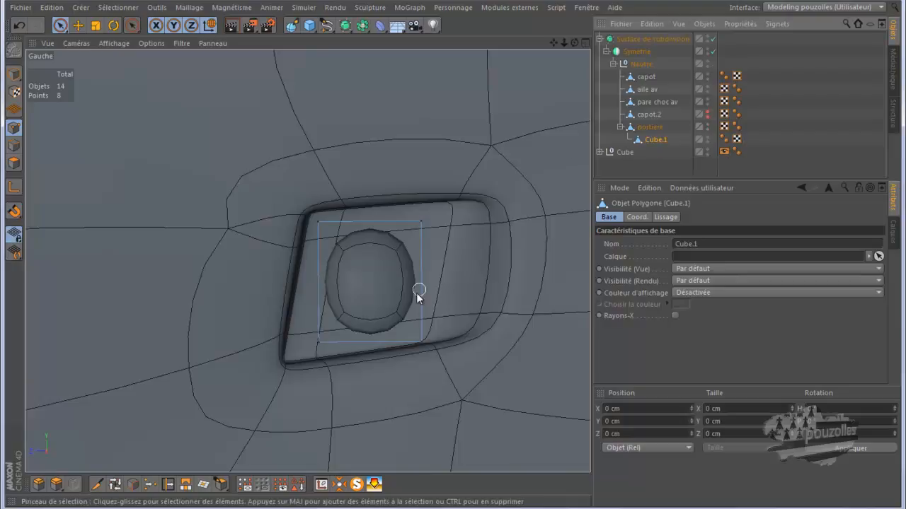
pyautogui.scroll(5, 392, 350)
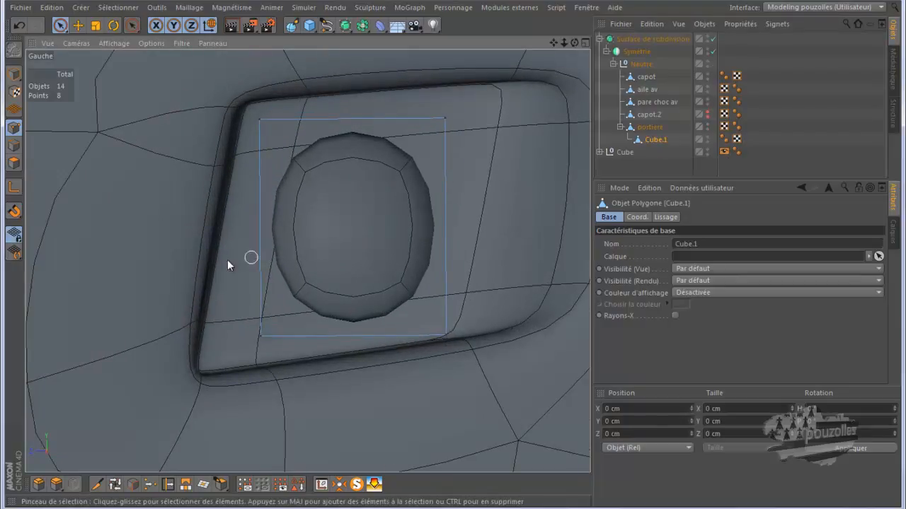
# Use the Knife in Loop mode to add four edge loops near each side of the handle cube.
pyautogui.click(97, 484)
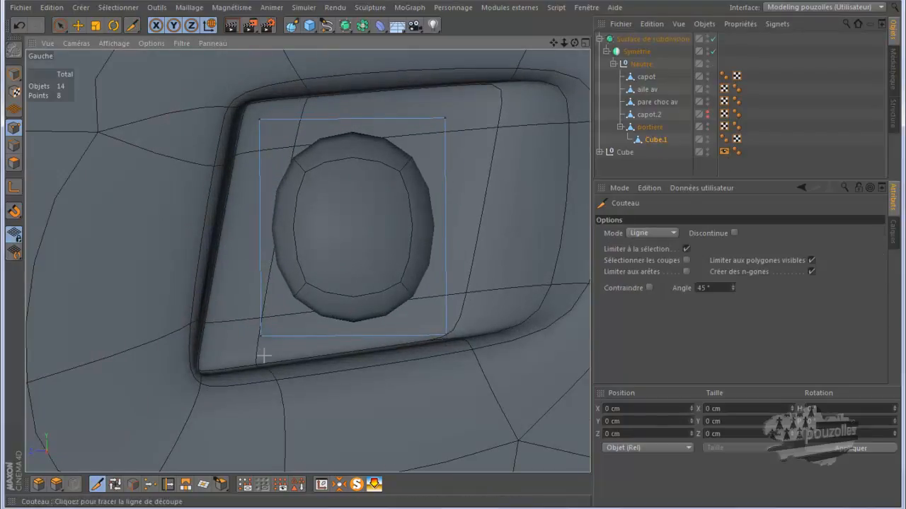
pyautogui.click(647, 233)
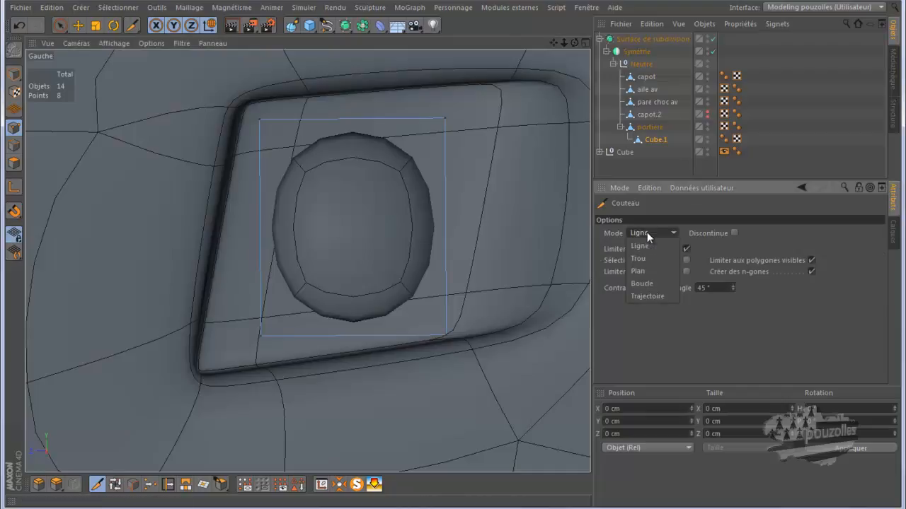
pyautogui.click(648, 276)
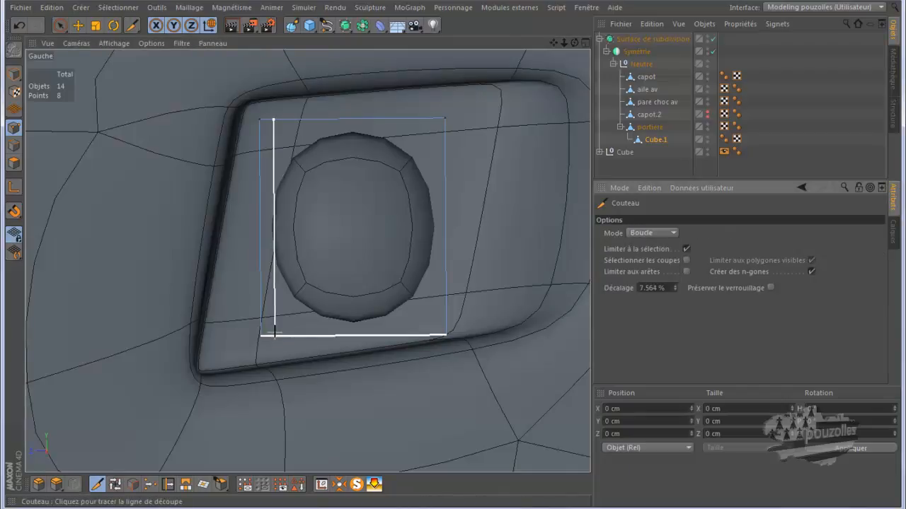
pyautogui.click(274, 331)
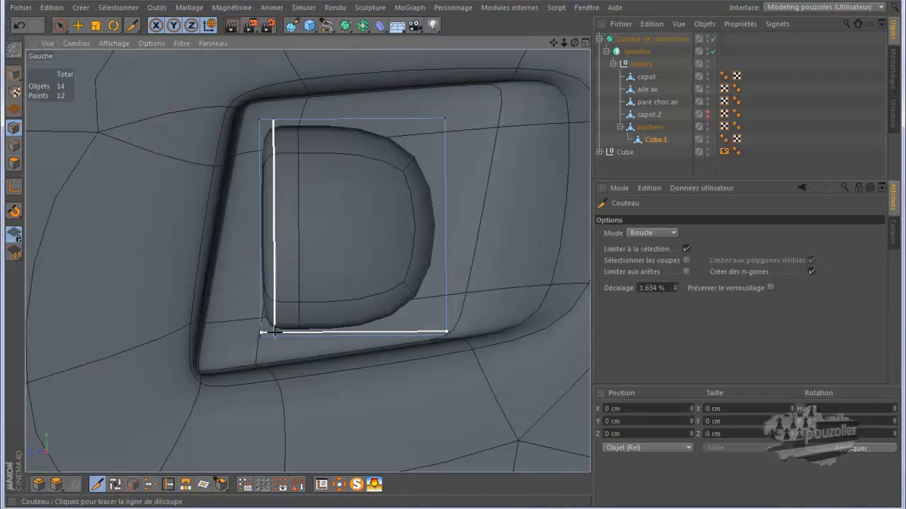
pyautogui.click(430, 338)
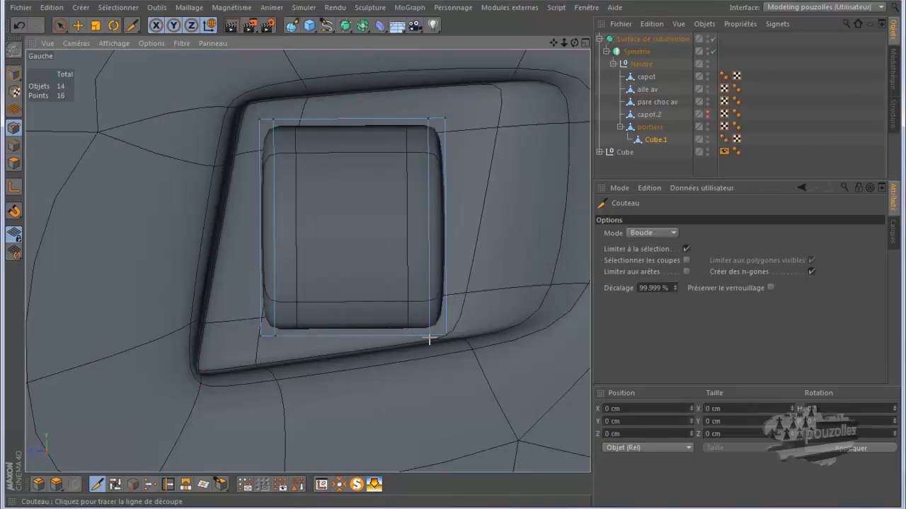
pyautogui.click(434, 140)
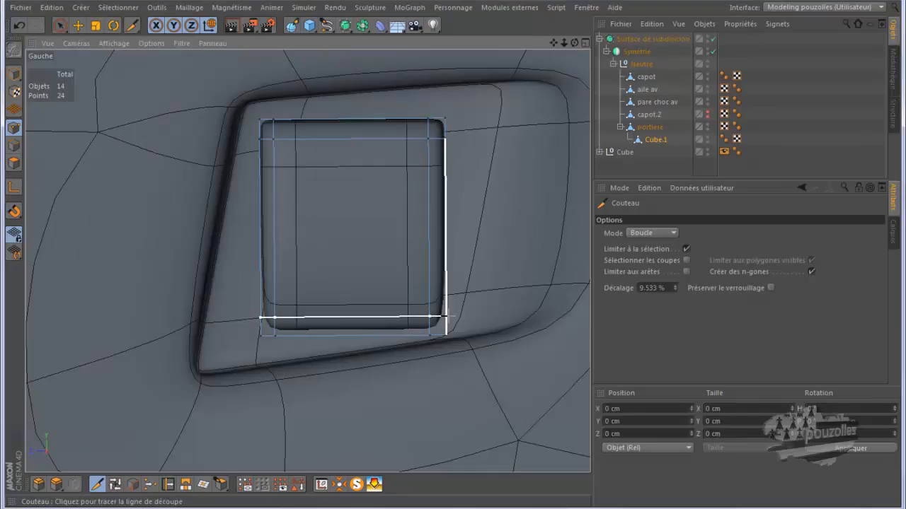
pyautogui.click(446, 317)
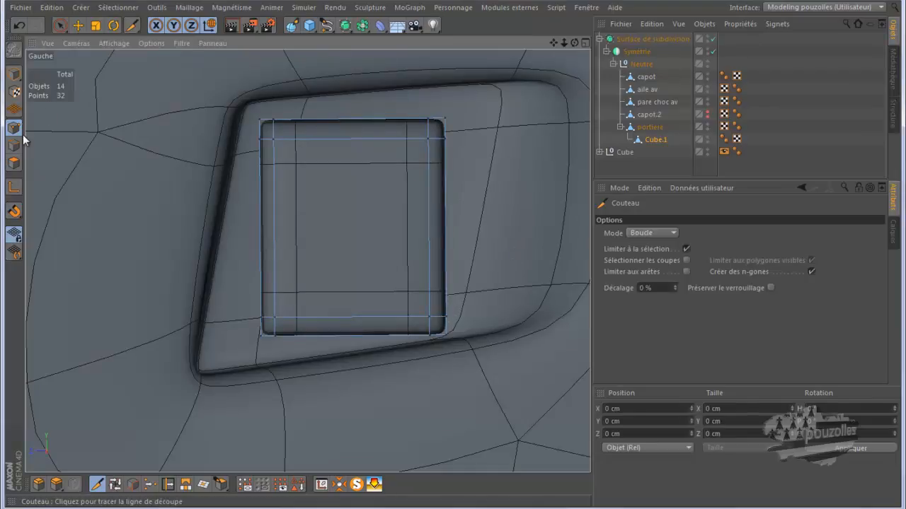
# Move the handle's top-left and top-right corner points out to the recess's upper corners.
pyautogui.click(60, 25)
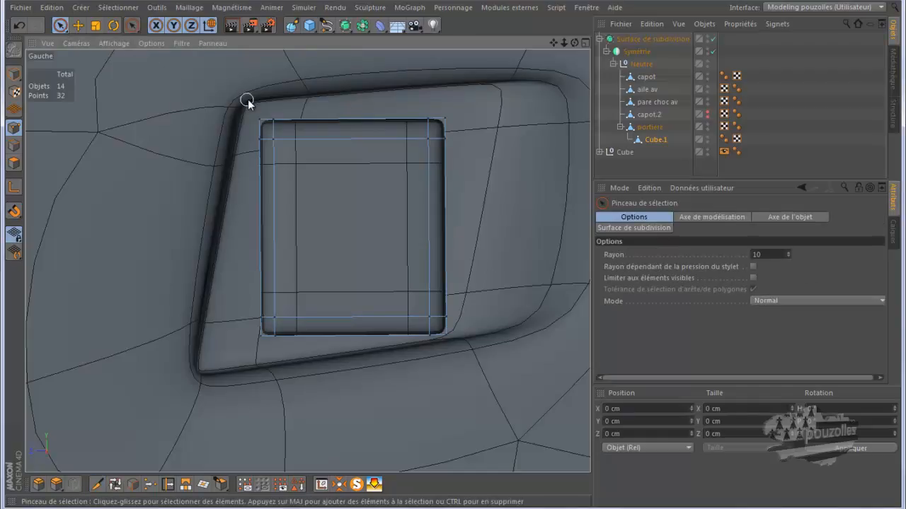
pyautogui.click(258, 125)
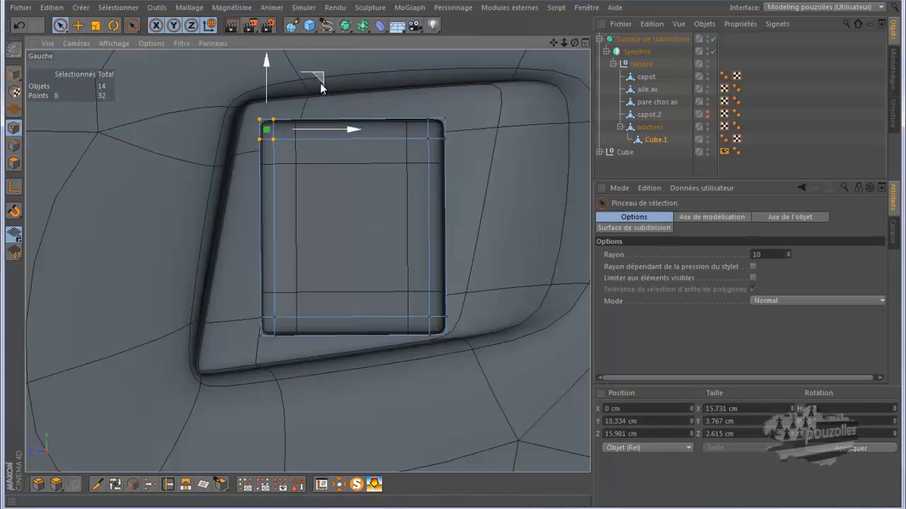
pyautogui.moveTo(321, 81); pyautogui.dragTo(299, 67)
pyautogui.moveTo(427, 118)
pyautogui.mouseDown()
pyautogui.moveTo(428, 137)
pyautogui.moveTo(440, 119)
pyautogui.moveTo(446, 148)
pyautogui.mouseUp()
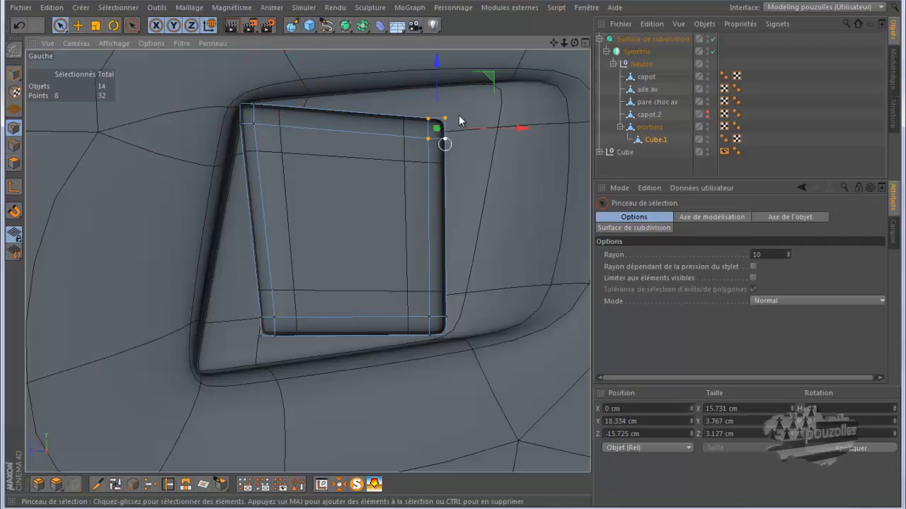
pyautogui.moveTo(494, 72); pyautogui.dragTo(454, 255)
# Align the handle's bottom-left and bottom-right corner points with the recess's lower corners and adjust the top-left points.
pyautogui.moveTo(262, 318); pyautogui.dragTo(265, 341)
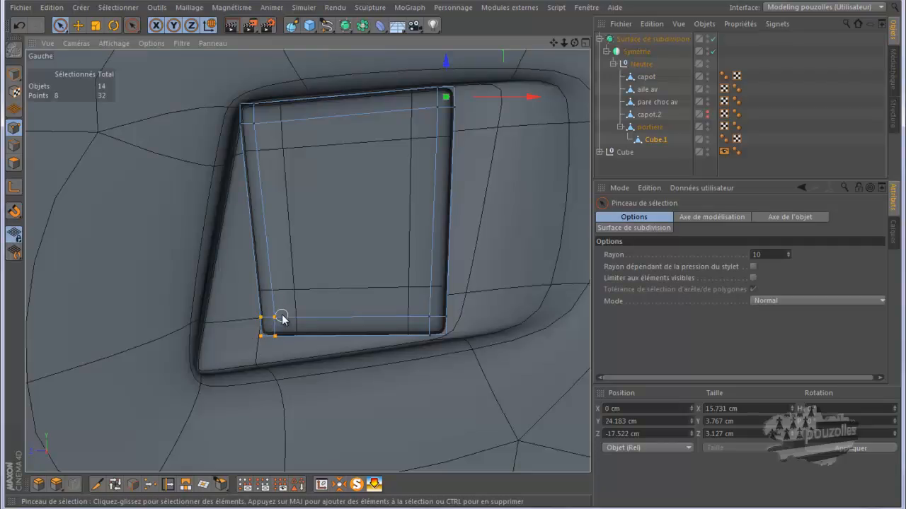
pyautogui.moveTo(312, 290); pyautogui.dragTo(265, 309)
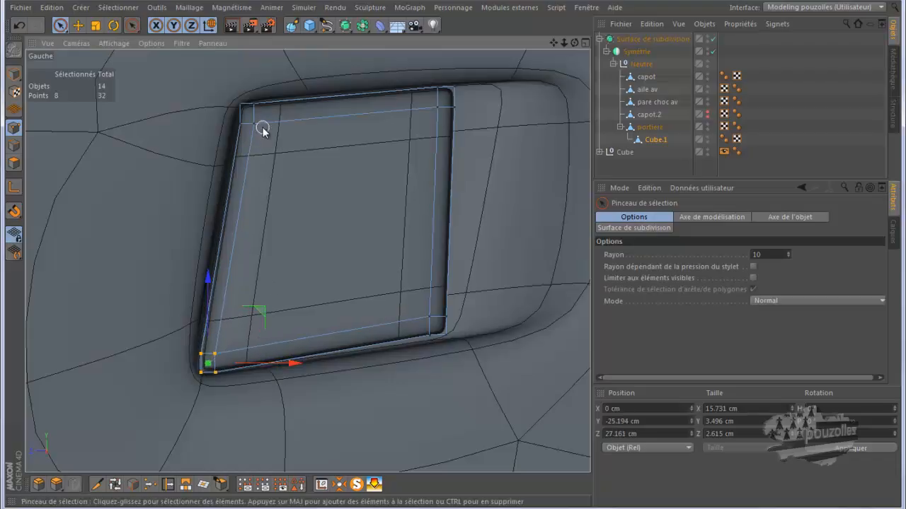
pyautogui.click(251, 104)
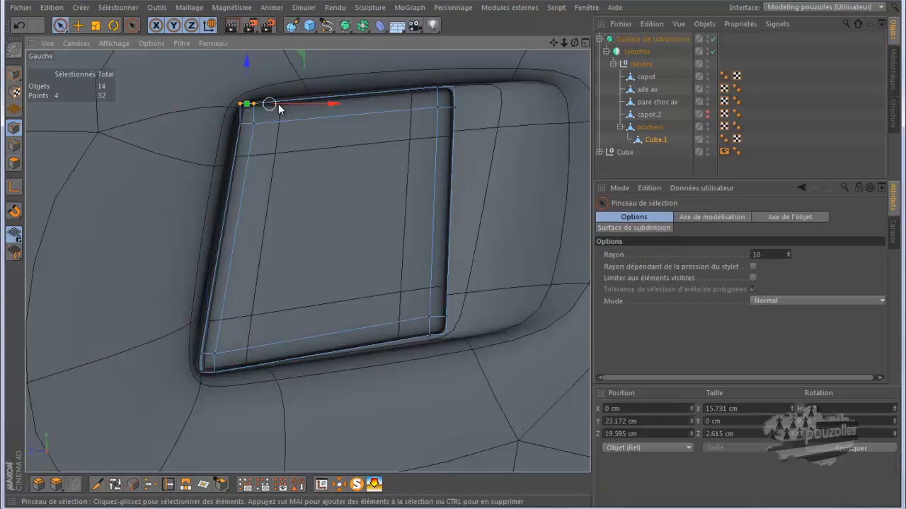
pyautogui.moveTo(295, 106); pyautogui.dragTo(296, 103)
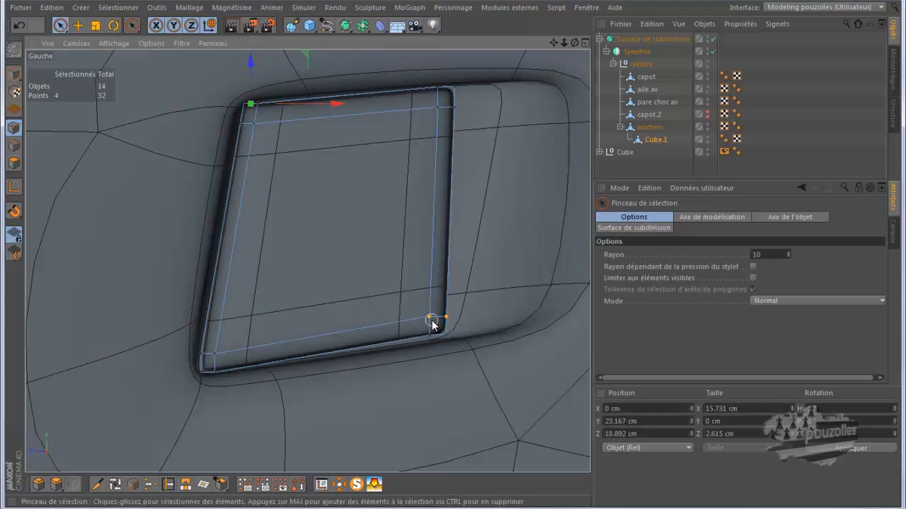
pyautogui.moveTo(456, 338)
pyautogui.mouseDown()
pyautogui.moveTo(469, 277)
pyautogui.moveTo(495, 279)
pyautogui.mouseUp()
pyautogui.click(453, 343)
pyautogui.moveTo(454, 343); pyautogui.dragTo(454, 341)
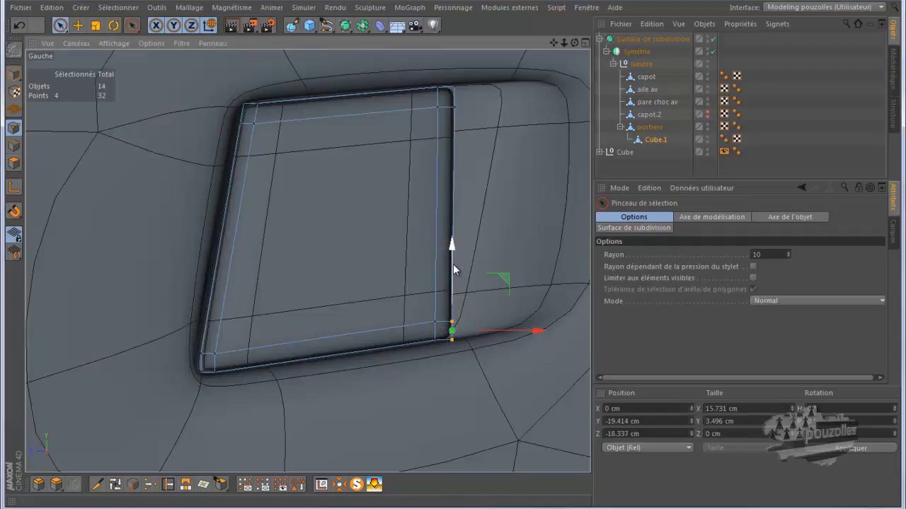
pyautogui.moveTo(454, 269); pyautogui.dragTo(453, 266)
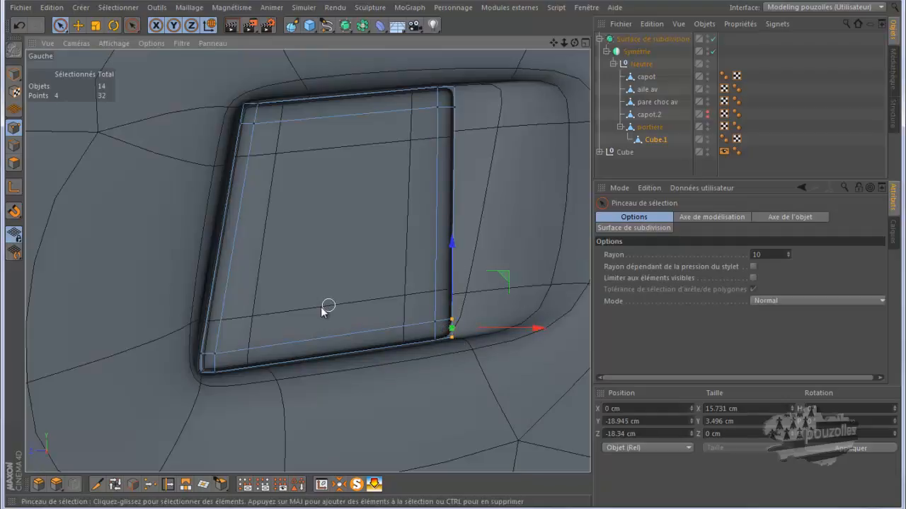
# In the perspective view, select the handle's outer points and pull them outward from the door surface.
pyautogui.middleClick(298, 312)
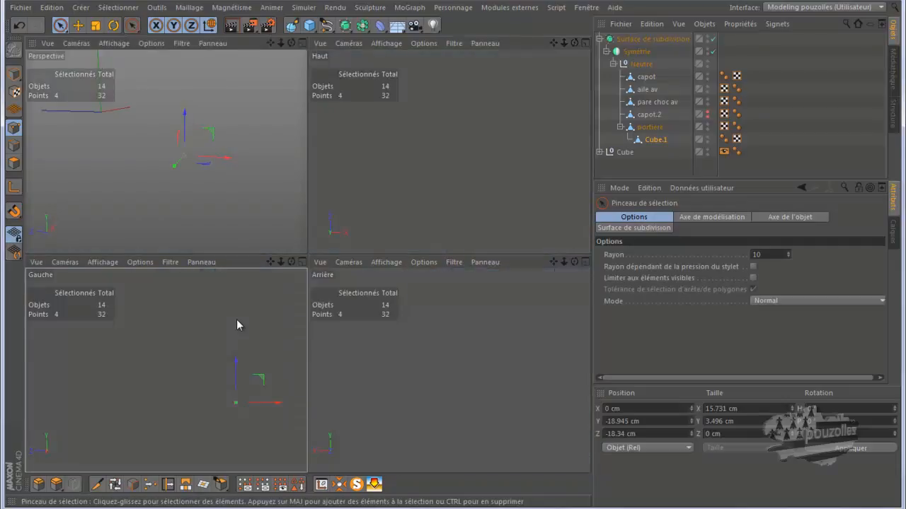
pyautogui.middleClick(230, 184)
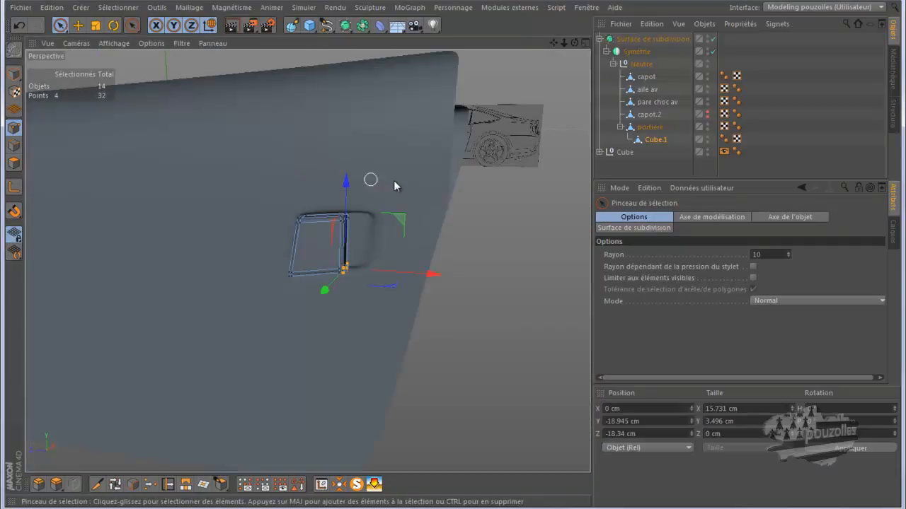
pyautogui.moveTo(573, 42)
pyautogui.mouseDown()
pyautogui.moveTo(459, 259)
pyautogui.moveTo(440, 254)
pyautogui.moveTo(450, 257)
pyautogui.mouseUp()
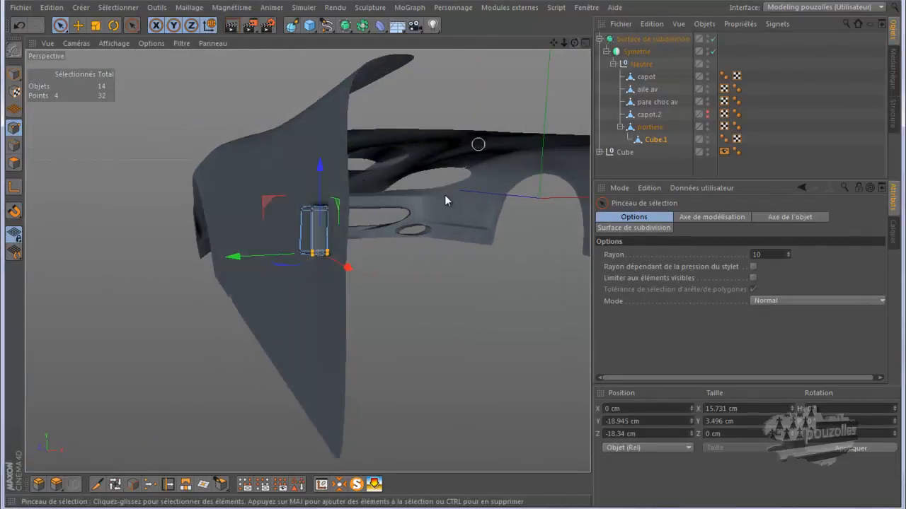
pyautogui.scroll(-1, 258, 355)
pyautogui.scroll(2, 310, 318)
pyautogui.moveTo(575, 43); pyautogui.dragTo(452, 255)
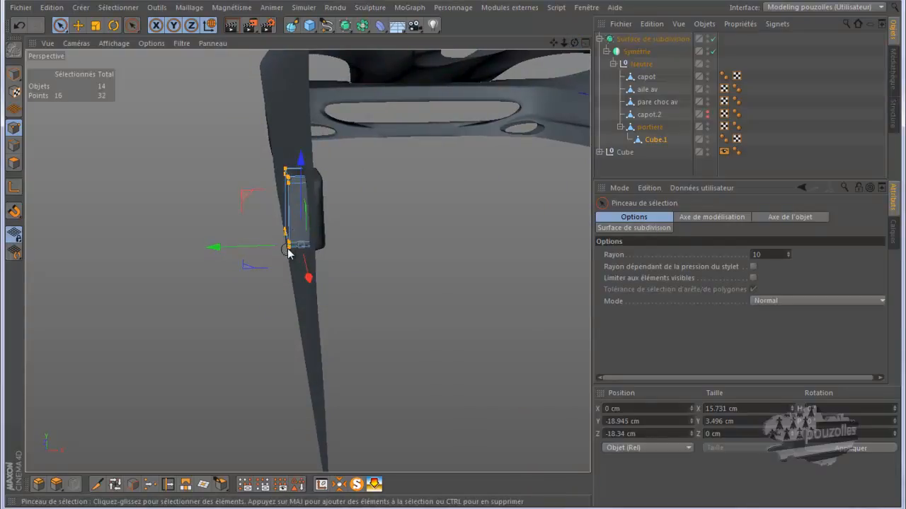
pyautogui.moveTo(281, 262); pyautogui.dragTo(282, 264)
pyautogui.moveTo(366, 207); pyautogui.dragTo(380, 211)
pyautogui.moveTo(575, 42); pyautogui.dragTo(446, 255)
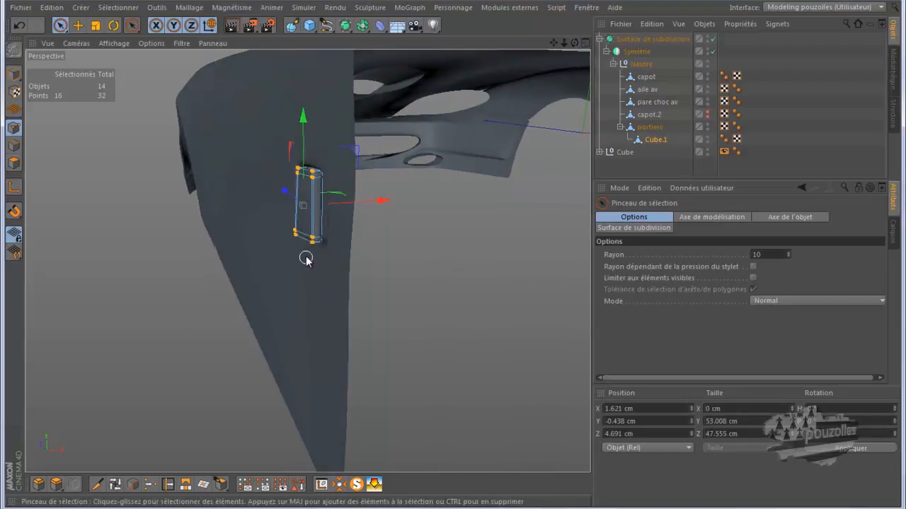
pyautogui.scroll(3, 307, 252)
pyautogui.scroll(2, 329, 235)
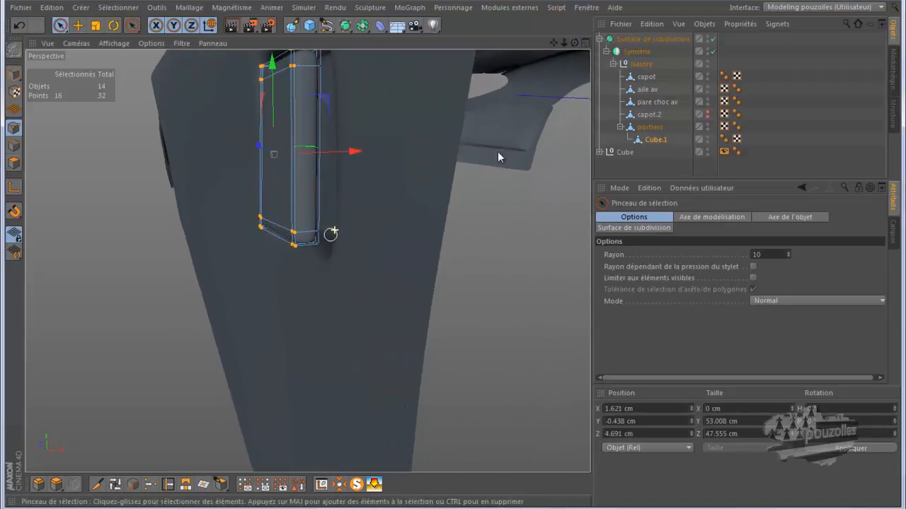
# Pull the handle's selected outer points about 1.9 cm further out from the door in the perspective view.
pyautogui.moveTo(575, 45); pyautogui.dragTo(452, 255)
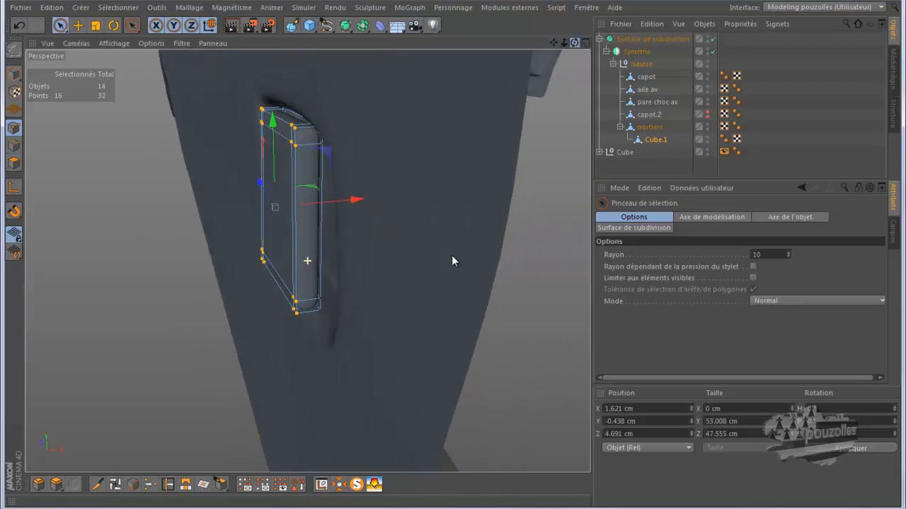
pyautogui.moveTo(354, 202); pyautogui.dragTo(361, 205)
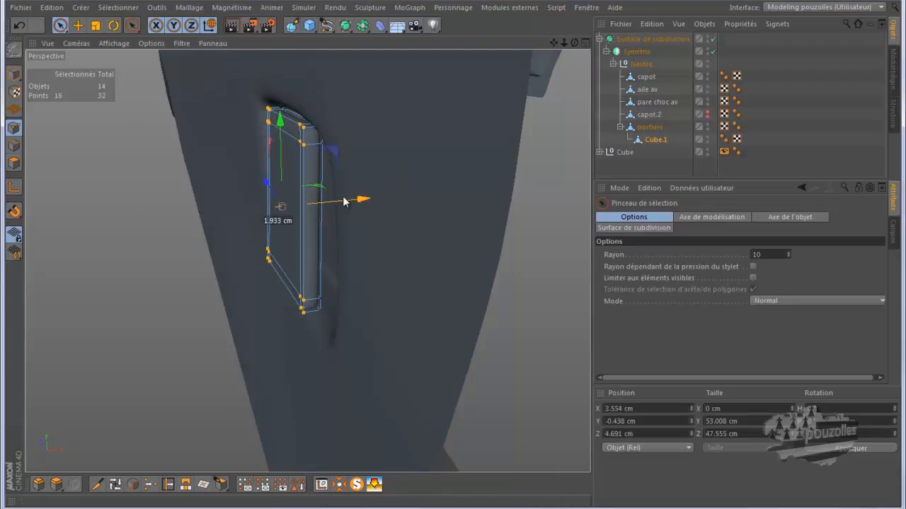
pyautogui.click(114, 25)
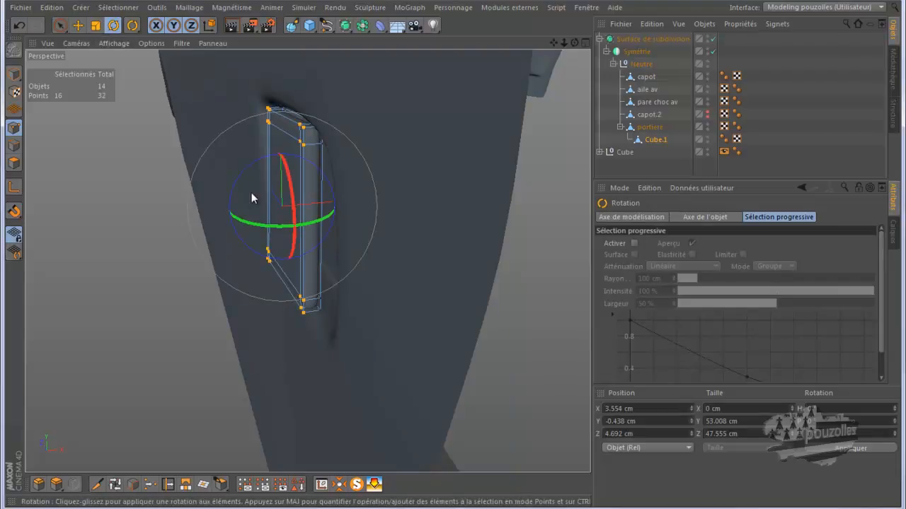
pyautogui.moveTo(237, 184); pyautogui.dragTo(240, 193)
pyautogui.click(19, 25)
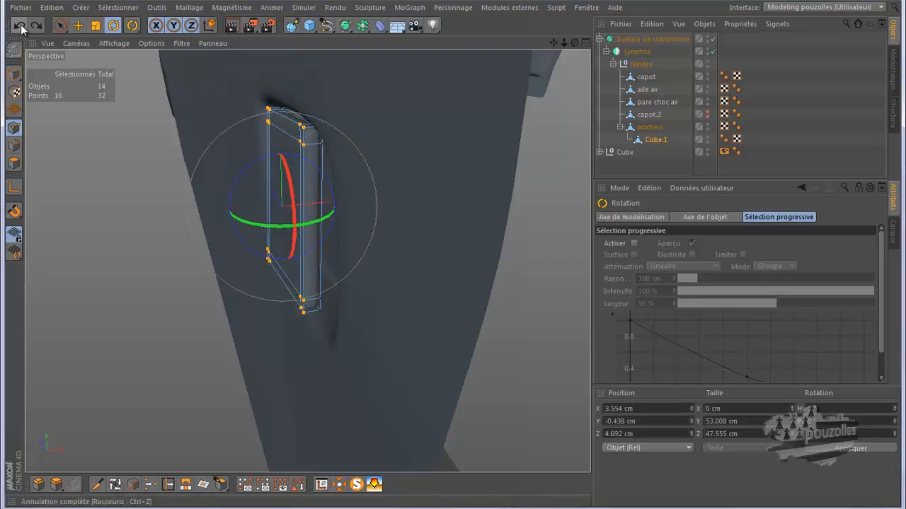
# Switch to object mode, orbit around the door and render the perspective view to inspect the handle.
pyautogui.click(15, 74)
pyautogui.moveTo(240, 179); pyautogui.dragTo(236, 162)
pyautogui.moveTo(573, 42); pyautogui.dragTo(453, 256)
pyautogui.keyDown('alt'); pyautogui.moveTo(213, 444); pyautogui.dragTo(517, 120); pyautogui.keyUp('alt')
pyautogui.moveTo(573, 43); pyautogui.dragTo(431, 255)
pyautogui.moveTo(564, 43); pyautogui.dragTo(451, 255)
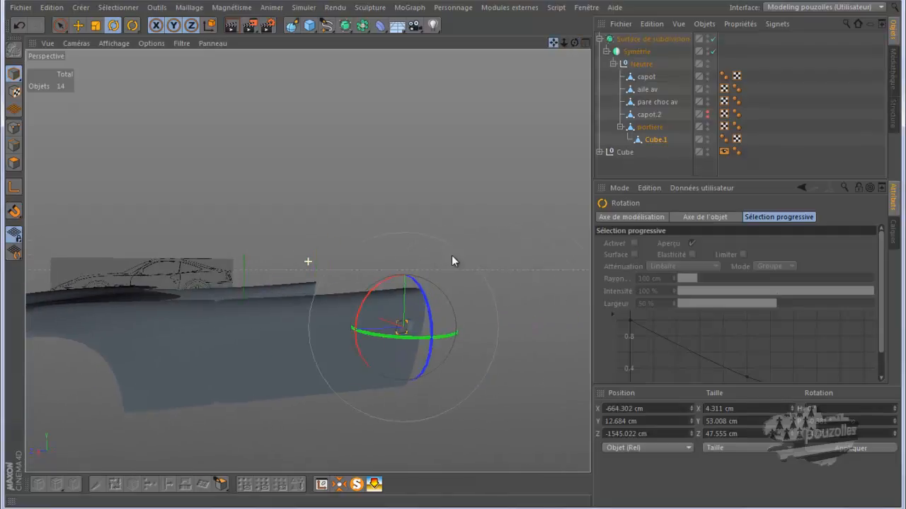
pyautogui.moveTo(573, 44); pyautogui.dragTo(452, 255)
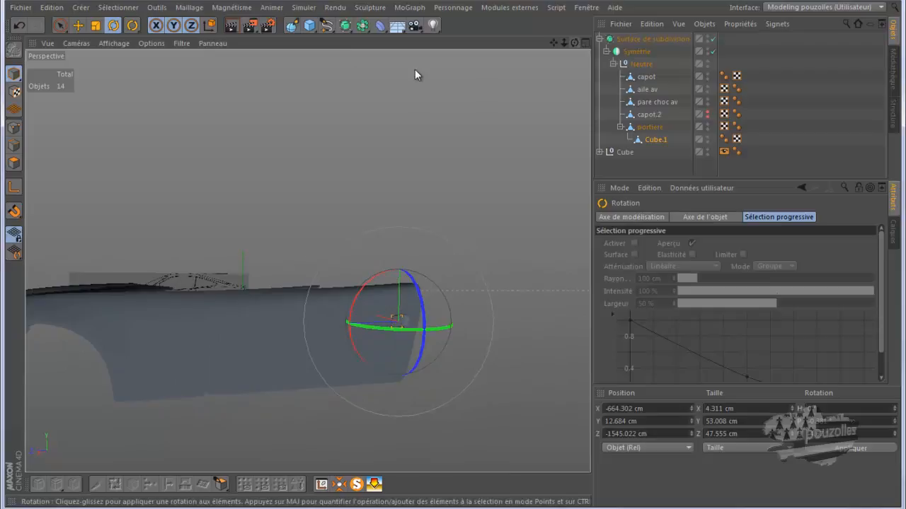
pyautogui.click(226, 26)
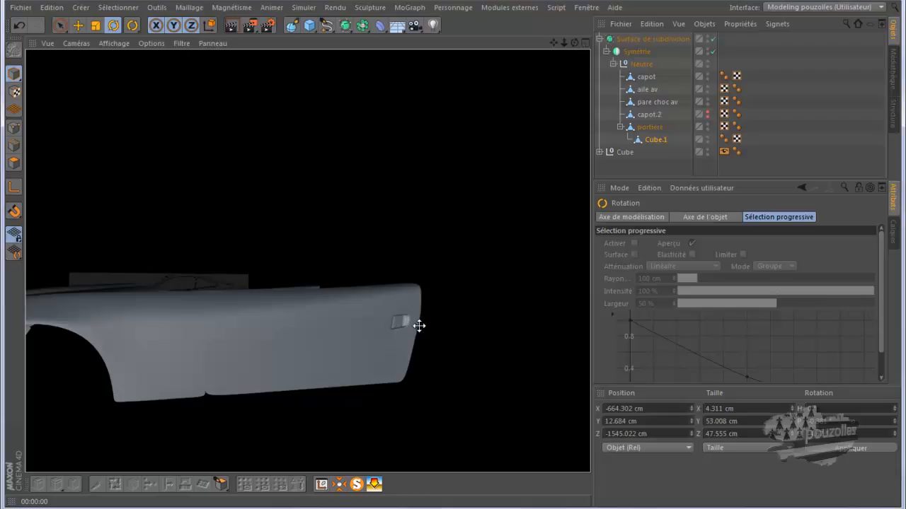
pyautogui.scroll(9, 418, 326)
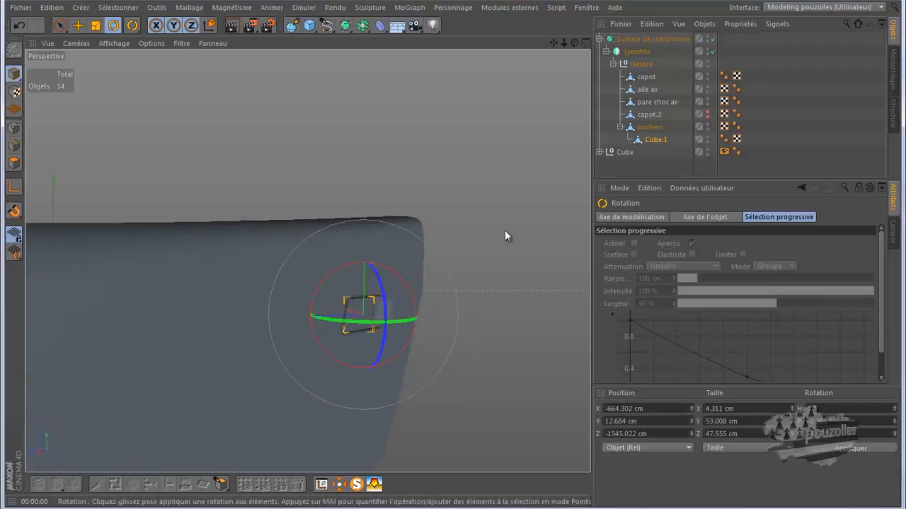
# Select the door object in point mode and show the left view in Lines display.
pyautogui.click(647, 127)
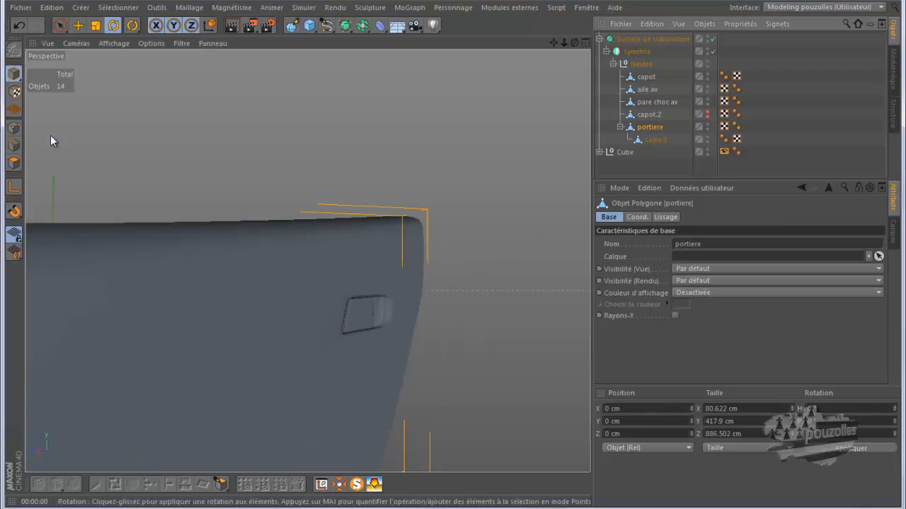
pyautogui.click(13, 127)
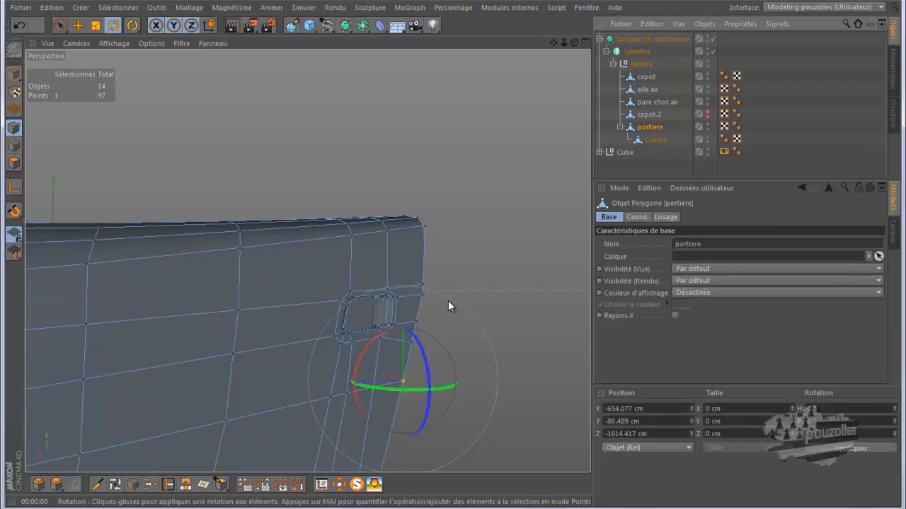
pyautogui.scroll(5, 444, 300)
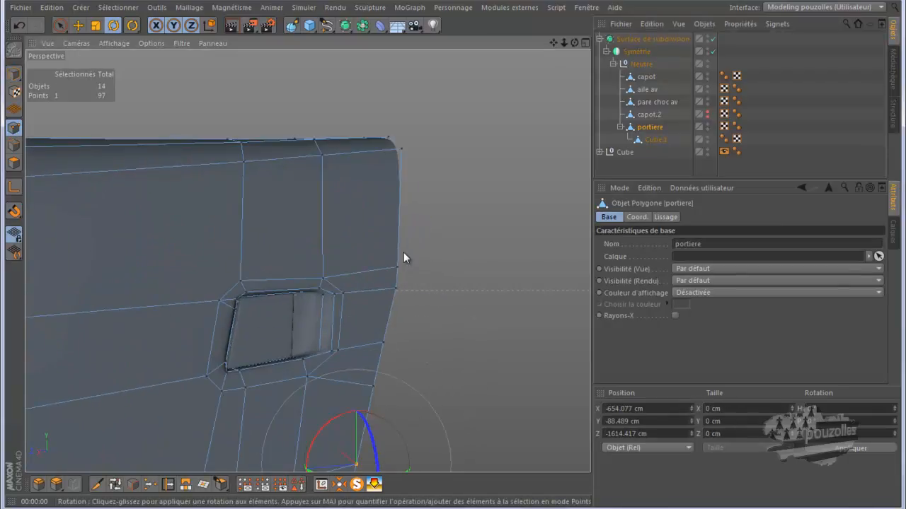
pyautogui.middleClick(409, 333)
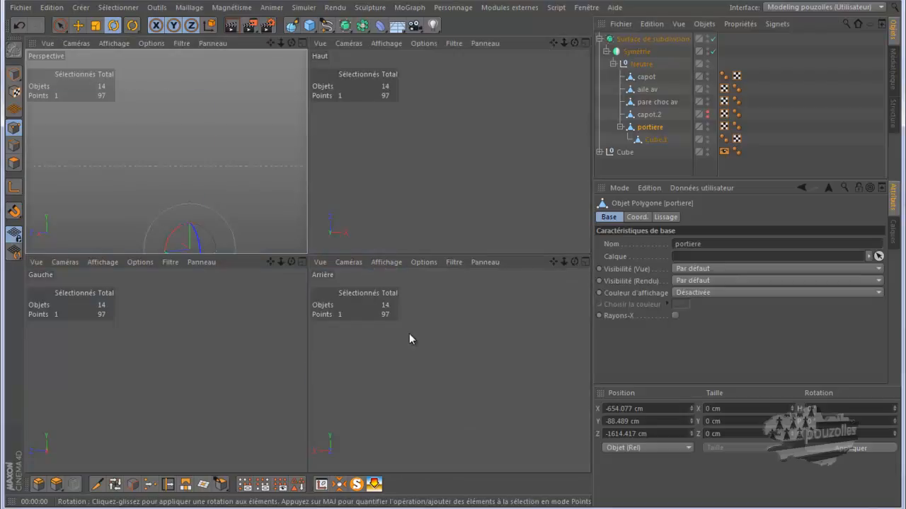
pyautogui.middleClick(272, 341)
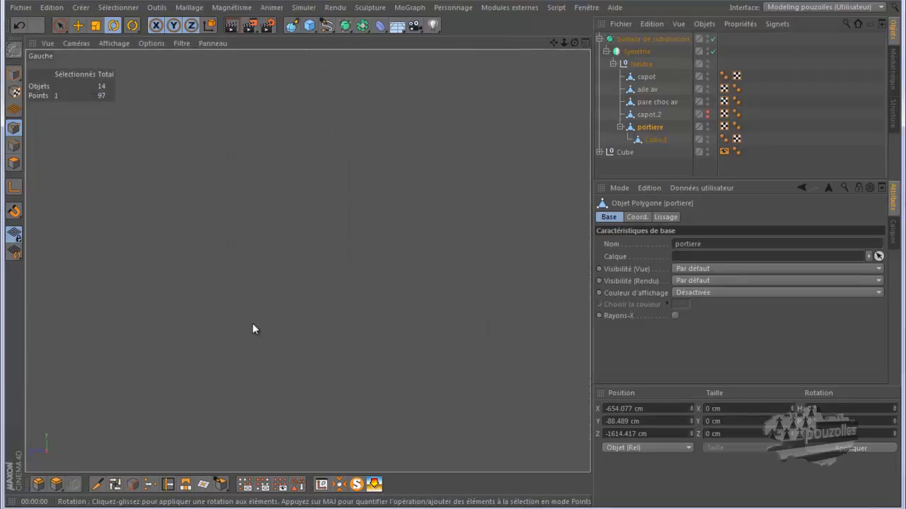
pyautogui.scroll(-5, 112, 267)
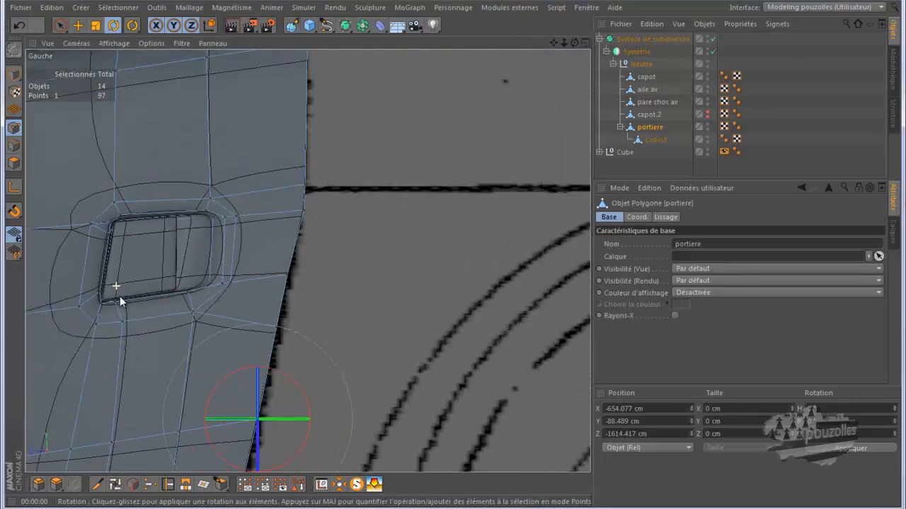
pyautogui.click(110, 43)
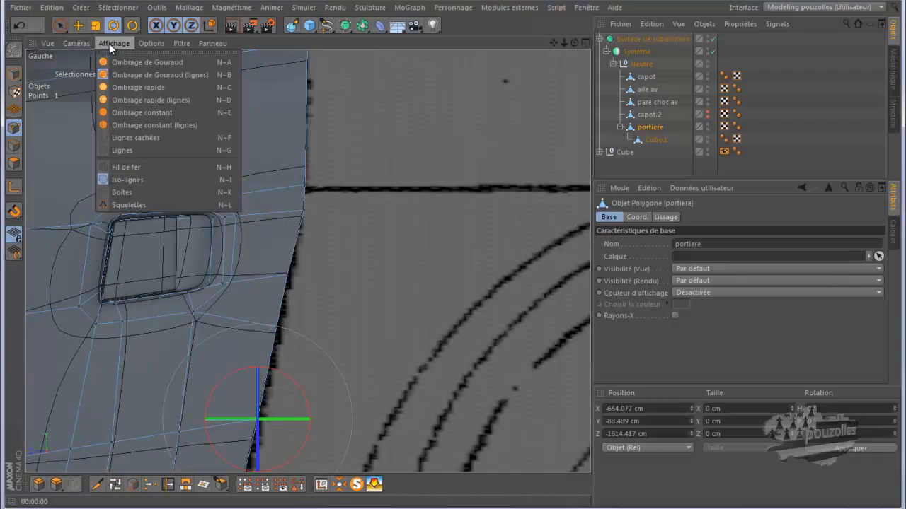
pyautogui.click(118, 150)
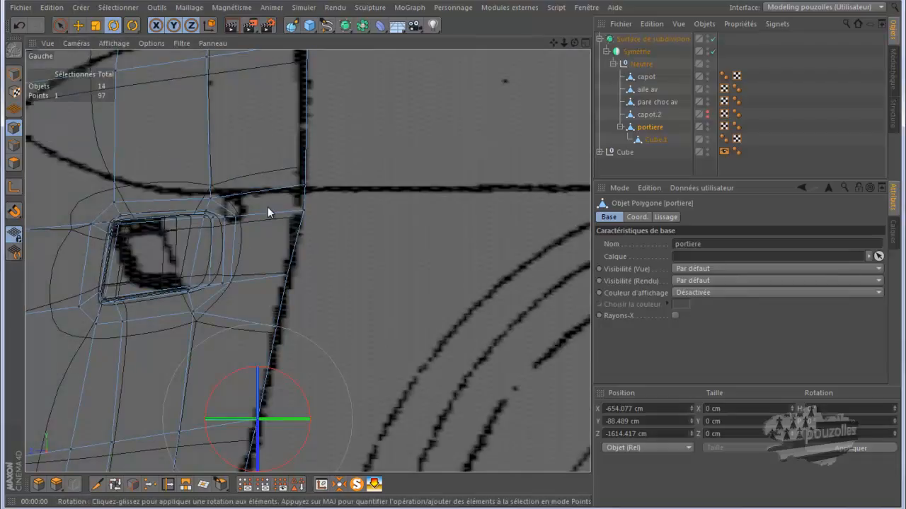
pyautogui.scroll(3, 310, 213)
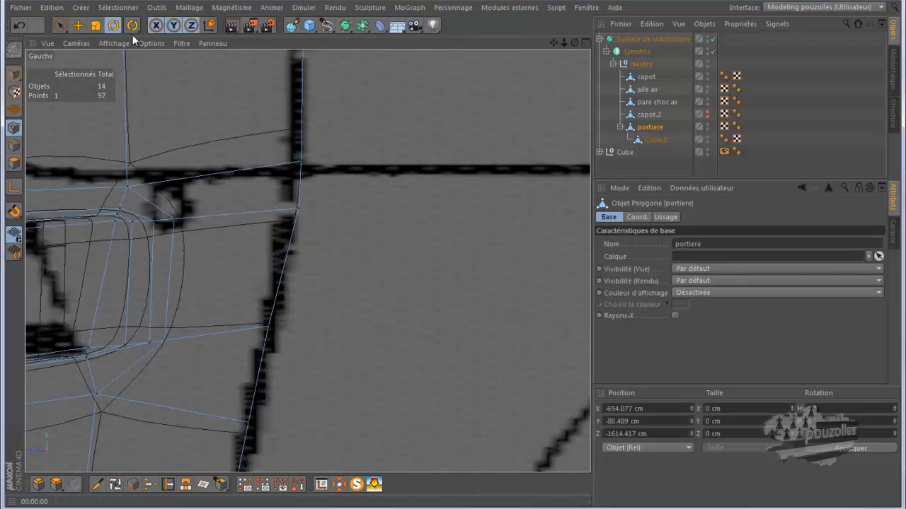
# With the selection brush, select the door's rear edge point at the blueprint line and move it onto that line.
pyautogui.click(63, 25)
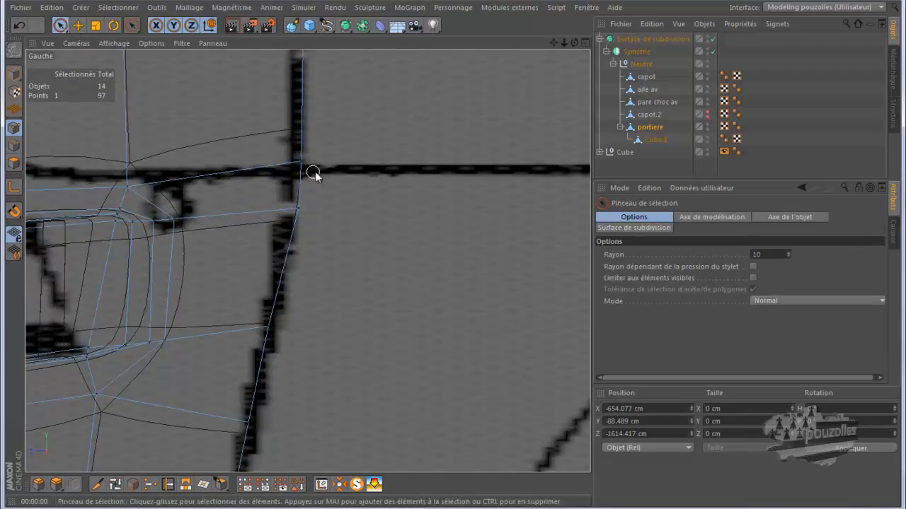
pyautogui.scroll(-3, 336, 262)
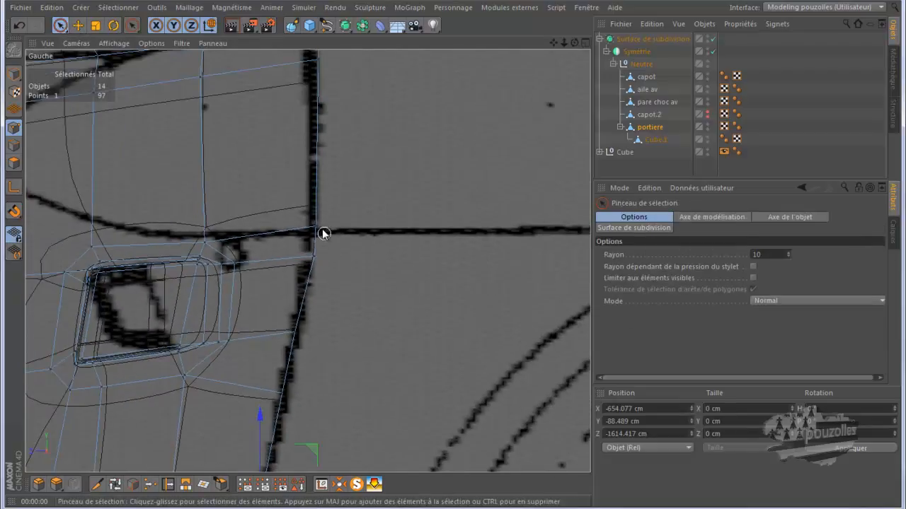
pyautogui.click(318, 229)
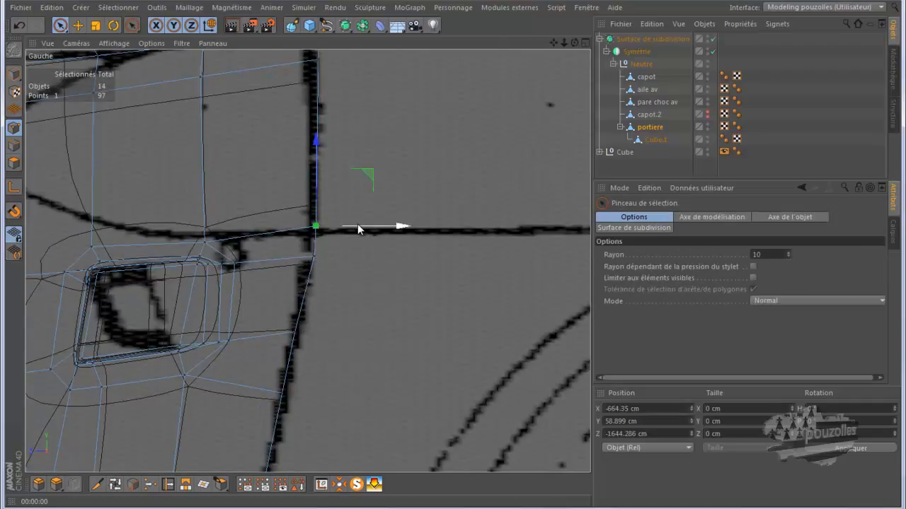
pyautogui.moveTo(358, 226)
pyautogui.mouseDown()
pyautogui.moveTo(354, 260)
pyautogui.moveTo(350, 234)
pyautogui.mouseUp()
pyautogui.click(314, 255)
pyautogui.click(316, 226)
pyautogui.scroll(-3, 408, 232)
pyautogui.keyDown('alt'); pyautogui.moveTo(408, 233); pyautogui.dragTo(449, 221, button='middle'); pyautogui.keyUp('alt')
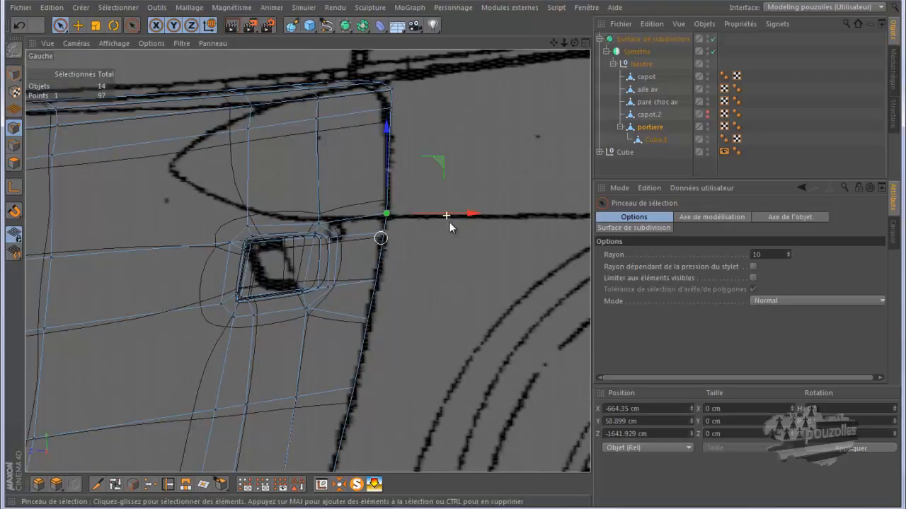
pyautogui.scroll(-1, 431, 297)
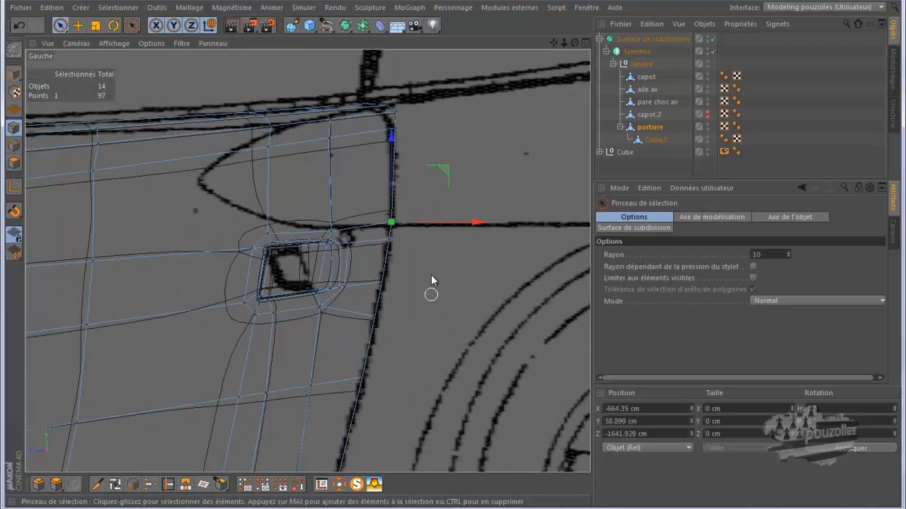
pyautogui.scroll(-2, 430, 297)
pyautogui.scroll(1, 433, 227)
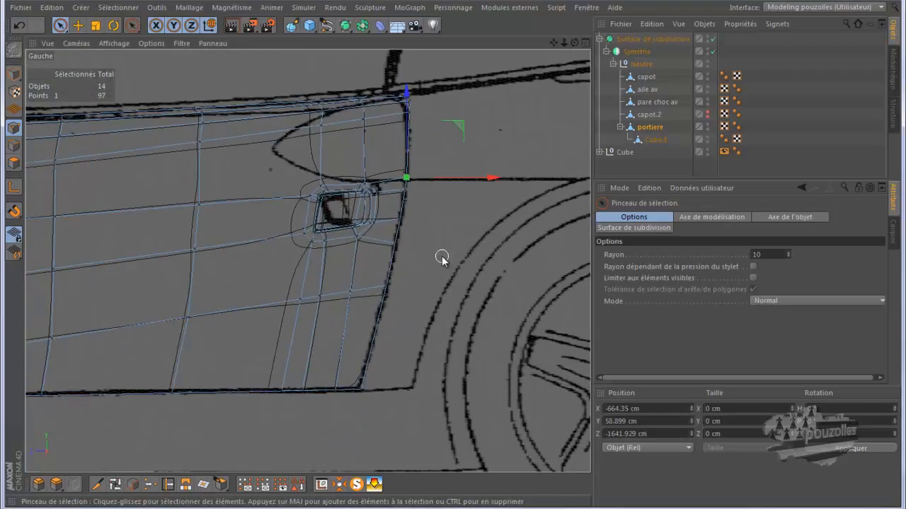
pyautogui.click(441, 258)
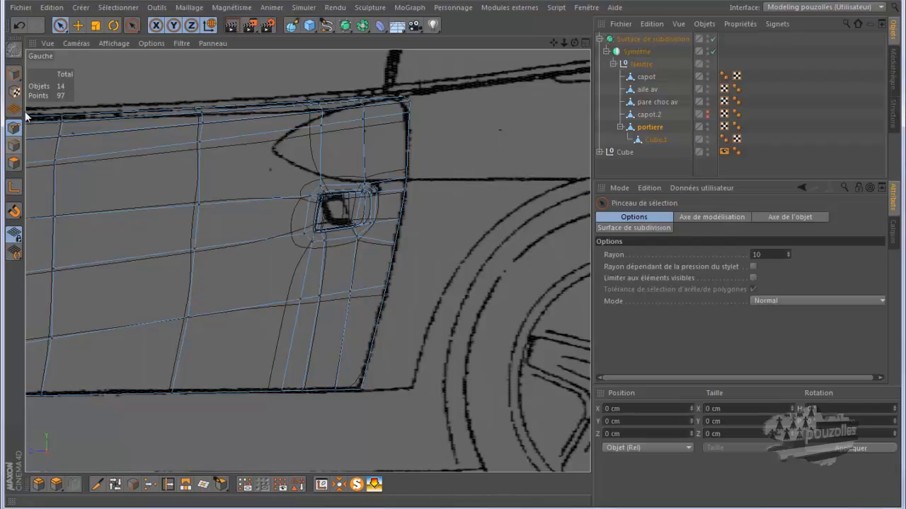
# Return to object mode and examine the door and handle in the perspective and left views.
pyautogui.click(13, 74)
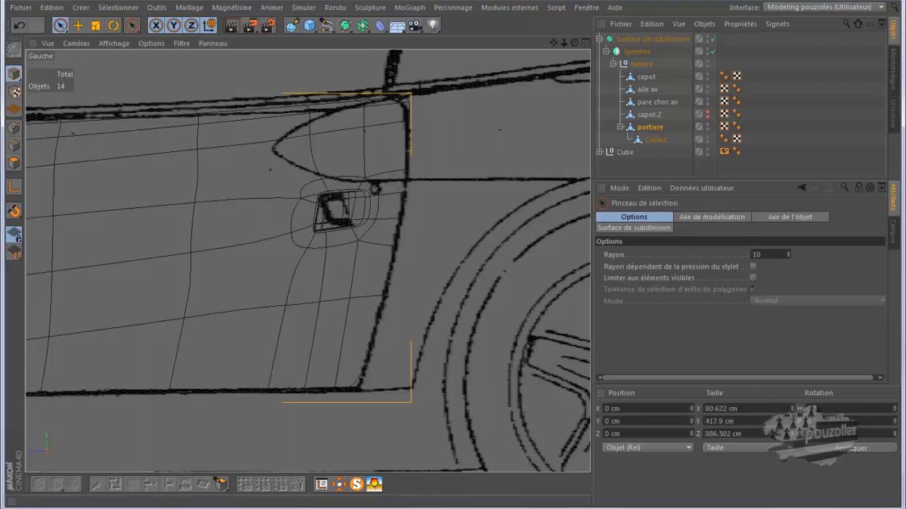
pyautogui.moveTo(455, 507)
pyautogui.click(455, 492)
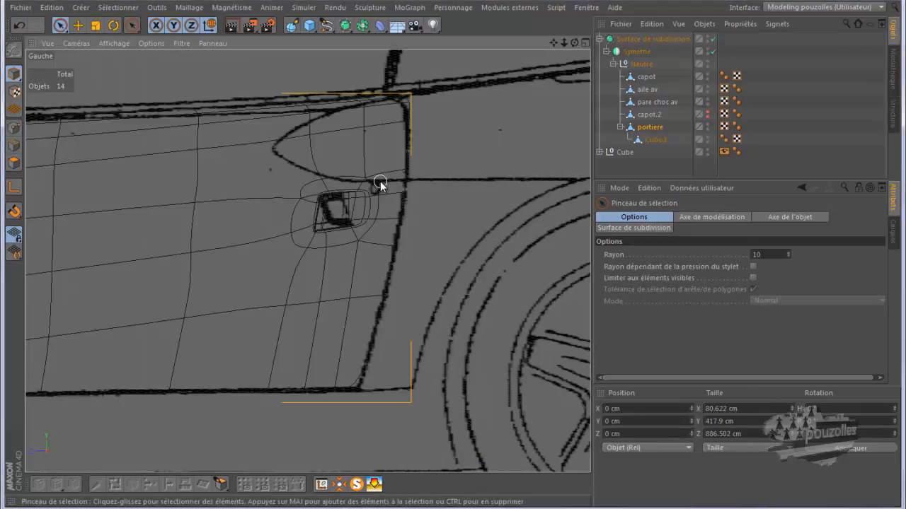
pyautogui.scroll(3, 380, 183)
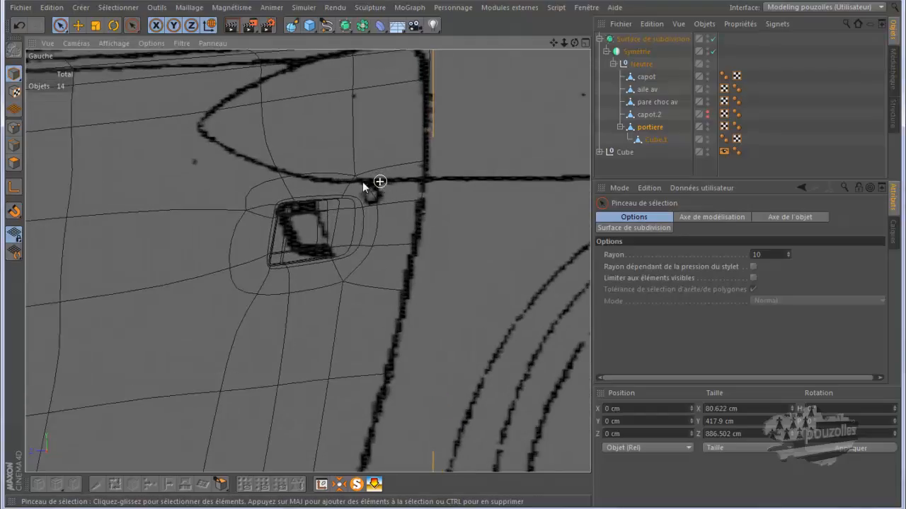
pyautogui.middleClick(275, 199)
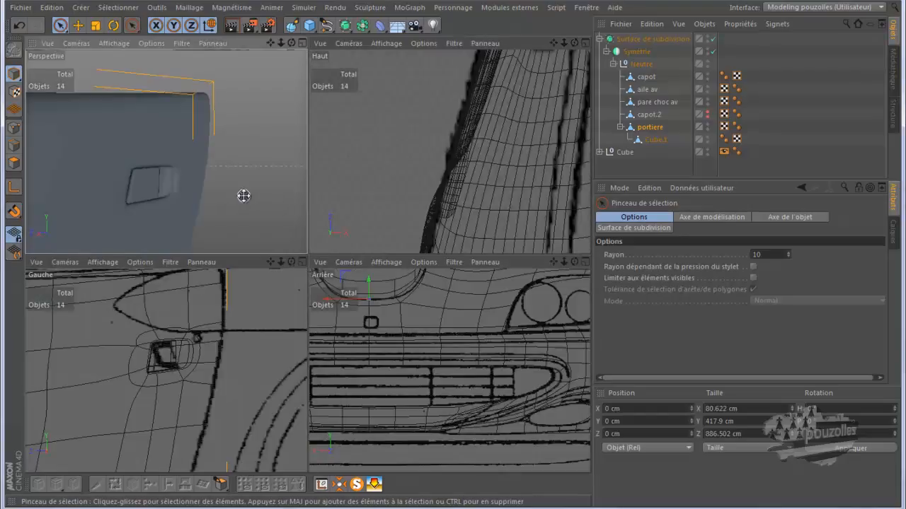
pyautogui.press('F1')
pyautogui.keyDown('alt'); pyautogui.moveTo(450, 259); pyautogui.dragTo(545, 71); pyautogui.keyUp('alt')
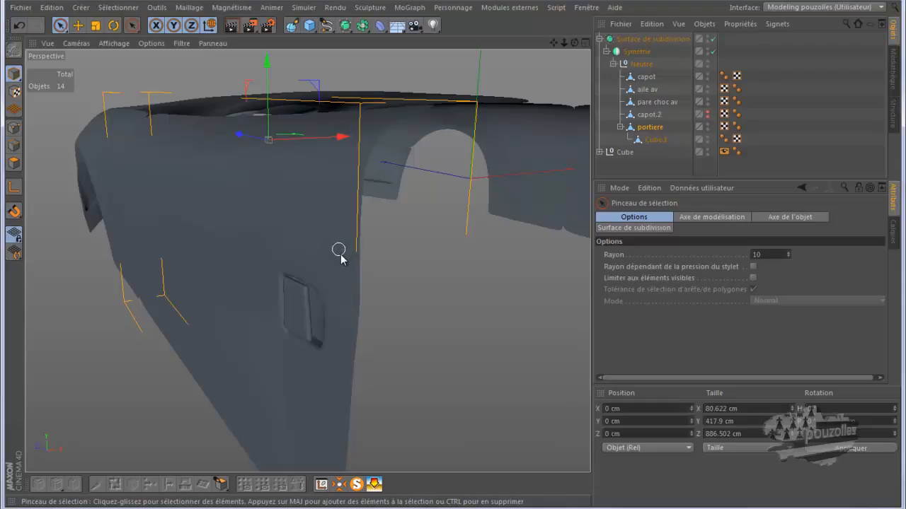
pyautogui.moveTo(389, 290)
pyautogui.keyDown('alt'); pyautogui.mouseDown()
pyautogui.moveTo(392, 264)
pyautogui.moveTo(299, 226)
pyautogui.moveTo(210, 224)
pyautogui.moveTo(182, 252)
pyautogui.moveTo(147, 266)
pyautogui.moveTo(282, 263)
pyautogui.mouseUp(); pyautogui.keyUp('alt')
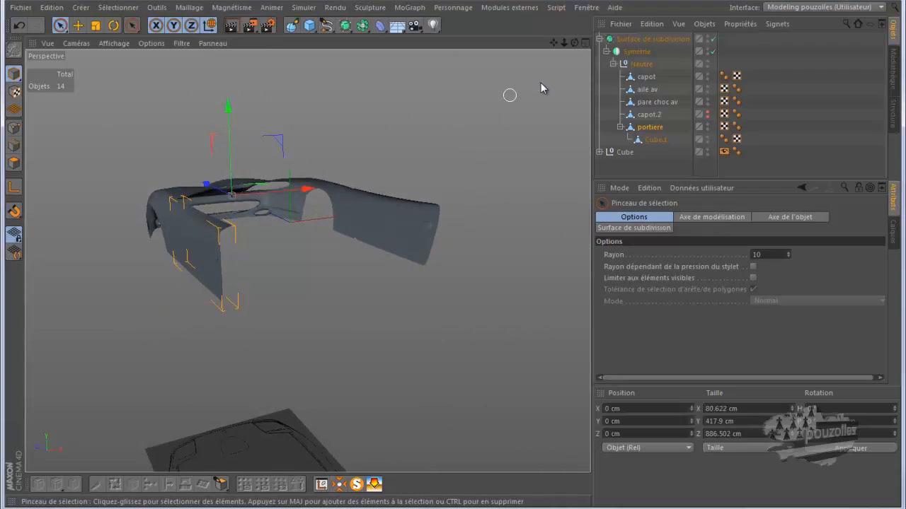
pyautogui.moveTo(573, 44); pyautogui.dragTo(449, 255)
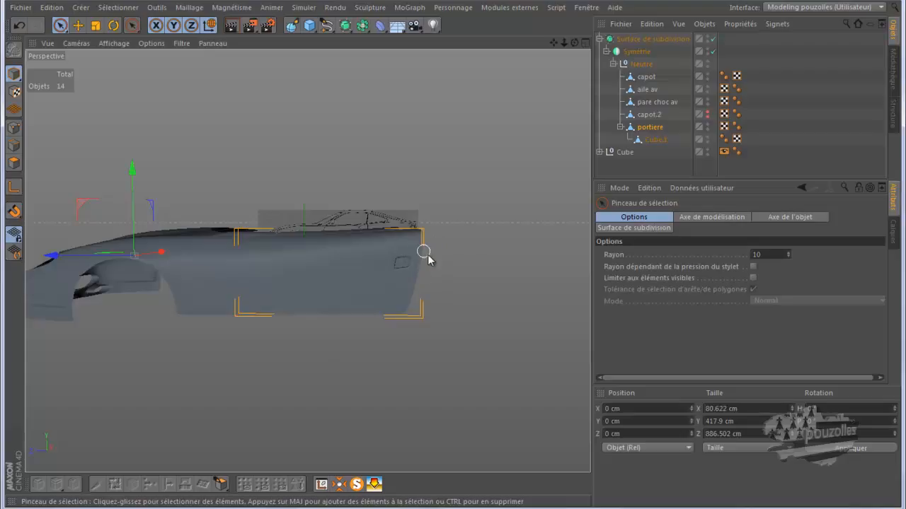
pyautogui.middleClick(399, 355)
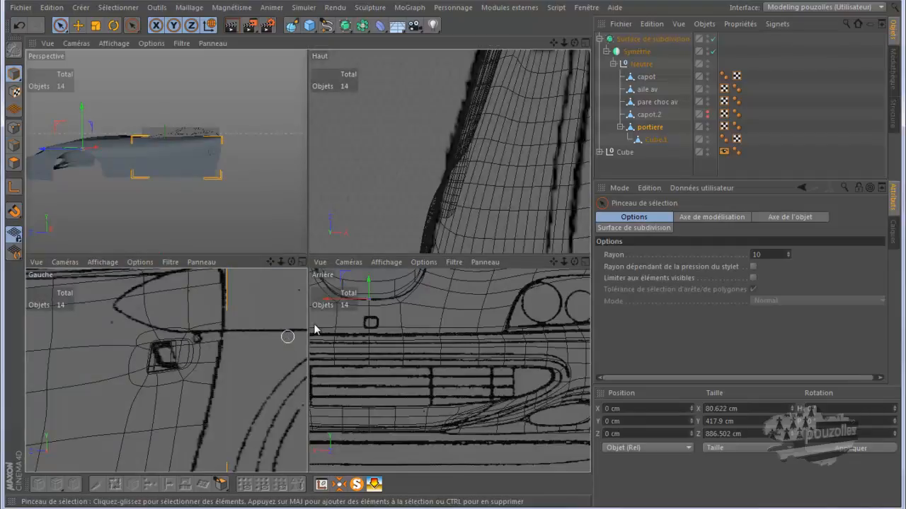
pyautogui.middleClick(287, 336)
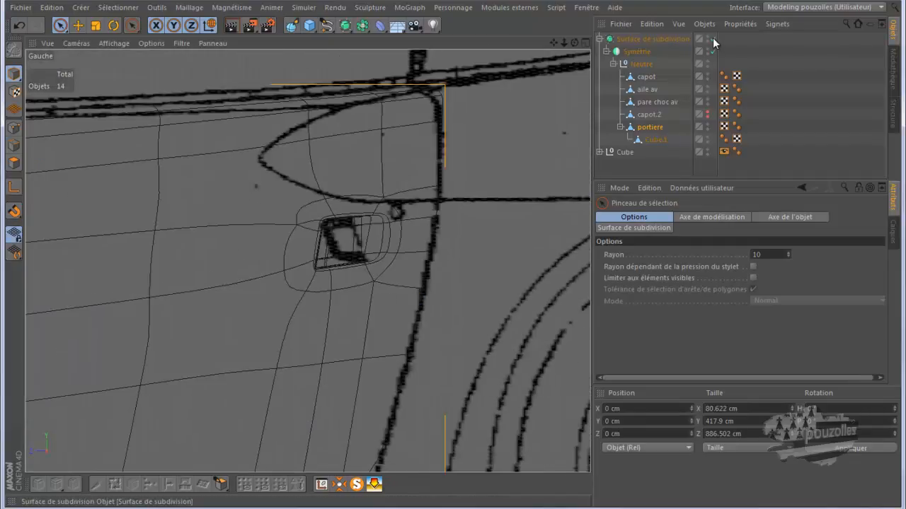
# Disable the Subdivision Surface to see the raw door mesh around the handle in the left view.
pyautogui.click(713, 39)
pyautogui.scroll(6, 403, 220)
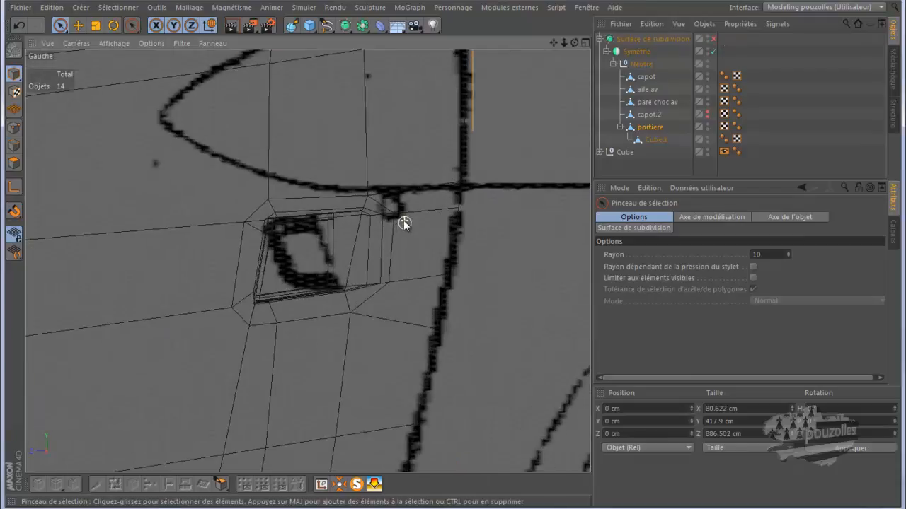
pyautogui.scroll(2, 403, 220)
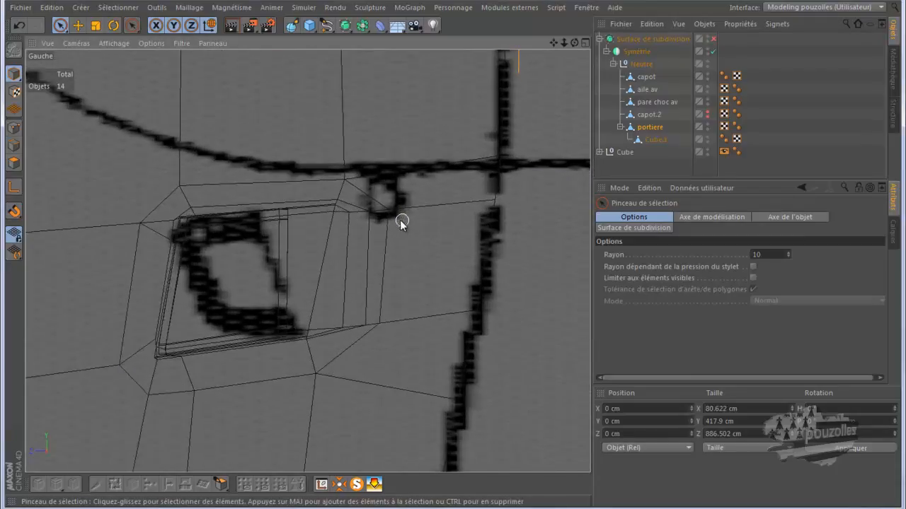
# Select the door object in point mode and zoom out to see the whole car in the left view.
pyautogui.click(644, 128)
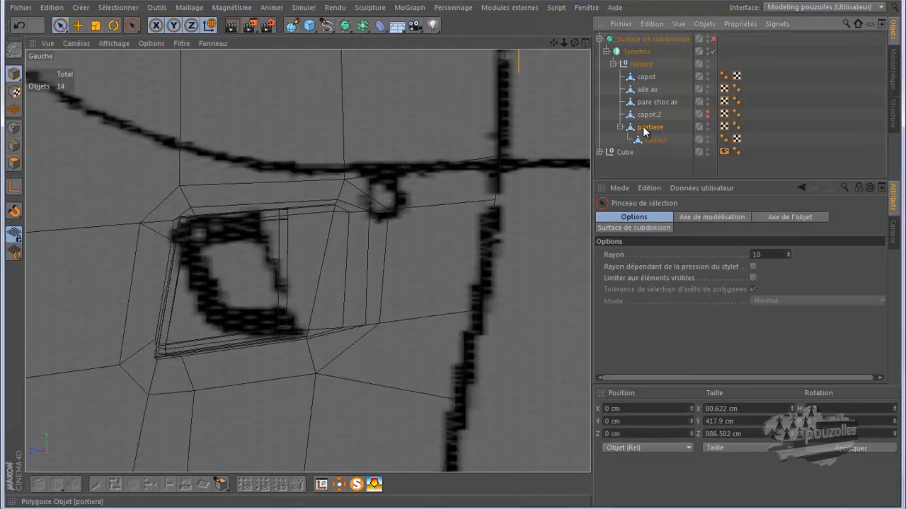
pyautogui.click(12, 132)
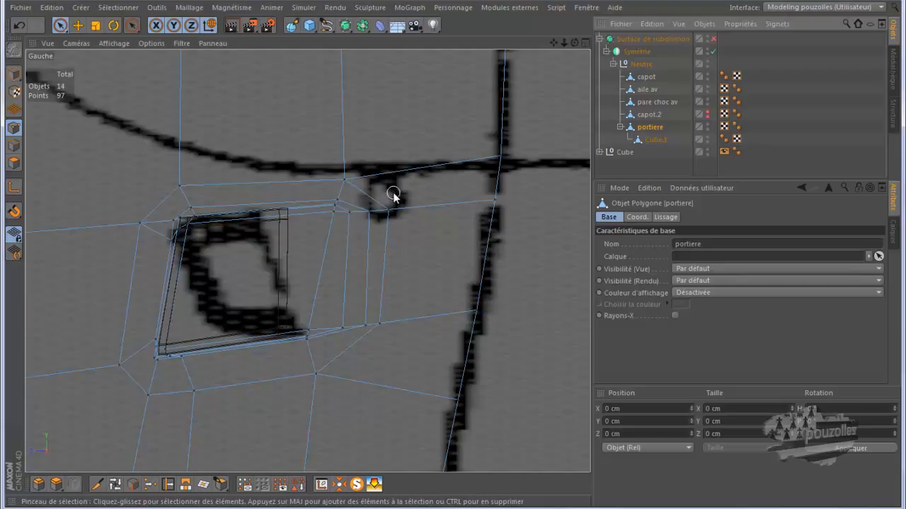
pyautogui.scroll(-2, 392, 196)
pyautogui.scroll(-6, 393, 195)
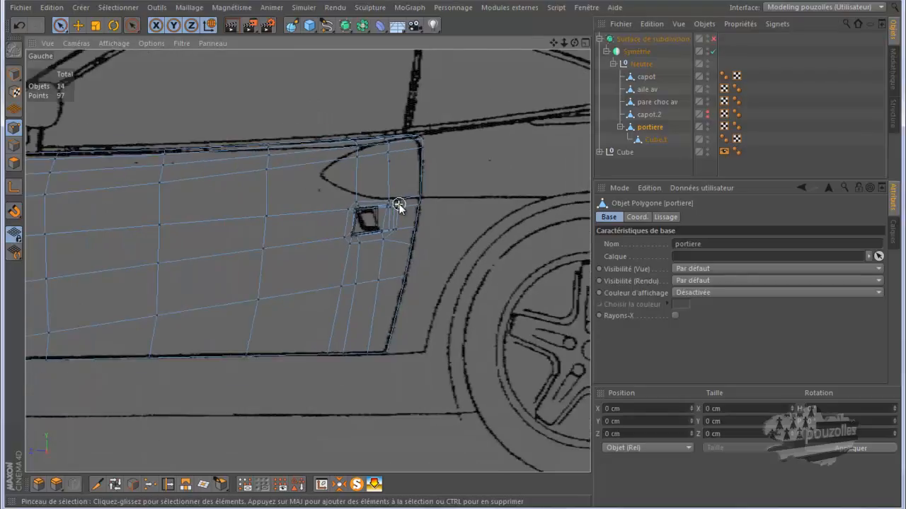
pyautogui.scroll(-5, 398, 203)
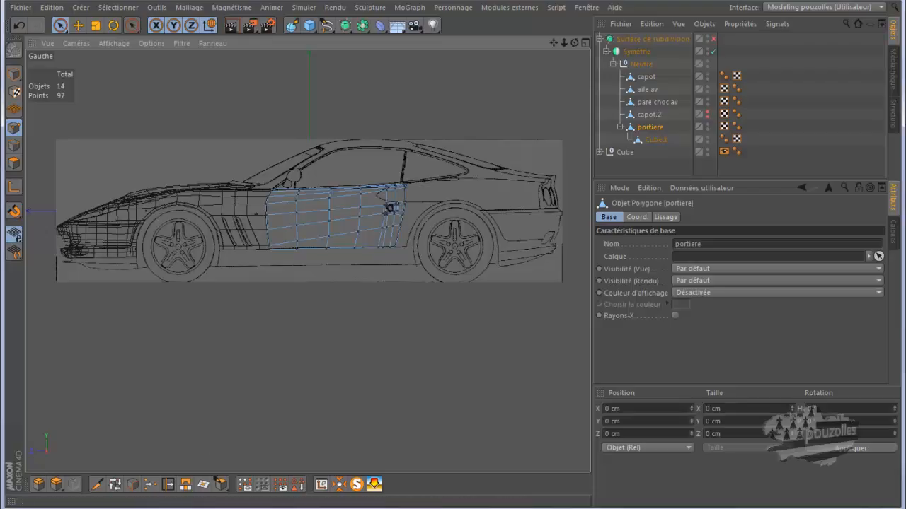
# Switch to Windows Photo Gallery and examine the side vents and badge in the Ferrari_550_Maranello_3 reference photo.
pyautogui.moveTo(429, 508)
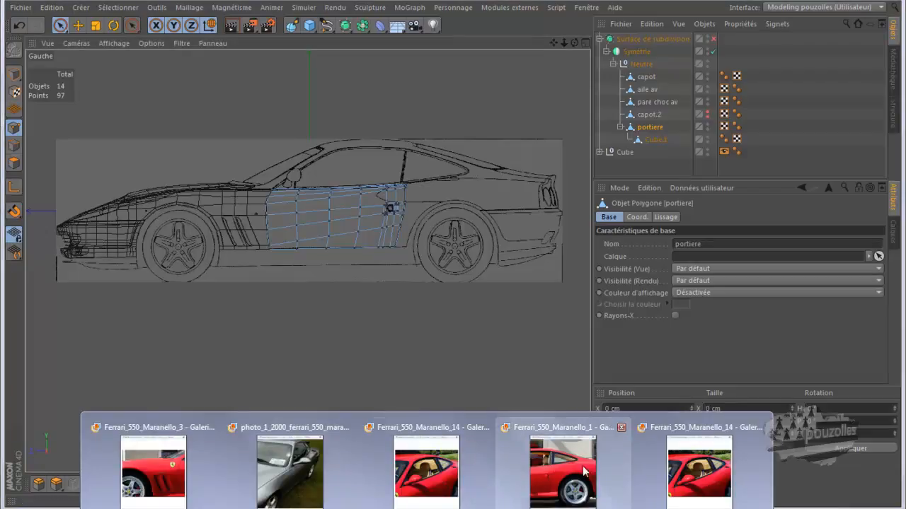
pyautogui.click(155, 459)
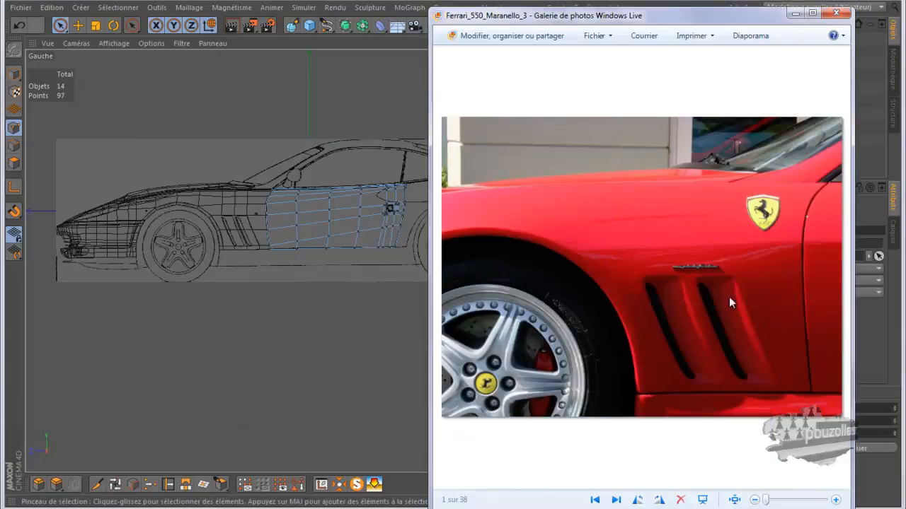
pyautogui.scroll(4, 749, 275)
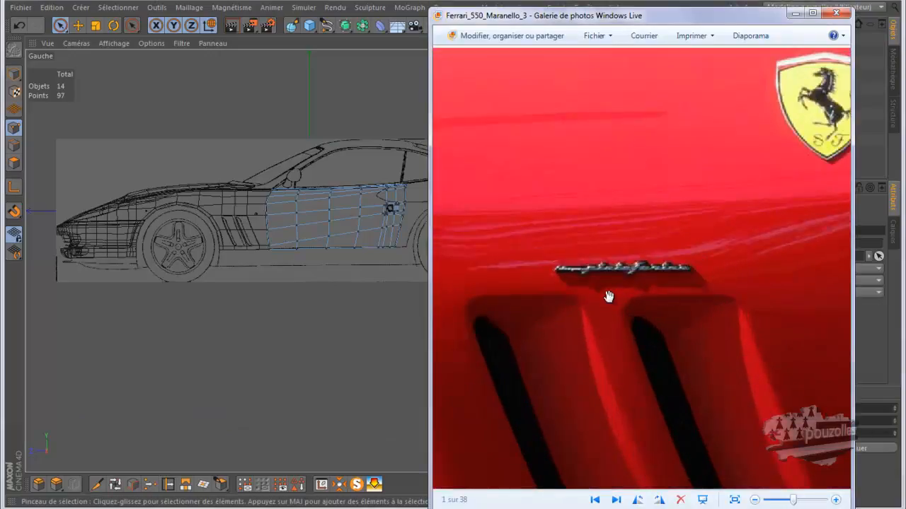
pyautogui.scroll(2, 613, 294)
pyautogui.scroll(1, 608, 291)
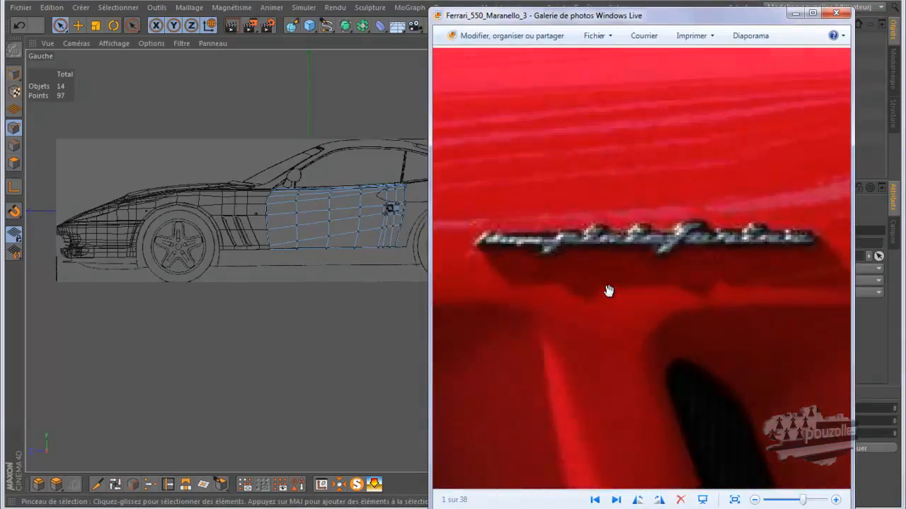
pyautogui.scroll(-1, 542, 256)
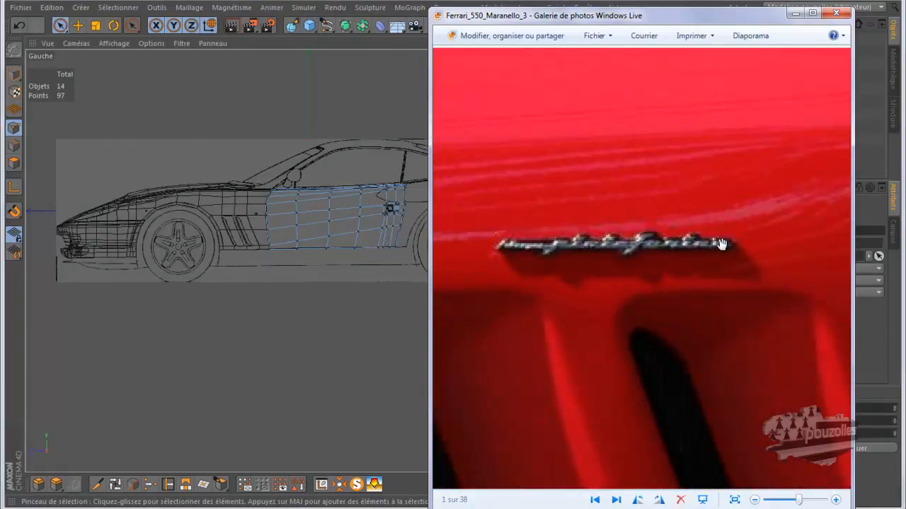
pyautogui.scroll(-1, 535, 270)
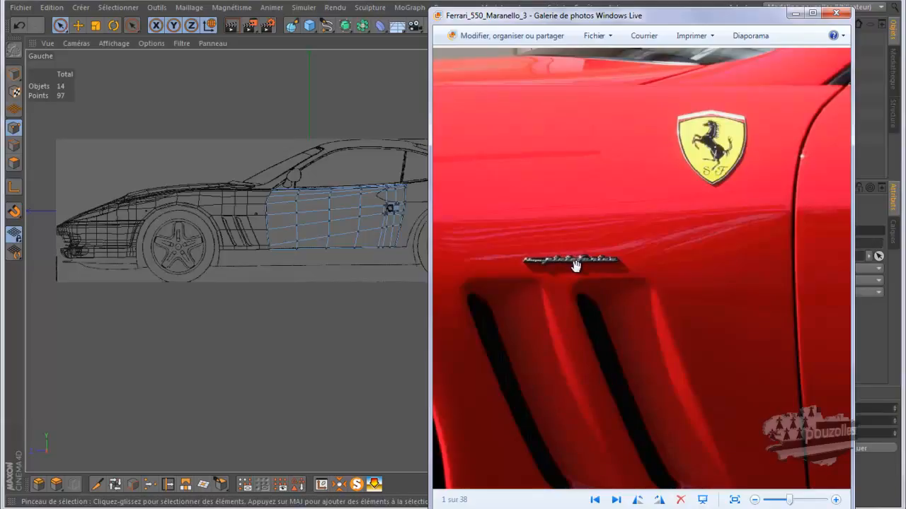
pyautogui.click(796, 14)
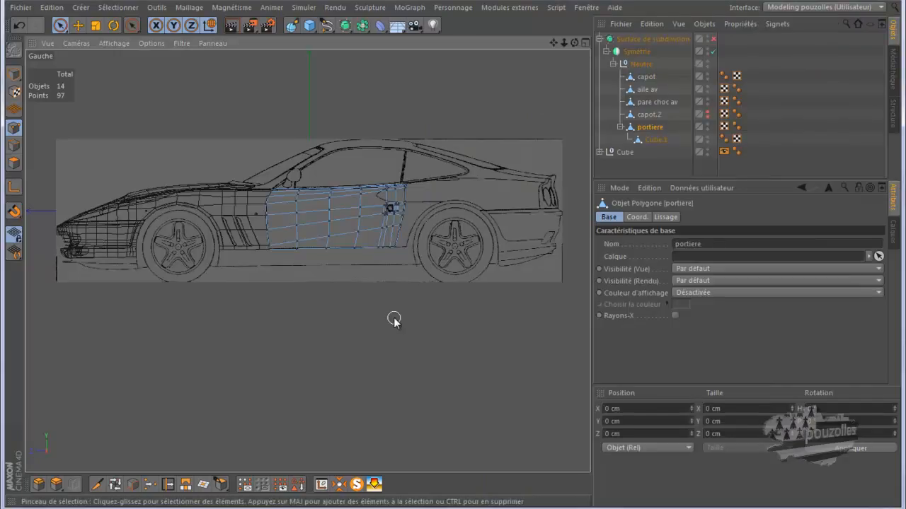
# Deselect the door and render the perspective view to preview the body shape.
pyautogui.click(276, 285)
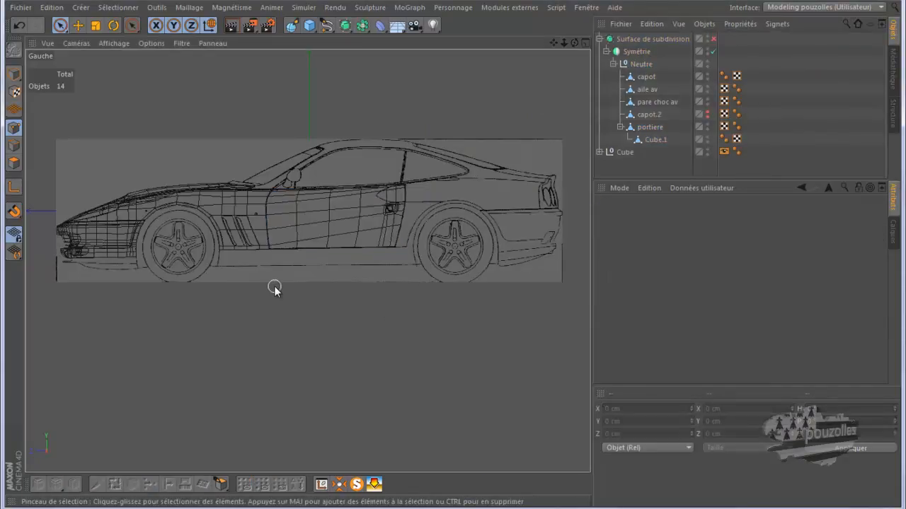
pyautogui.middleClick(273, 285)
pyautogui.middleClick(259, 219)
pyautogui.scroll(-5, 354, 219)
pyautogui.moveTo(574, 42); pyautogui.dragTo(456, 254)
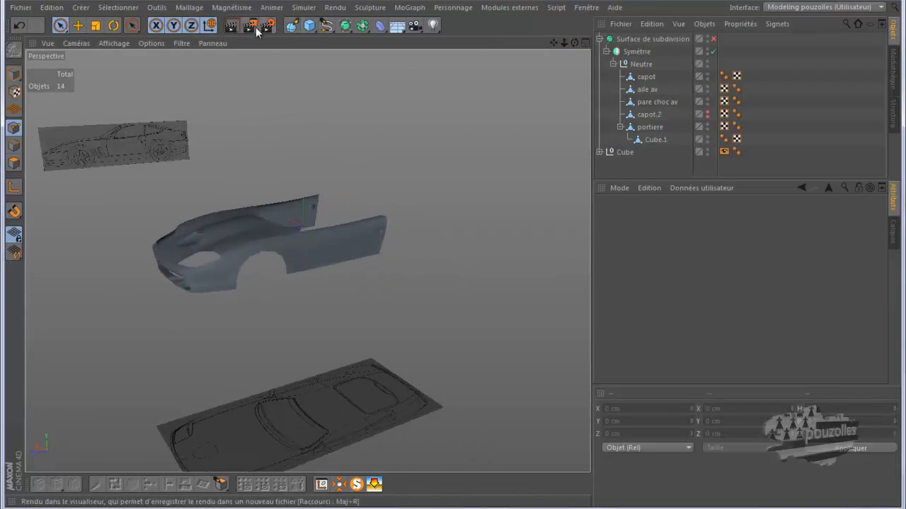
pyautogui.hotkey('ctrl', 'r')
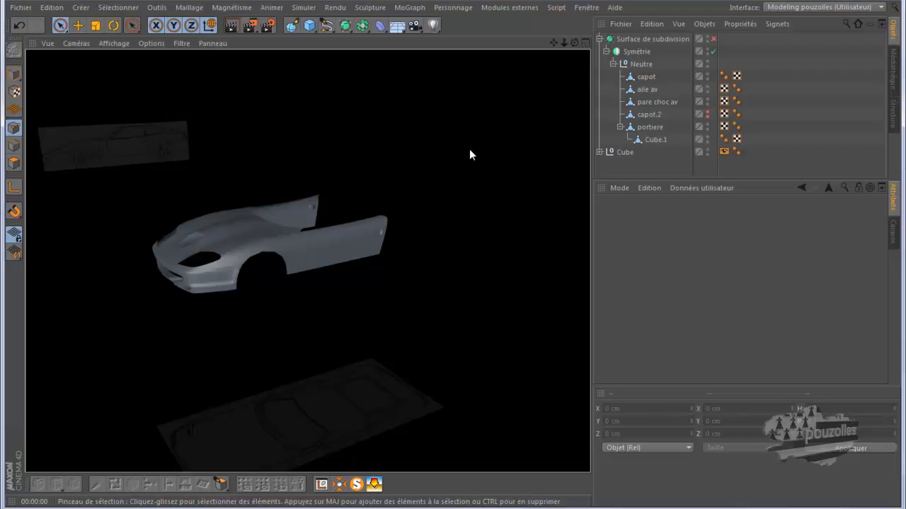
# Return to the left view and compare the door area with the other Ferrari reference photos, then minimize them.
pyautogui.middleClick(348, 357)
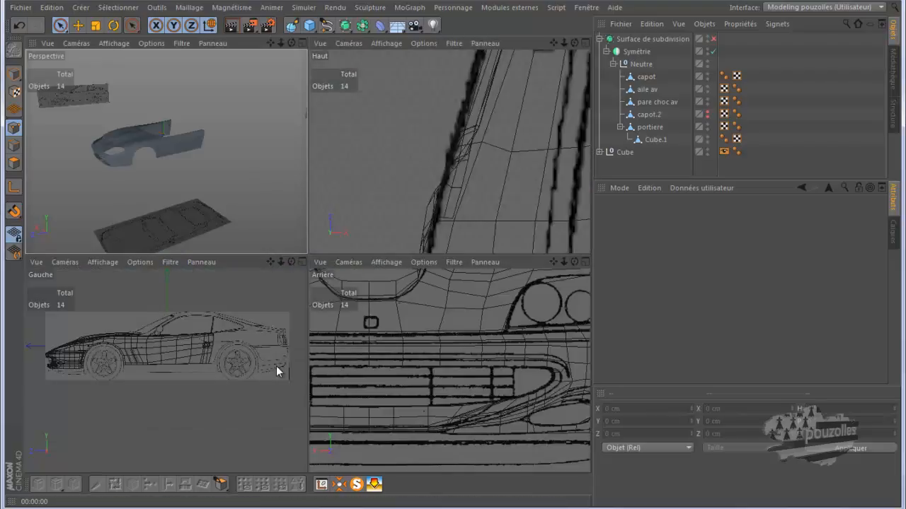
pyautogui.middleClick(277, 370)
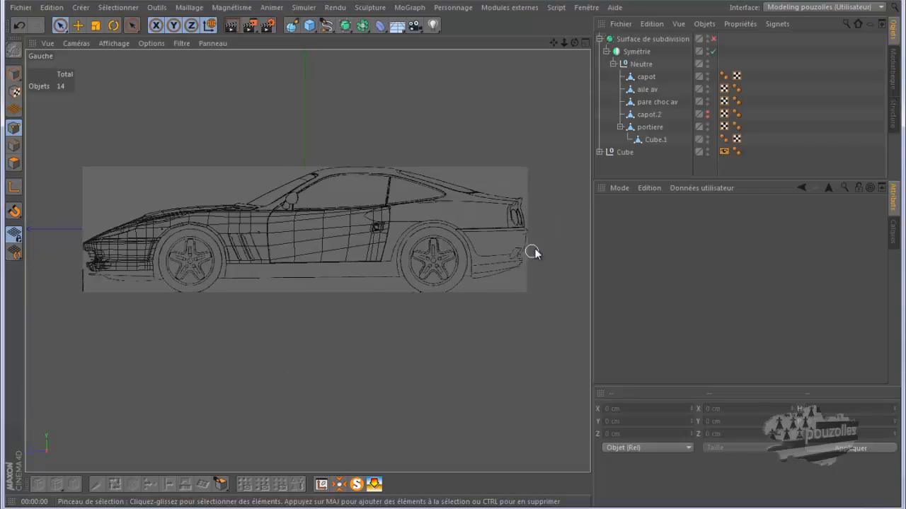
pyautogui.scroll(5, 538, 242)
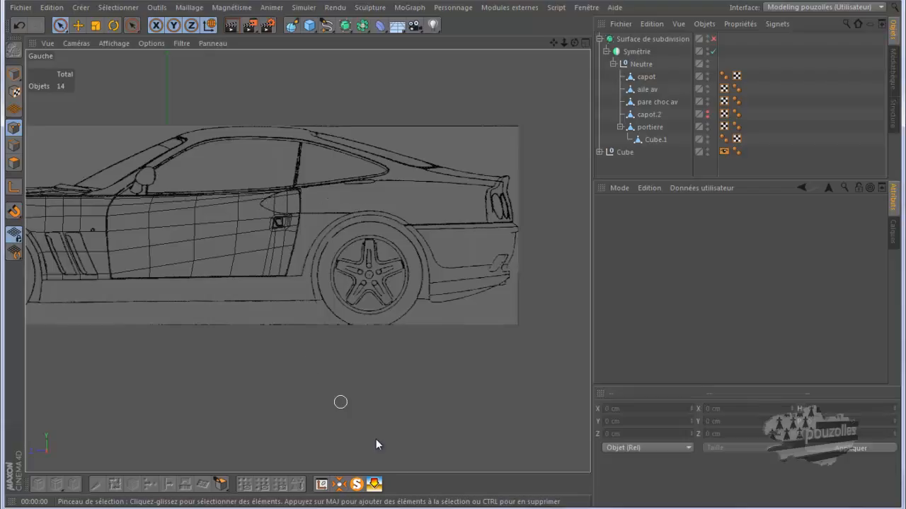
pyautogui.moveTo(426, 508)
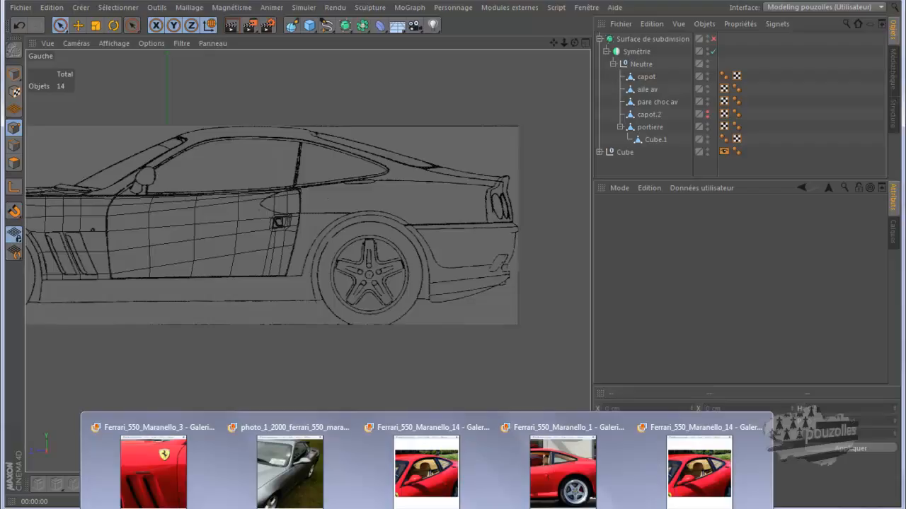
pyautogui.click(458, 490)
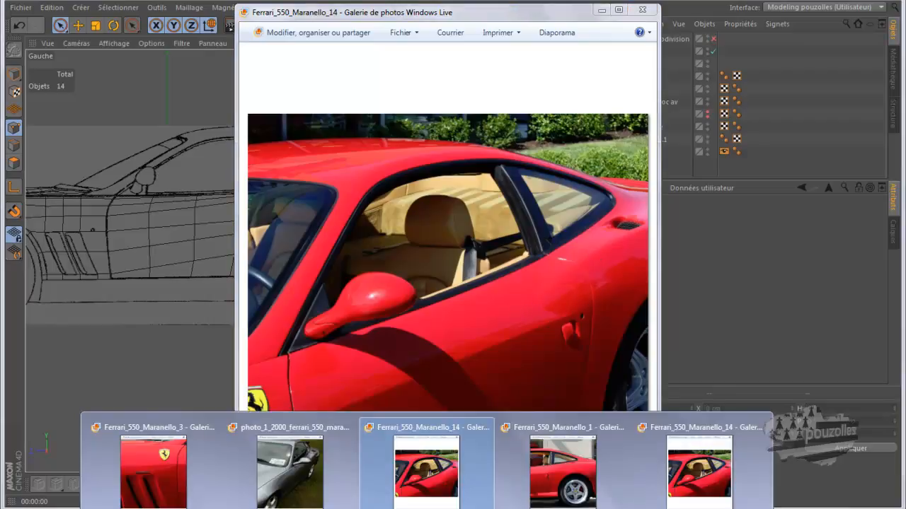
pyautogui.click(293, 464)
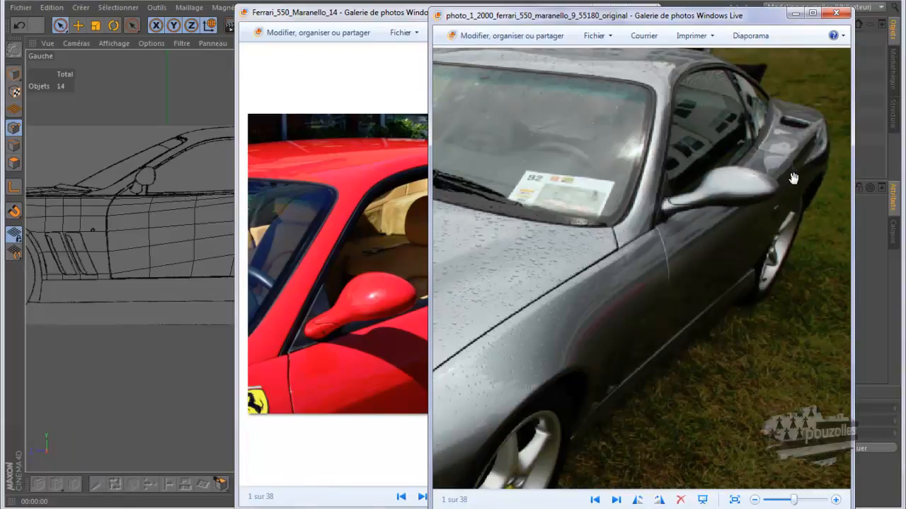
pyautogui.click(426, 508)
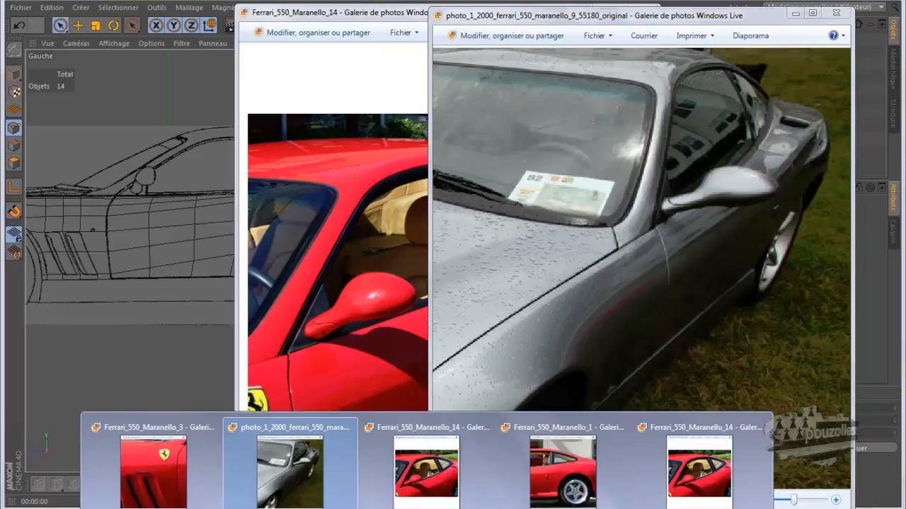
pyautogui.click(433, 494)
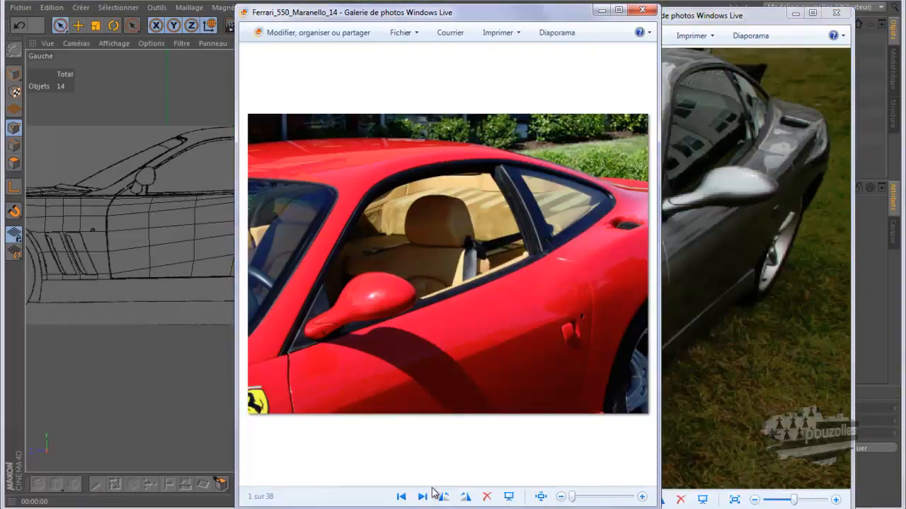
pyautogui.click(426, 508)
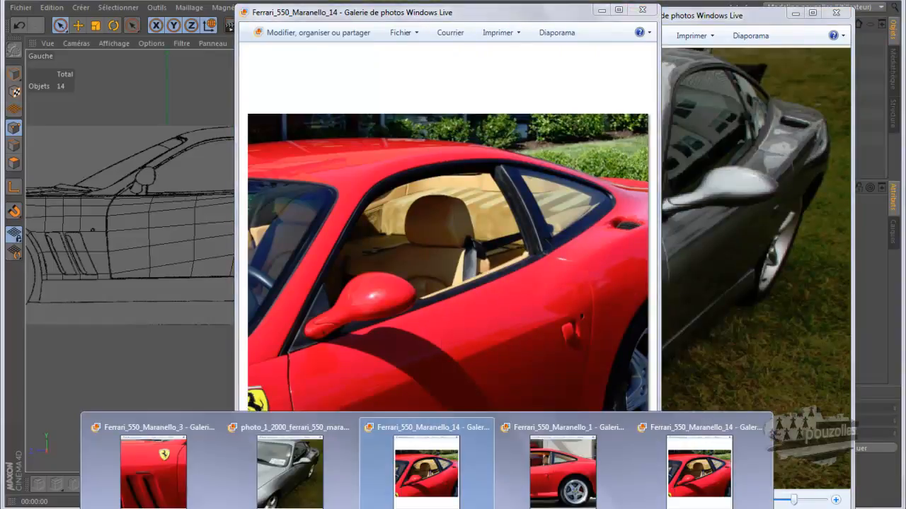
pyautogui.click(552, 480)
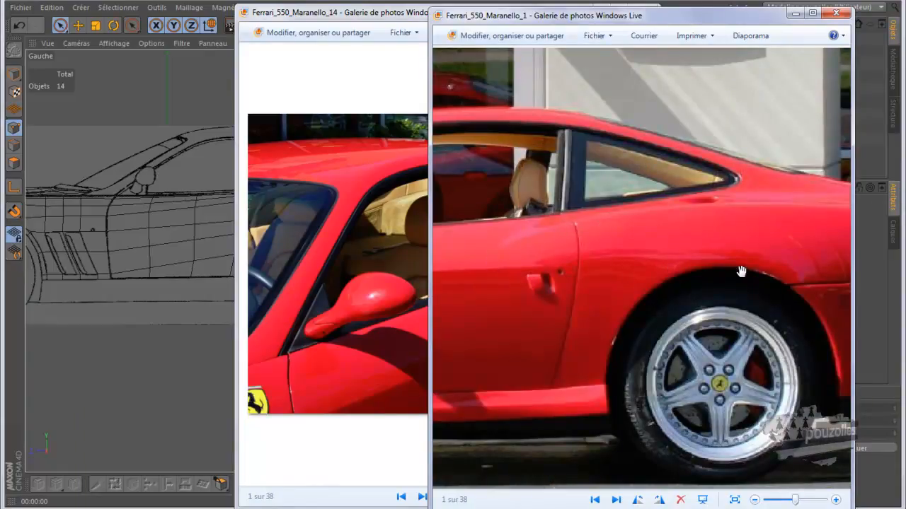
pyautogui.click(795, 12)
pyautogui.click(601, 12)
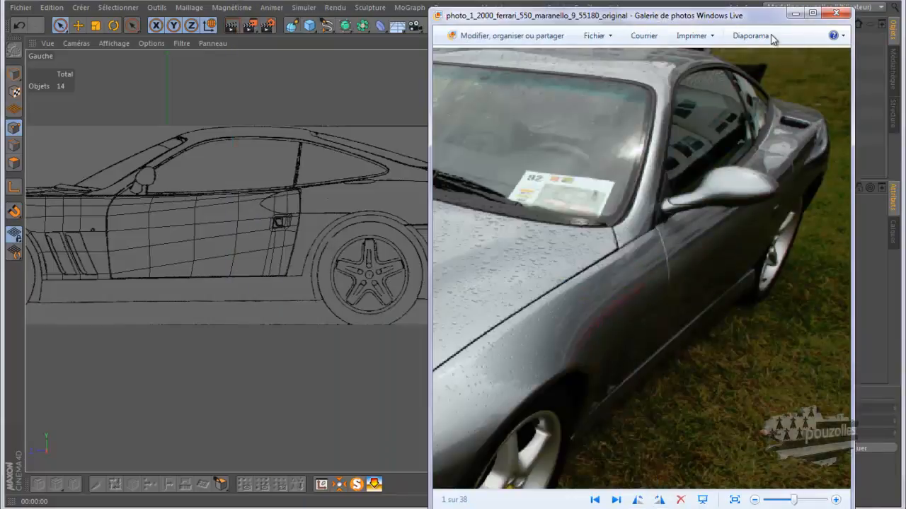
pyautogui.click(797, 11)
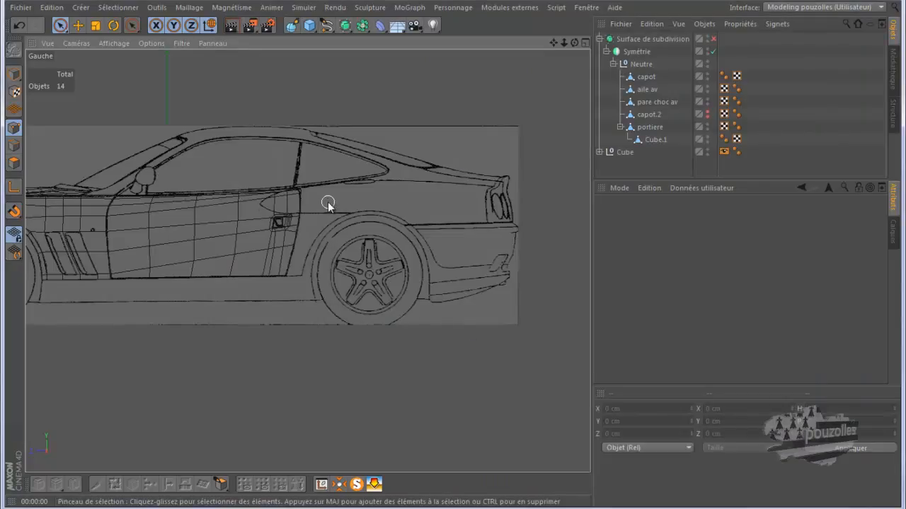
# Show the back view, expand the blueprint group, and hide the front blueprint while showing the rear blueprint.
pyautogui.middleClick(462, 208)
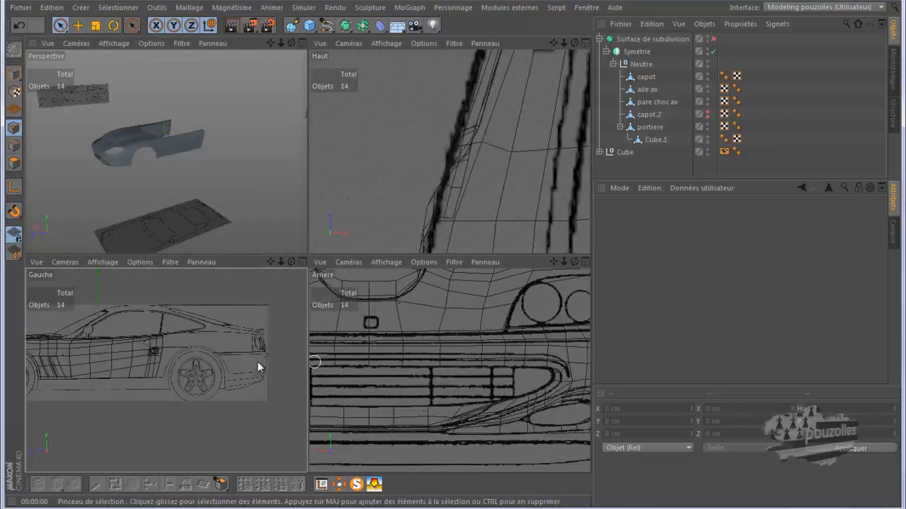
pyautogui.middleClick(374, 362)
pyautogui.scroll(-6, 374, 360)
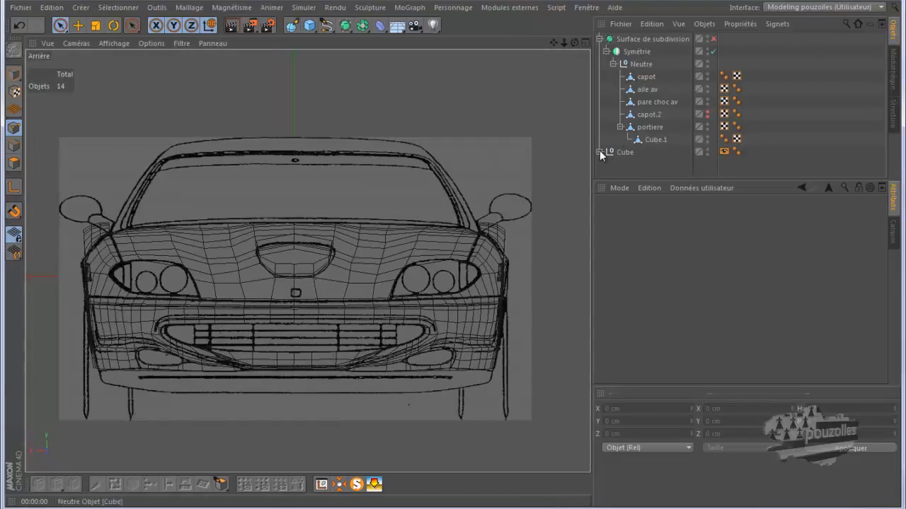
pyautogui.click(601, 152)
pyautogui.moveTo(650, 179); pyautogui.dragTo(659, 321)
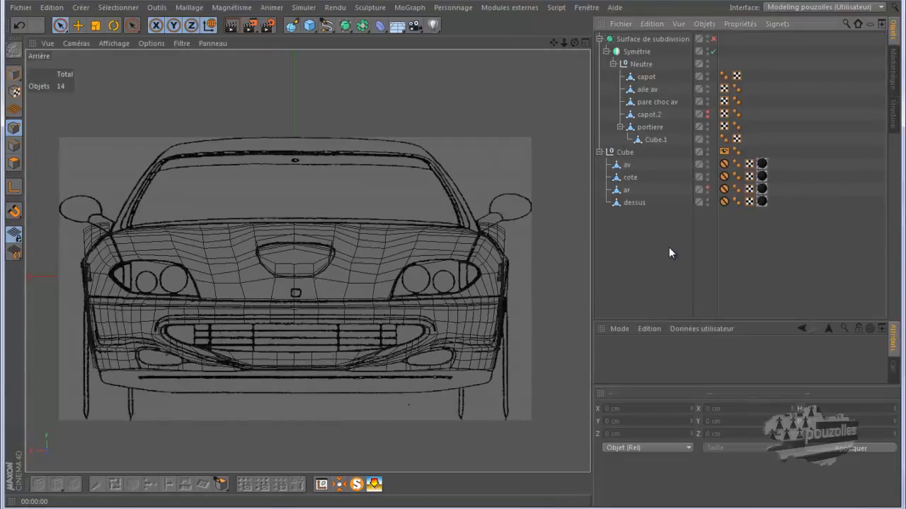
pyautogui.click(708, 162)
pyautogui.click(709, 187)
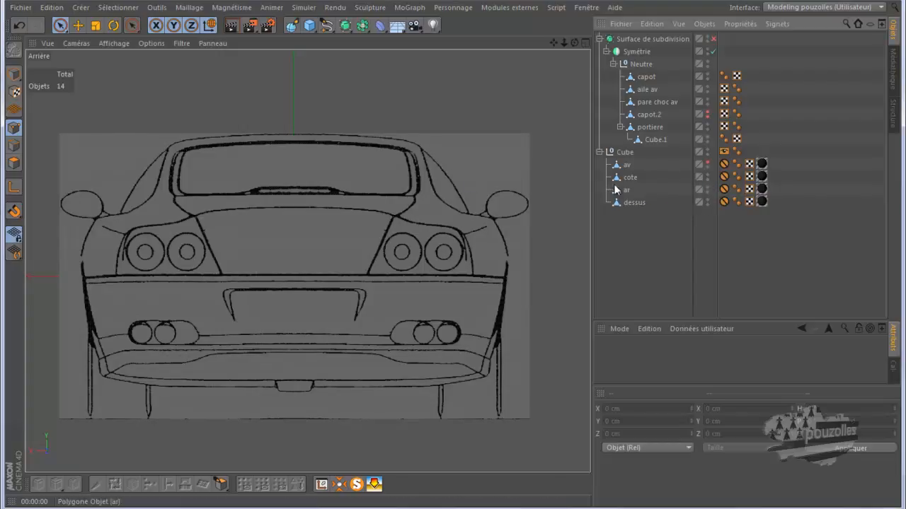
# Switch the viewport to the front camera and hide the Neutre group of body parts in the editor.
pyautogui.click(76, 44)
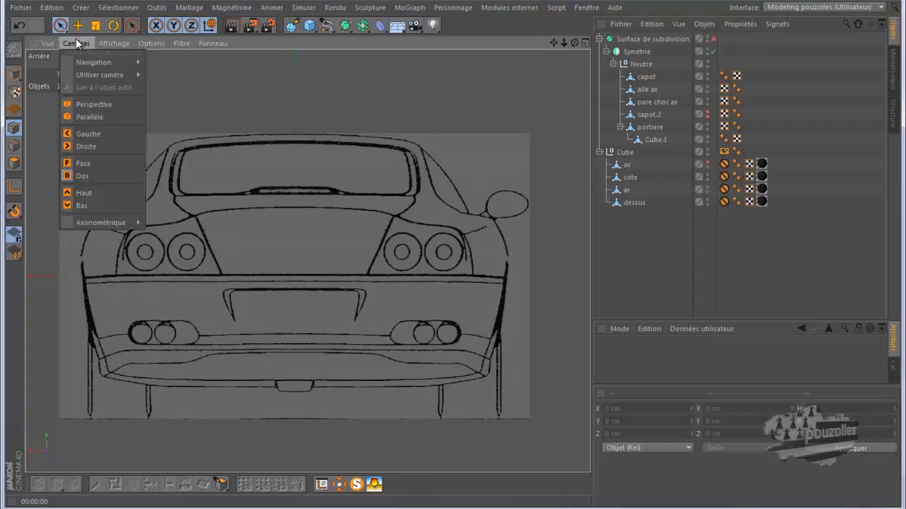
pyautogui.click(83, 163)
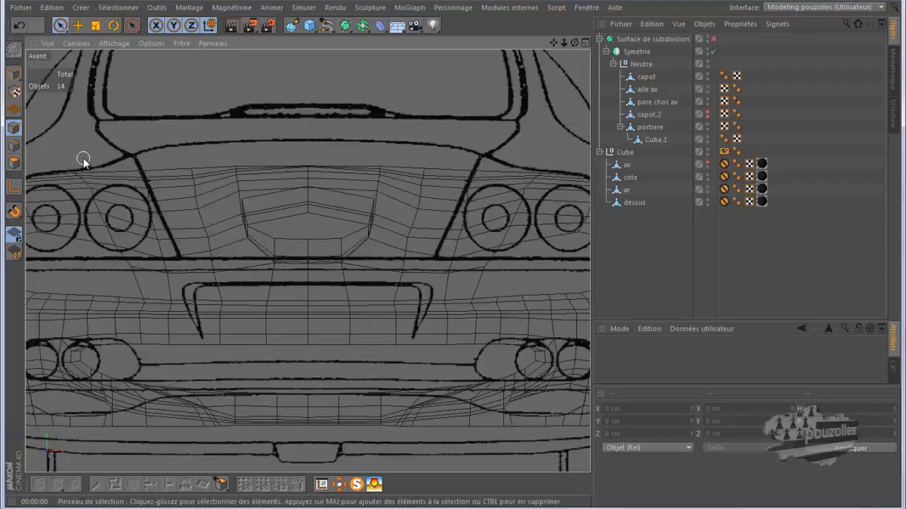
pyautogui.scroll(-2, 286, 214)
pyautogui.scroll(-3, 309, 222)
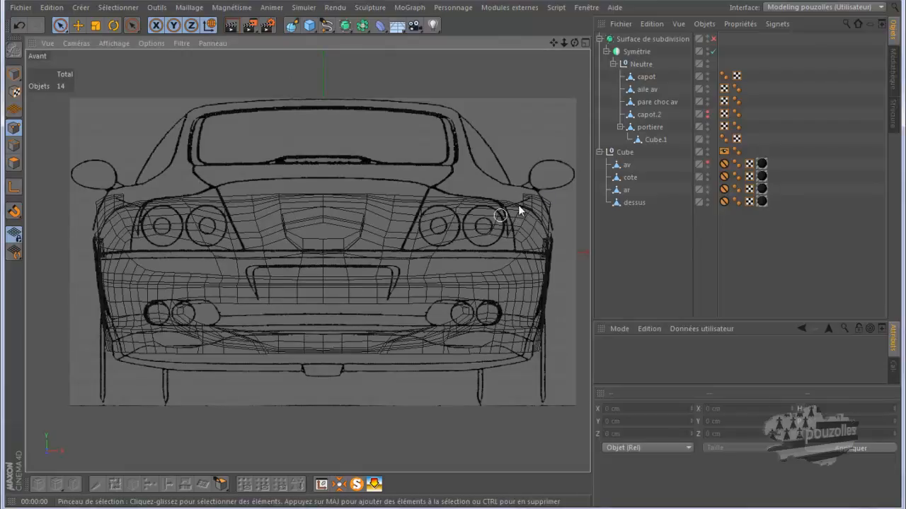
pyautogui.click(613, 63)
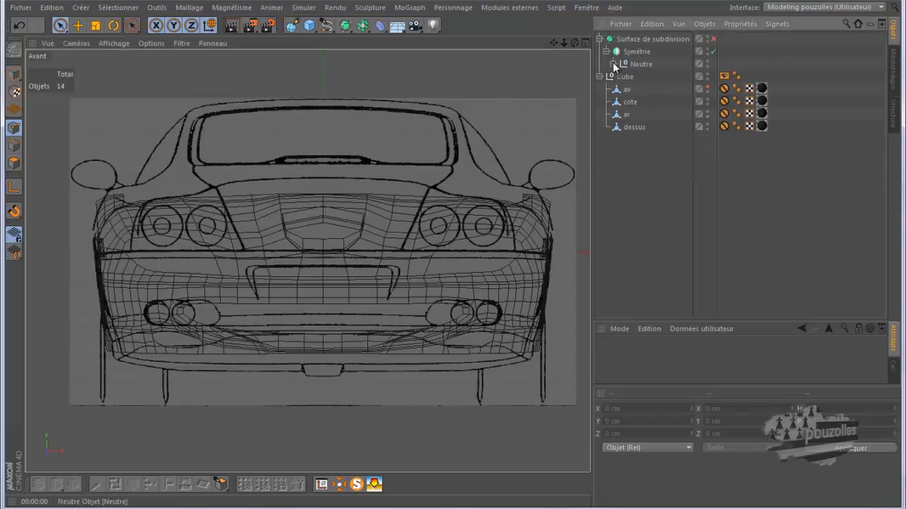
pyautogui.click(706, 62)
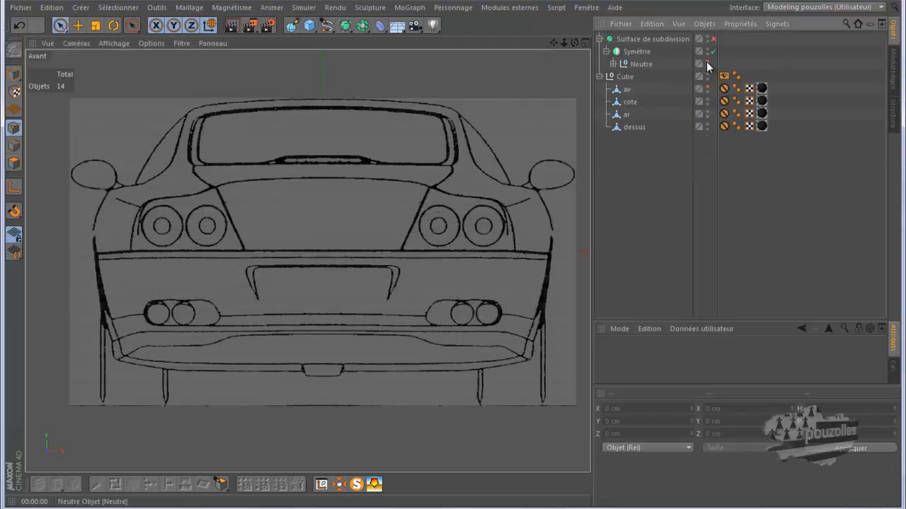
# Rename the Neutre group as avant and toggle its editor visibility.
pyautogui.click(613, 64)
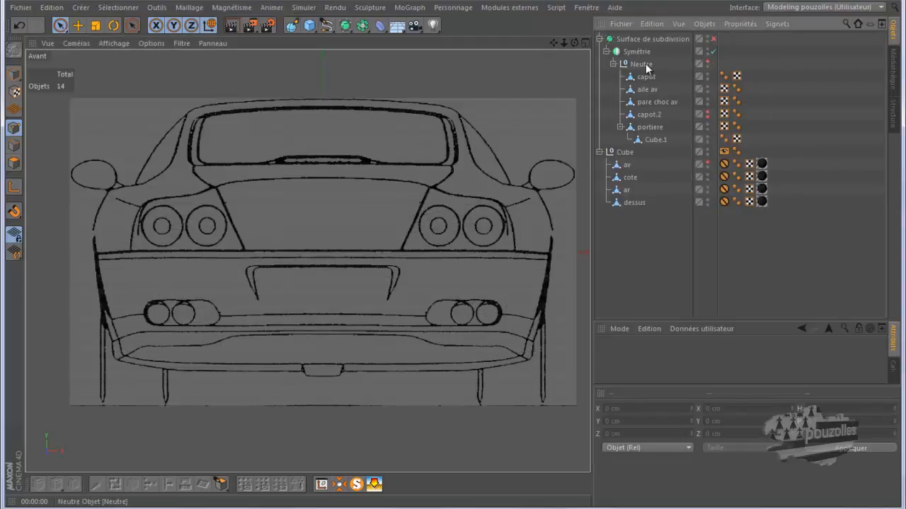
pyautogui.doubleClick(643, 64)
pyautogui.write('avant')
pyautogui.press('Return')
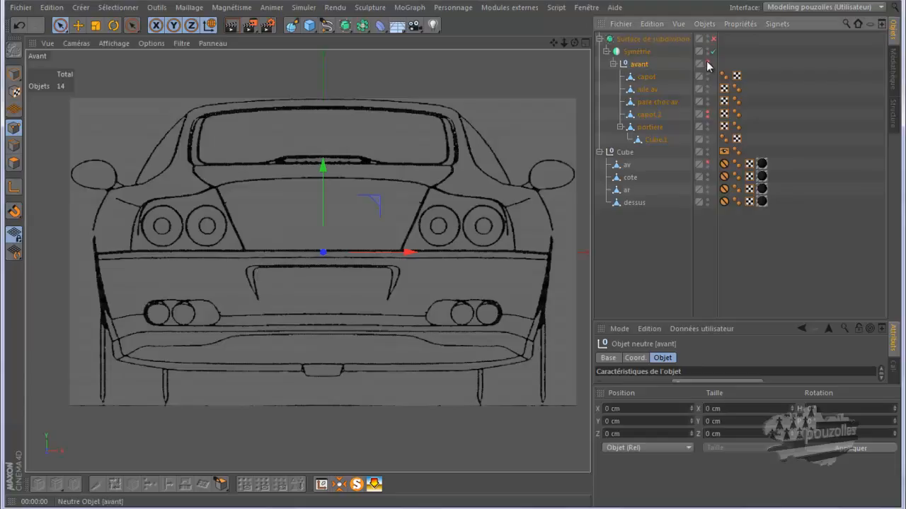
pyautogui.click(613, 64)
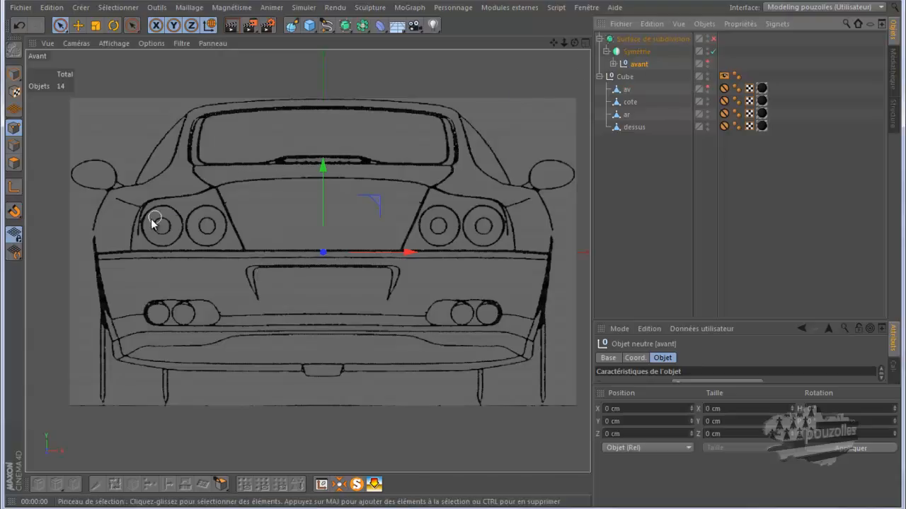
pyautogui.click(707, 61)
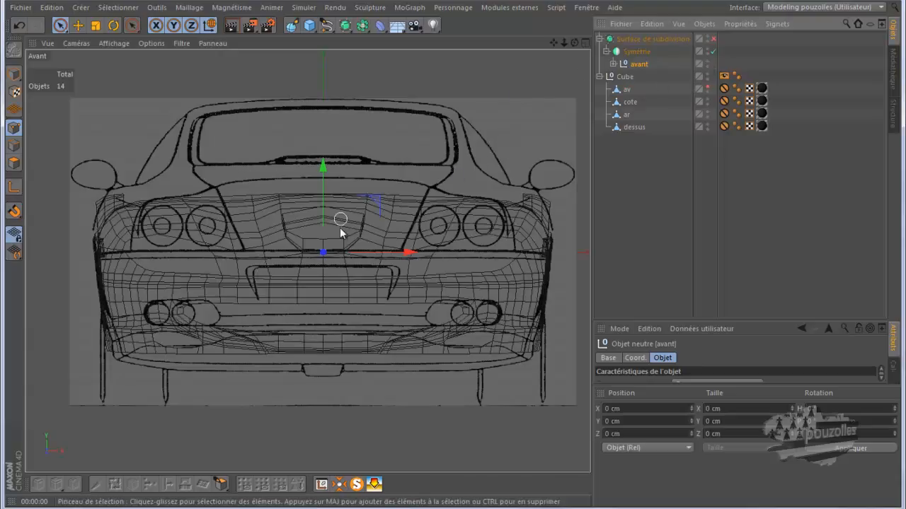
pyautogui.click(707, 62)
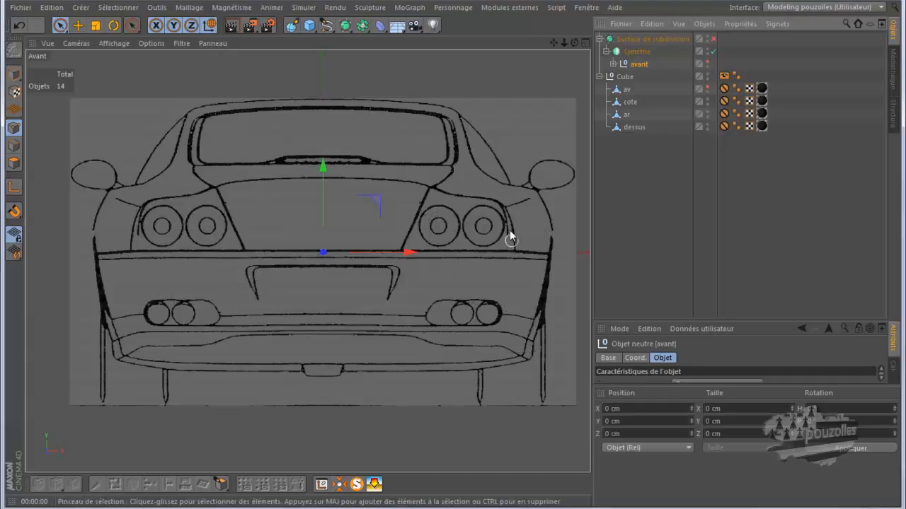